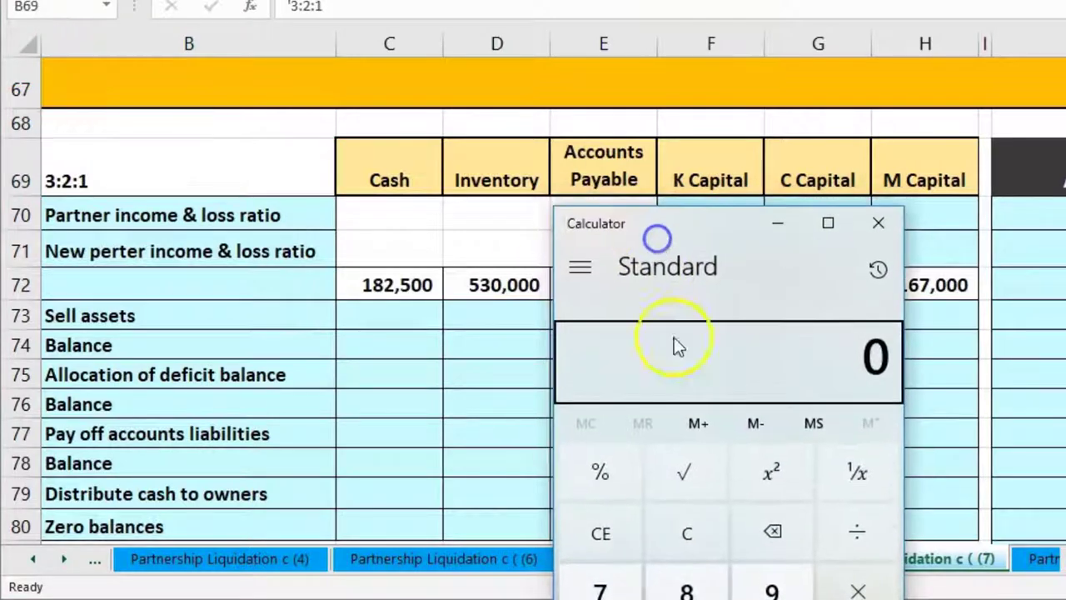
# - Add up the parts of the 3:2:1 ratio in the calculator and compute the first partner's share as 3/6
pyautogui.click(689, 528)
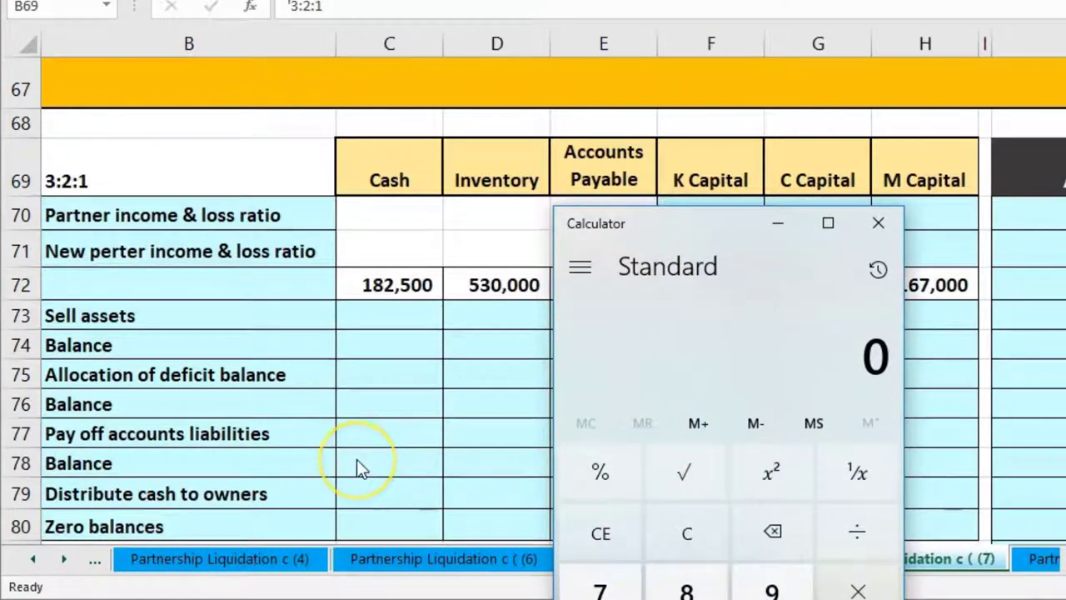
pyautogui.write('3+')
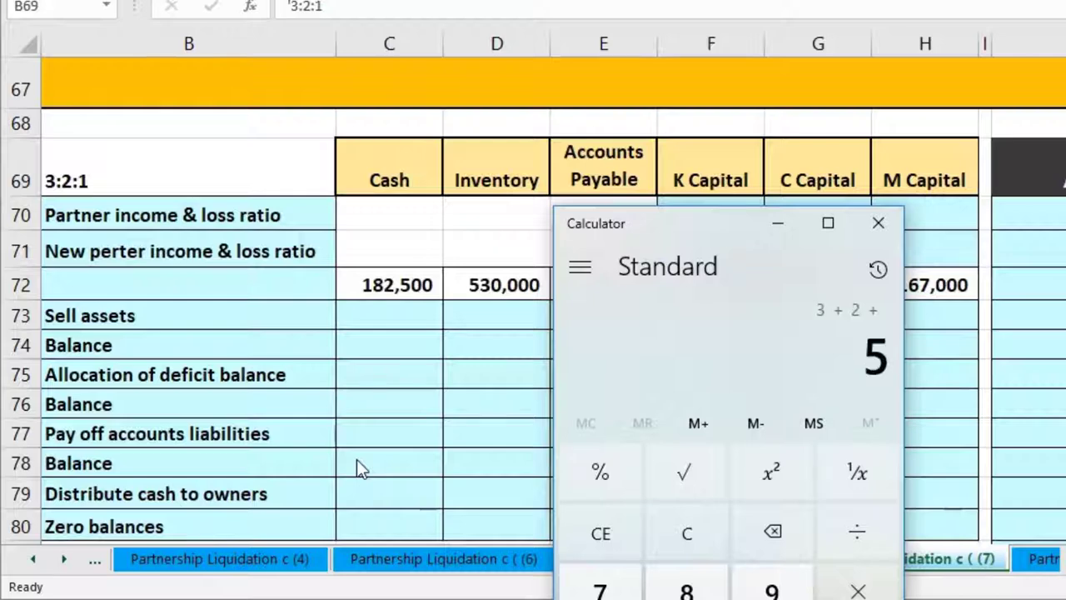
pyautogui.click(662, 550)
pyautogui.write('3/')
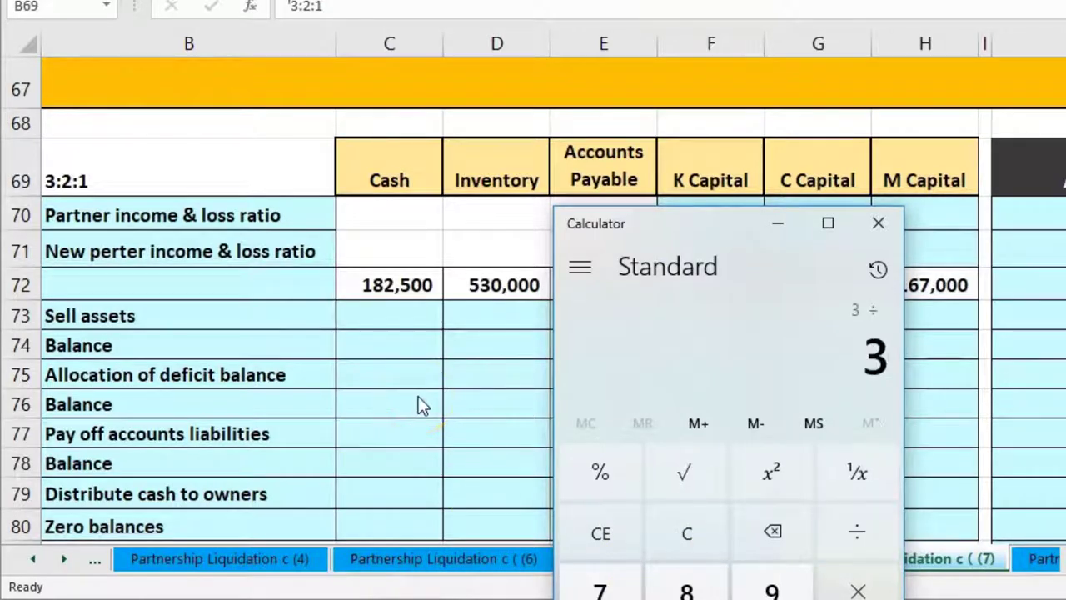
pyautogui.press('Return')
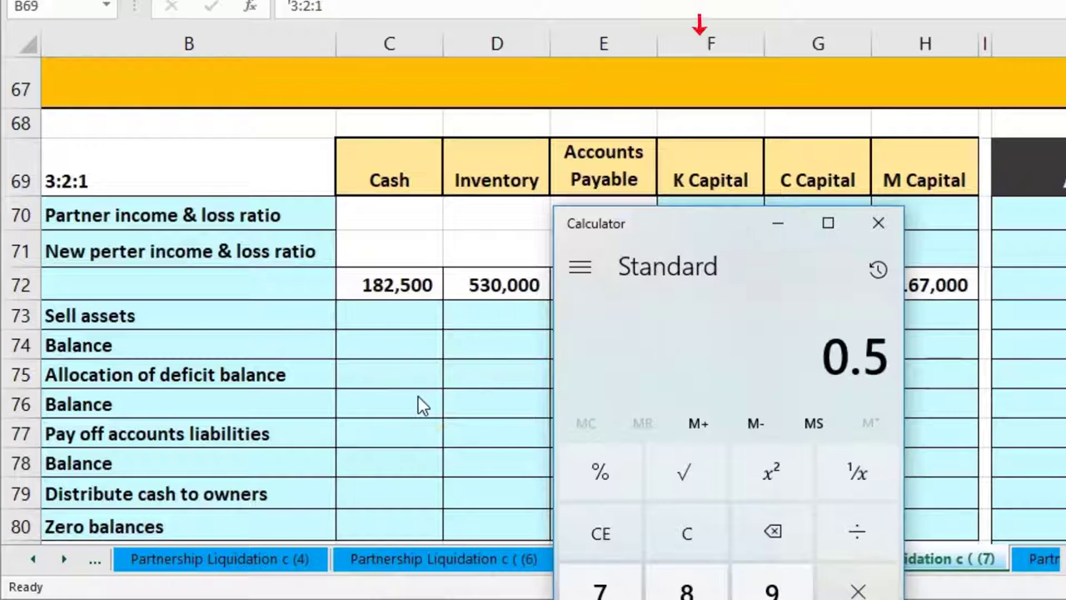
# - Calculate the other two partners' shares as 2/6 and 1/6, and close the calculator
pyautogui.click(691, 529)
pyautogui.write('2/6')
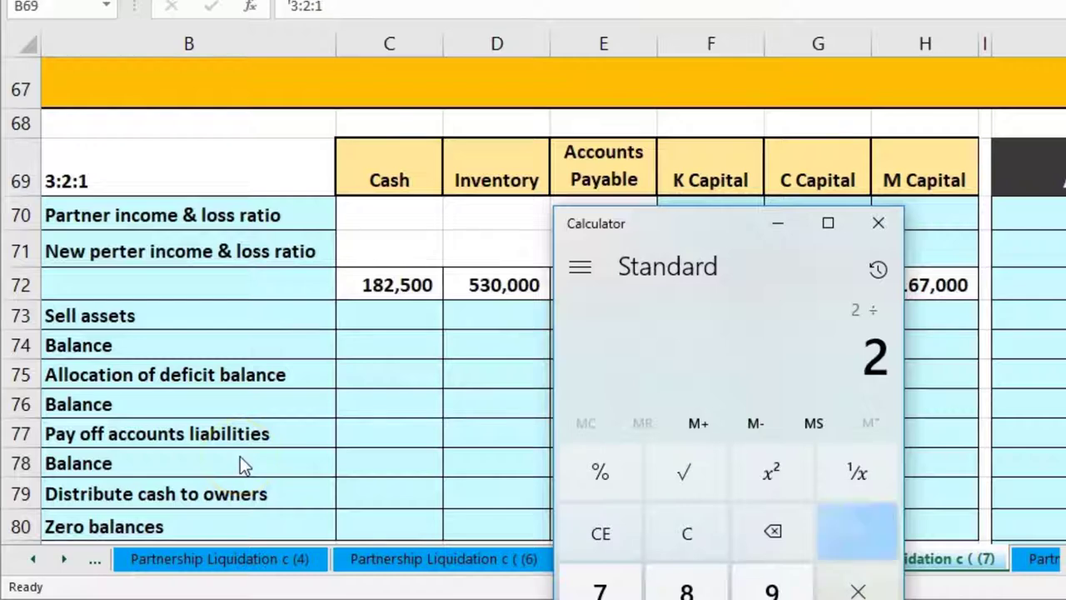
pyautogui.press('Return')
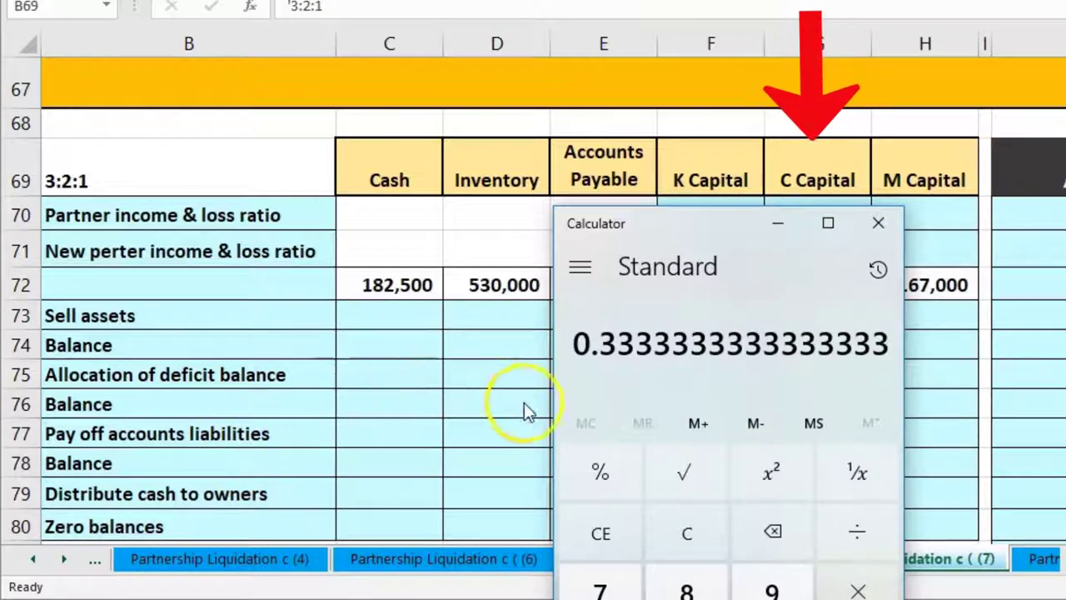
pyautogui.click(684, 531)
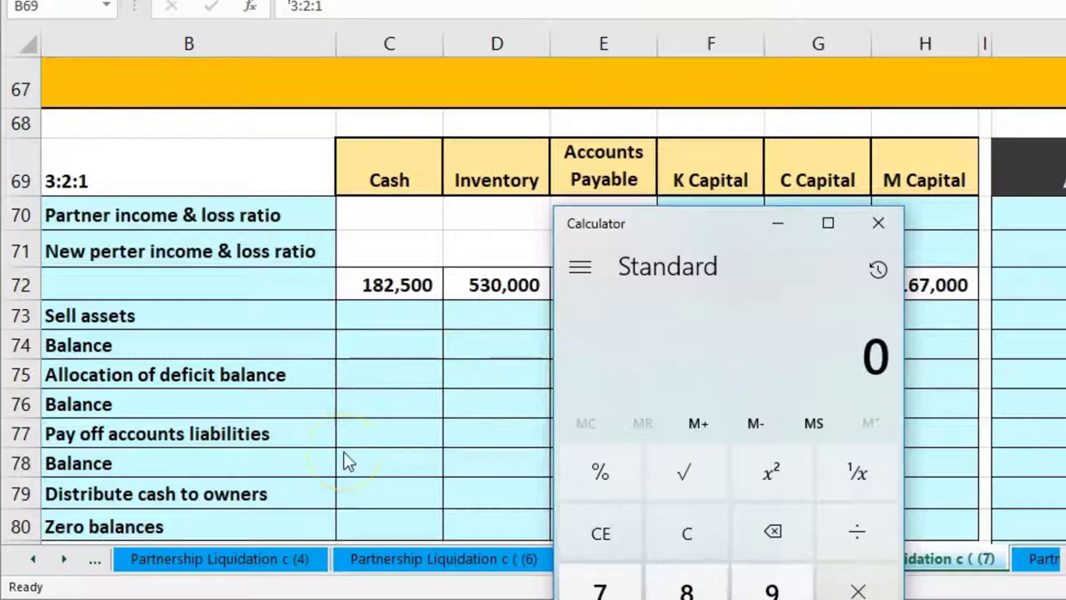
pyautogui.press('1')
pyautogui.press('/')
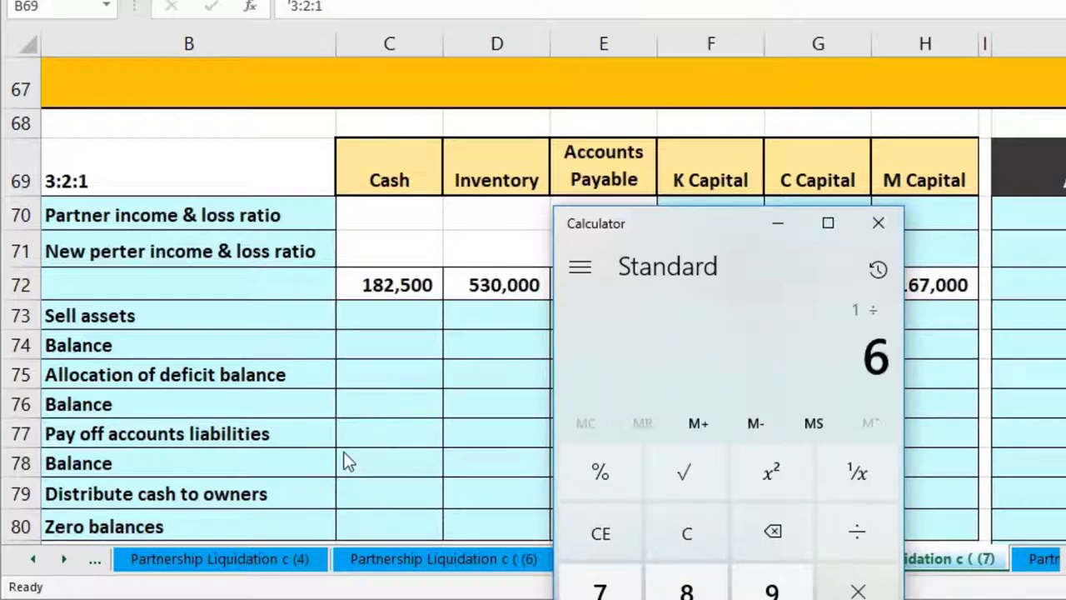
pyautogui.press('Return')
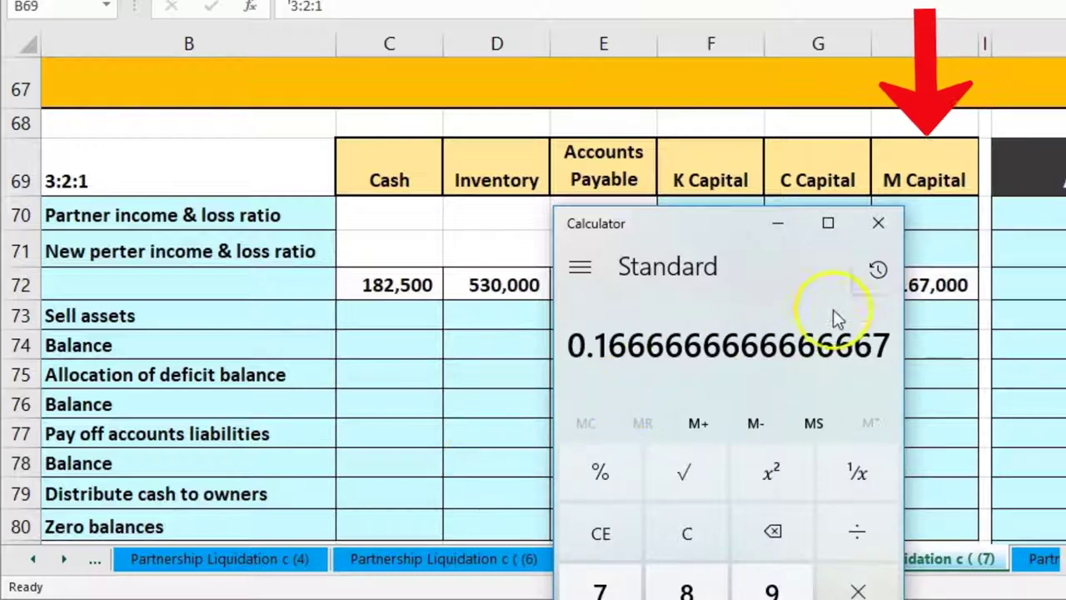
pyautogui.click(879, 224)
# - Fill the partner income and loss ratio row with =3/6 for K Capital, =2/6 for C Capital and =1/6 for M Capital
pyautogui.click(722, 216)
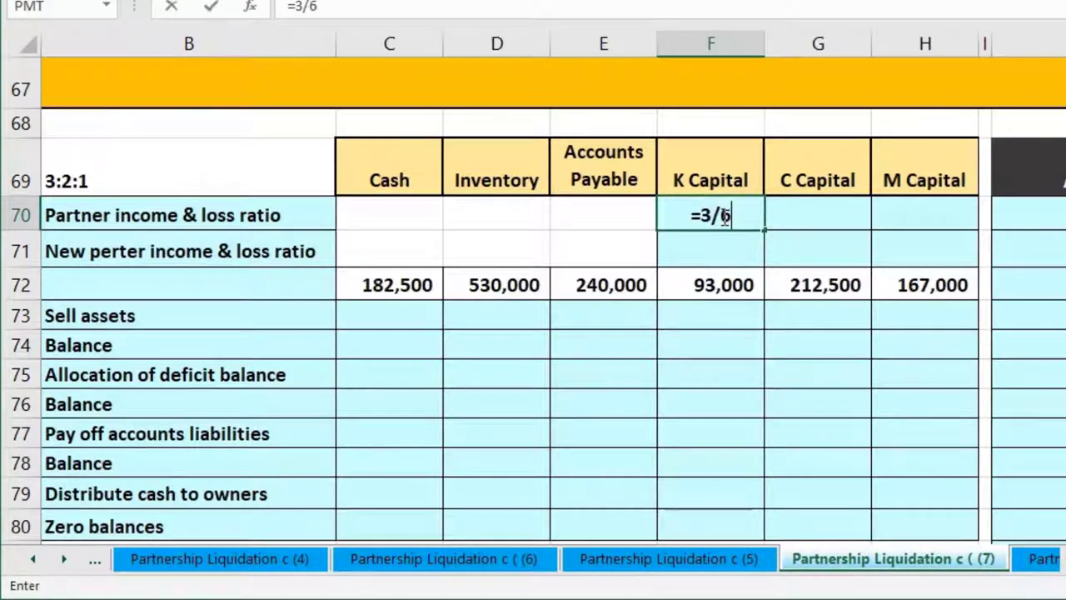
pyautogui.press('Tab')
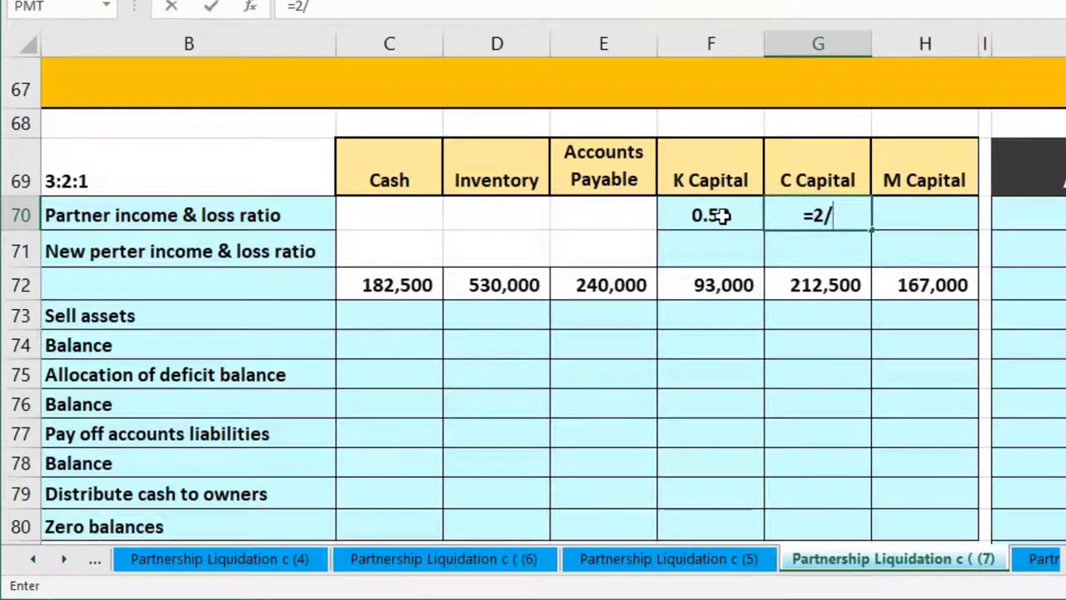
pyautogui.press('Tab')
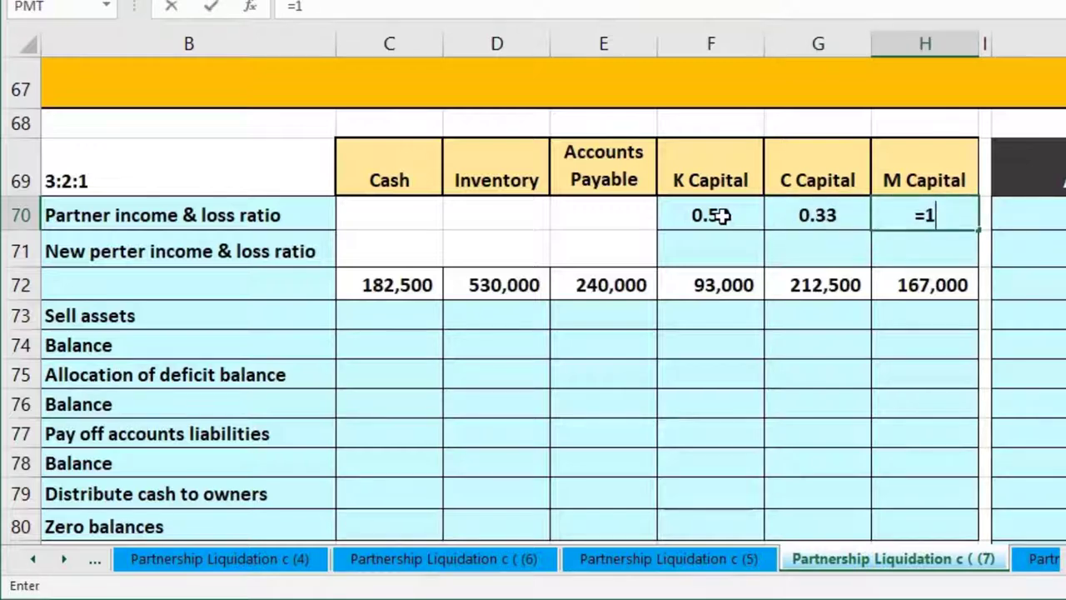
pyautogui.write('=1/6')
pyautogui.press('Return')
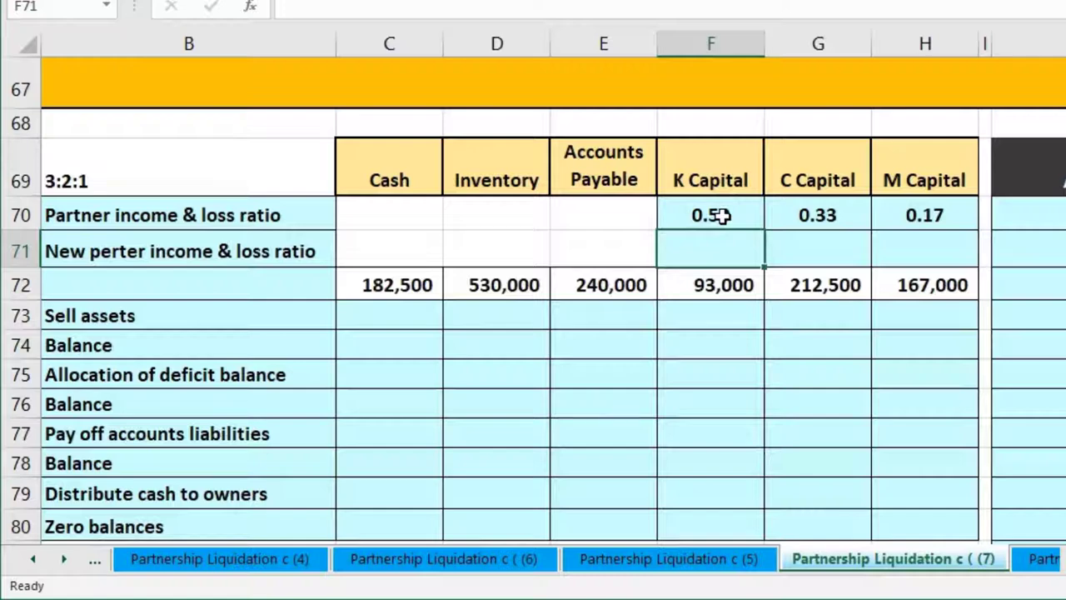
# - Check the sum of the three partner ratios in F70:H70 and review C Capital's ratio formula
pyautogui.moveTo(721, 215); pyautogui.dragTo(900, 219)
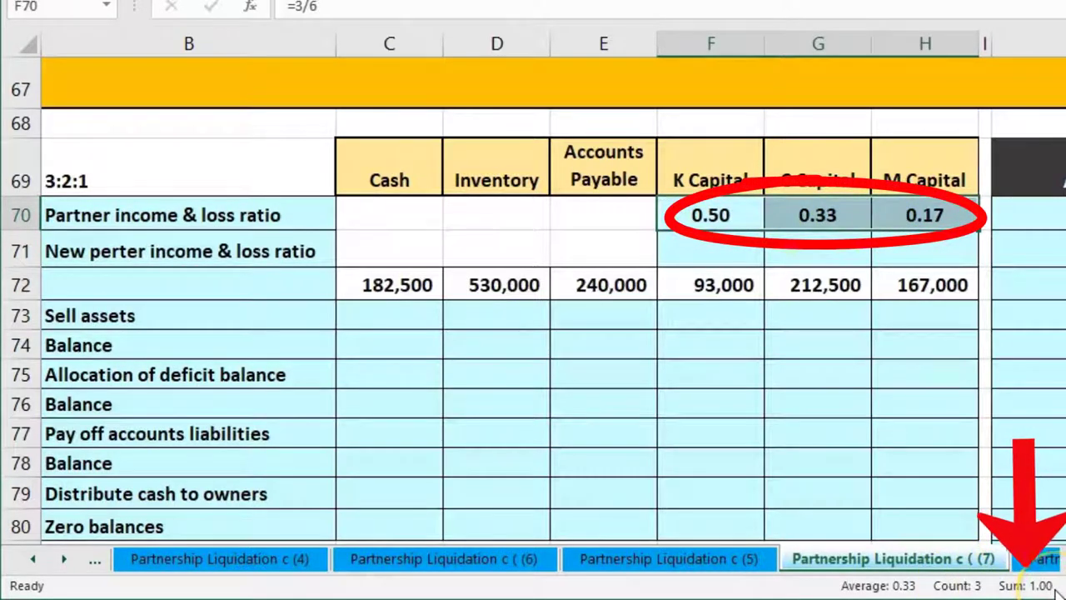
pyautogui.click(892, 254)
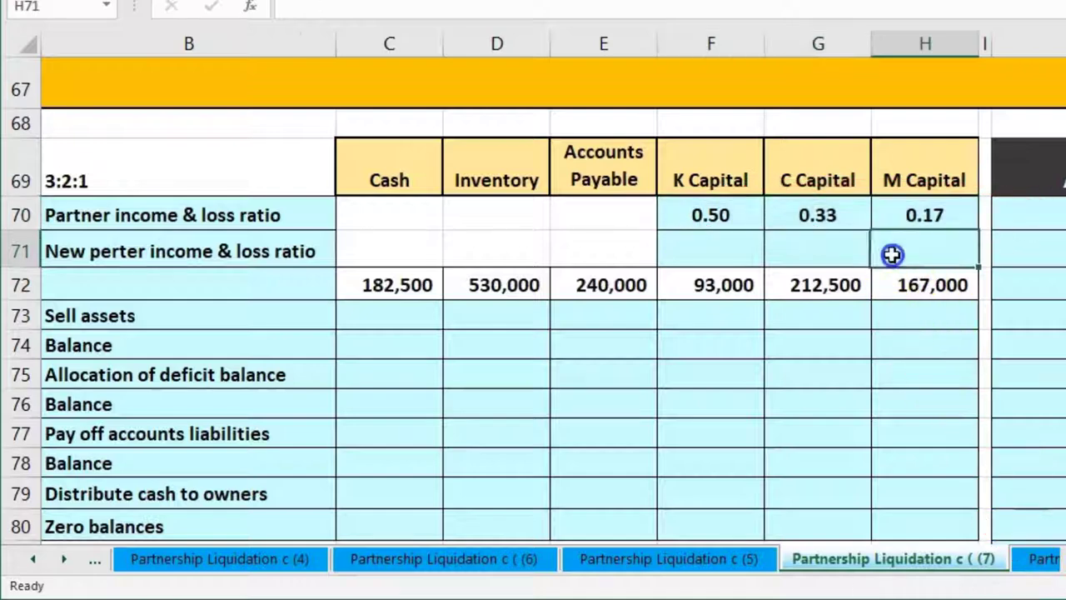
pyautogui.click(843, 220)
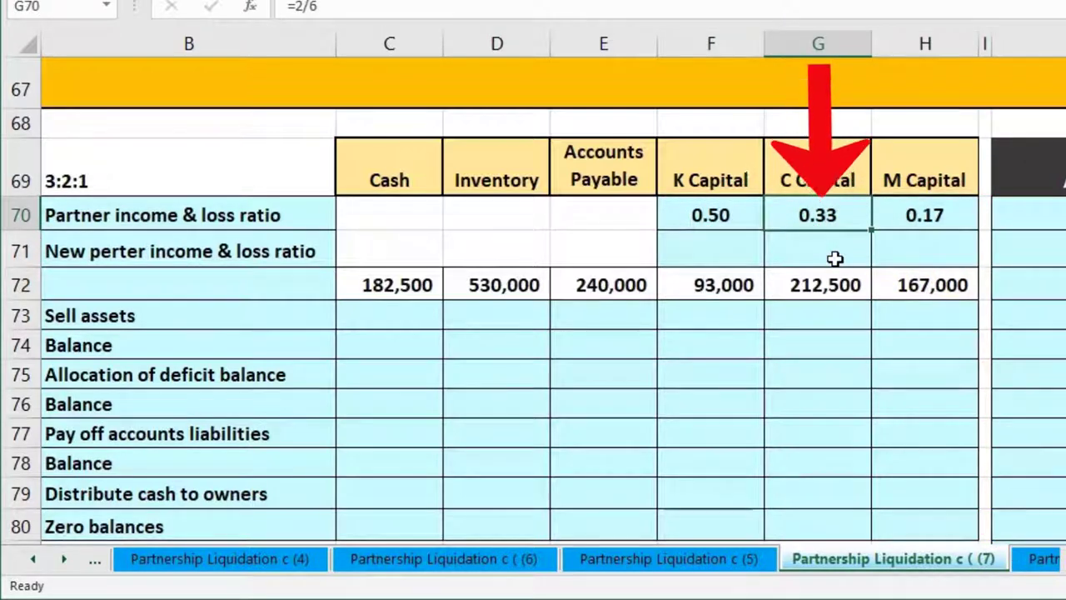
pyautogui.click(820, 230)
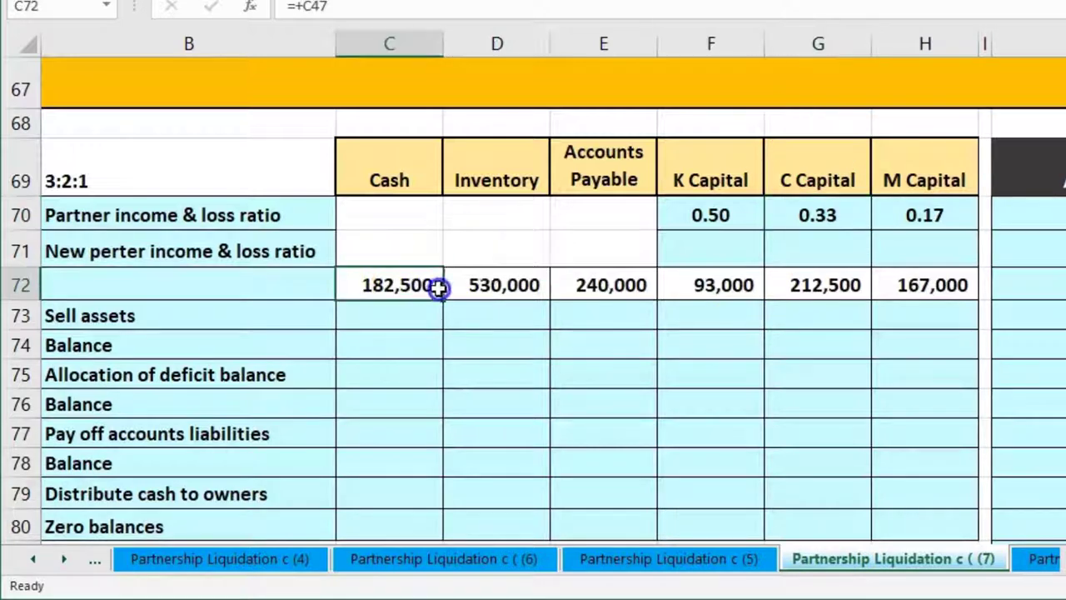
# - Examine the beginning balances in row 72, comparing the total of cash and inventory with that of accounts payable and the capital accounts
pyautogui.moveTo(435, 288); pyautogui.dragTo(563, 289)
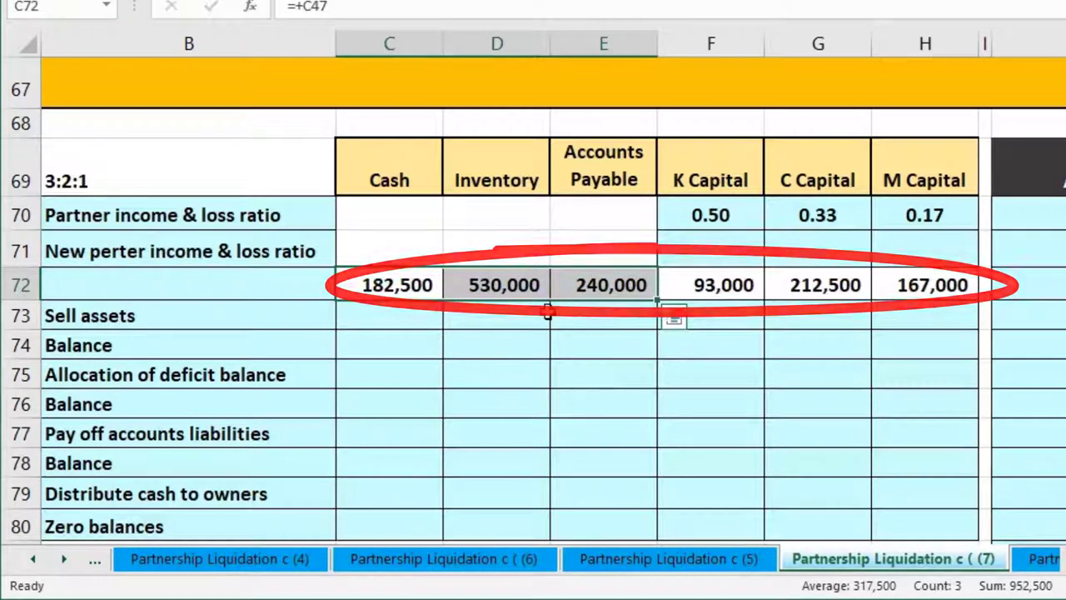
pyautogui.moveTo(405, 280); pyautogui.dragTo(500, 285)
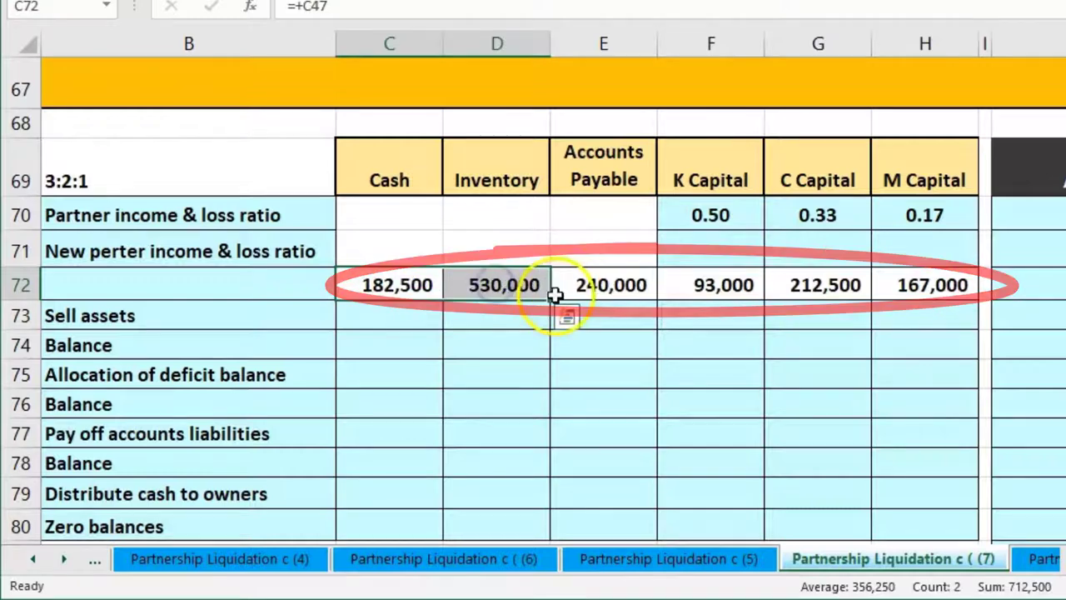
pyautogui.click(614, 284)
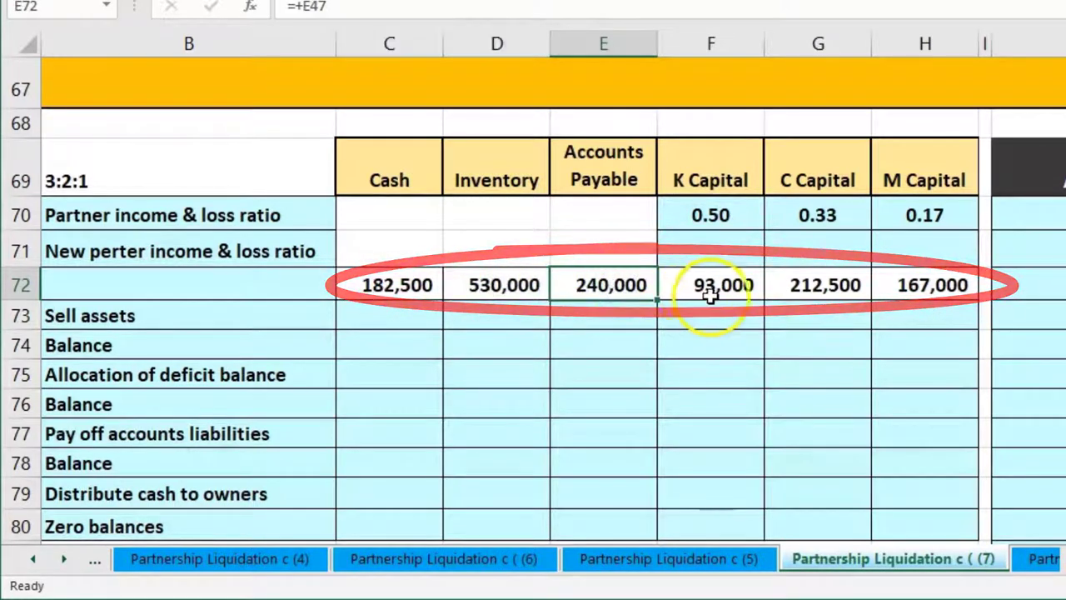
pyautogui.moveTo(730, 290); pyautogui.dragTo(884, 284)
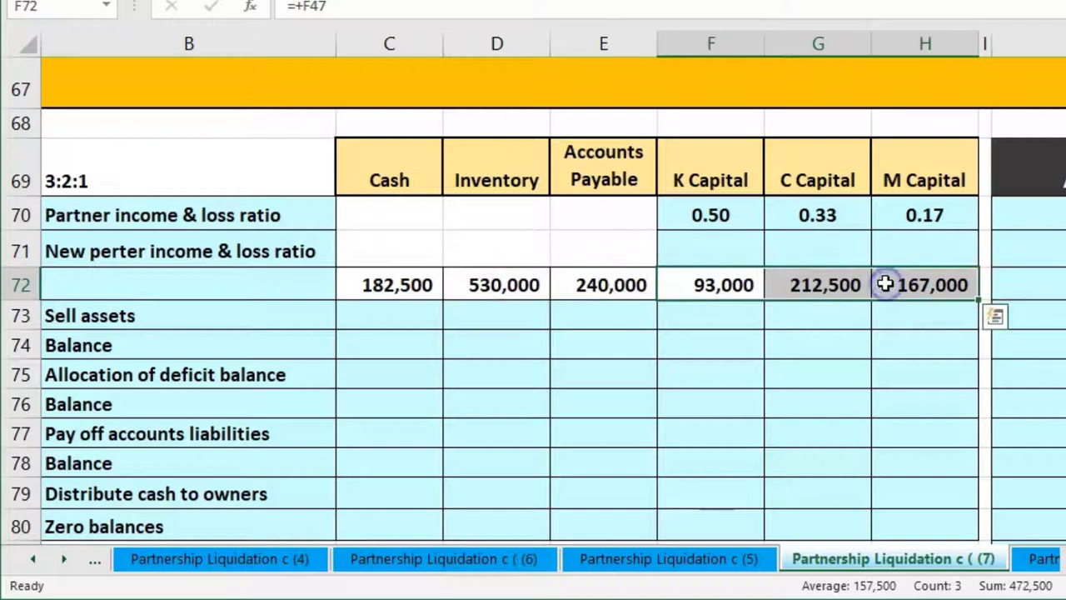
pyautogui.click(406, 291)
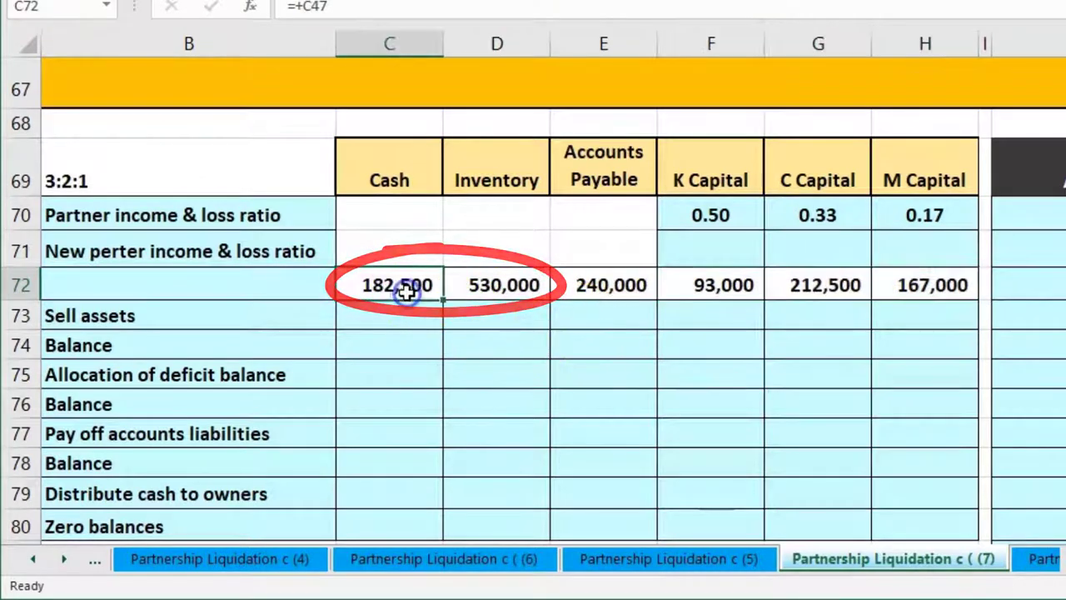
pyautogui.moveTo(406, 291); pyautogui.dragTo(464, 286)
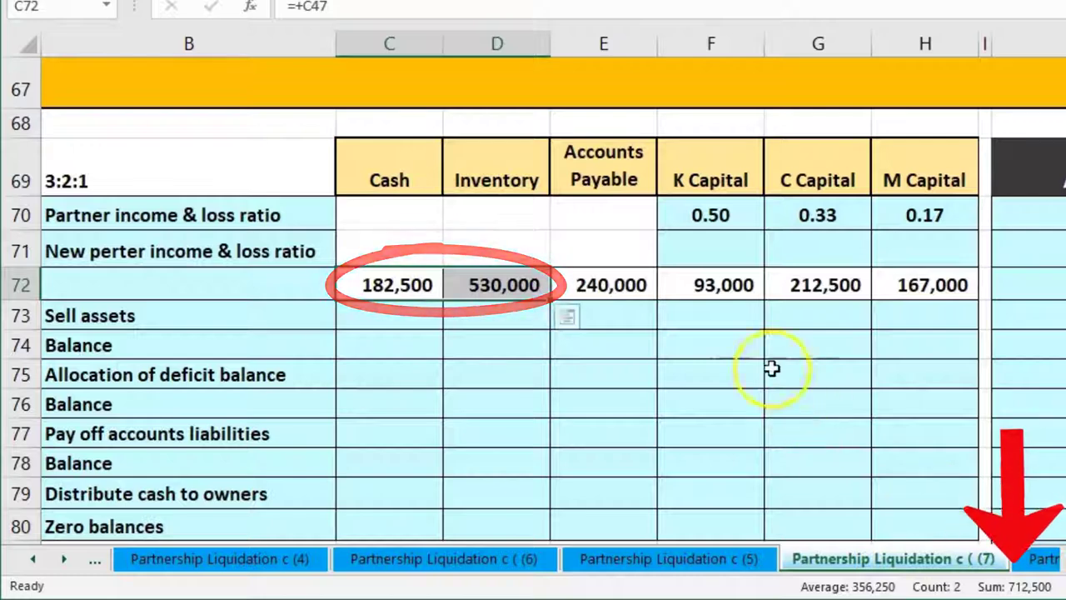
pyautogui.moveTo(633, 287); pyautogui.dragTo(901, 291)
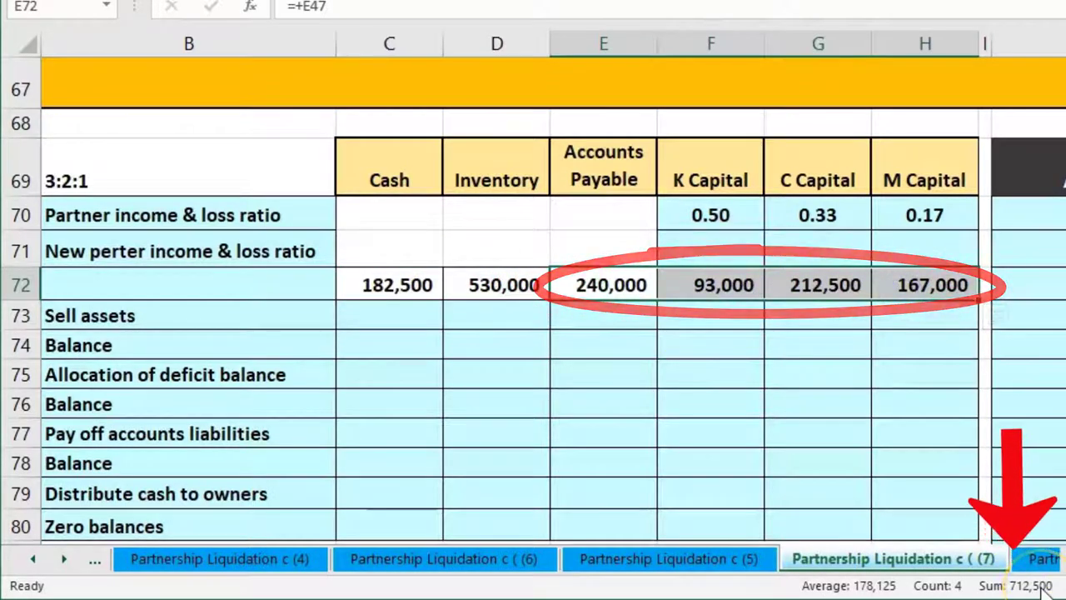
pyautogui.moveTo(421, 283); pyautogui.dragTo(448, 283)
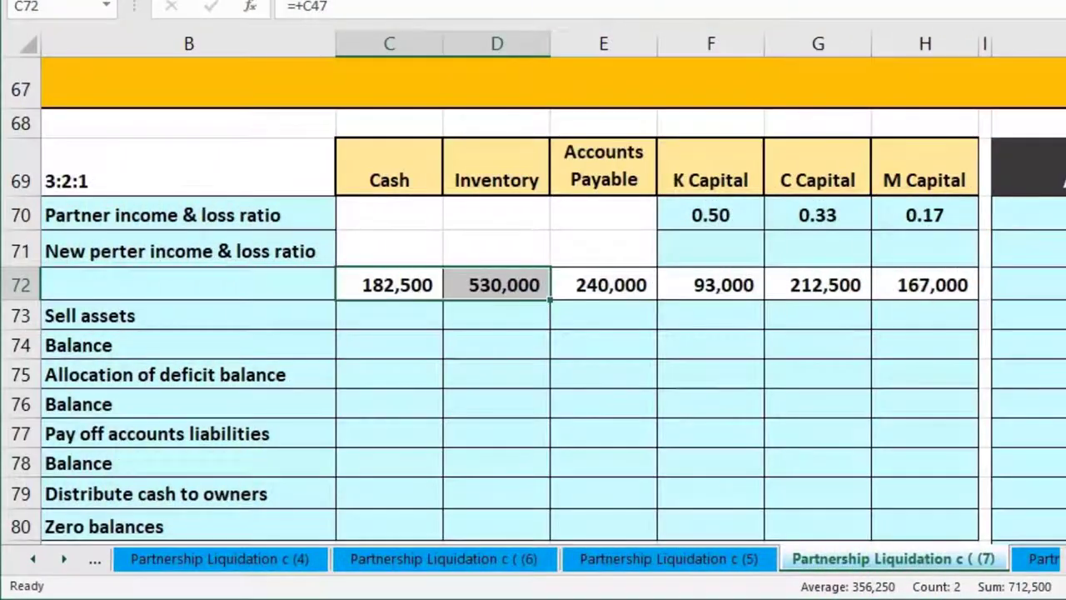
pyautogui.hotkey('ctrl', 'v')
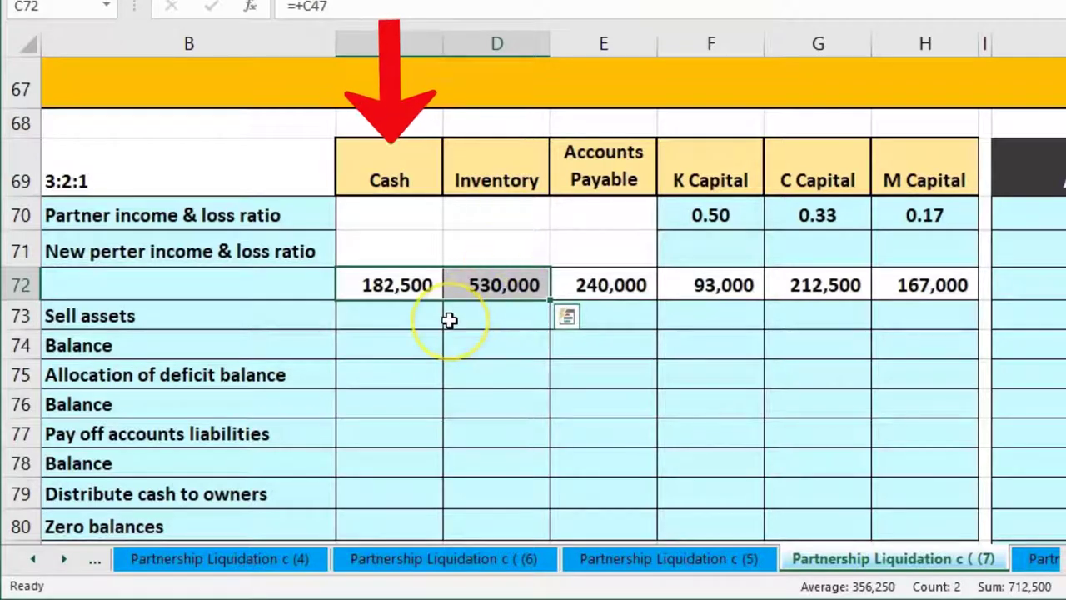
# - Record the asset sale in row 73 with 320,000 under Cash and -530000 under Inventory
pyautogui.click(416, 314)
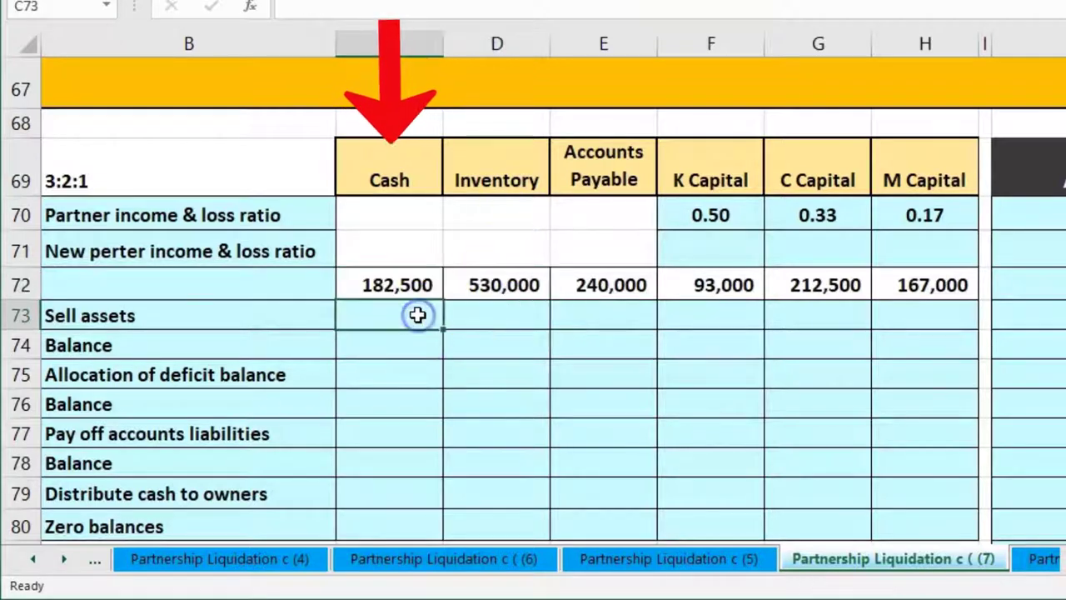
pyautogui.click(409, 247)
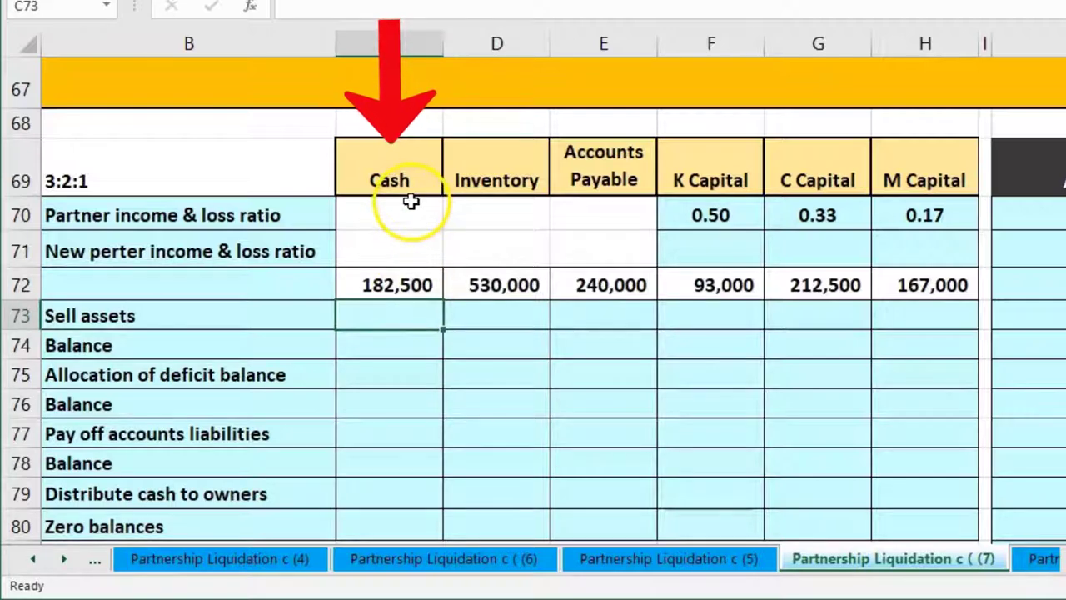
pyautogui.write('320')
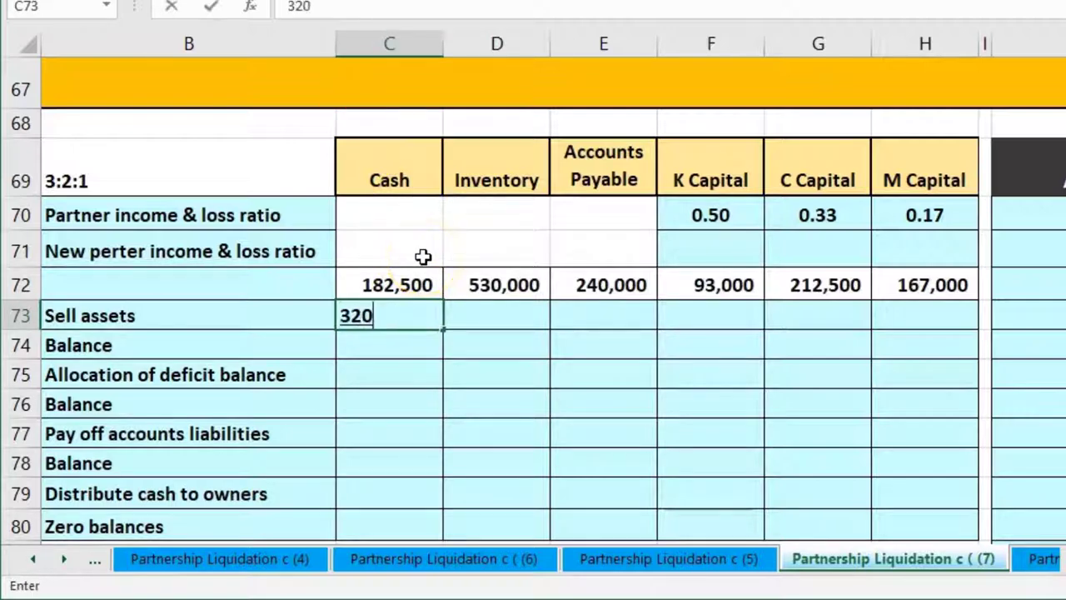
pyautogui.write(',000')
pyautogui.press('Return')
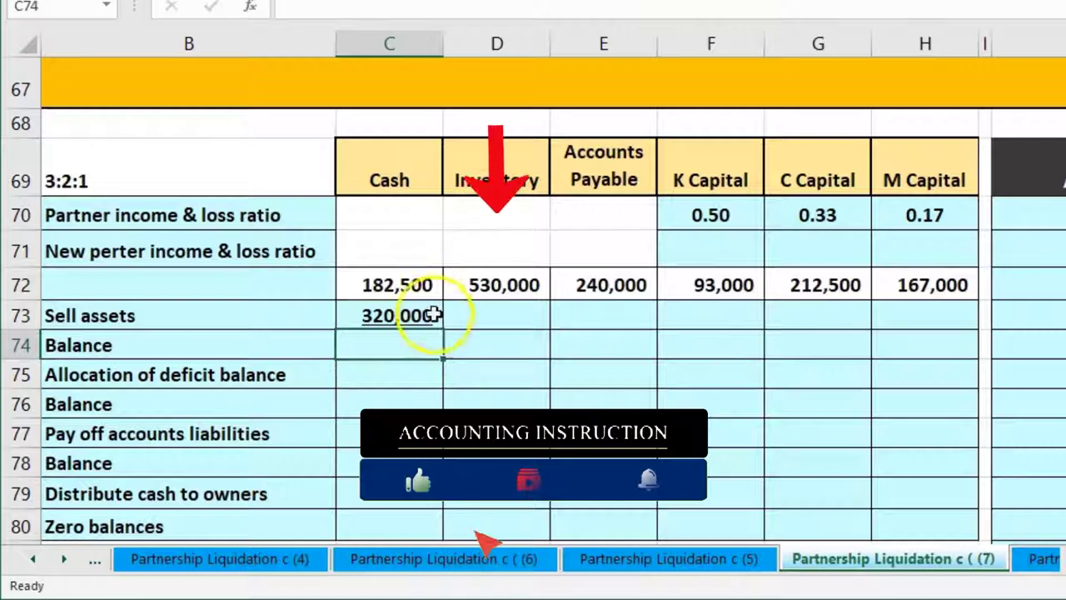
pyautogui.click(472, 316)
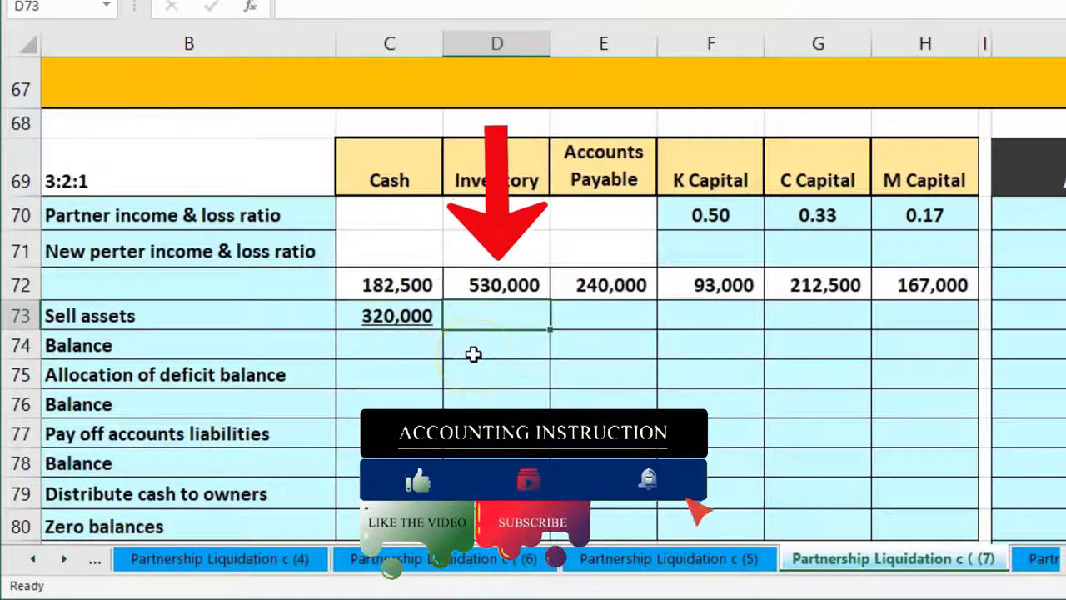
pyautogui.write('-530000')
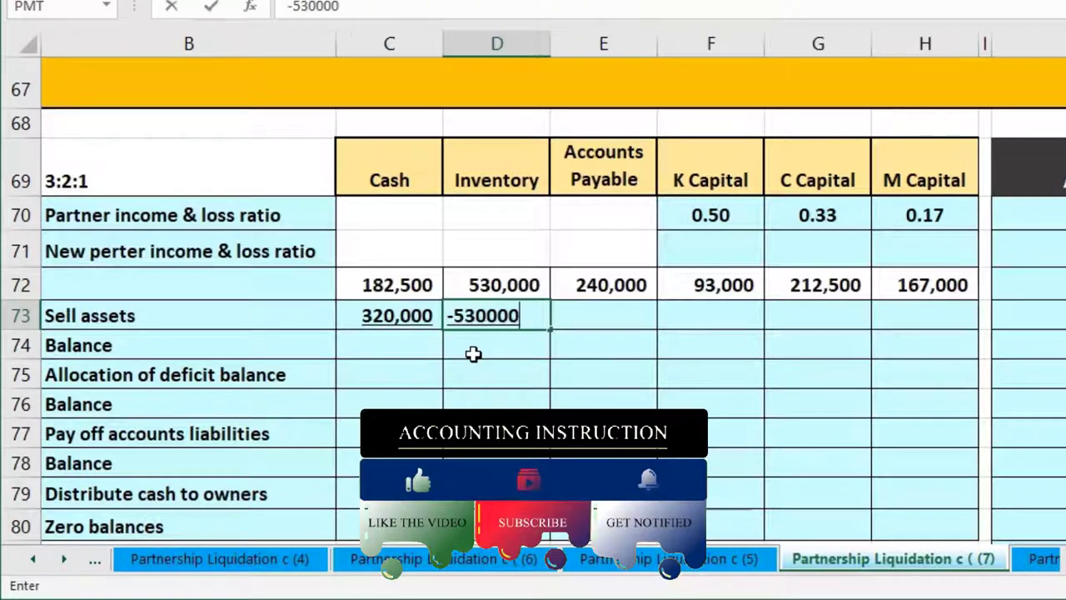
pyautogui.press('Return')
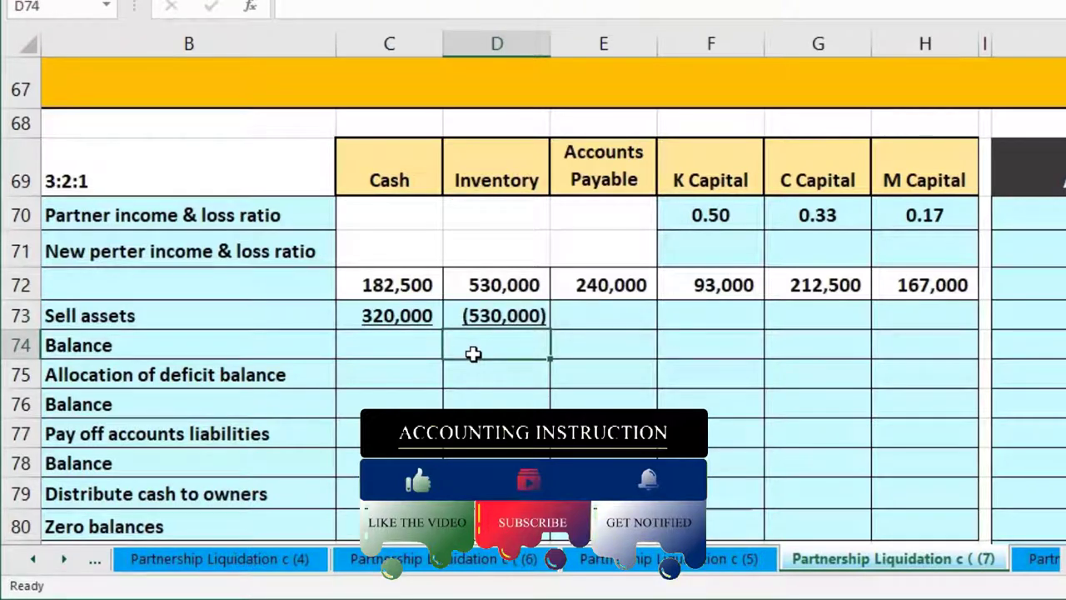
# - Check the Cash and Inventory amounts in C73:D73 and compute the sale loss in Calculator as 530000 minus 320000
pyautogui.moveTo(416, 324); pyautogui.dragTo(452, 324)
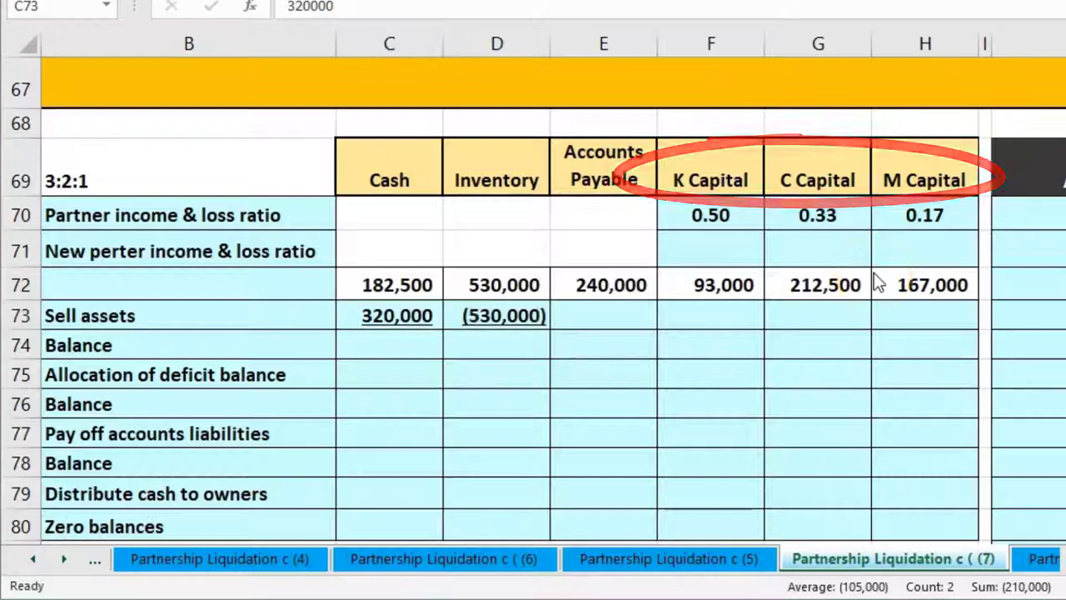
pyautogui.press('XF86Calculator')
pyautogui.moveTo(725, 207); pyautogui.dragTo(800, 310)
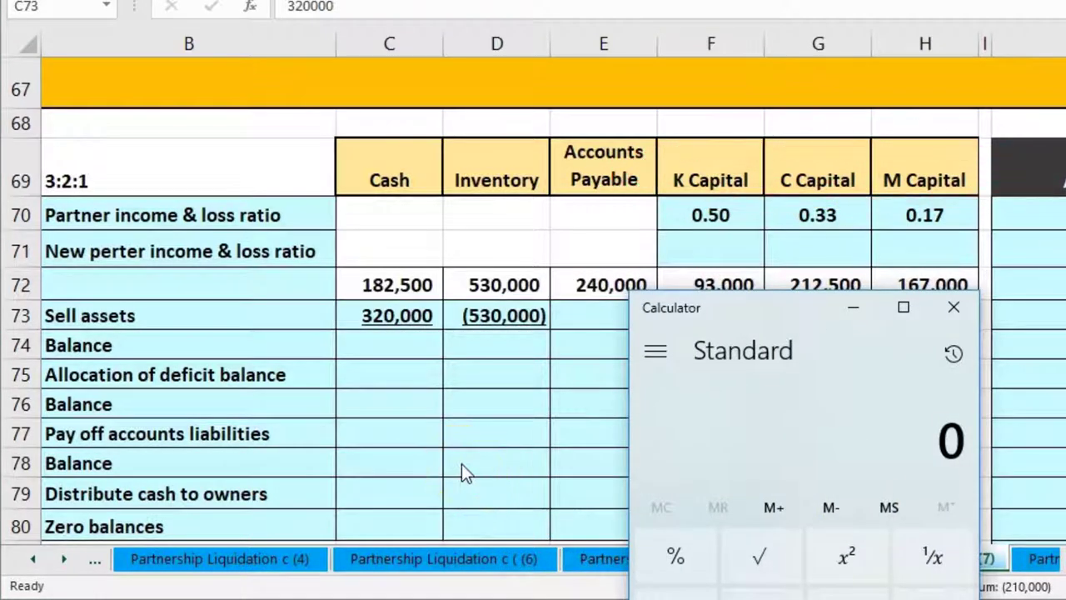
pyautogui.write('530000')
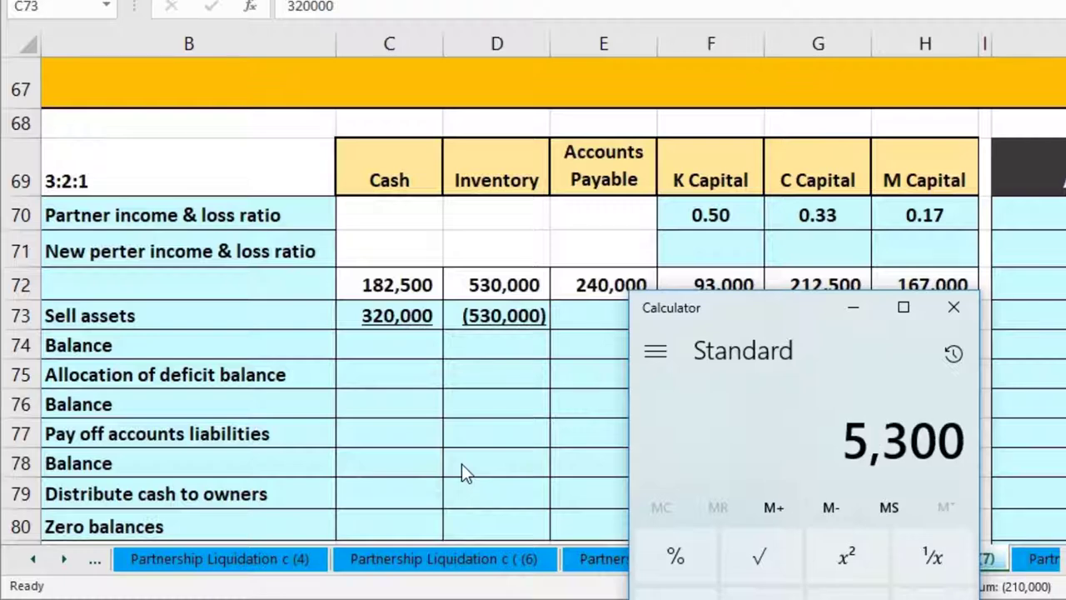
pyautogui.write('320000')
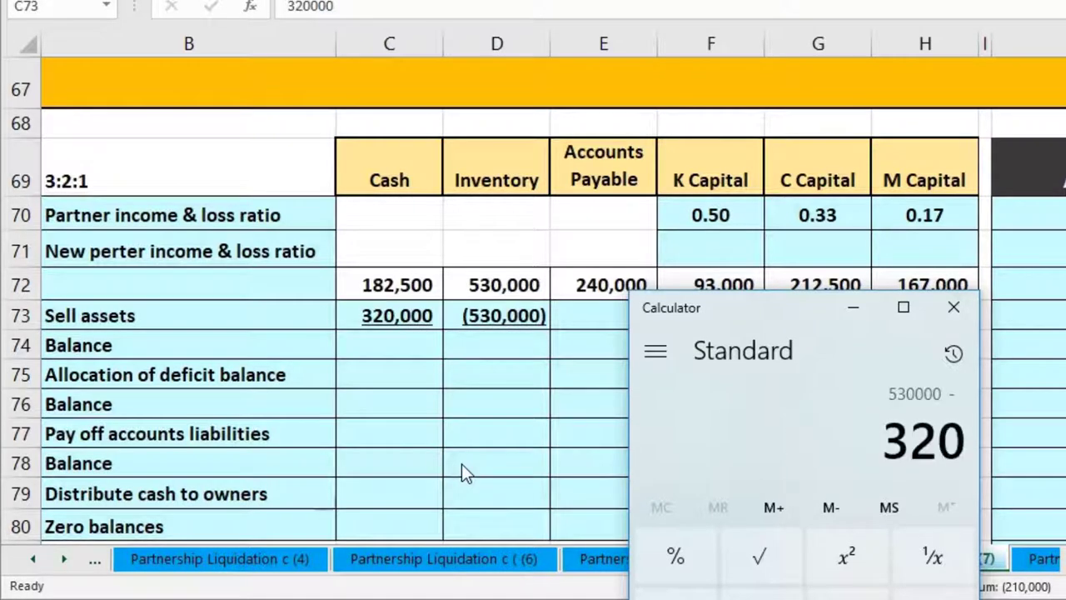
pyautogui.press('Return')
pyautogui.click(713, 458)
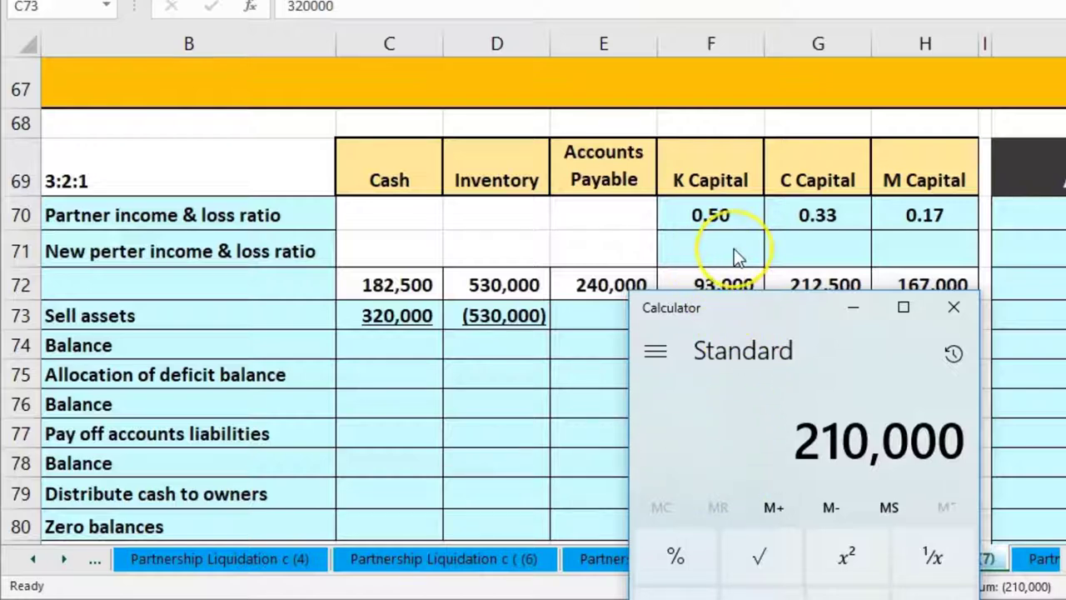
# - Multiply the computed loss by 0.5 to work out K Capital's share, and clear the calculation
pyautogui.write('*0.')
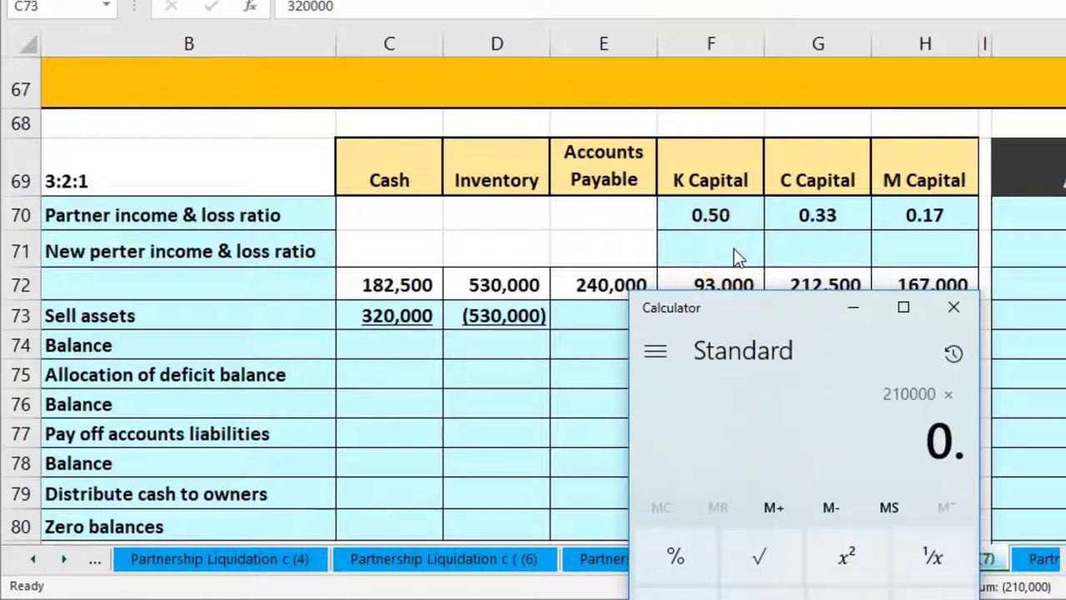
pyautogui.write('5')
pyautogui.press('Return')
pyautogui.click(786, 405)
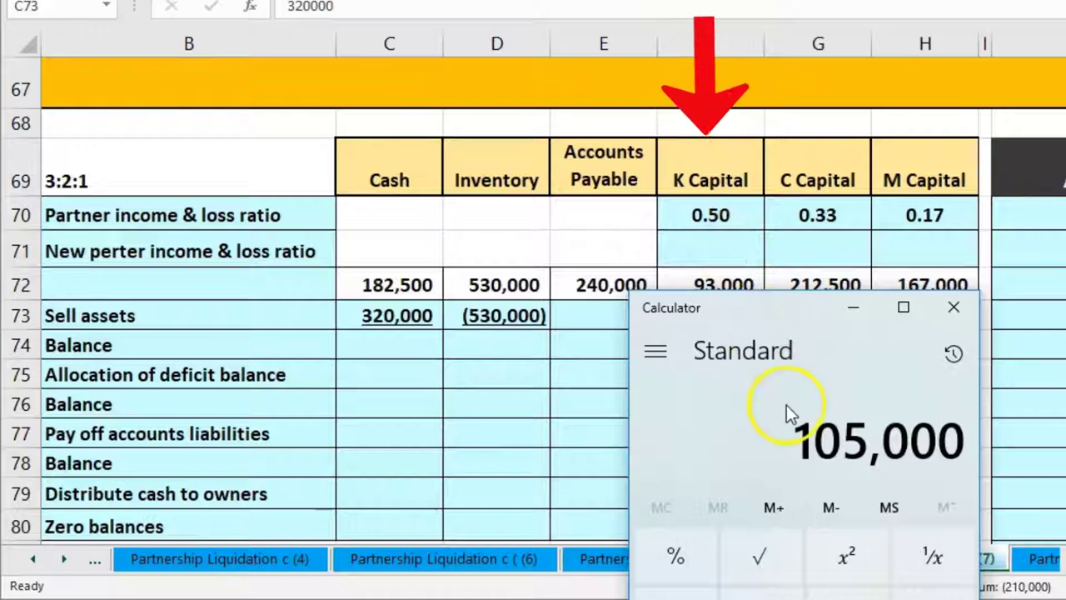
pyautogui.press('Escape')
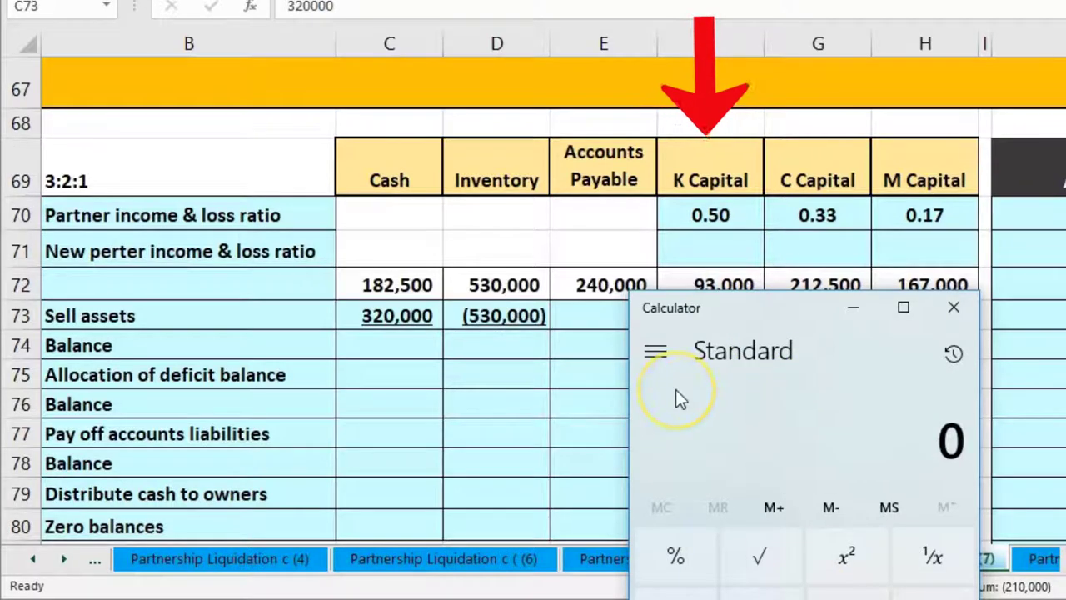
# - Work out C Capital's share of the loss as 210000 times 0.3333333, and again as 210000 divided by 3
pyautogui.write('2100000')
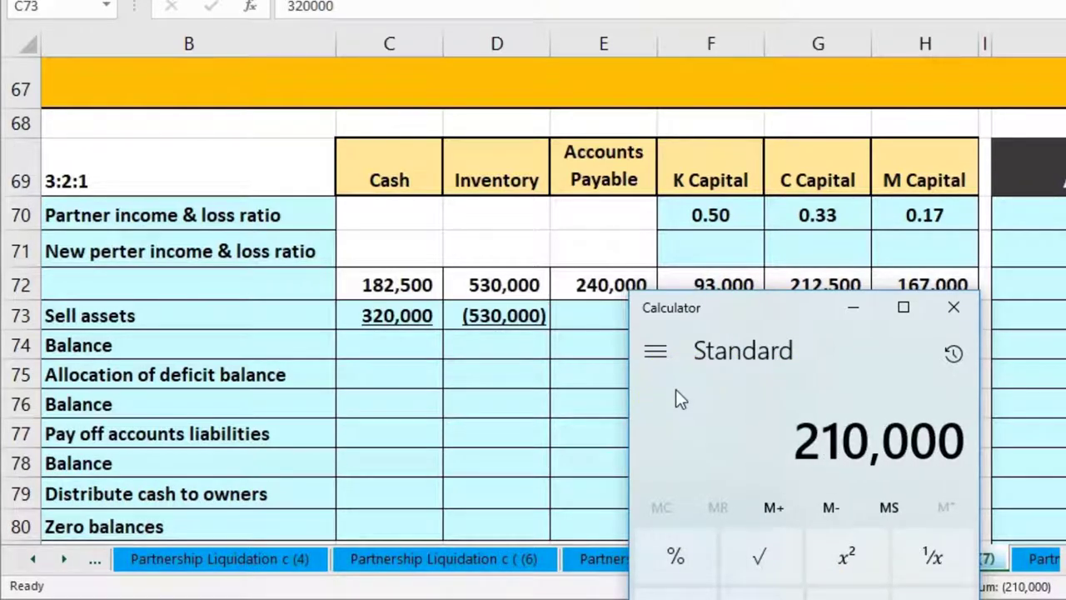
pyautogui.write('.3333333')
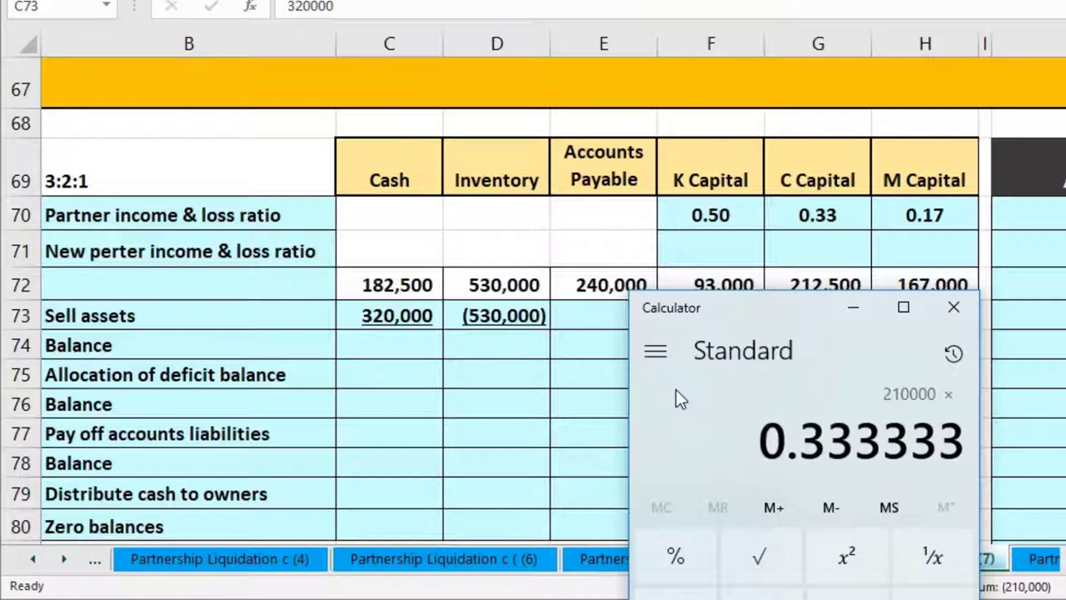
pyautogui.press('Return')
pyautogui.click(684, 412)
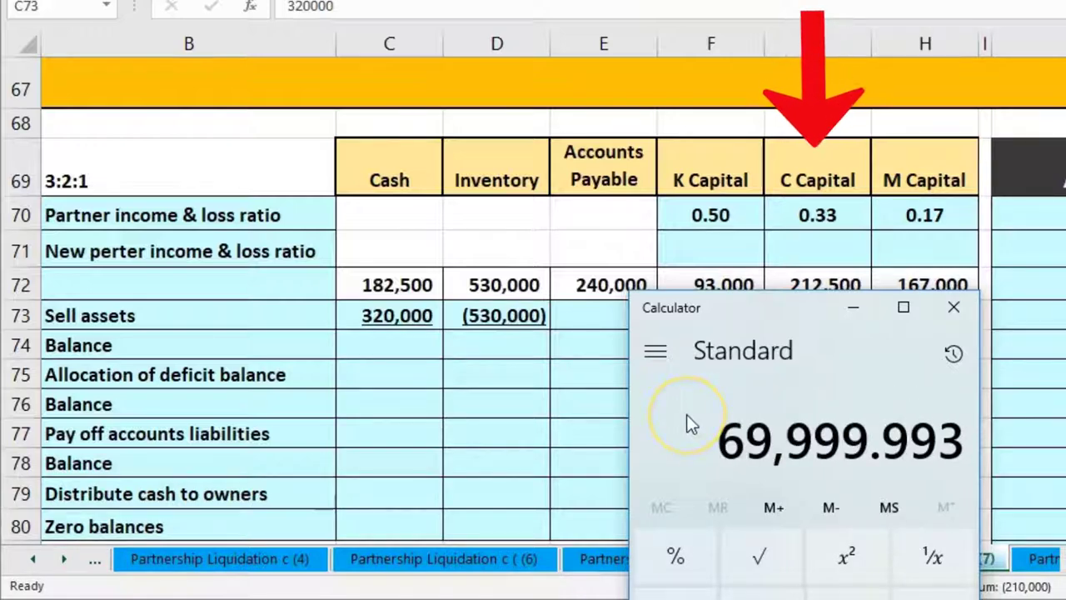
pyautogui.press('Escape')
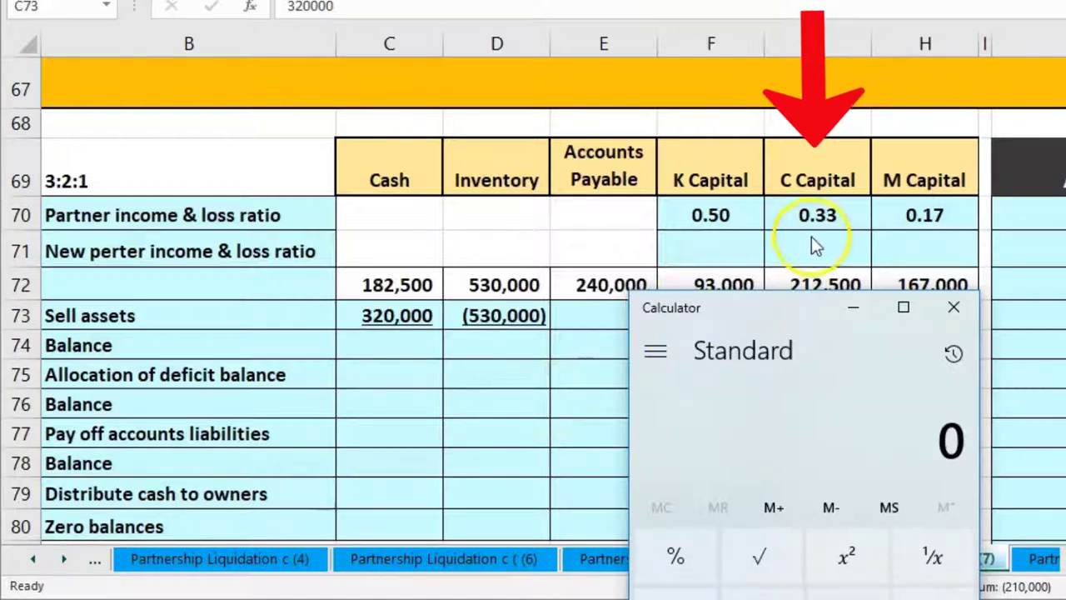
pyautogui.write('21')
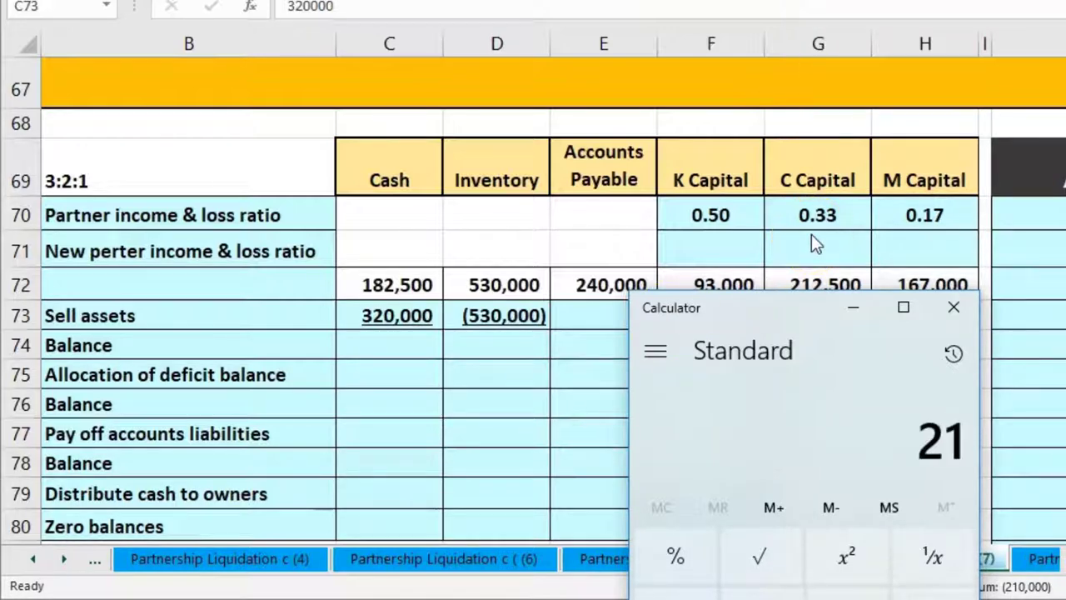
pyautogui.write('000')
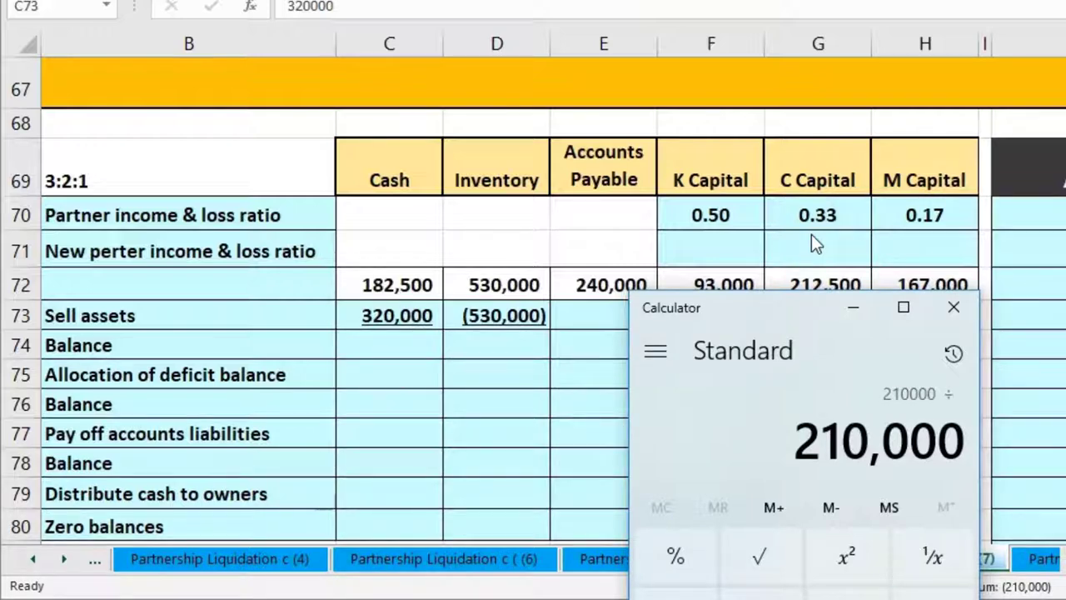
pyautogui.write('03')
pyautogui.press('Return')
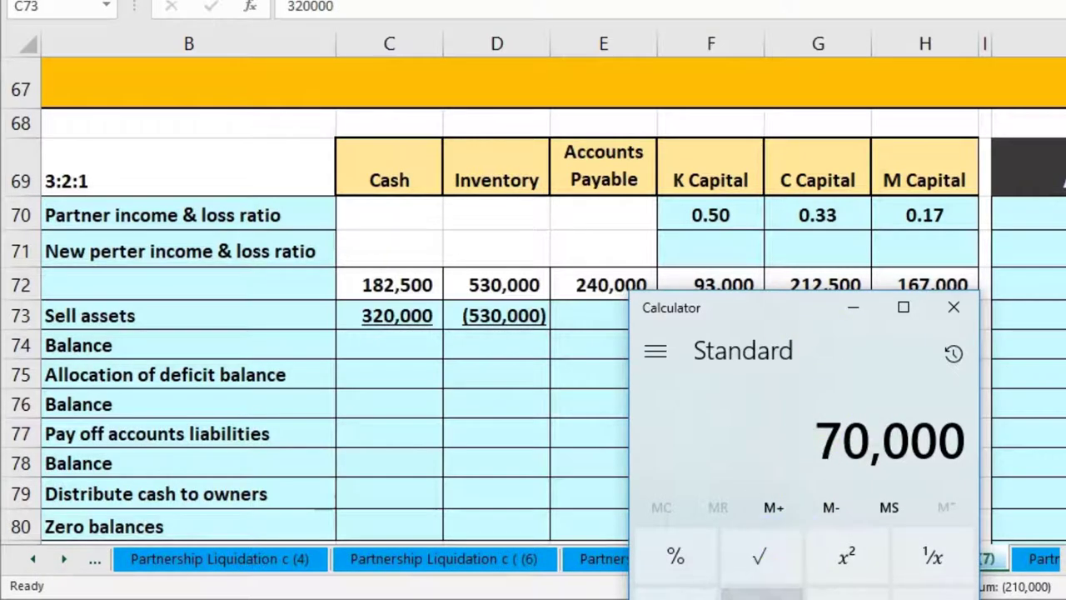
# - Work out M Capital's share of the loss as 210000 times 0.16666666 and close Calculator
pyautogui.click(781, 508)
pyautogui.write('21')
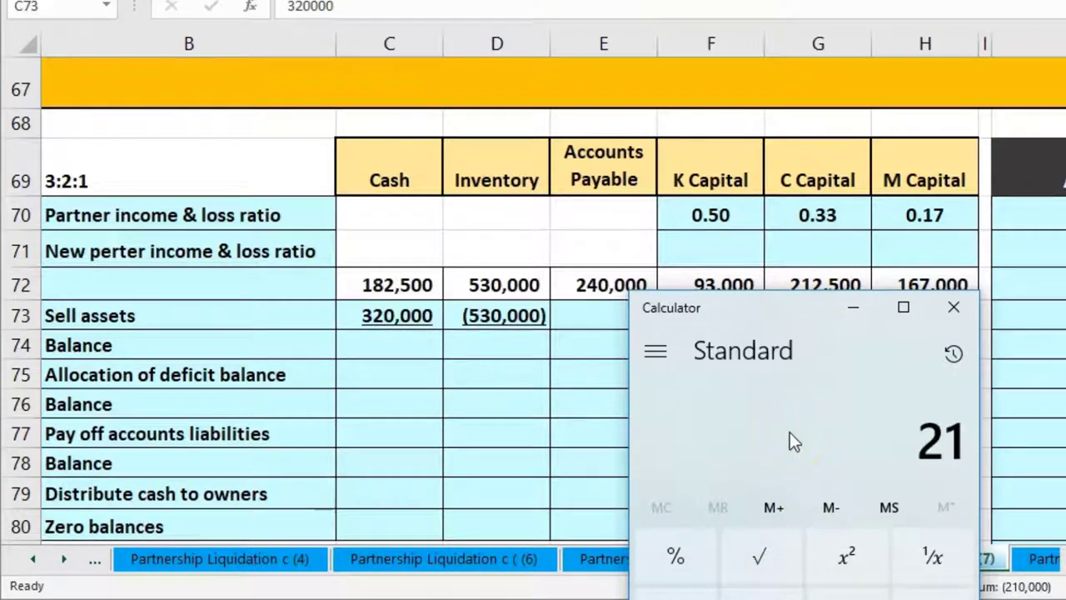
pyautogui.write('0,000')
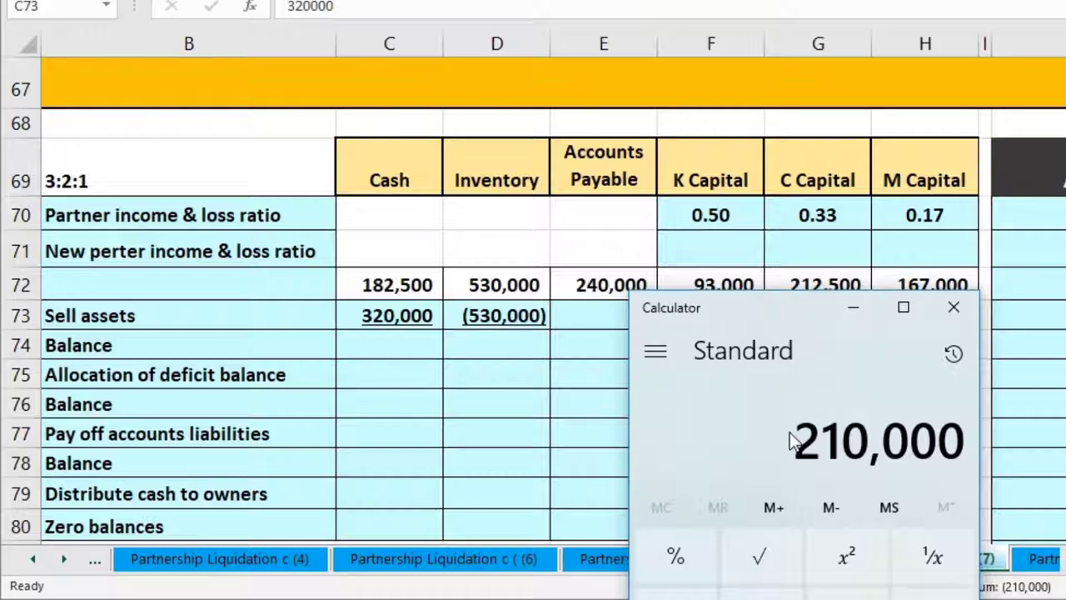
pyautogui.press('*')
pyautogui.write('.')
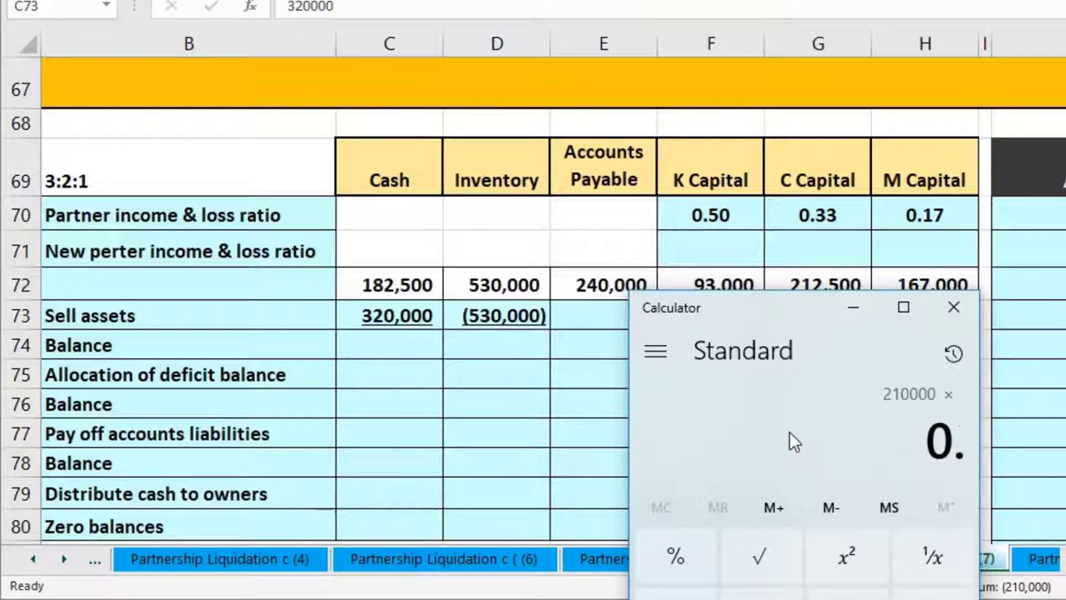
pyautogui.write('16666666')
pyautogui.press('Return')
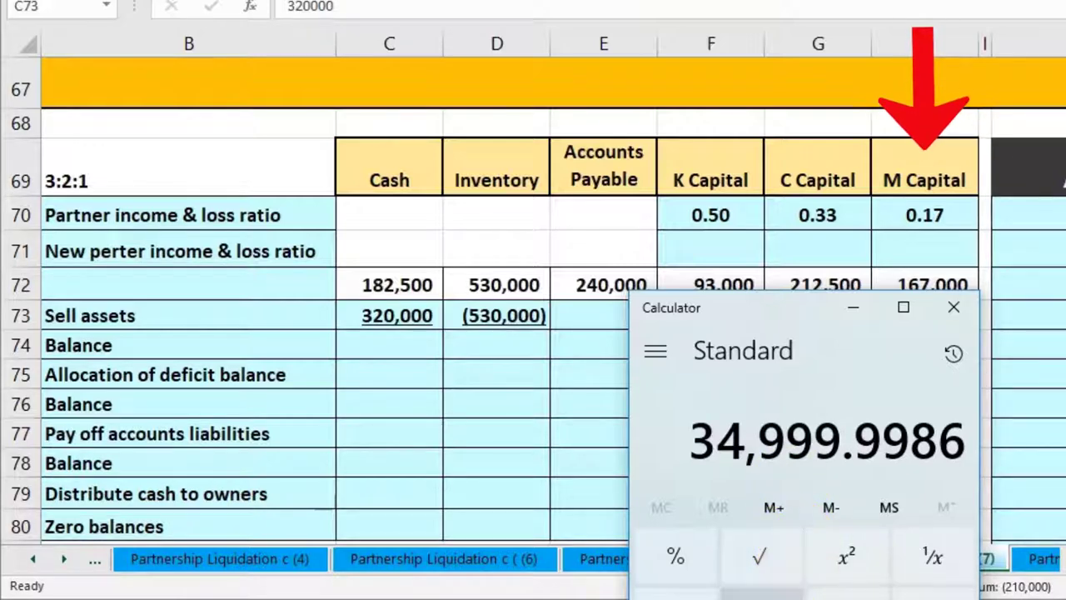
pyautogui.press('Escape')
pyautogui.click(956, 308)
# - Allocate K Capital's share of the sale loss in F73 with the formula =SUM(C73:D73)*F70
pyautogui.click(719, 314)
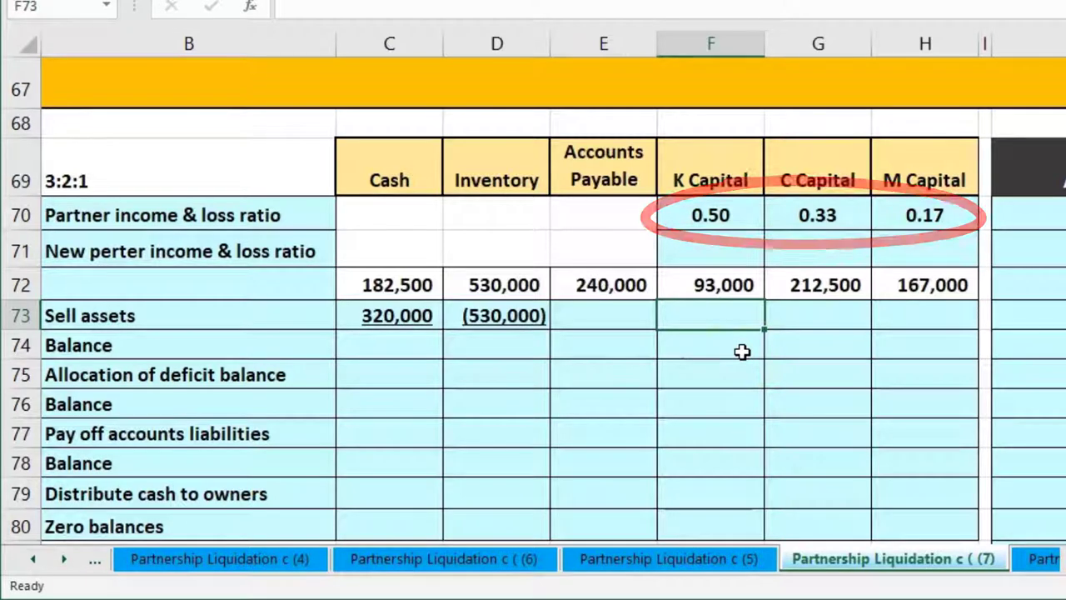
pyautogui.write('=sum')
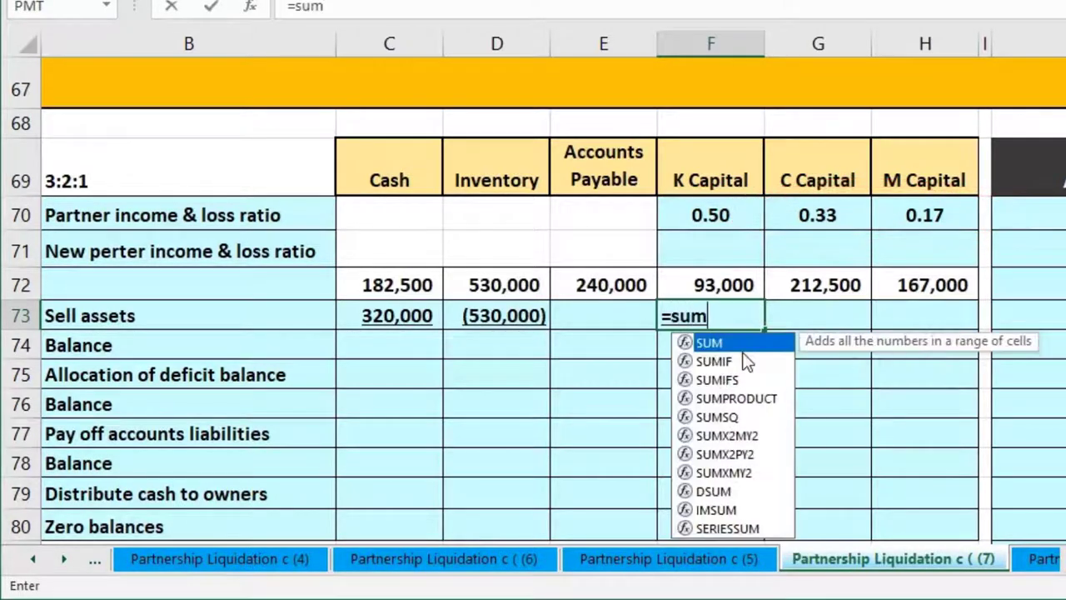
pyautogui.doubleClick(718, 343)
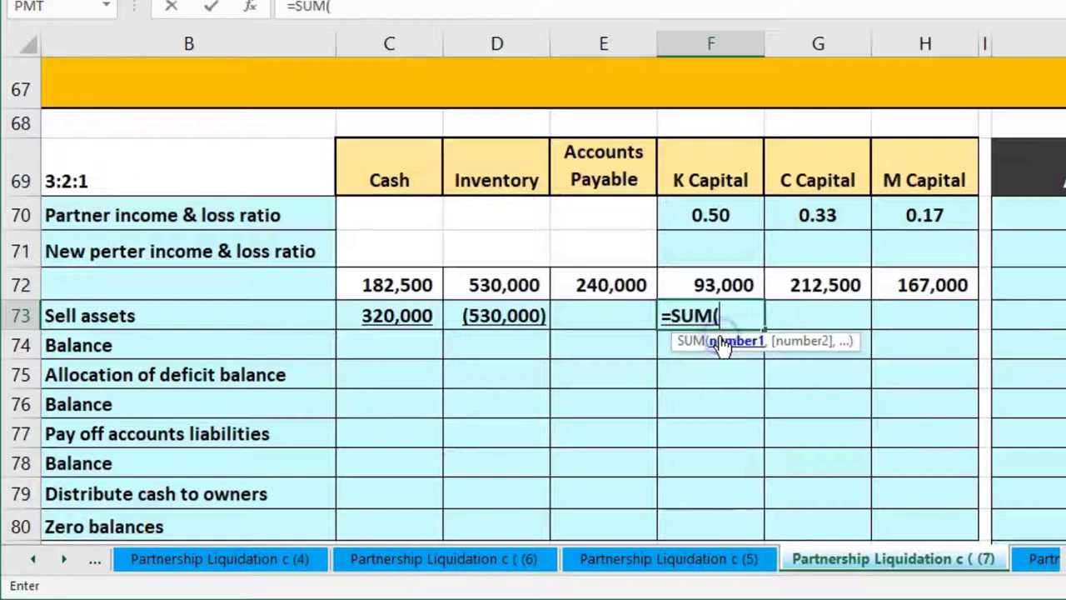
pyautogui.moveTo(414, 321); pyautogui.dragTo(464, 316)
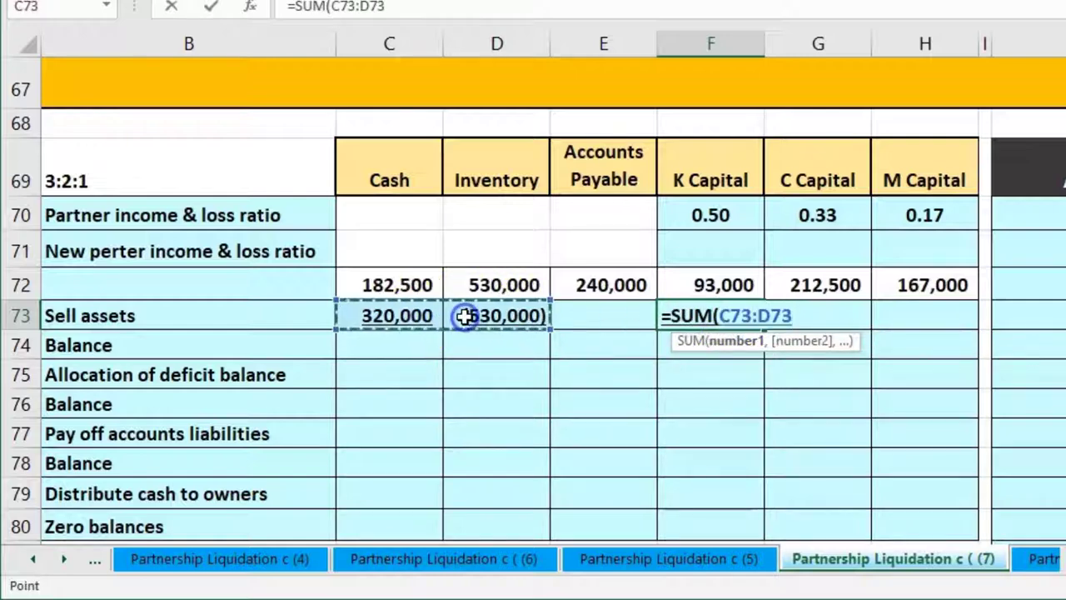
pyautogui.write(')*')
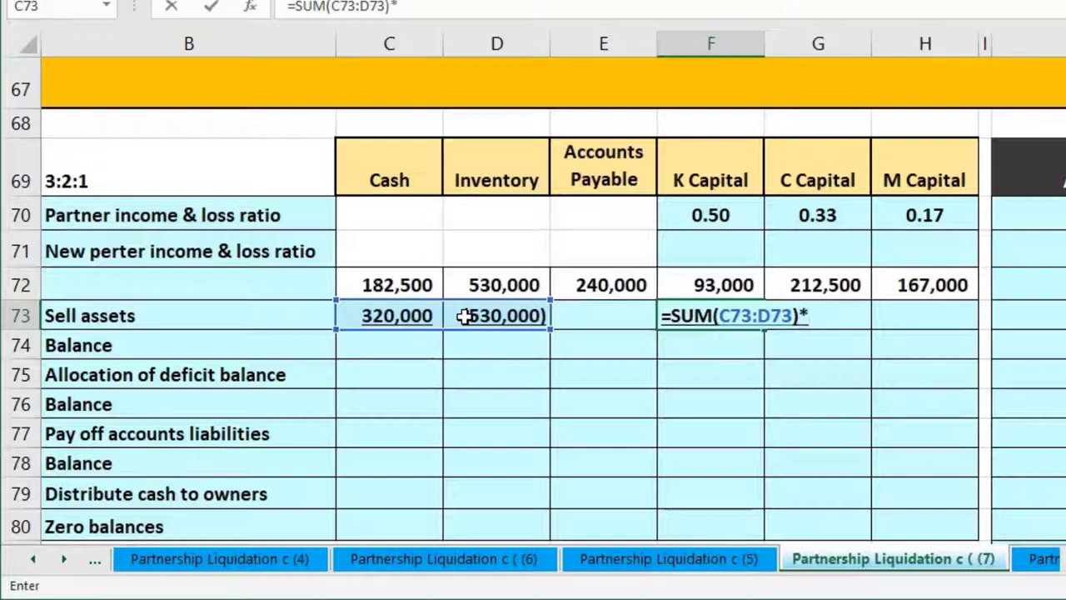
pyautogui.click(711, 214)
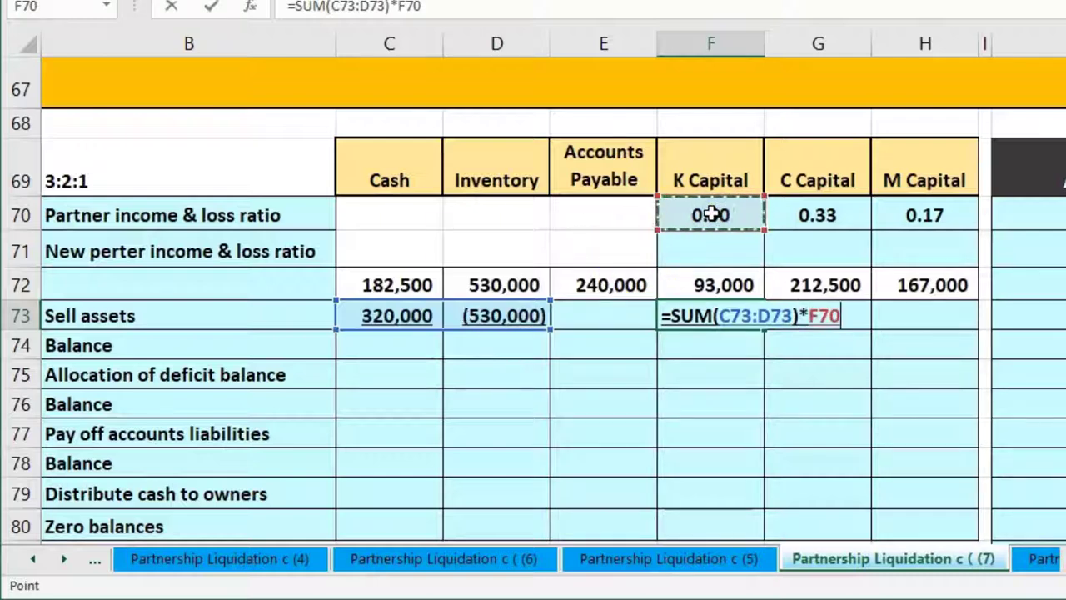
pyautogui.press('Tab')
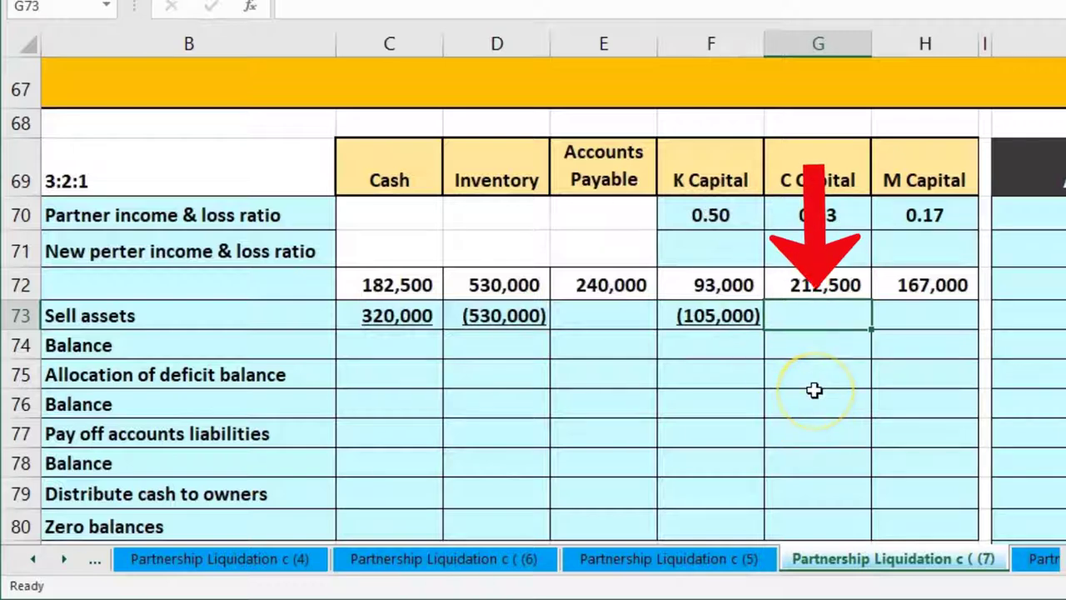
# - Allocate C Capital's share of the sale loss in G73 with the formula =SUM(C73:D73)*G70
pyautogui.write('=')
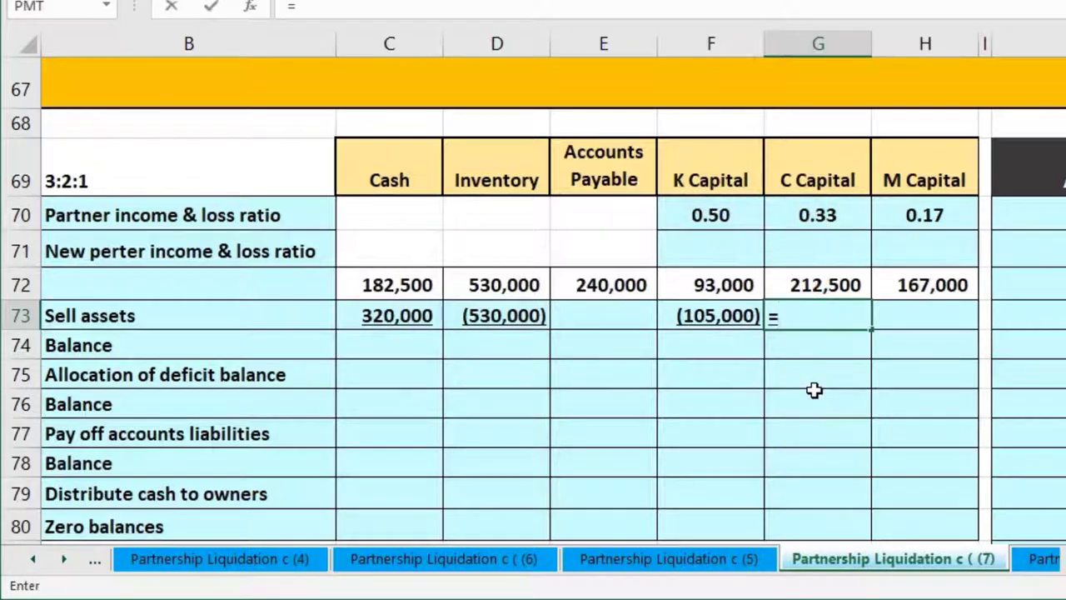
pyautogui.write('sum')
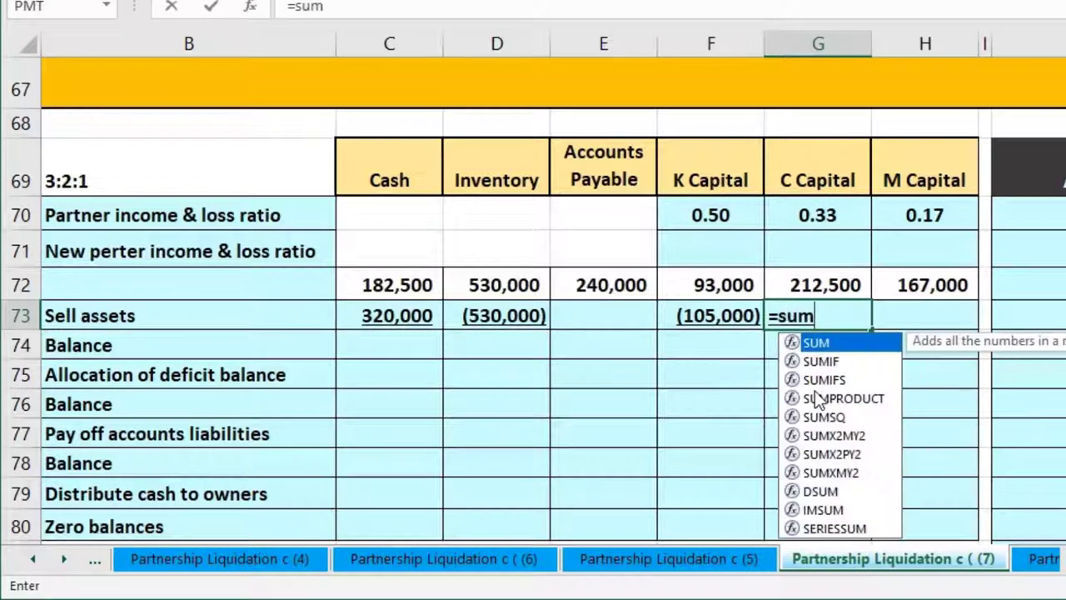
pyautogui.doubleClick(808, 344)
pyautogui.moveTo(416, 315); pyautogui.dragTo(469, 317)
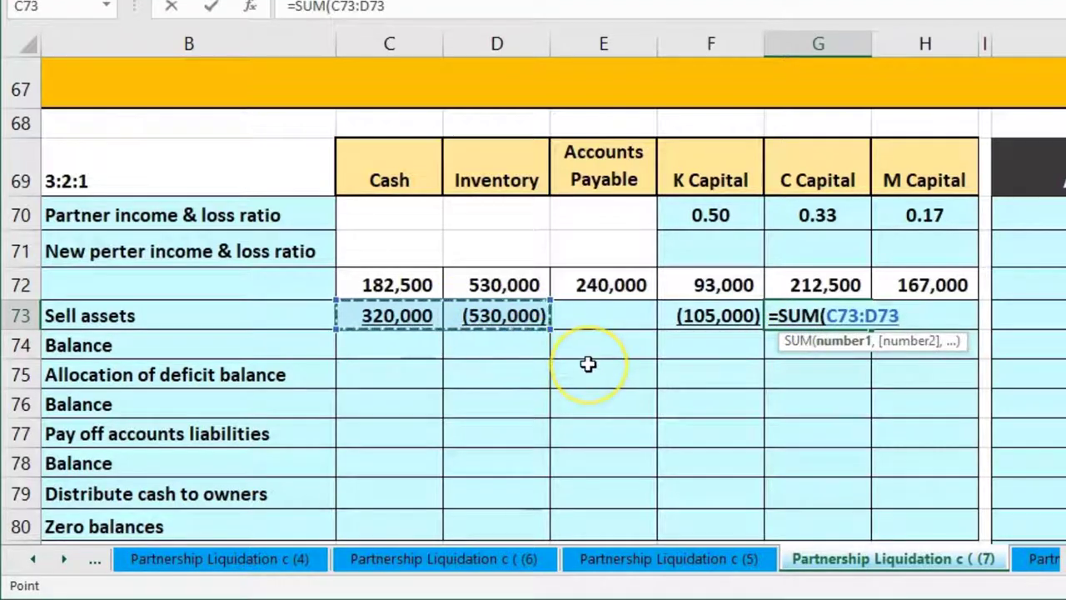
pyautogui.write(')')
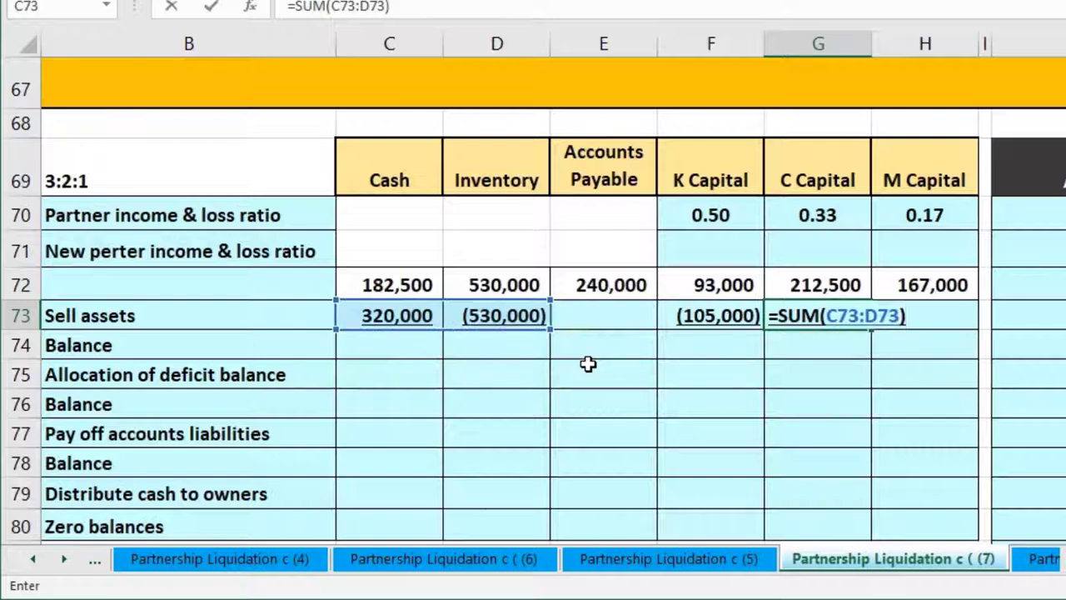
pyautogui.click(806, 215)
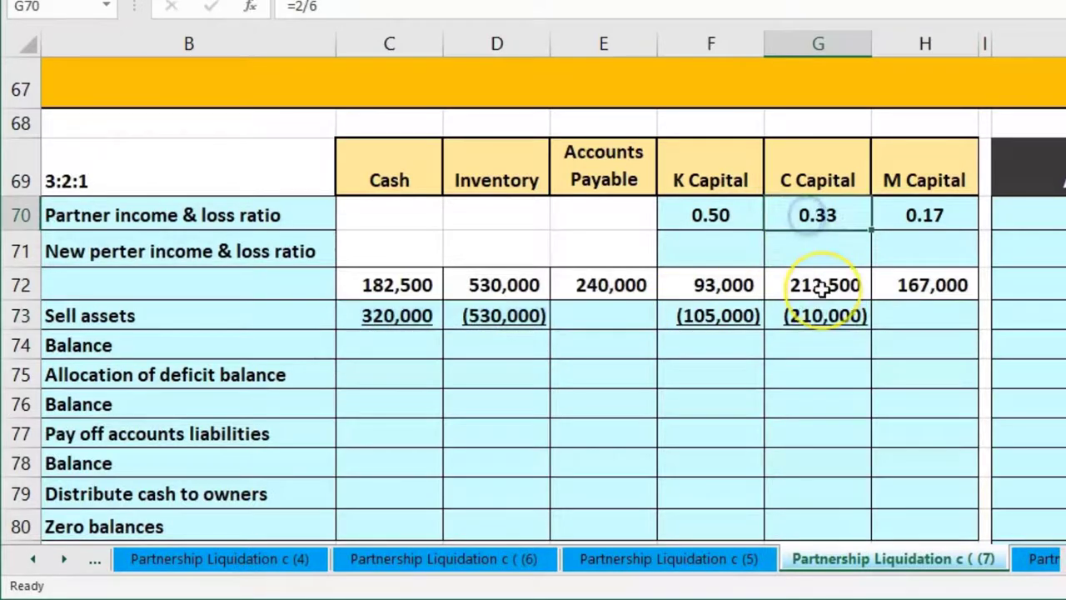
pyautogui.doubleClick(829, 318)
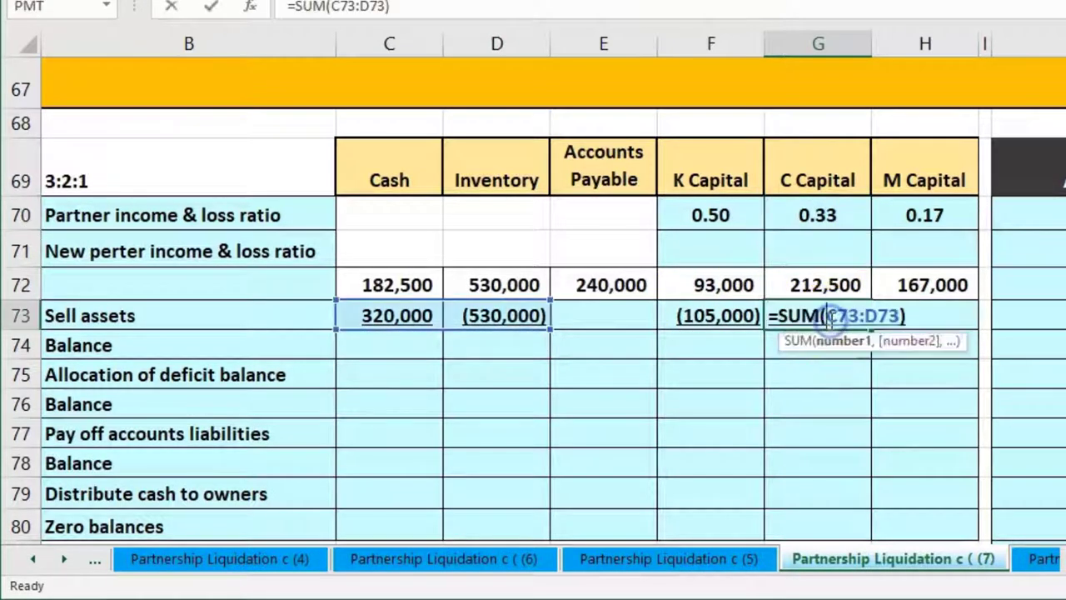
pyautogui.click(909, 316)
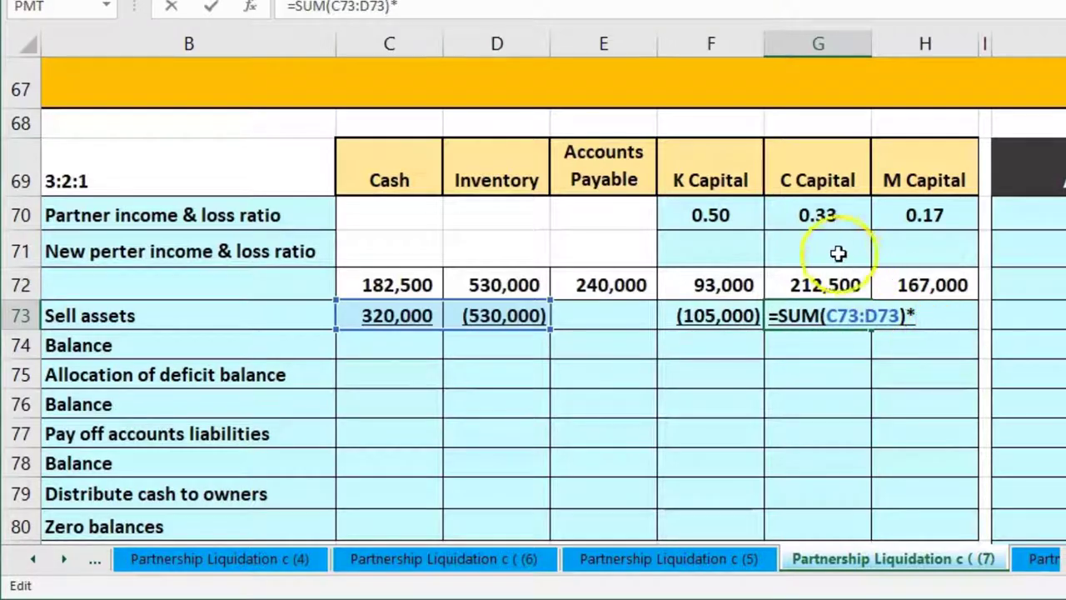
pyautogui.click(824, 219)
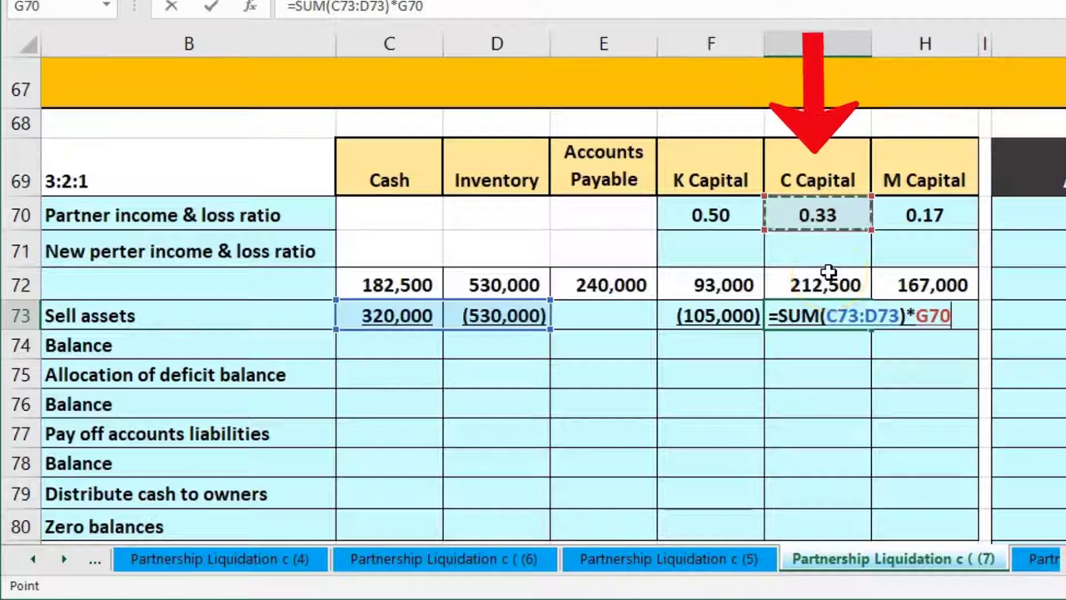
pyautogui.press('Return')
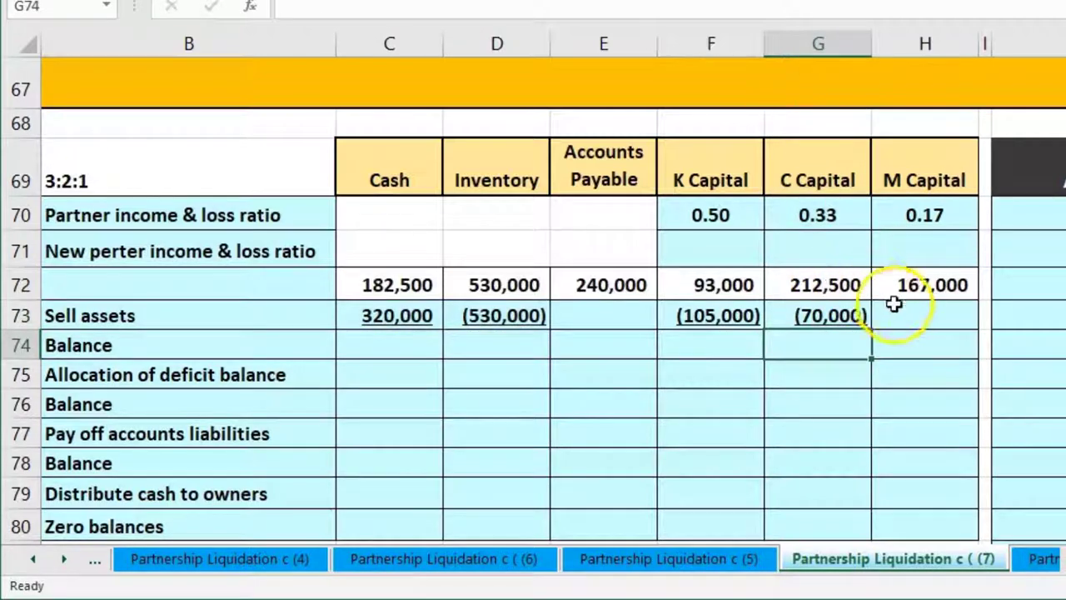
# - Allocate M Capital's share of the sale loss in H73 with =SUM(C73:D73)*H70, and check the total of F73:H73 against C73:D73
pyautogui.click(902, 313)
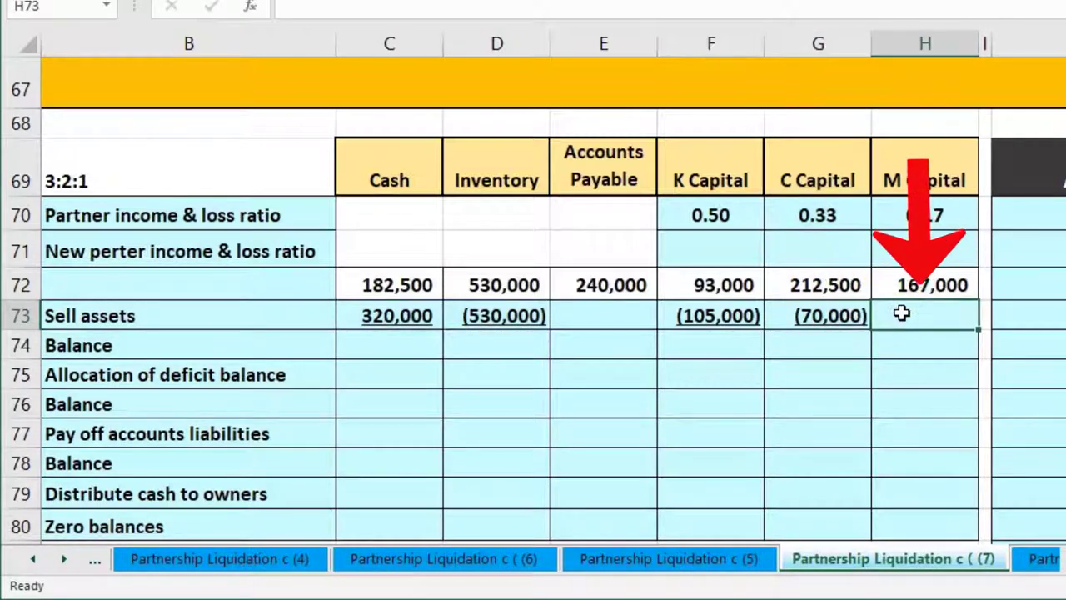
pyautogui.write('=sum')
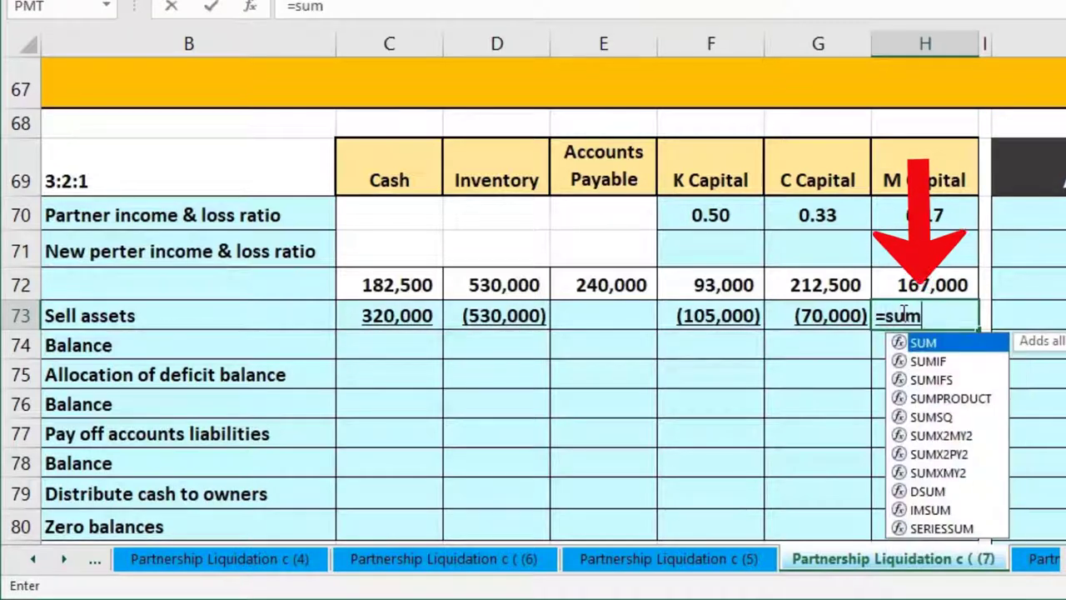
pyautogui.click(901, 344)
pyautogui.doubleClick(908, 344)
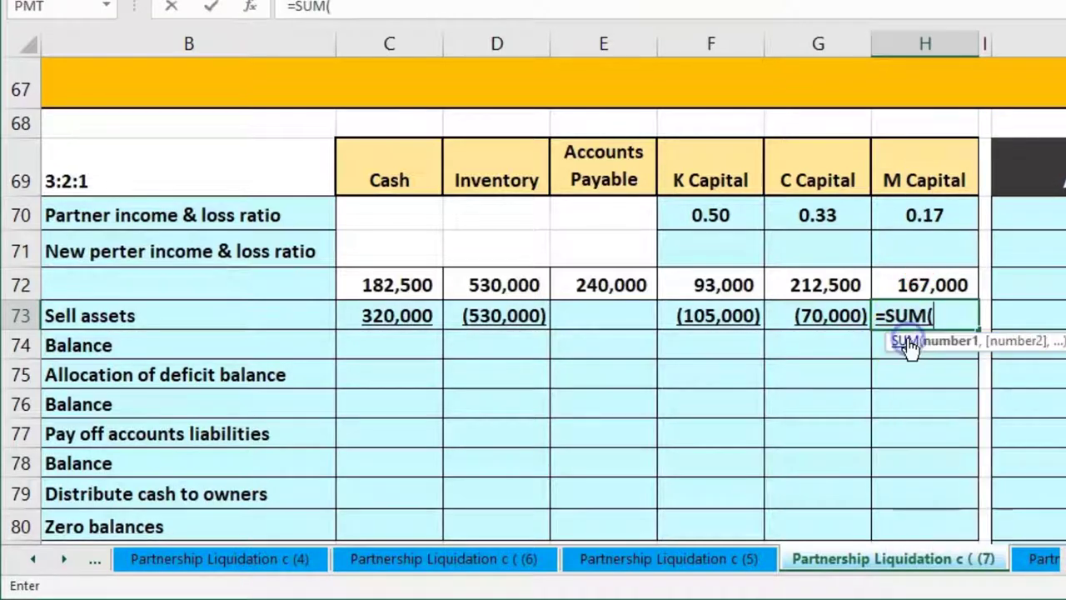
pyautogui.moveTo(427, 314); pyautogui.dragTo(475, 319)
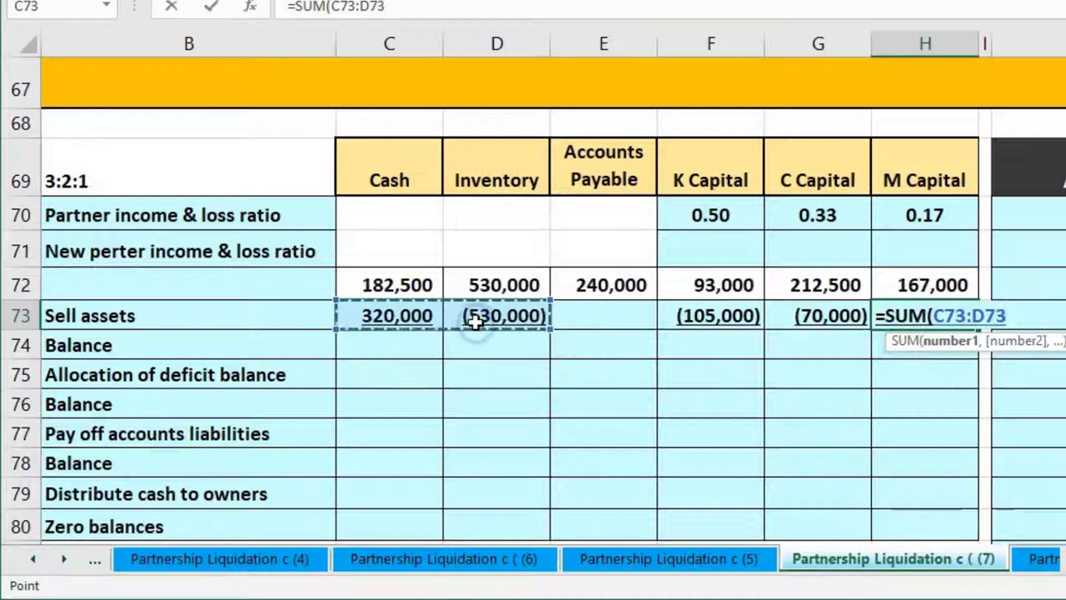
pyautogui.write(')')
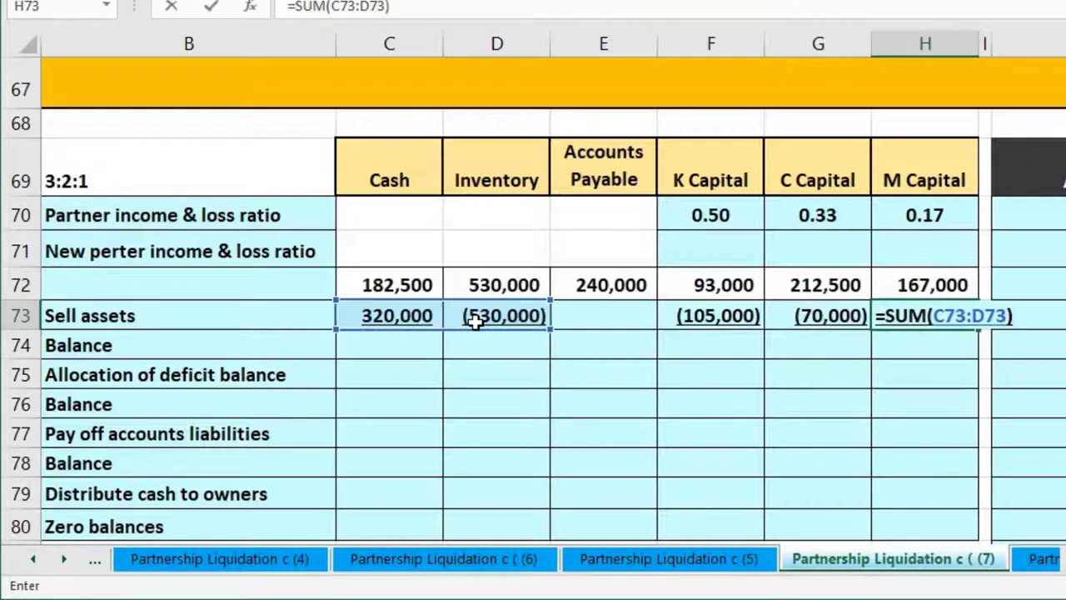
pyautogui.write('*')
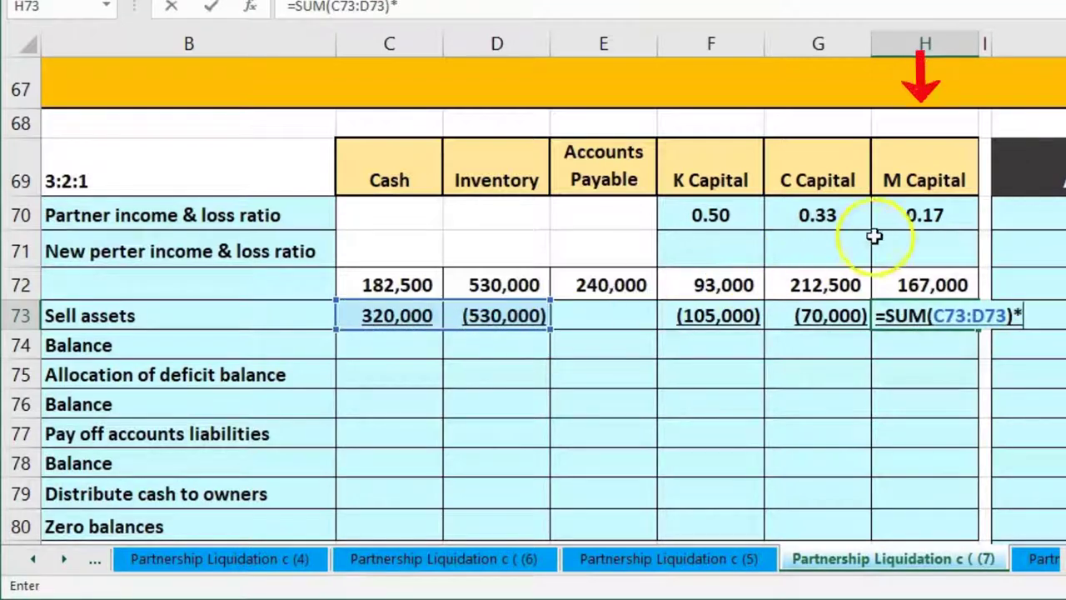
pyautogui.click(928, 214)
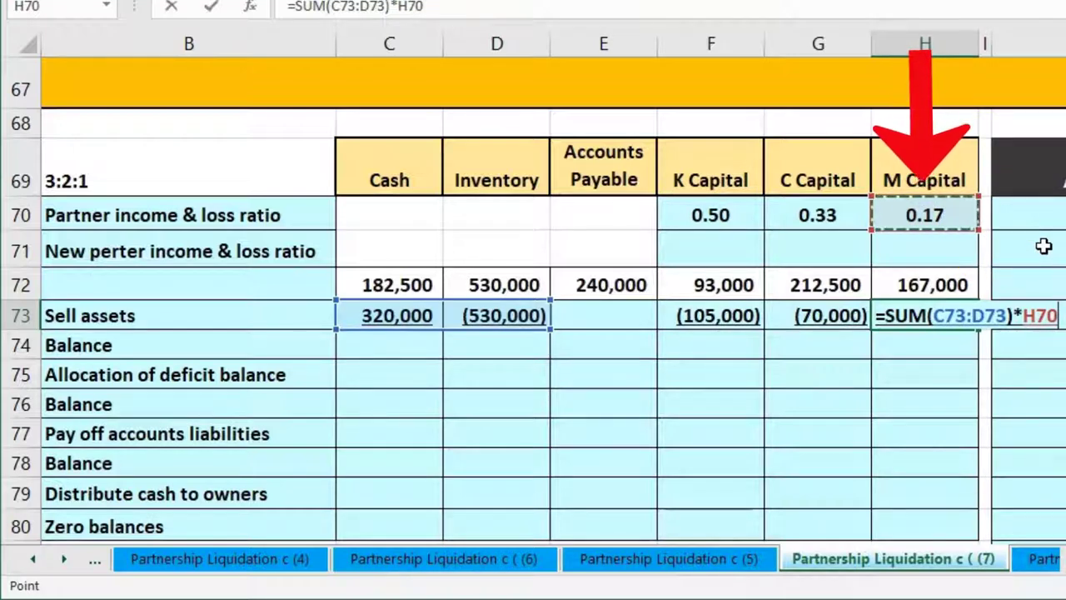
pyautogui.press('Return')
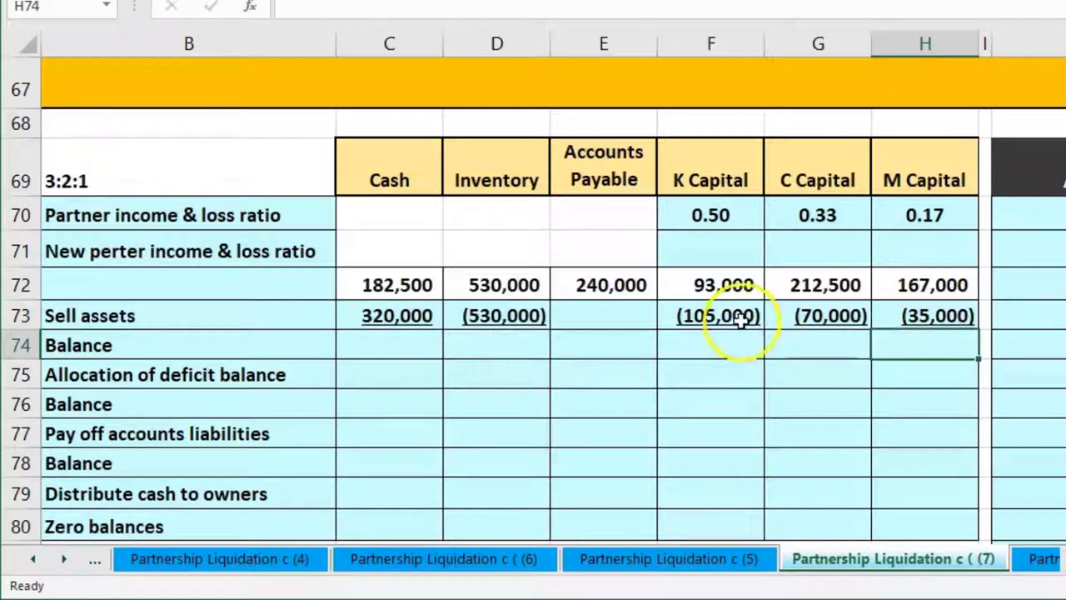
pyautogui.moveTo(741, 321); pyautogui.dragTo(874, 319)
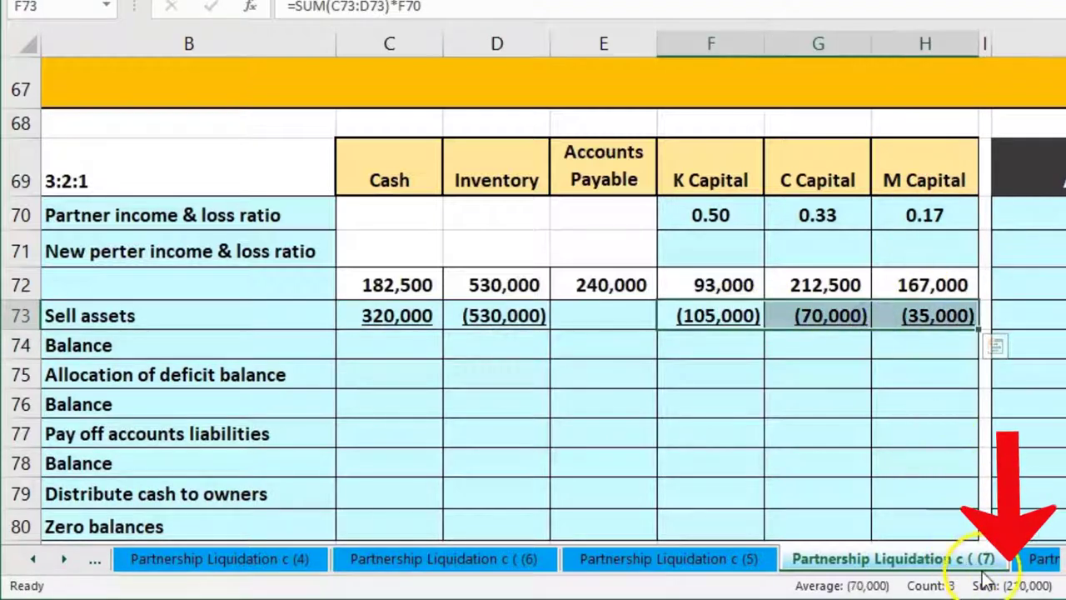
pyautogui.moveTo(498, 314); pyautogui.dragTo(441, 316)
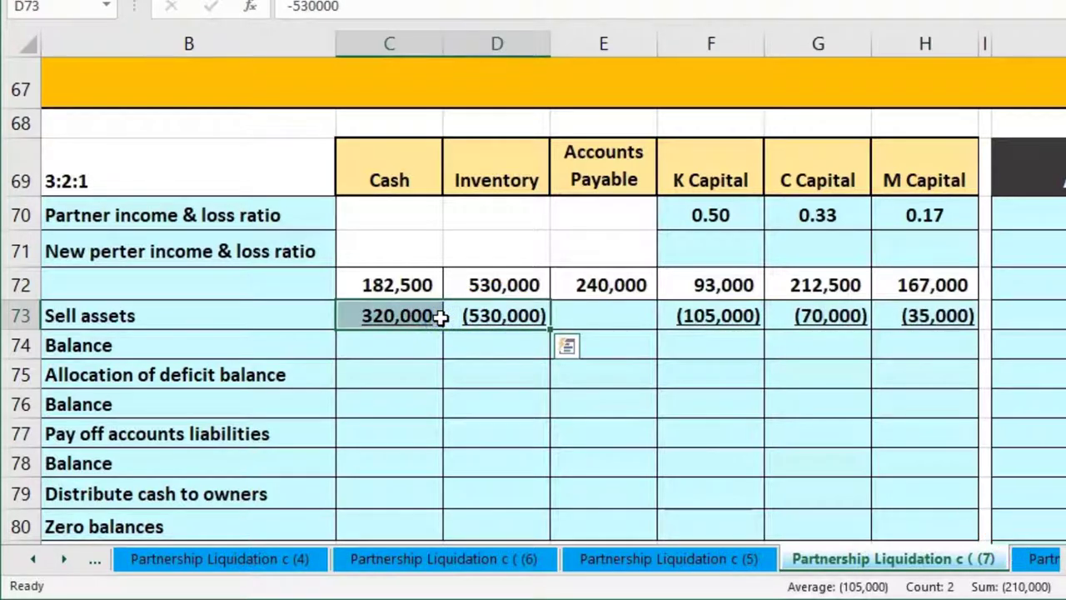
# - Calculate the Cash balance after the asset sale in C74 as the sum of C72:C73
pyautogui.click(411, 344)
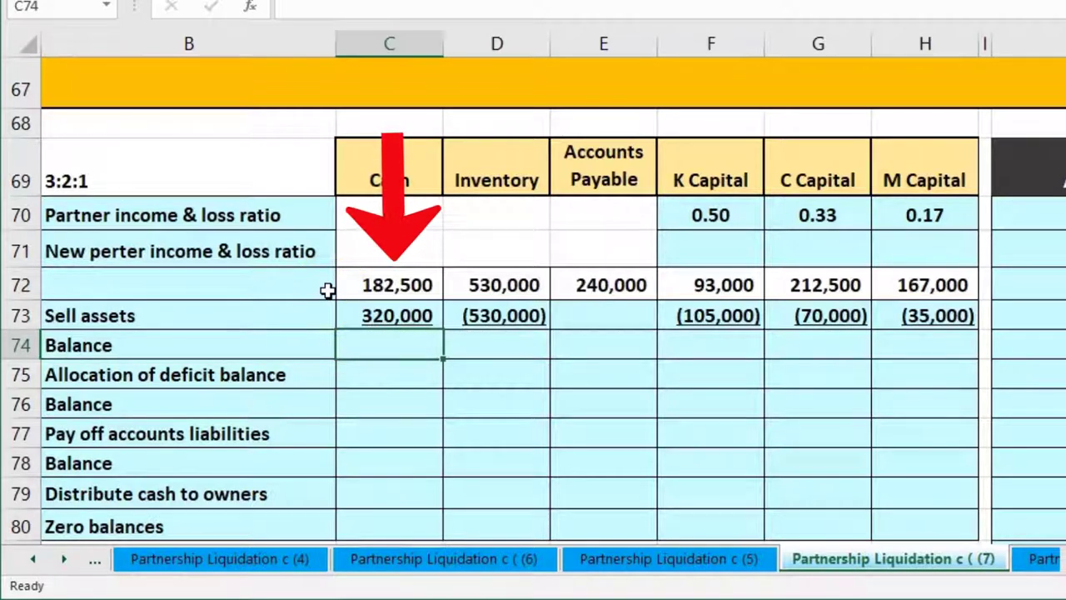
pyautogui.write('=sum')
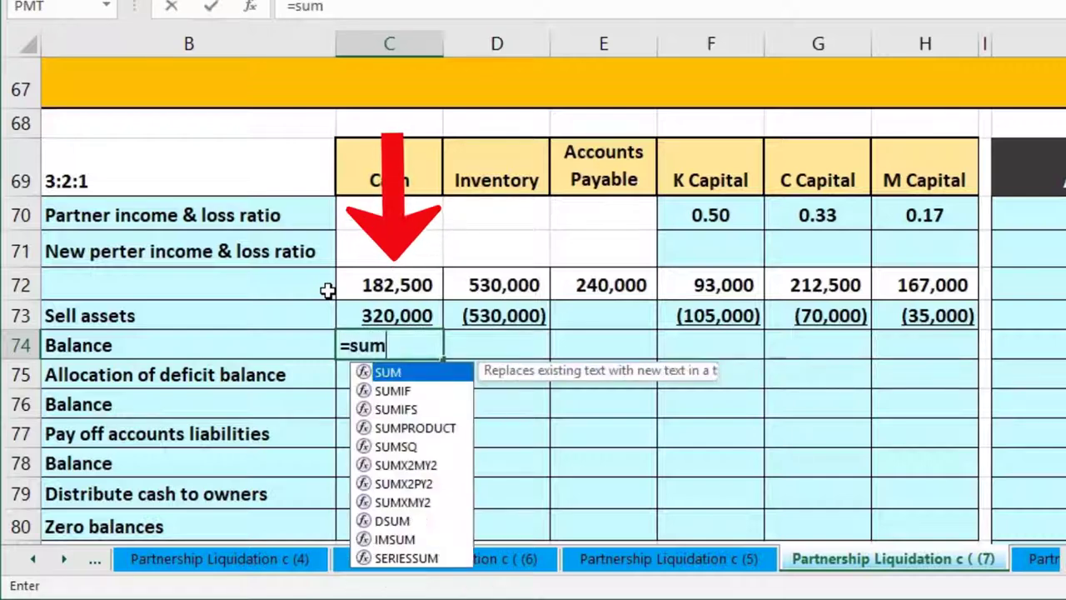
pyautogui.doubleClick(373, 369)
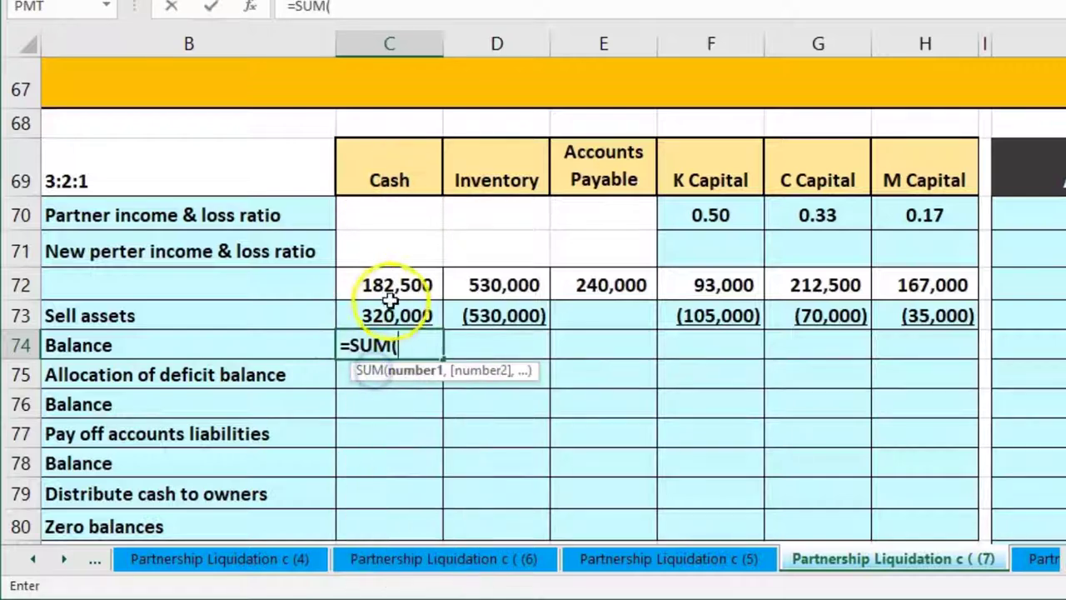
pyautogui.moveTo(398, 286); pyautogui.dragTo(388, 312)
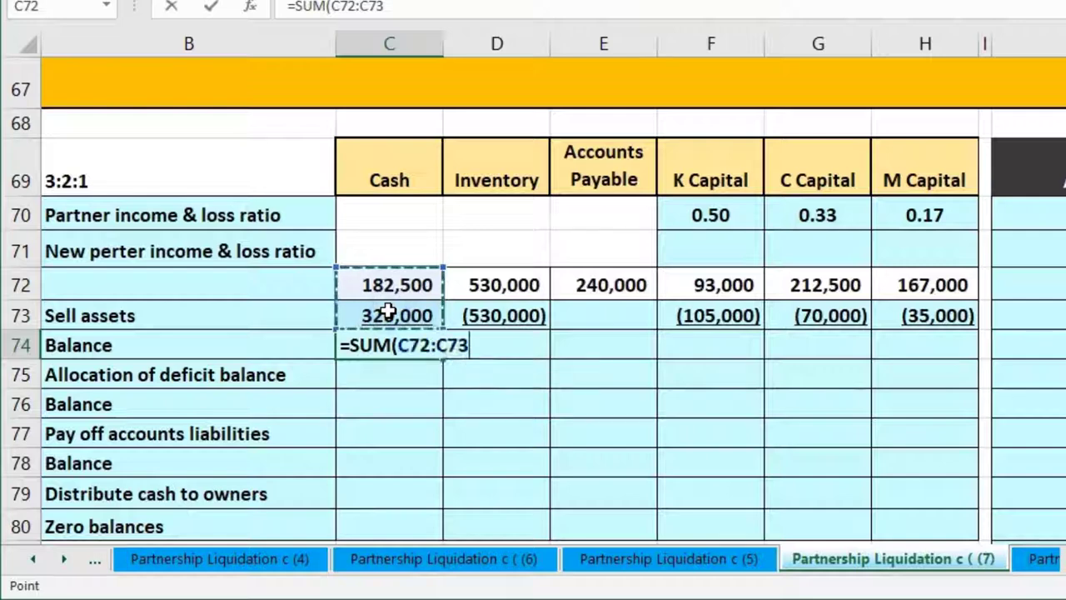
pyautogui.press('Tab')
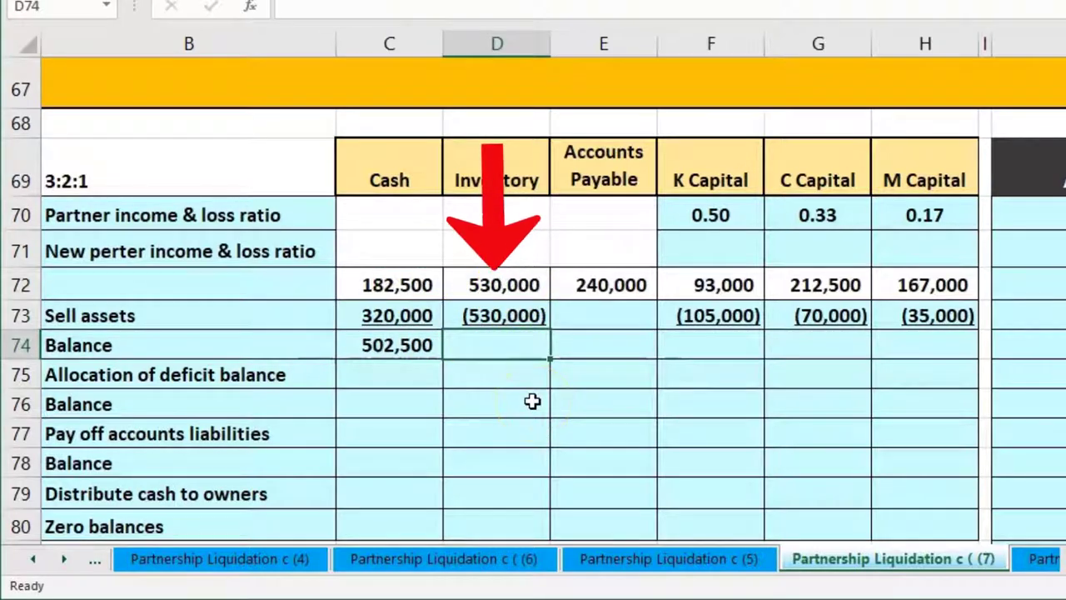
# - Calculate the Inventory balance after the asset sale in D74 as the sum of D72:D73
pyautogui.write('=sum')
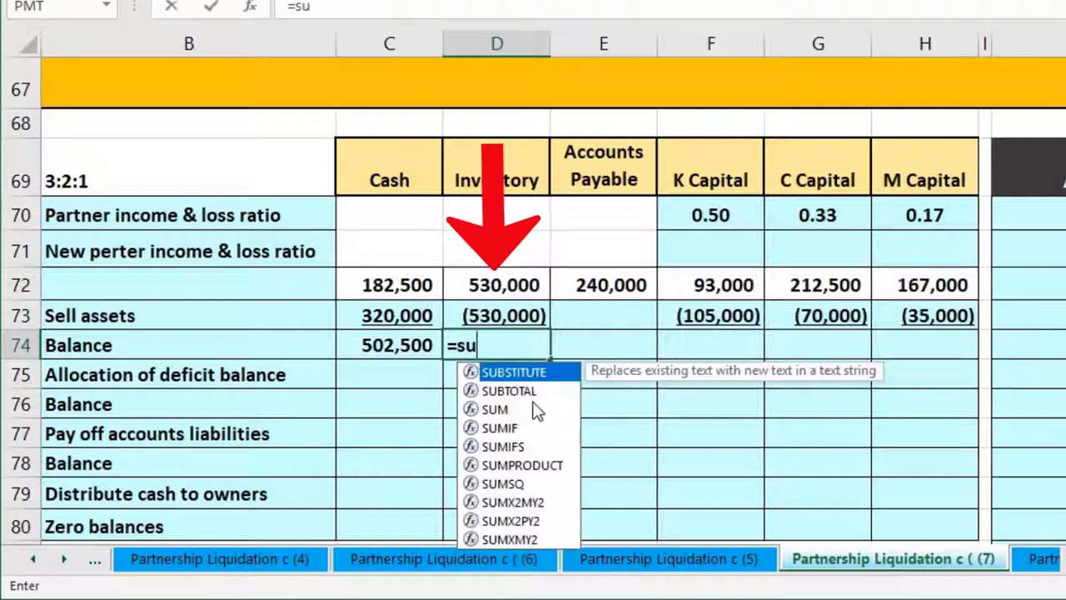
pyautogui.doubleClick(510, 370)
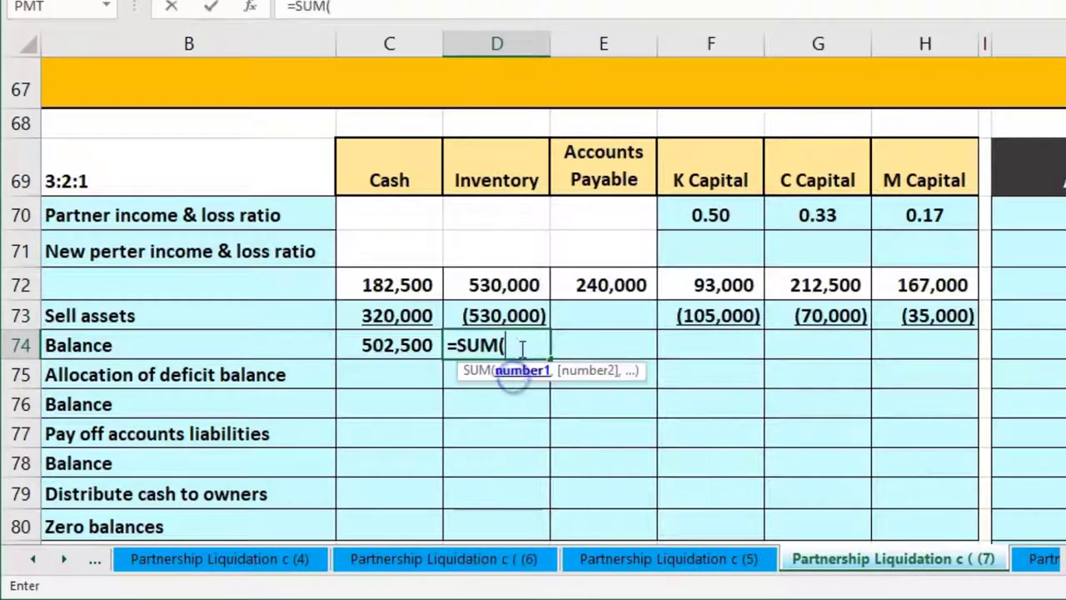
pyautogui.click(515, 290)
pyautogui.moveTo(520, 300); pyautogui.dragTo(524, 307)
pyautogui.press('Tab')
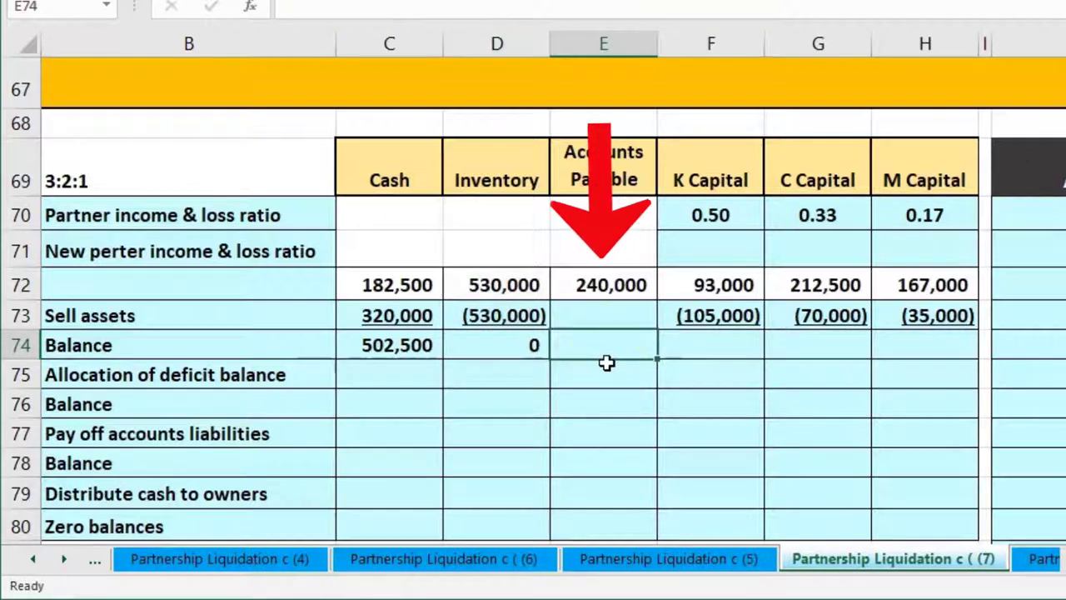
# - Carry the Accounts Payable balance down to E74 with the formula =E72
pyautogui.write('=')
pyautogui.press('Up')
pyautogui.press('Up')
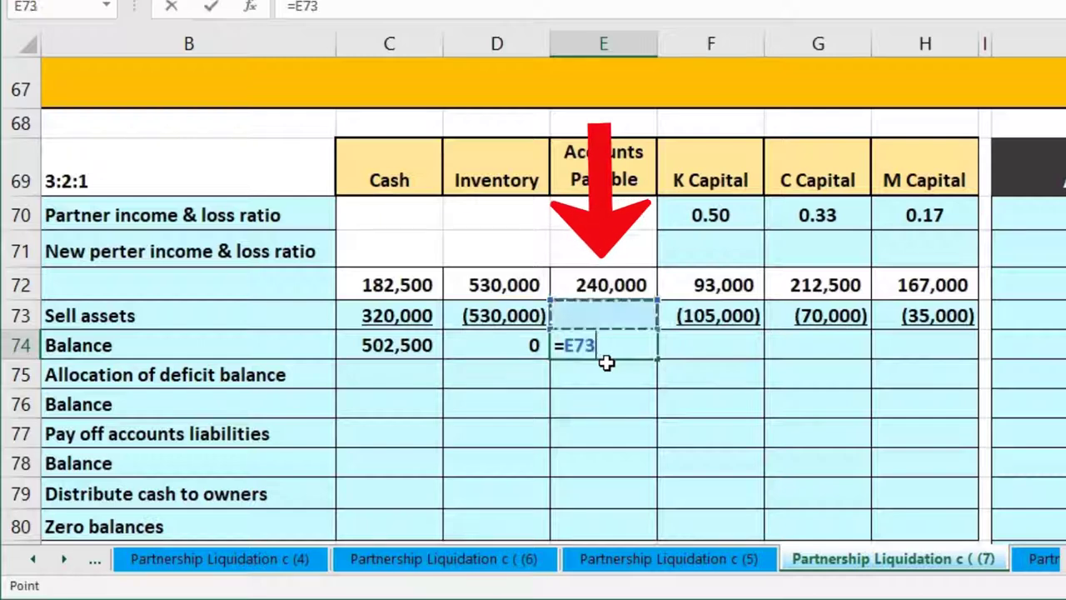
pyautogui.press('Tab')
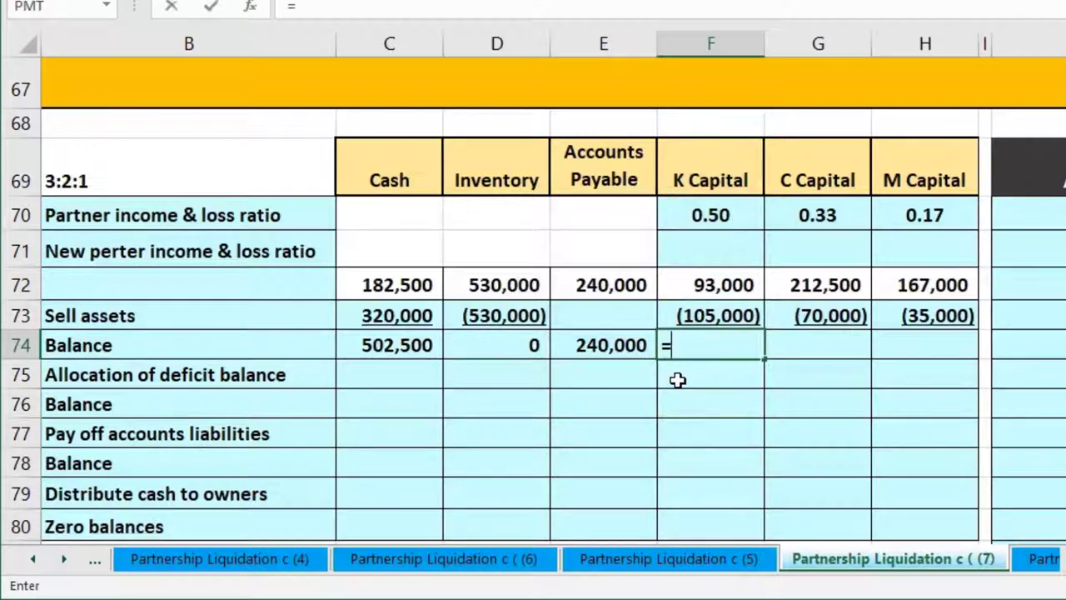
# - Calculate the K Capital balance in F74 with the formula =SUM(F72:F73)
pyautogui.write('sum')
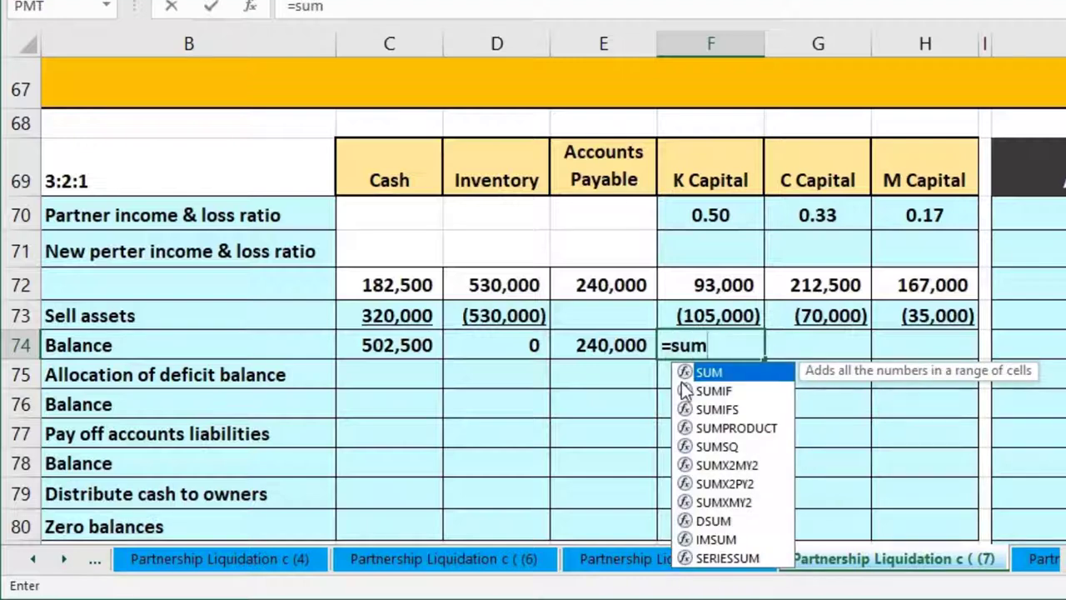
pyautogui.doubleClick(704, 372)
pyautogui.moveTo(714, 288); pyautogui.dragTo(713, 308)
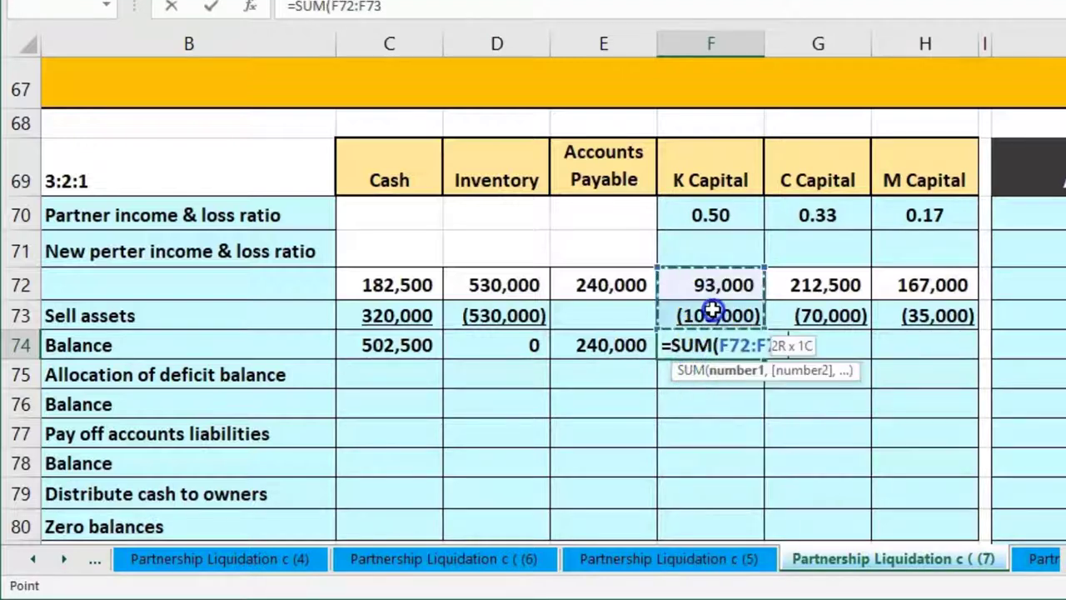
pyautogui.press('Tab')
pyautogui.click(726, 345)
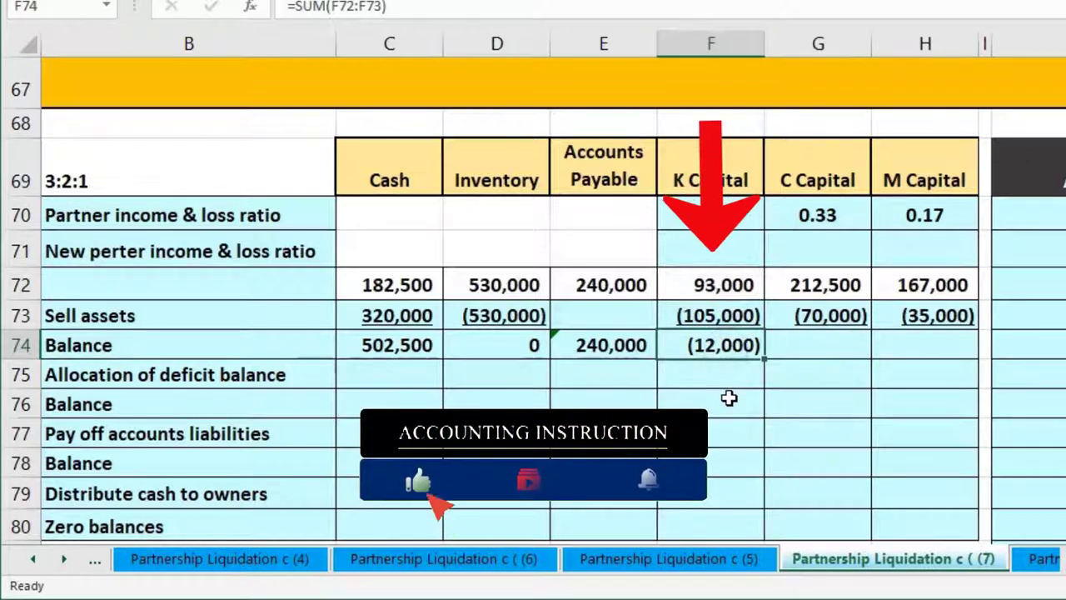
# - Calculate the C Capital balance in G74 as the sum of G72:G73
pyautogui.click(813, 346)
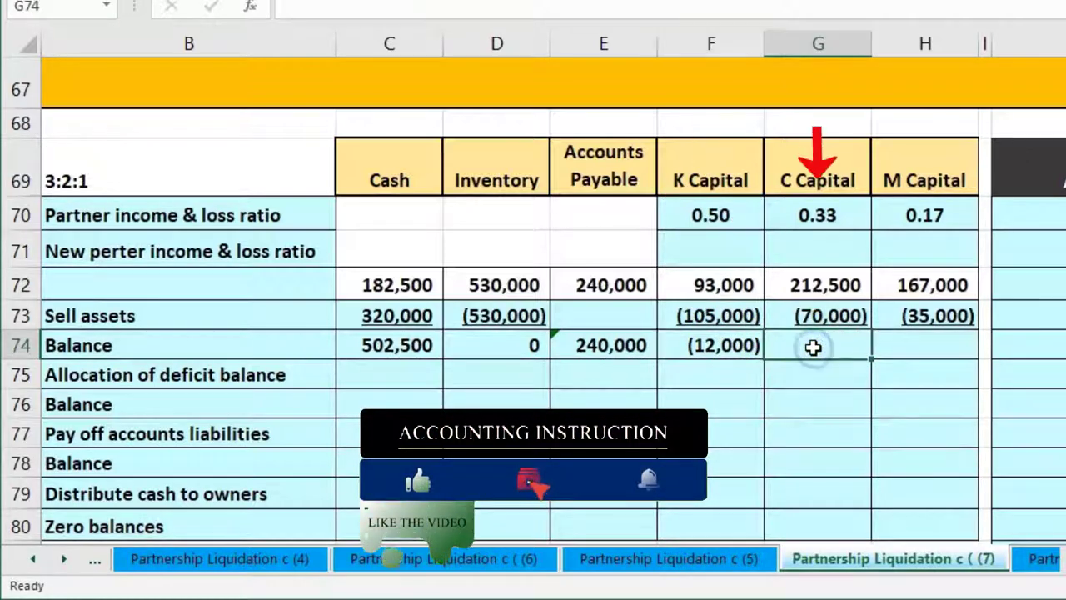
pyautogui.write('=sum')
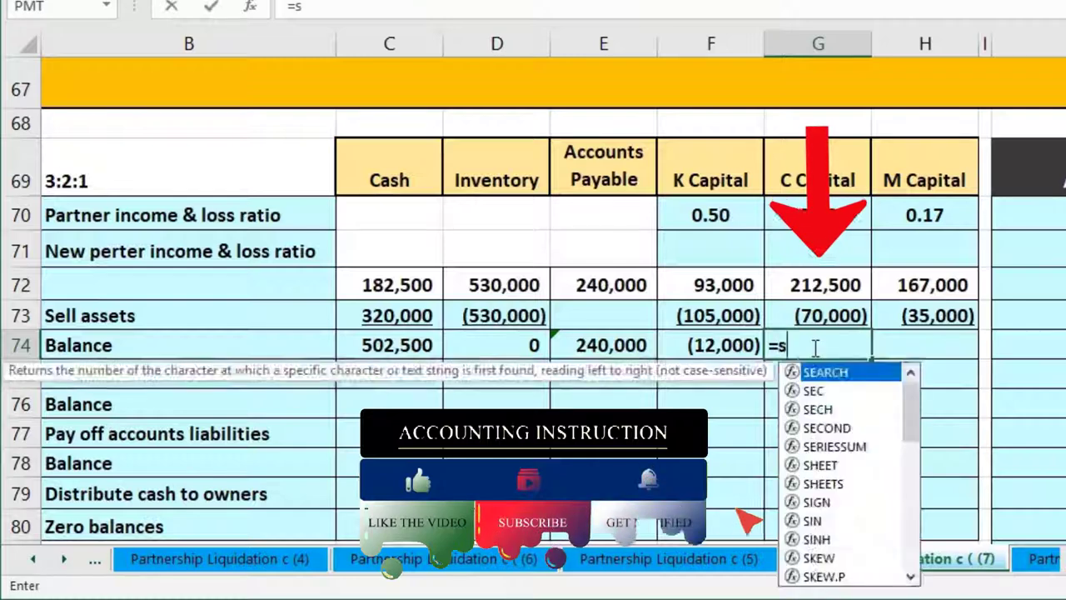
pyautogui.doubleClick(816, 371)
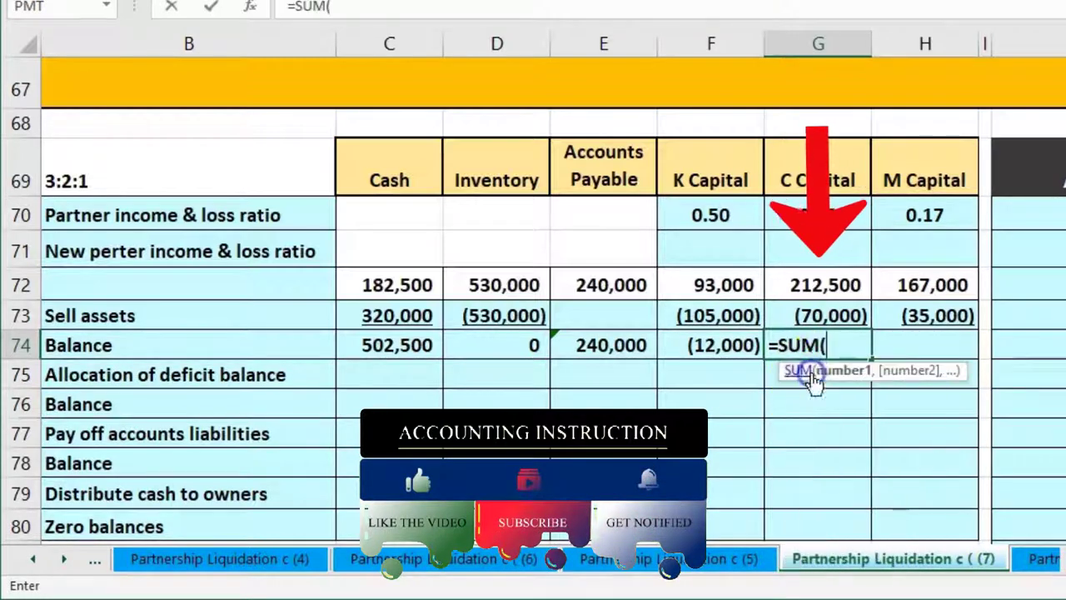
pyautogui.moveTo(830, 286); pyautogui.dragTo(829, 312)
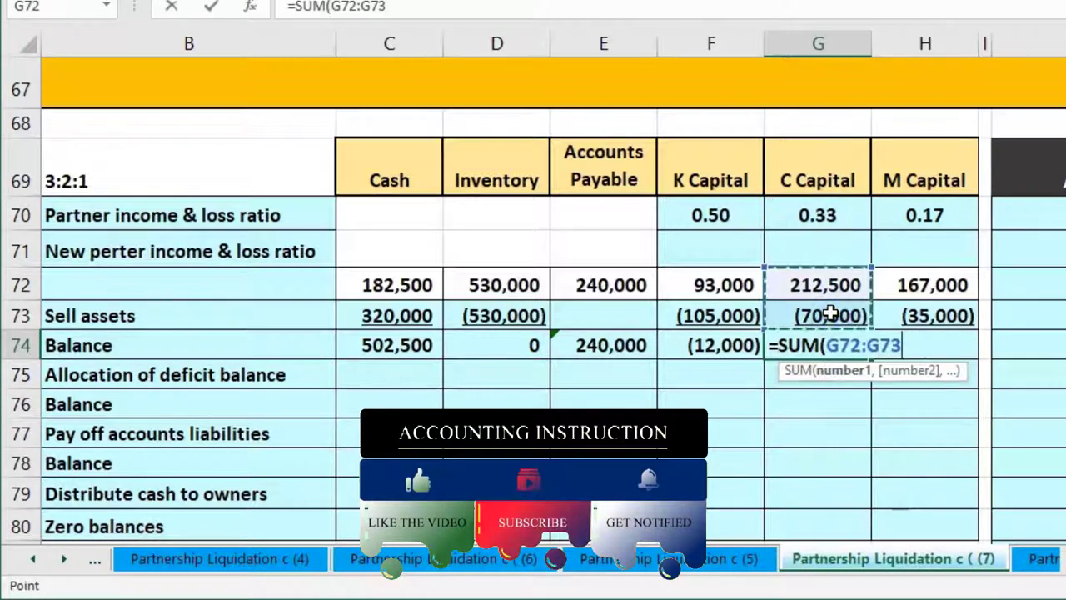
pyautogui.press('Tab')
# - Calculate the M Capital balance in H74 as the sum of H72:H73
pyautogui.write('=sum')
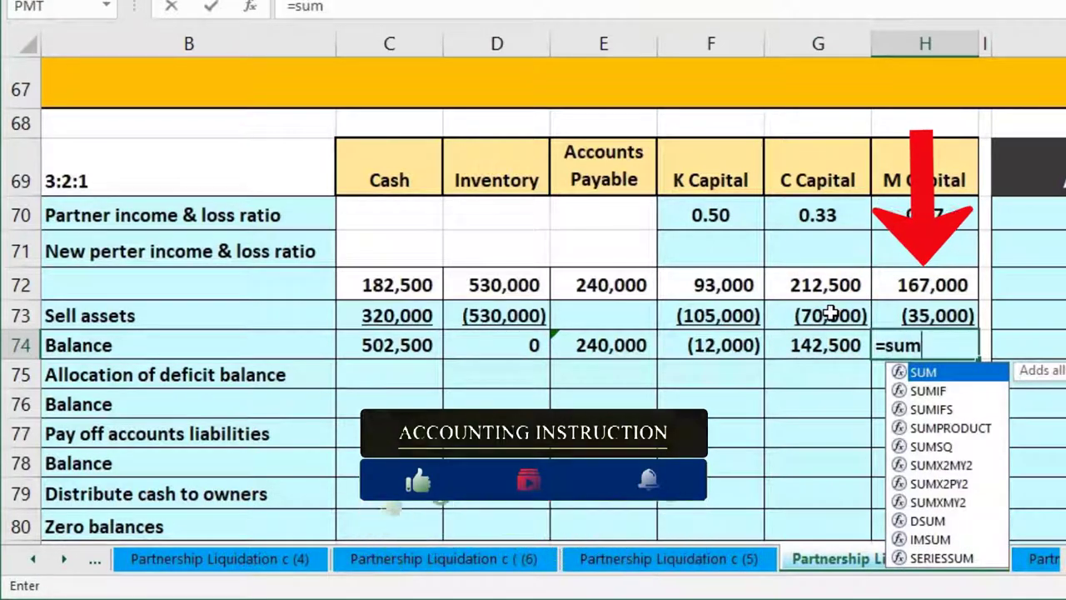
pyautogui.write('(')
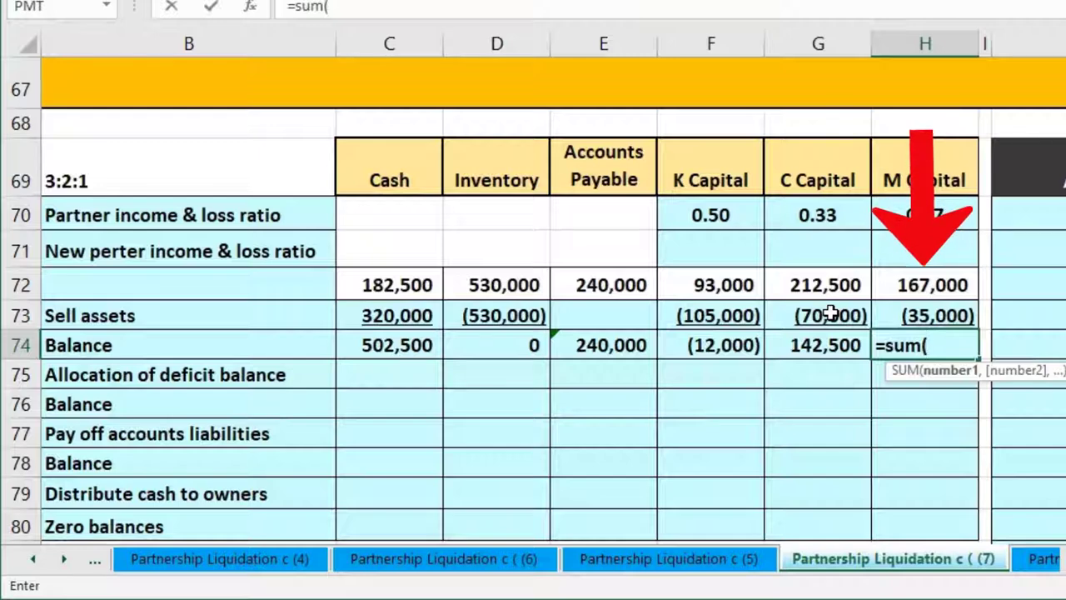
pyautogui.press('Up')
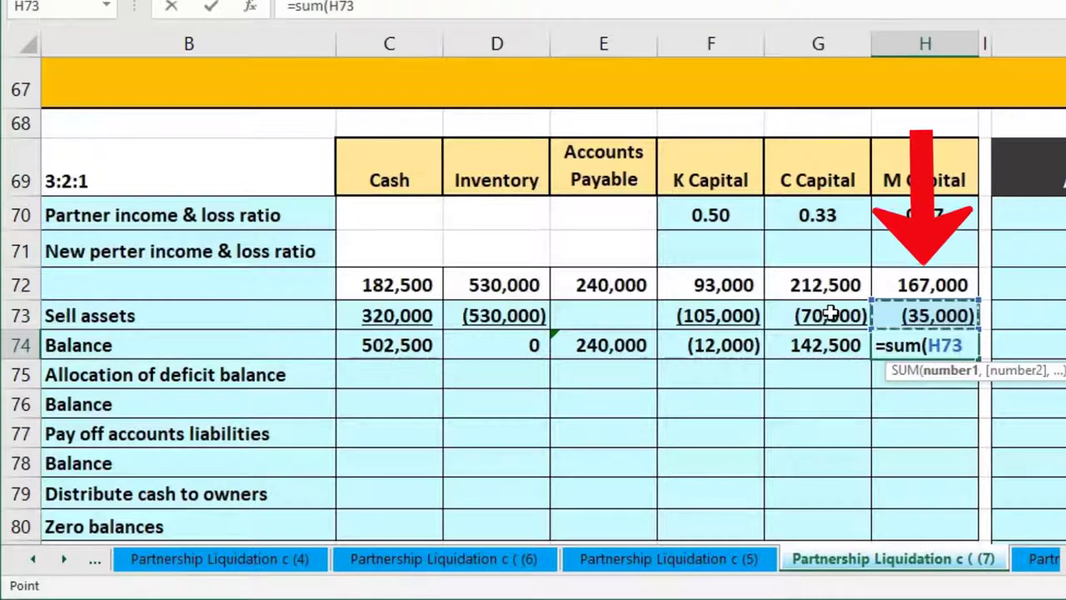
pyautogui.hotkey('shift', 'Up')
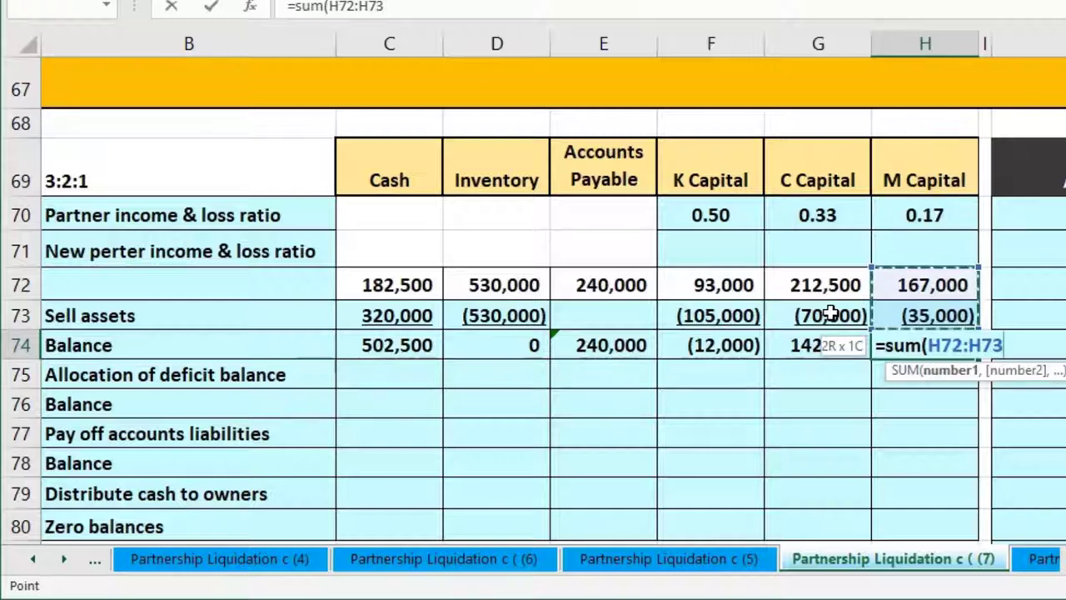
pyautogui.press('Return')
pyautogui.press('Left')
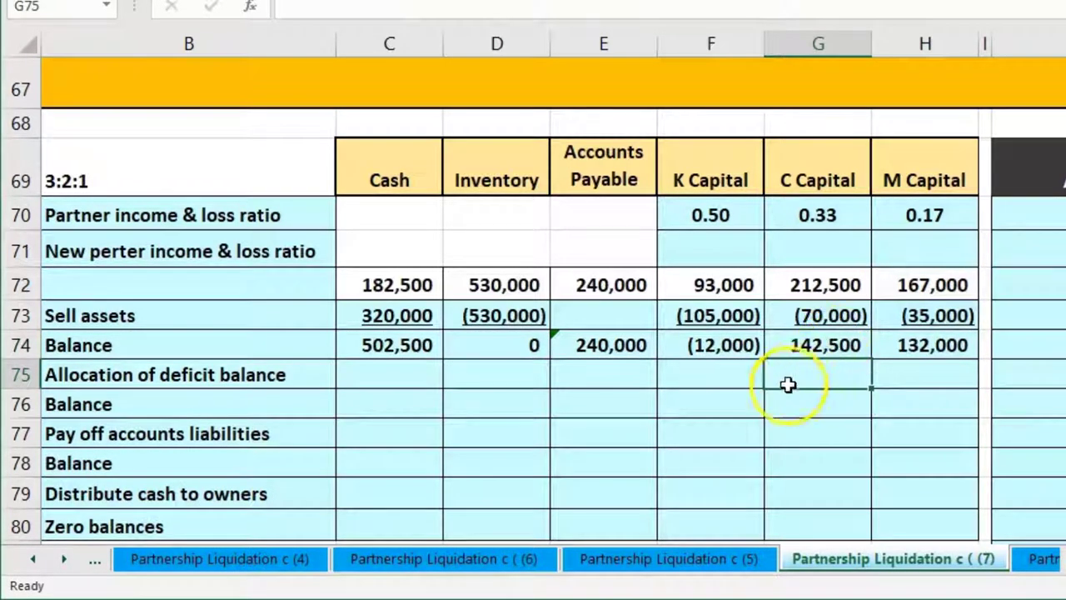
# - Review K Capital's balance in F74 and the partners' income and loss ratios in F70:H70
pyautogui.click(667, 348)
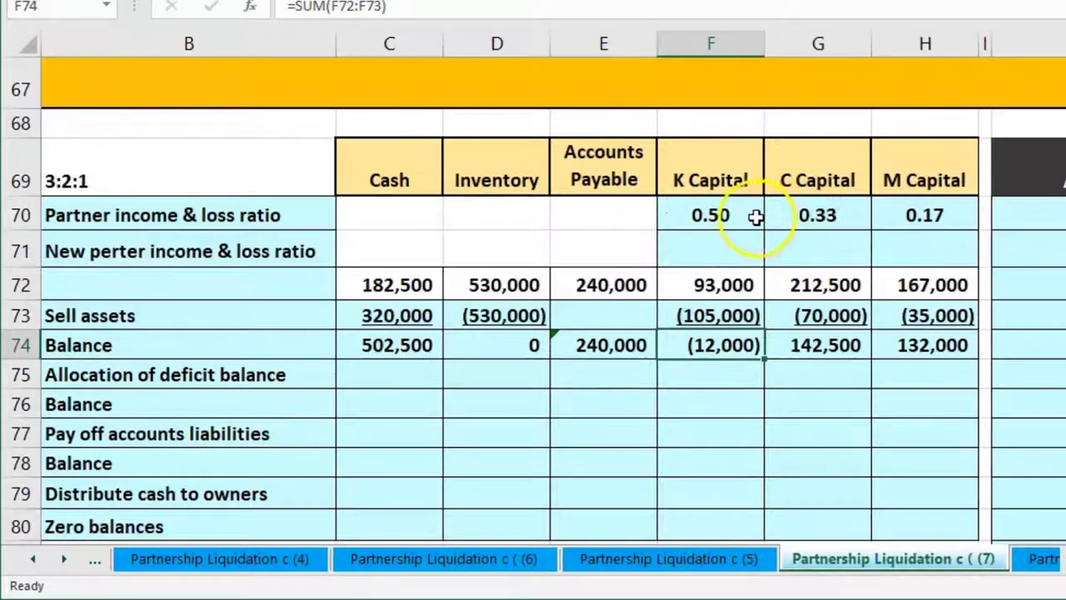
pyautogui.click(743, 216)
pyautogui.click(793, 223)
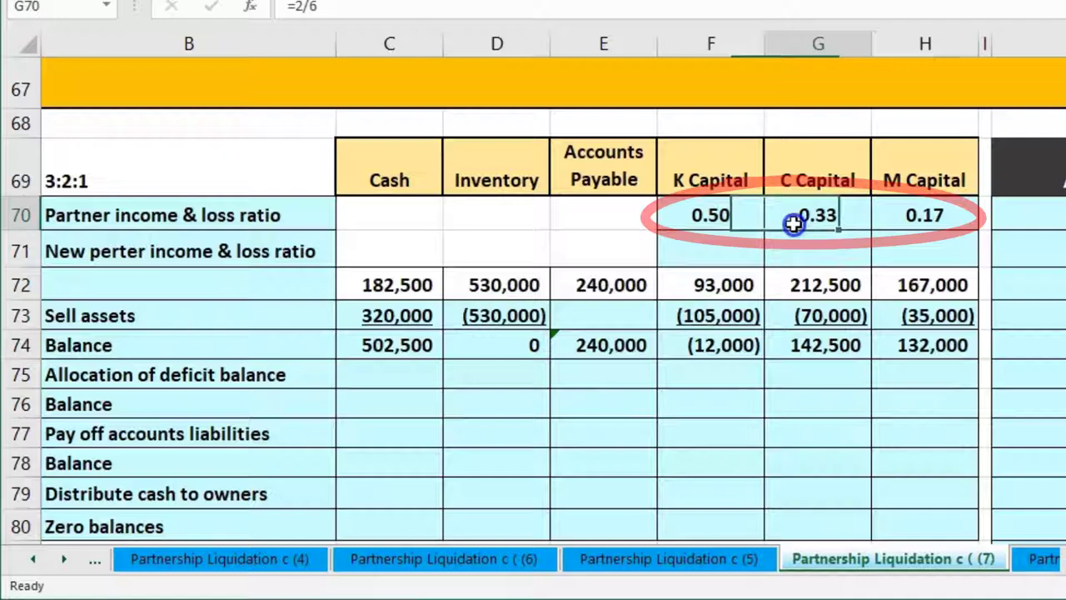
pyautogui.click(893, 214)
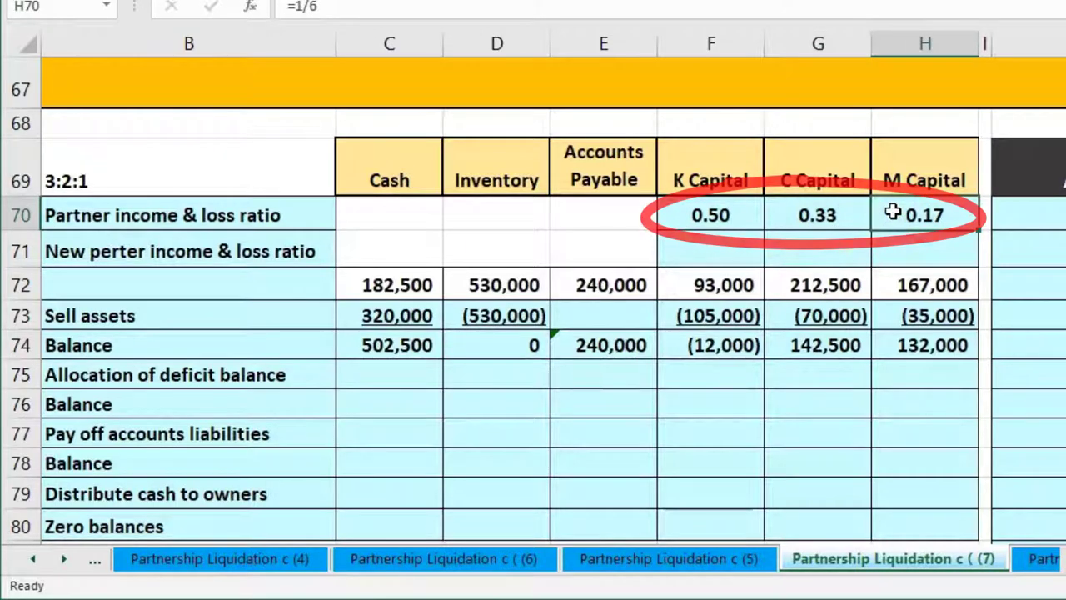
# - Examine the C and M Capital income and loss ratios in G70:H70 against the 3:2:1 ratio in B69
pyautogui.moveTo(802, 219); pyautogui.dragTo(914, 208)
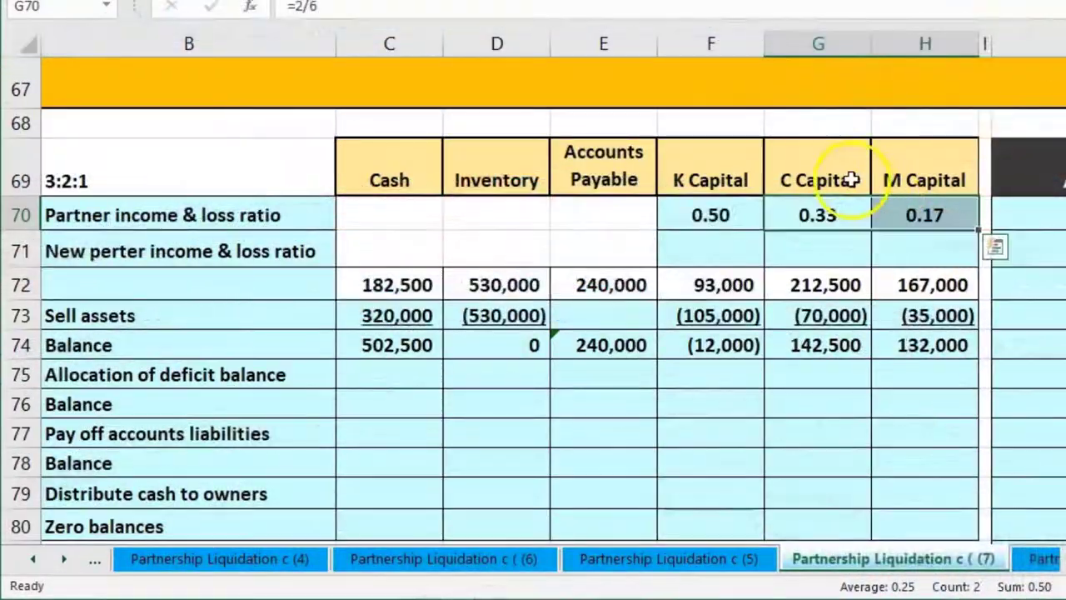
pyautogui.moveTo(843, 191); pyautogui.dragTo(966, 180)
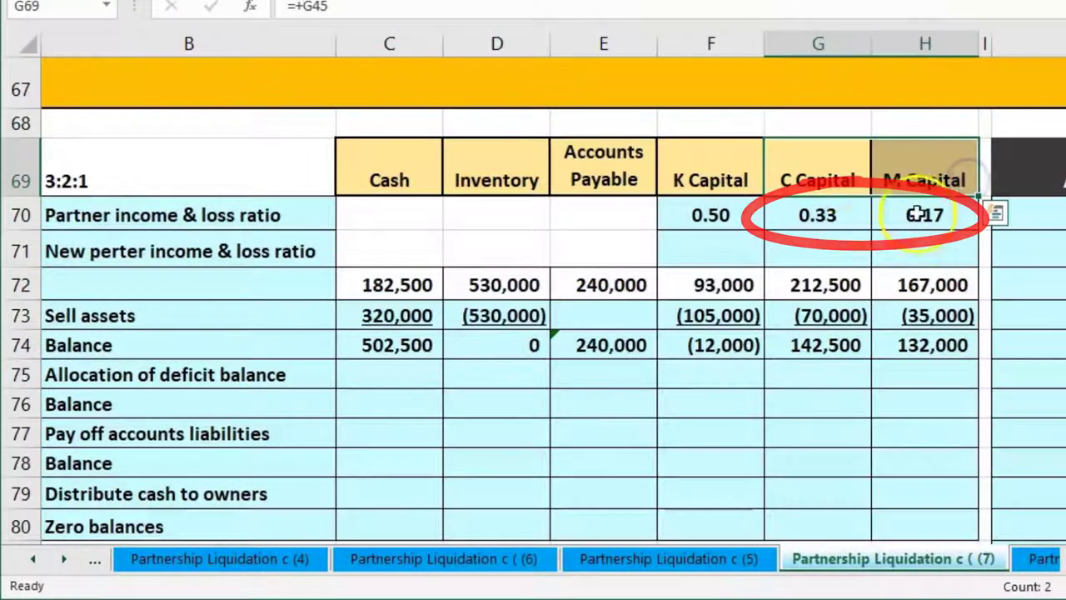
pyautogui.click(843, 252)
pyautogui.click(170, 180)
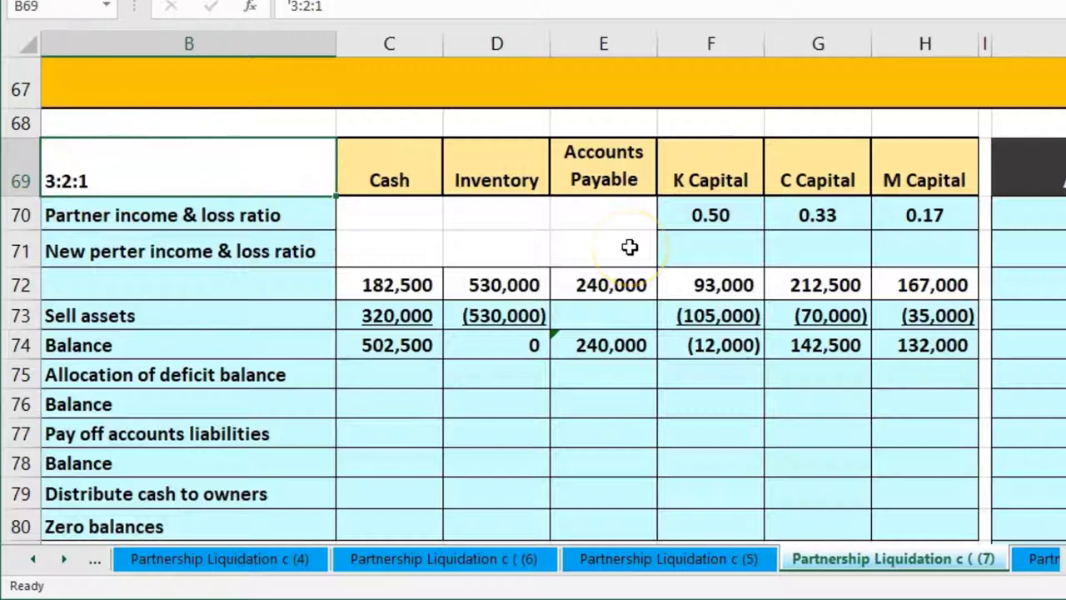
# - Work out 2/3 and 1/3 in Calculator as the two remaining partners' shares and close it
pyautogui.press('XF86Calculator')
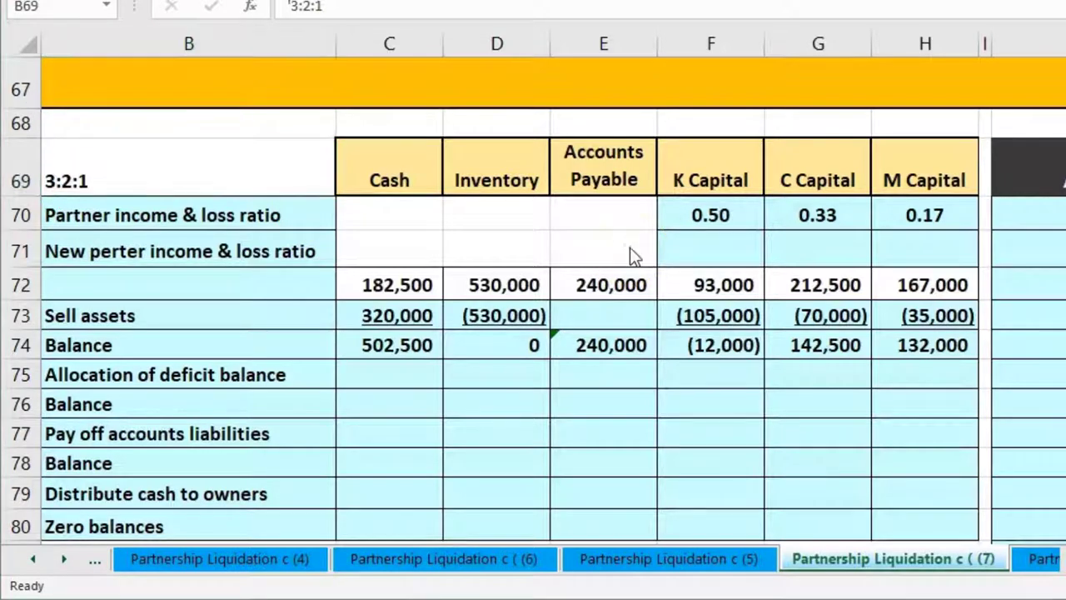
pyautogui.write('2')
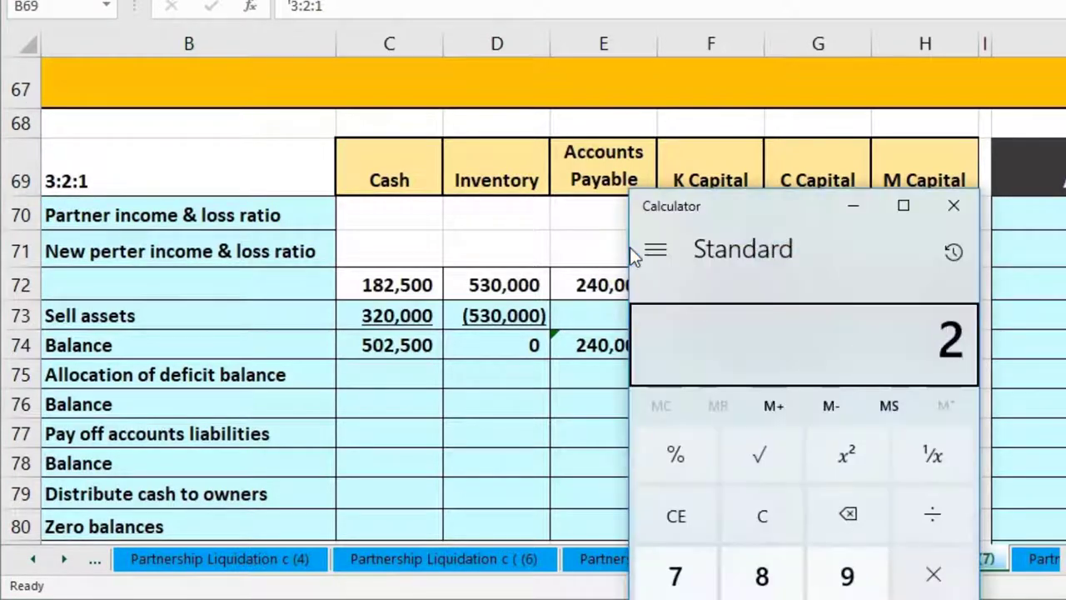
pyautogui.write('3')
pyautogui.press('Return')
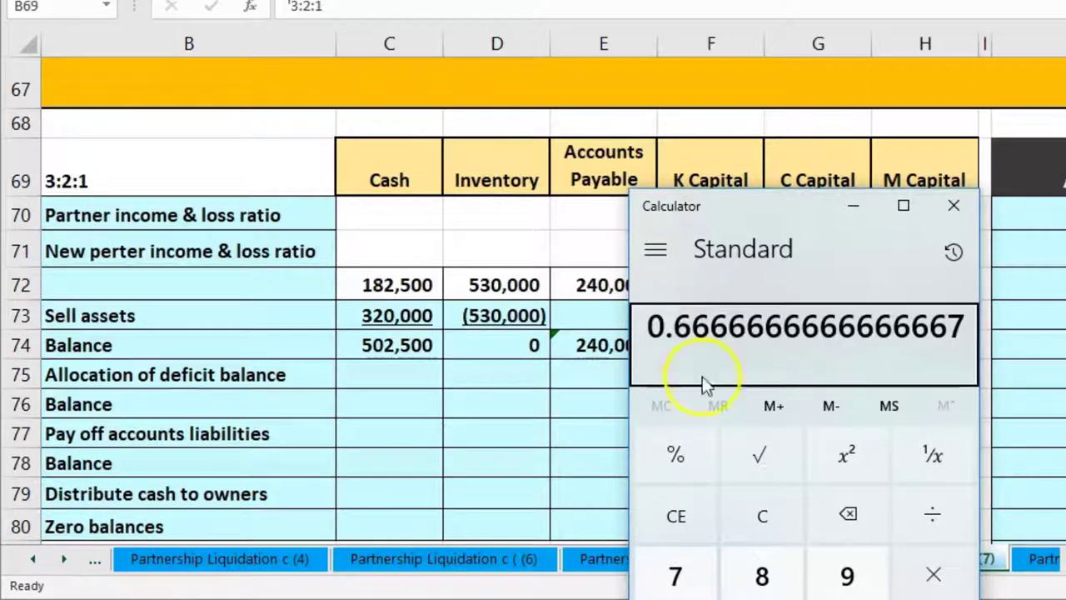
pyautogui.click(770, 508)
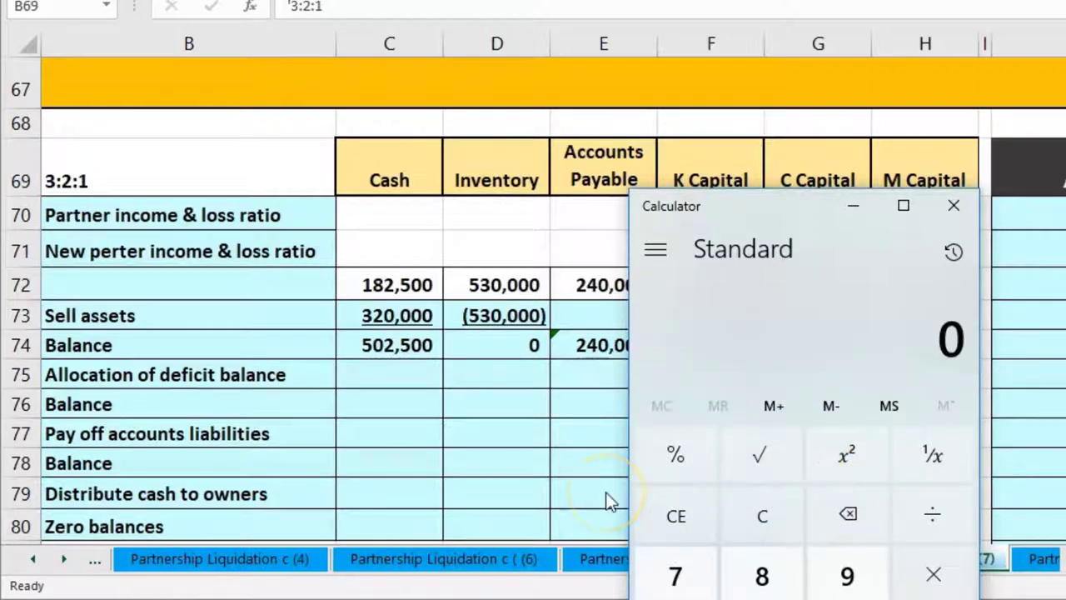
pyautogui.write('1/3')
pyautogui.press('Return')
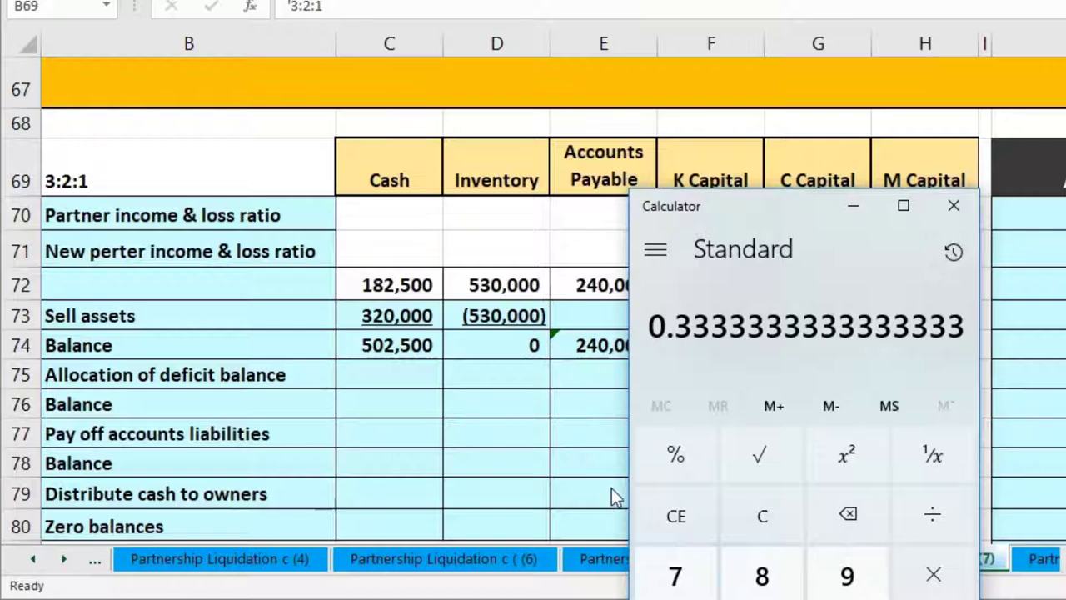
pyautogui.click(953, 206)
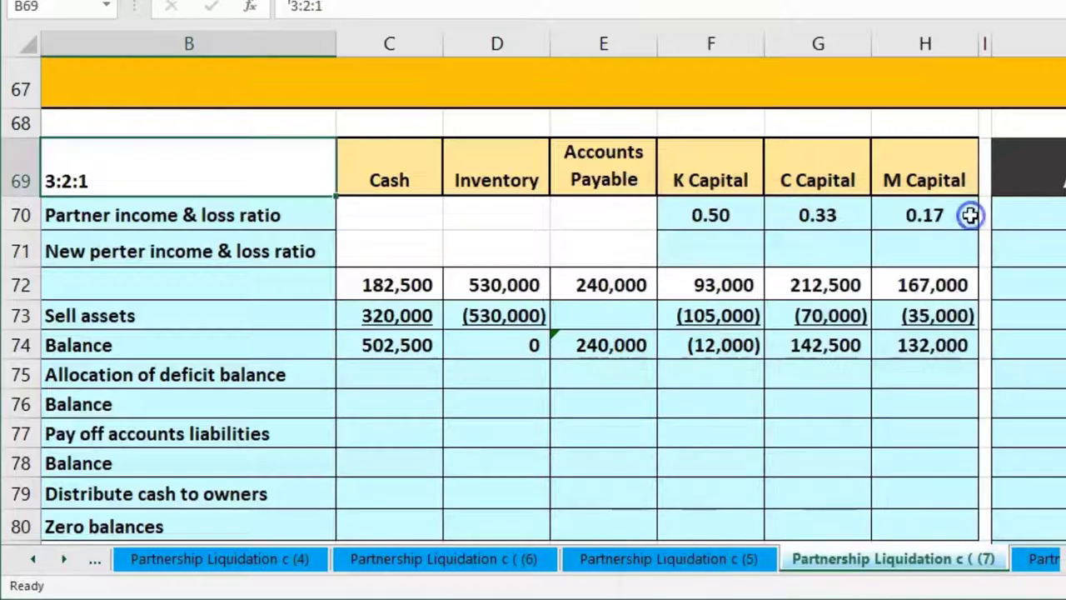
# - Enter the new income and loss ratios as =2/3 for C Capital in G71 and =1/3 for M Capital in H71
pyautogui.click(850, 255)
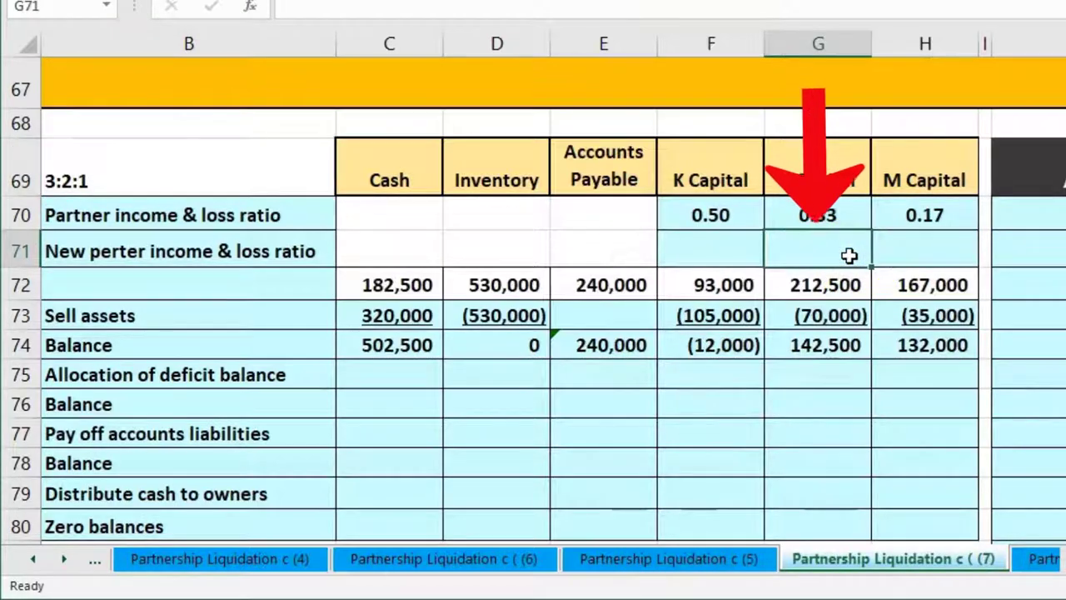
pyautogui.write('=')
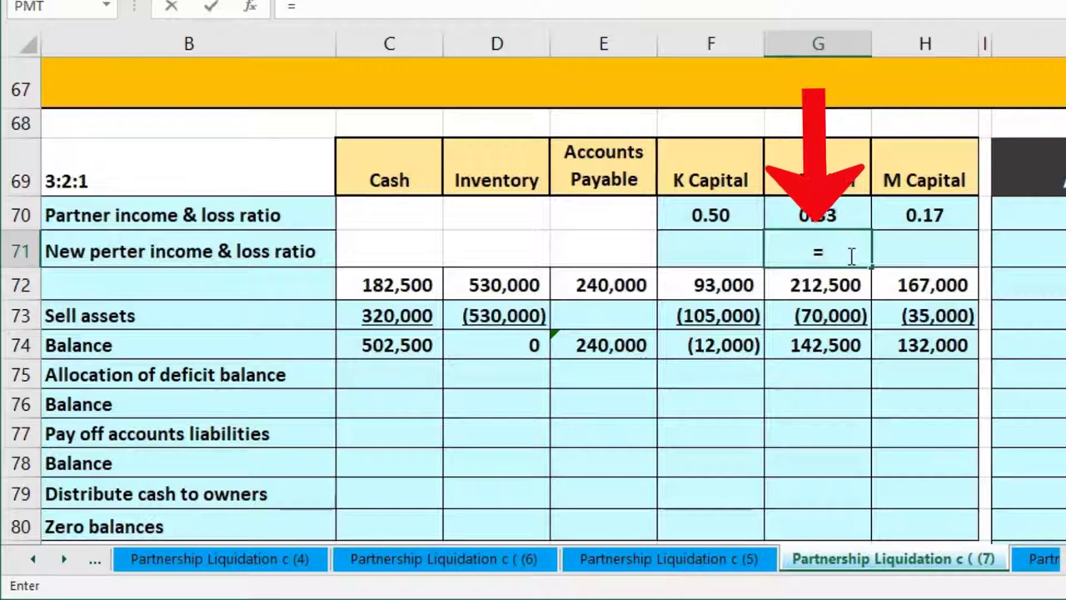
pyautogui.write('2/3')
pyautogui.press('Tab')
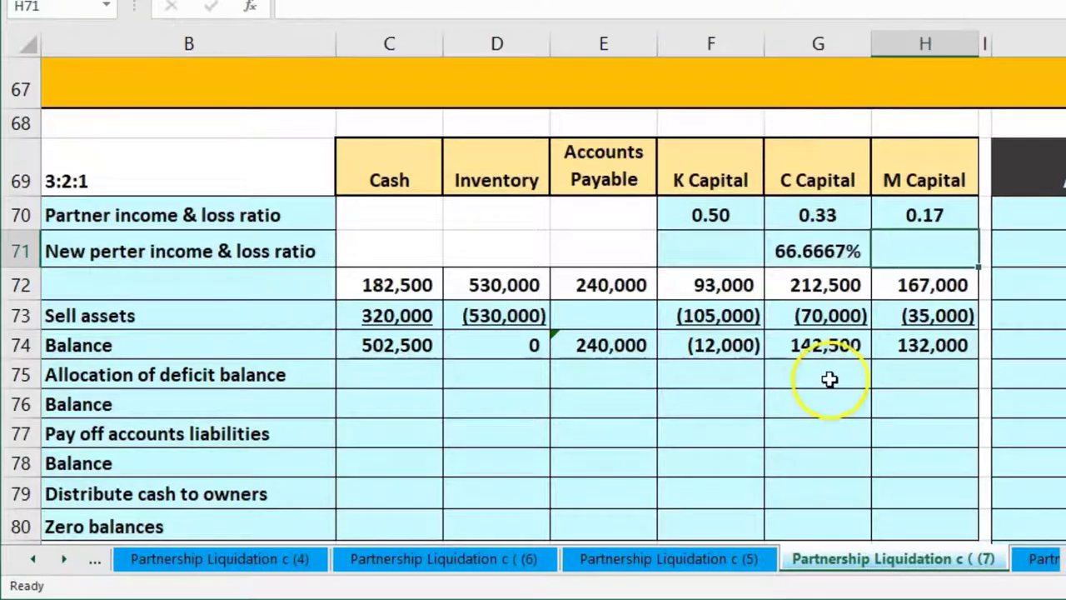
pyautogui.write('=')
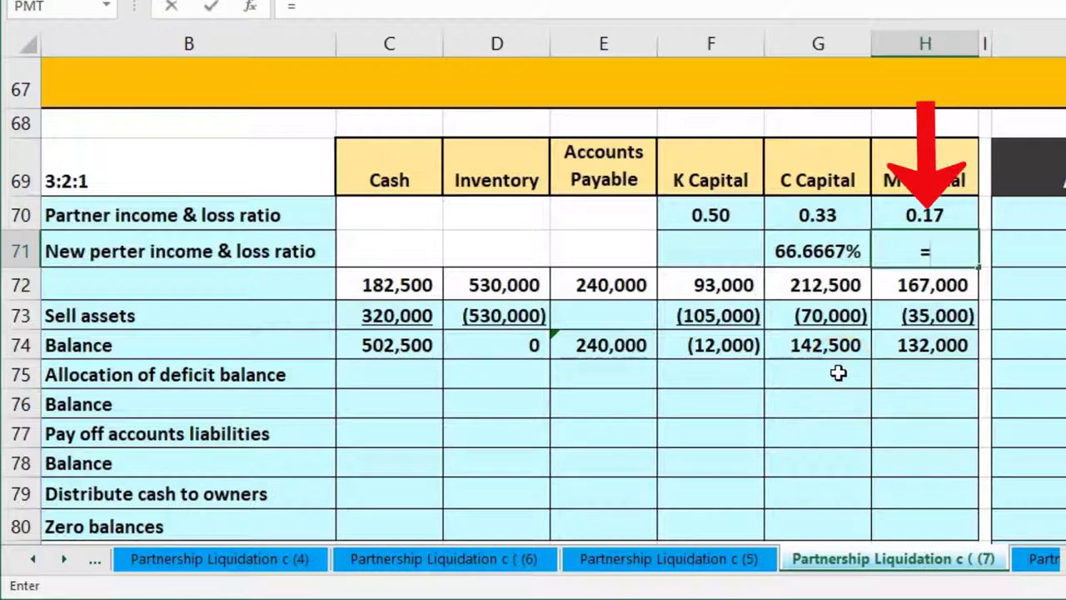
pyautogui.write('1/3')
pyautogui.press('Return')
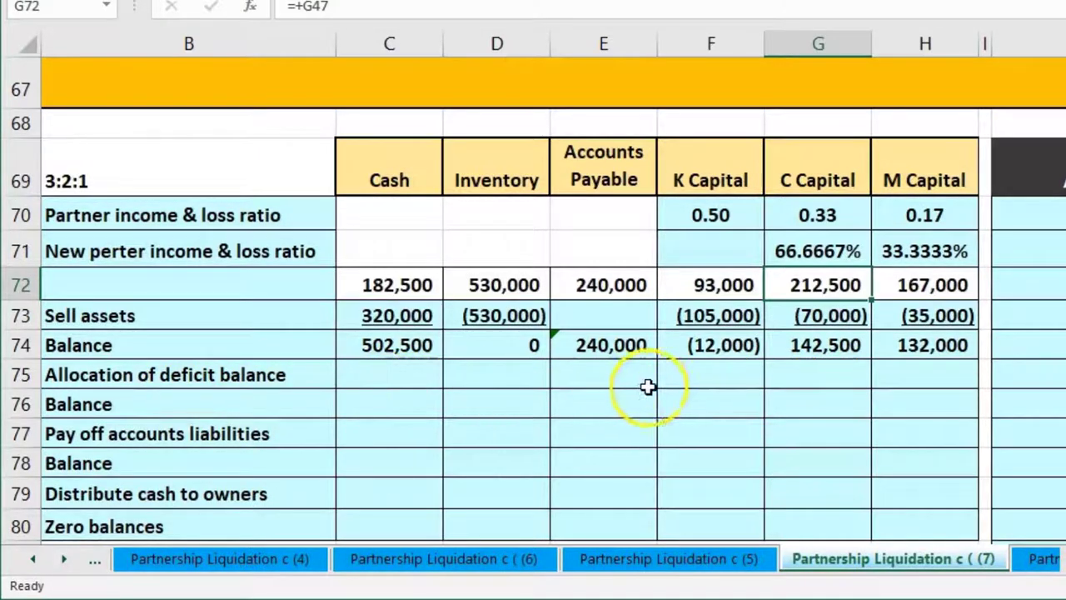
# - Enter 12,000 as the K Capital deficit allocation in F75
pyautogui.click(690, 379)
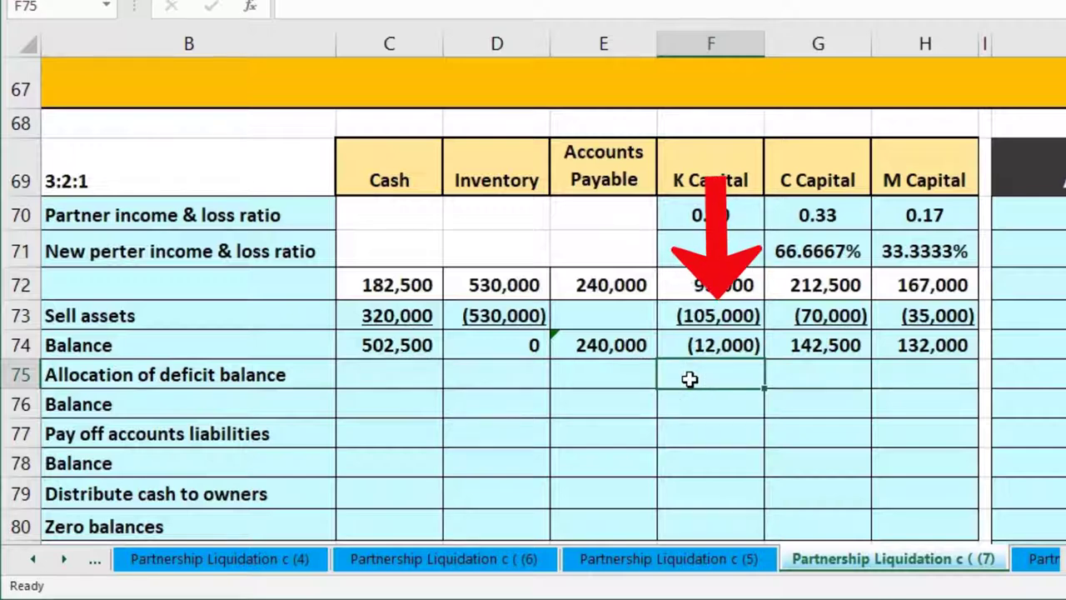
pyautogui.write('12,0')
pyautogui.write('000')
pyautogui.press('Tab')
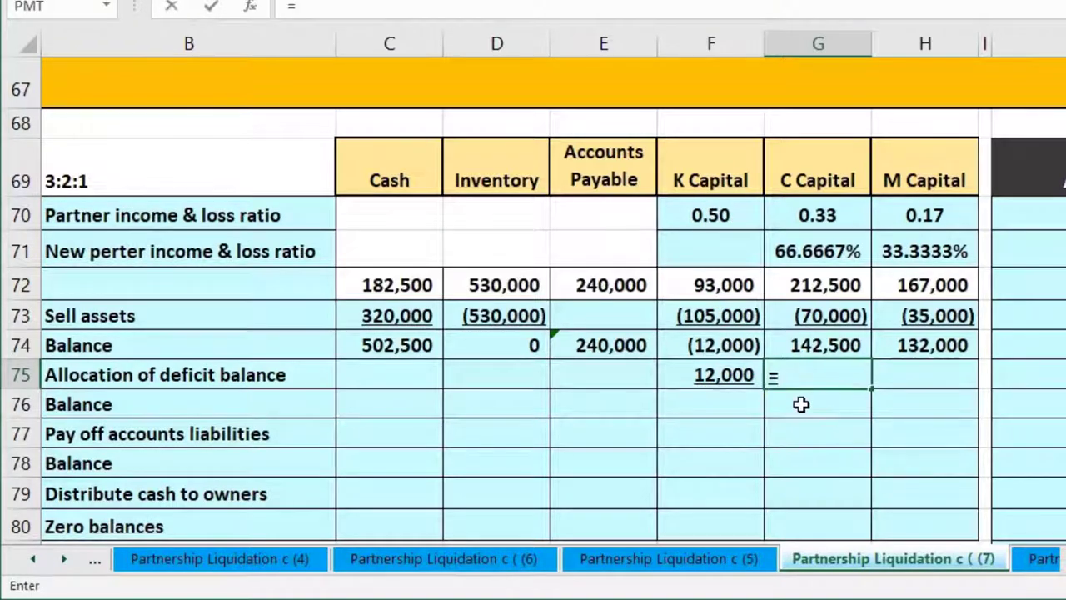
# - Calculate C Capital's share of the deficit in G75 with the formula =F75*G71
pyautogui.write('=')
pyautogui.click(741, 380)
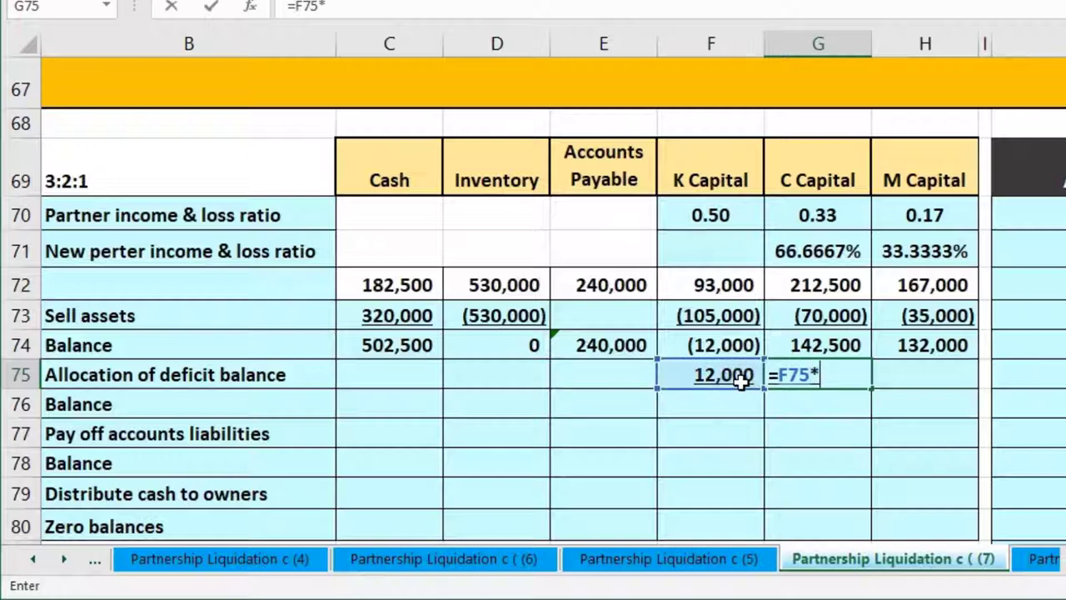
pyautogui.write('*')
pyautogui.click(804, 254)
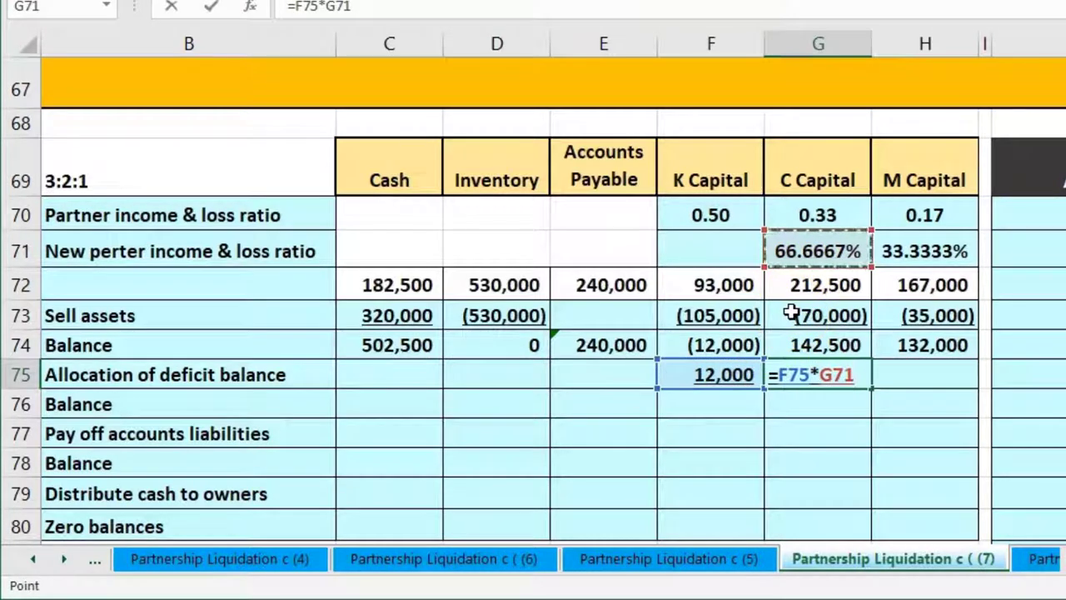
pyautogui.press('Tab')
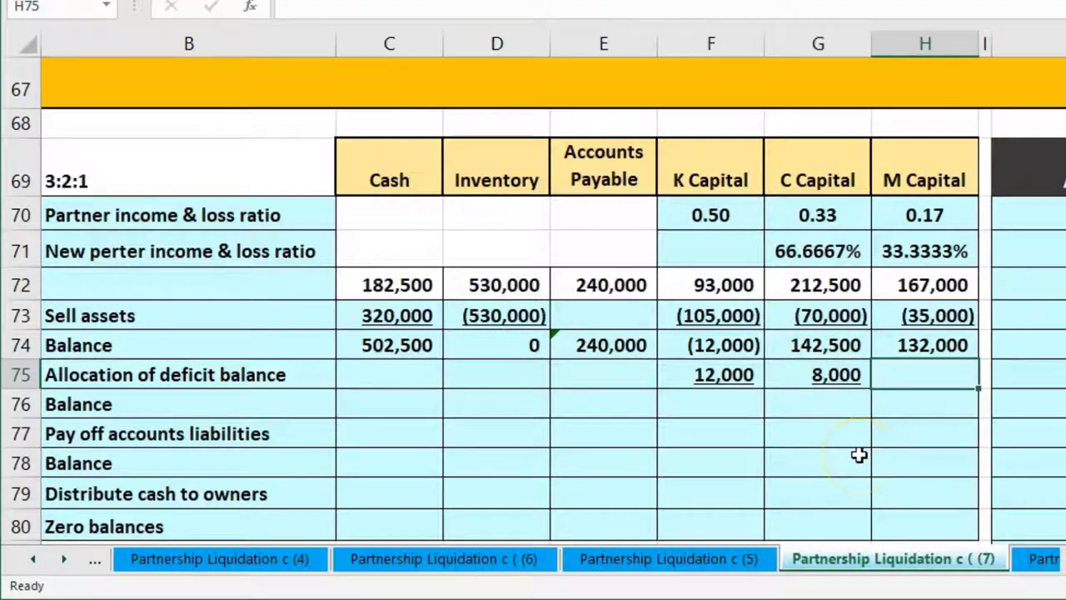
# - Calculate M Capital's share of the deficit in H75 with the formula =F75*H71
pyautogui.write('=')
pyautogui.click(740, 391)
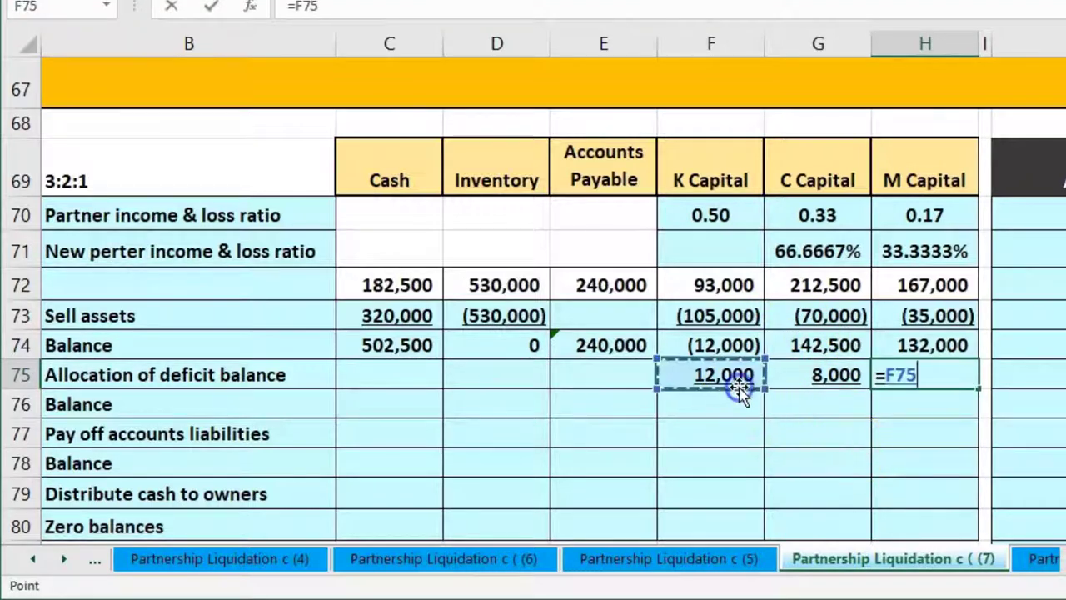
pyautogui.write('*')
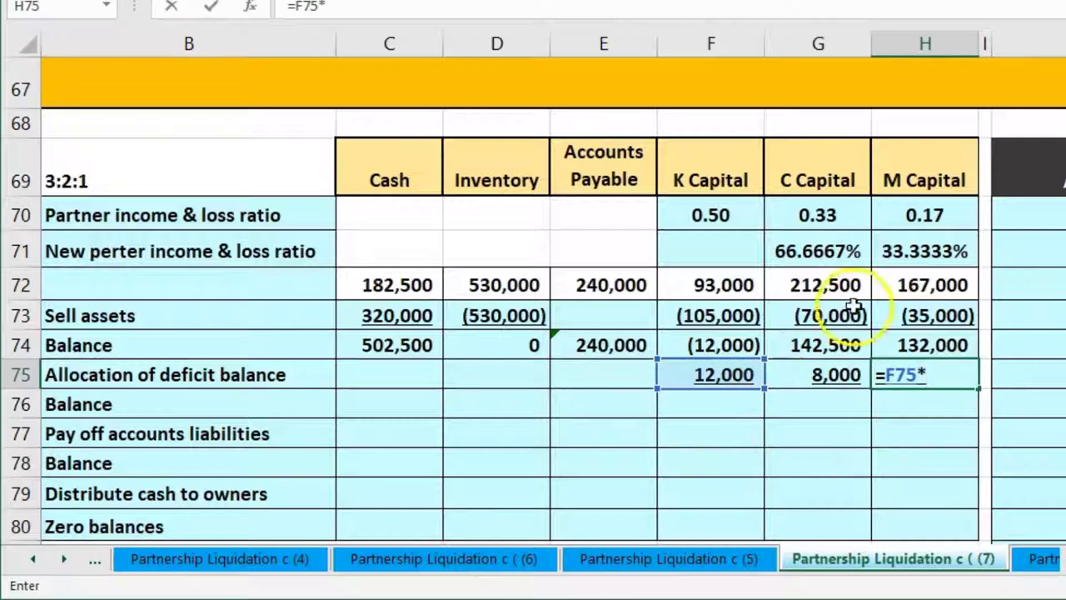
pyautogui.click(897, 256)
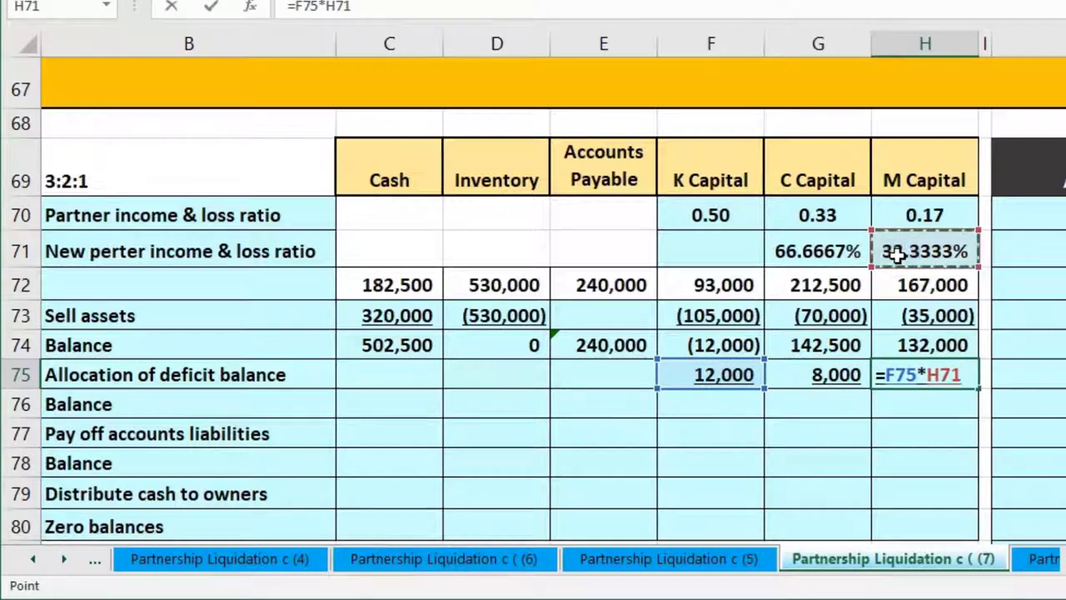
pyautogui.press('Return')
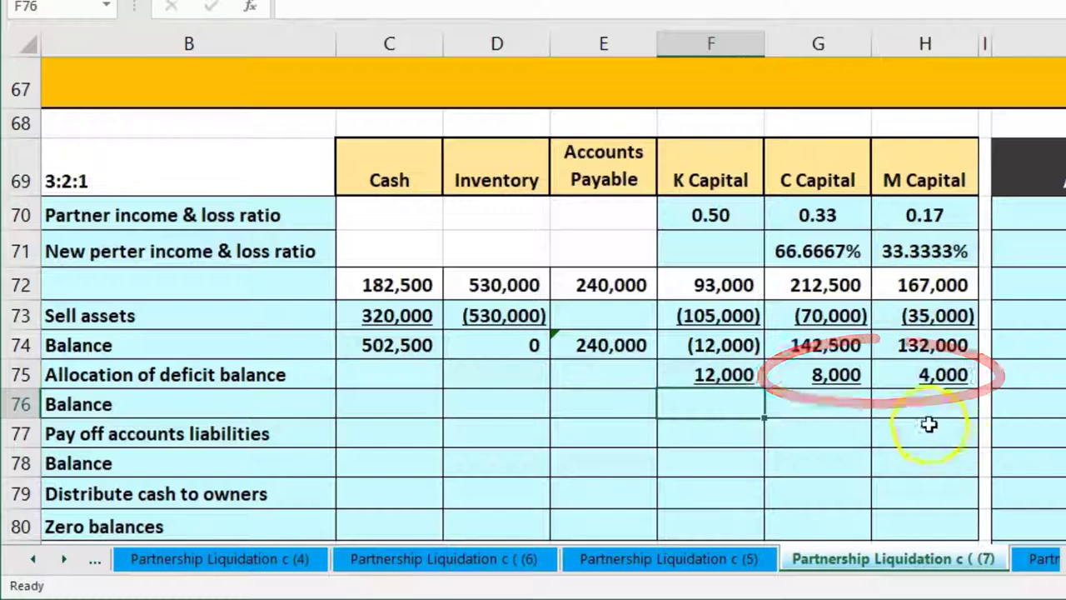
# - Review the deficit allocations in row 75 and the new partner ratios in G71:H71
pyautogui.moveTo(833, 373); pyautogui.dragTo(931, 354)
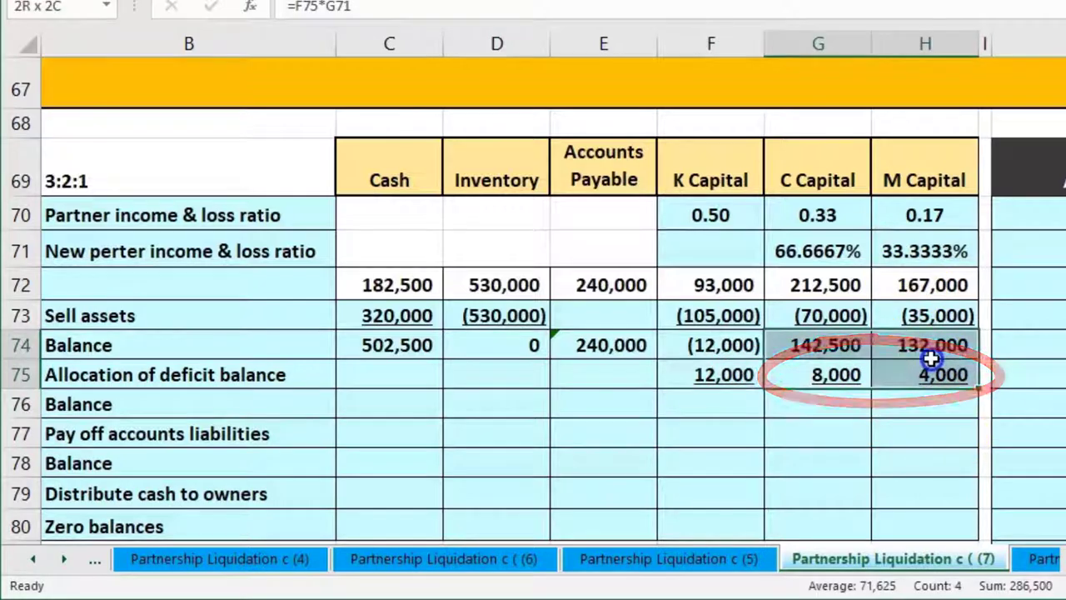
pyautogui.click(750, 378)
pyautogui.click(832, 253)
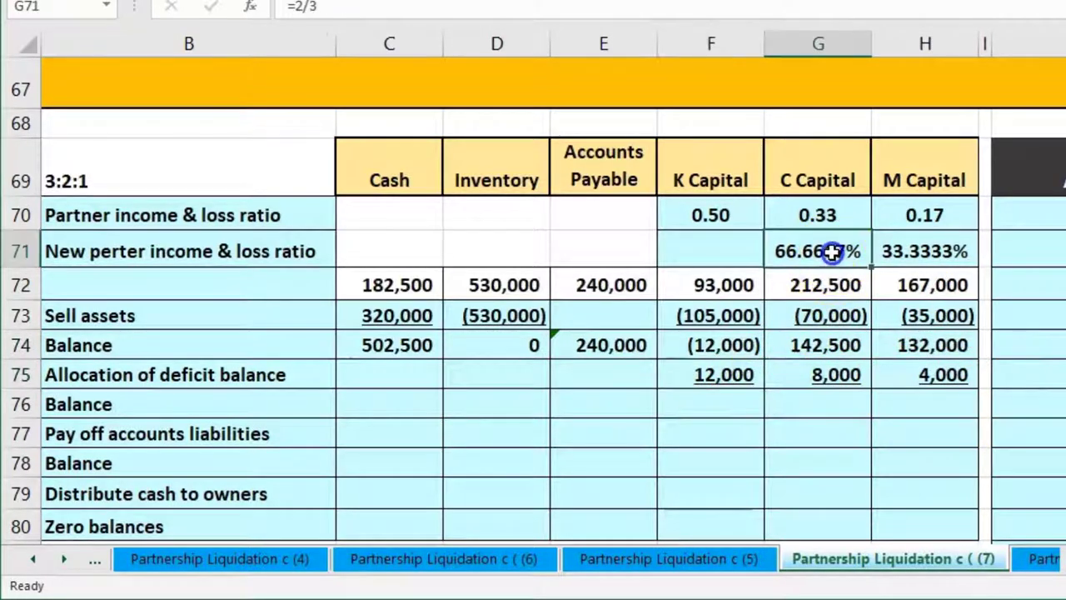
pyautogui.moveTo(832, 253); pyautogui.dragTo(906, 251)
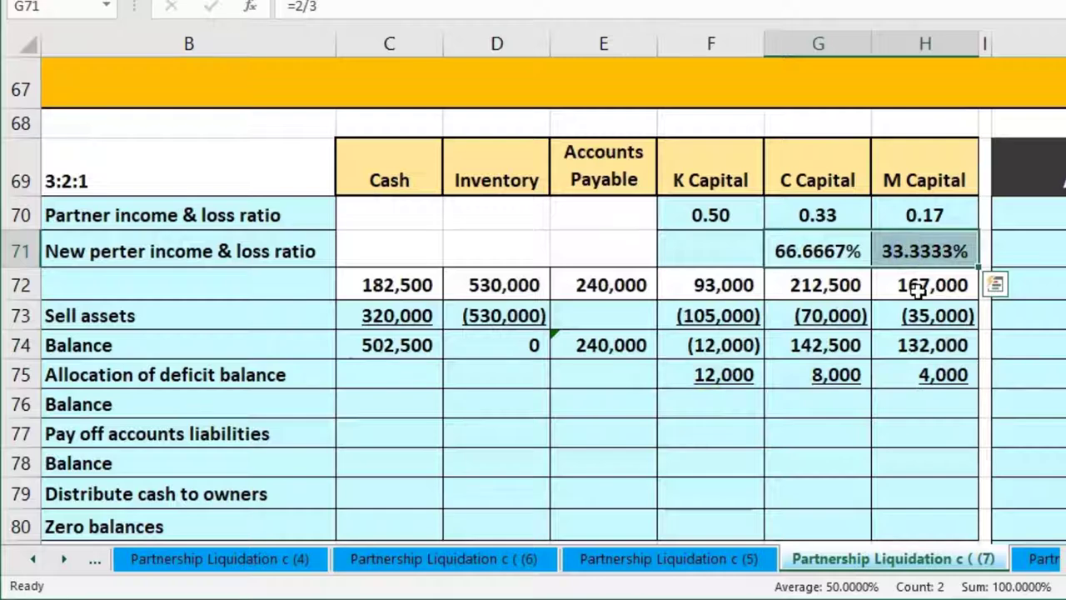
pyautogui.click(771, 436)
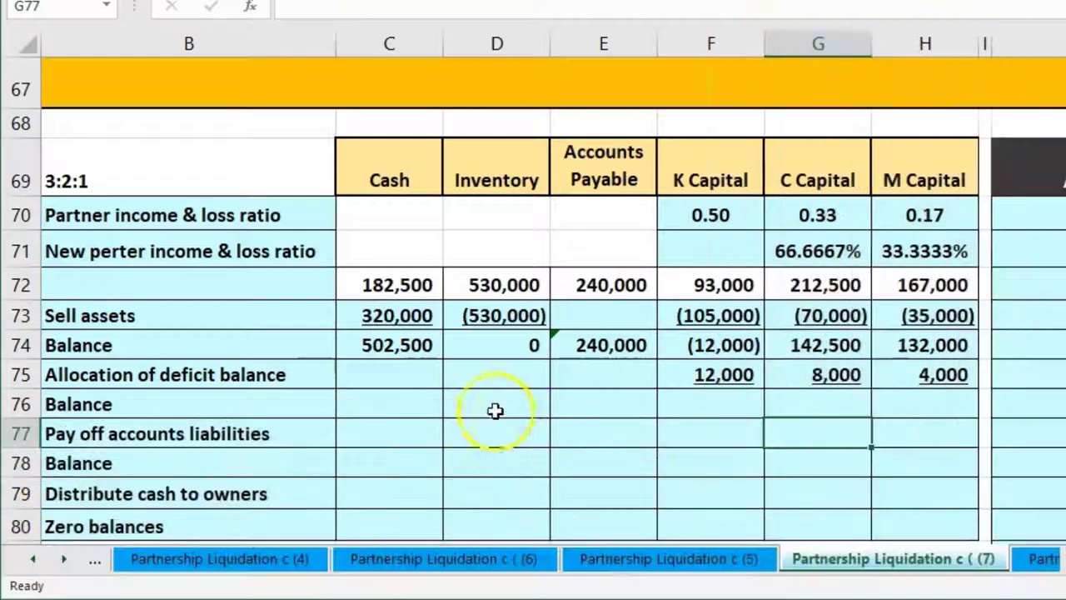
# - Carry the cash balance down to C76 with the formula =C74
pyautogui.click(426, 409)
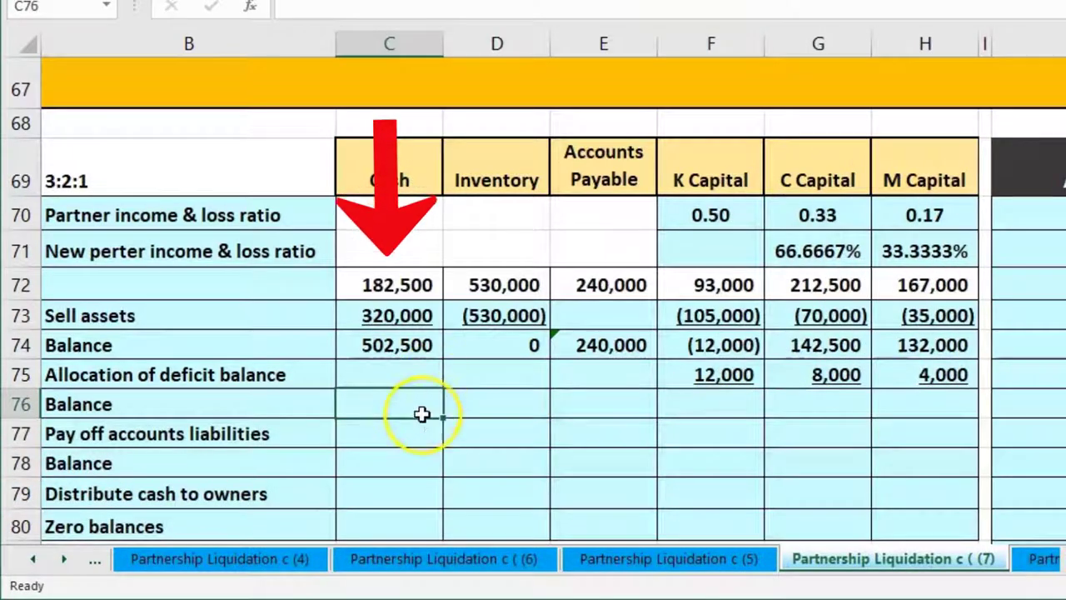
pyautogui.write('=')
pyautogui.press('Up')
pyautogui.press('Up')
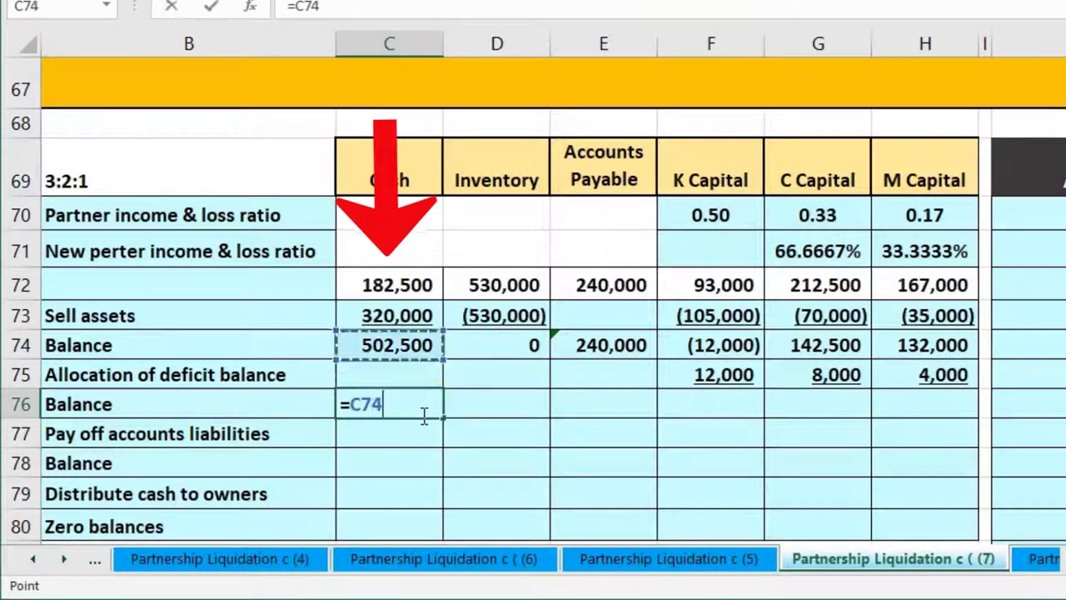
pyautogui.press('Tab')
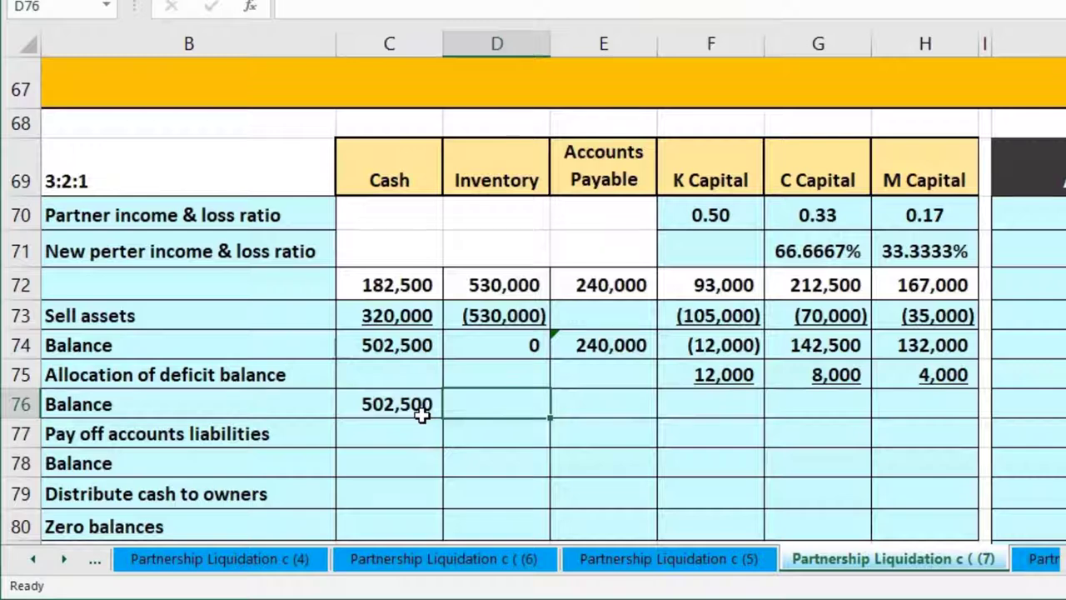
# - Carry the accounts payable balance down to E76 with the formula =E74
pyautogui.press('Tab')
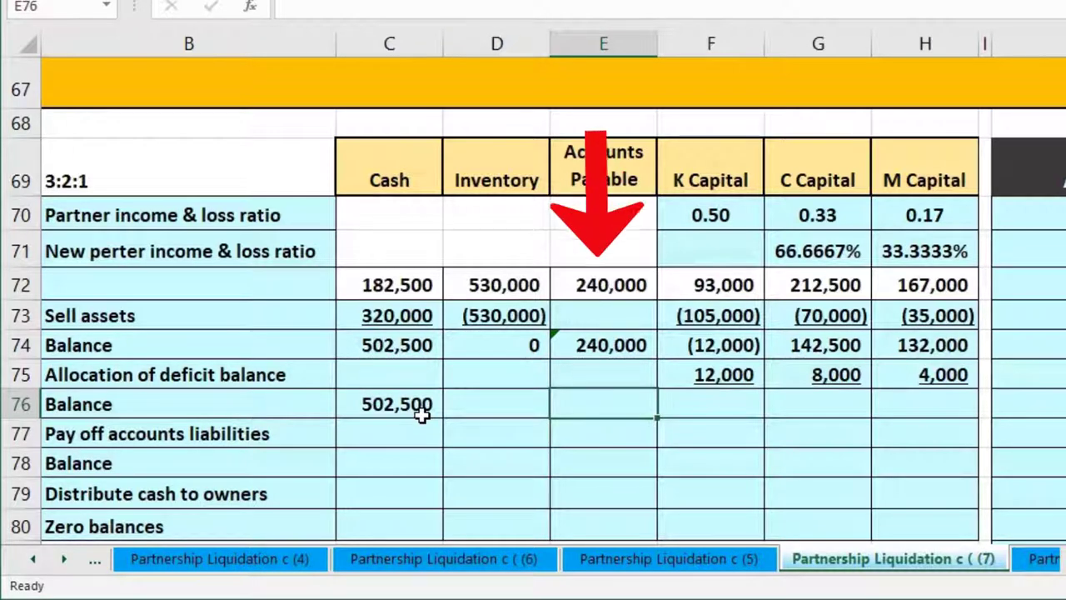
pyautogui.write('=')
pyautogui.press('Up')
pyautogui.press('Up')
pyautogui.press('Tab')
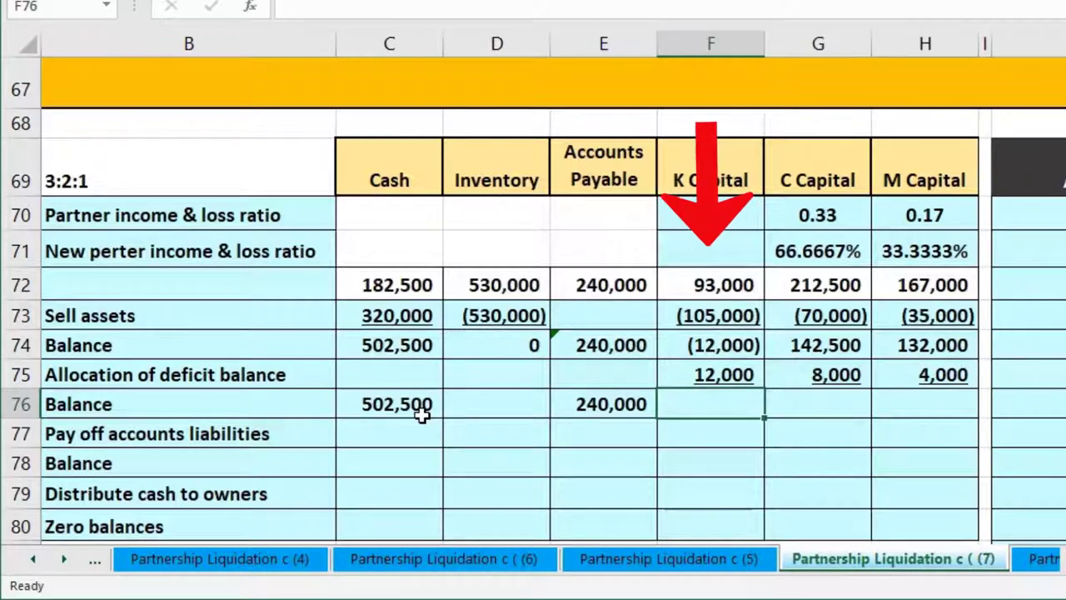
# - Calculate the K Capital balance in F76 as the sum of F74:F75
pyautogui.write('=sum')
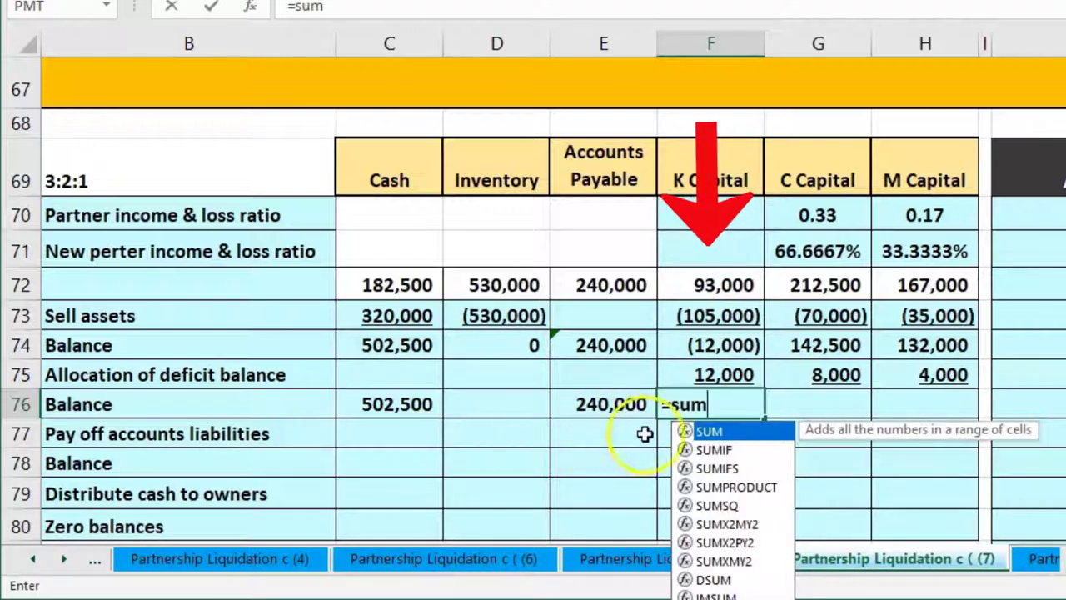
pyautogui.doubleClick(699, 430)
pyautogui.moveTo(718, 345); pyautogui.dragTo(719, 364)
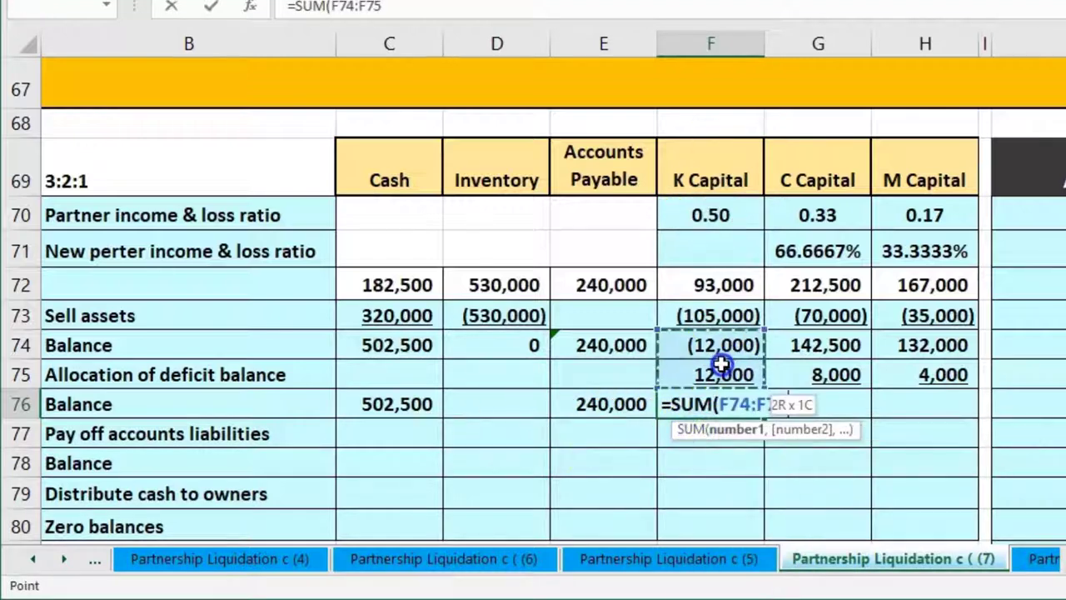
pyautogui.press('Tab')
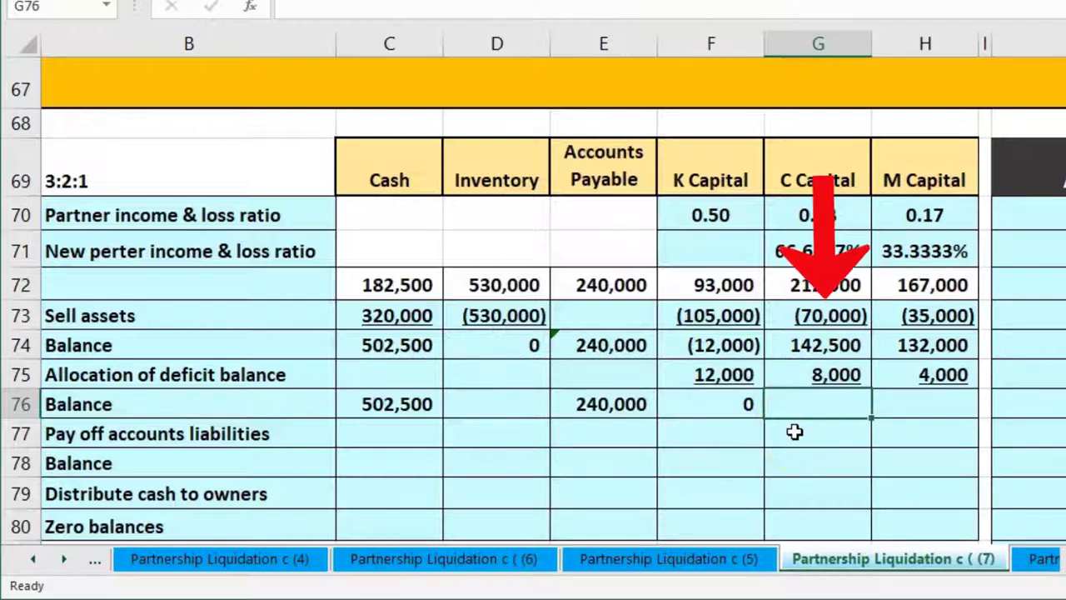
# - Negate C Capital's deficit allocation in G75 so its formula reads =-F75*G71
pyautogui.click(344, 526)
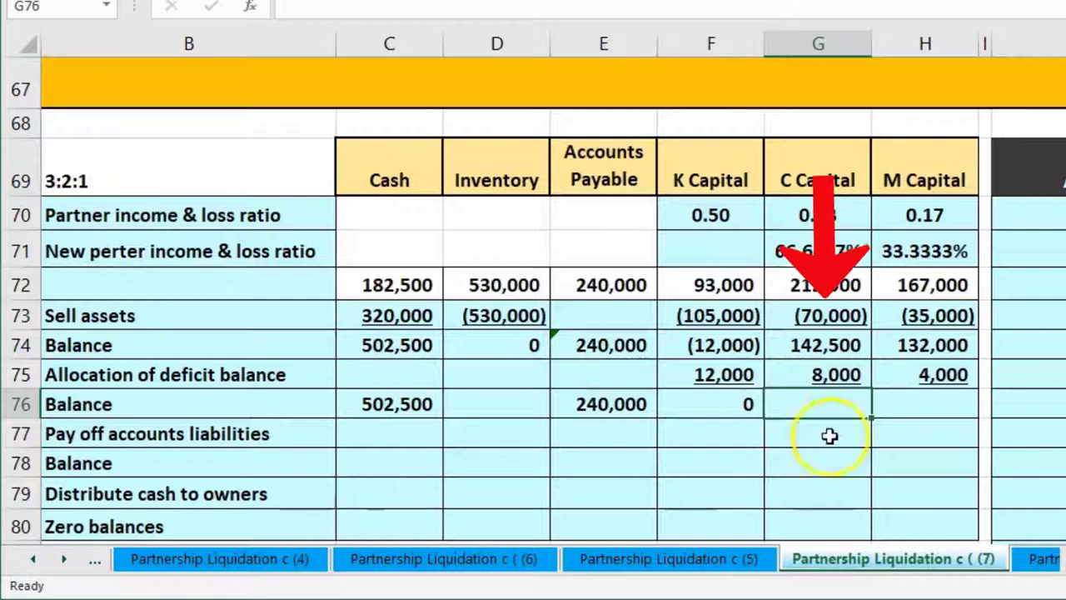
pyautogui.doubleClick(823, 371)
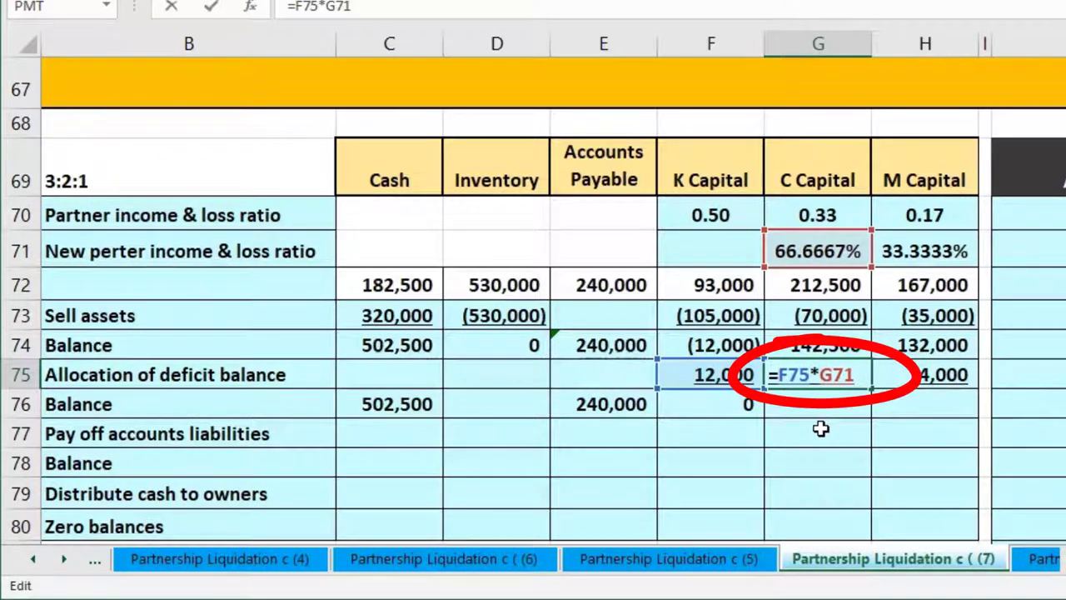
pyautogui.write('-')
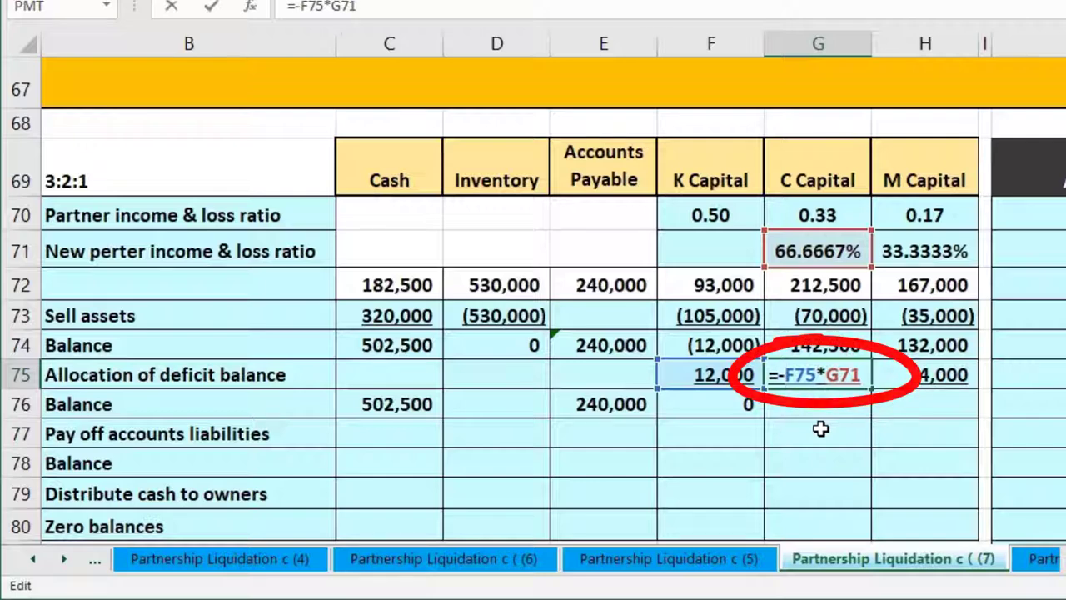
pyautogui.press('Return')
# - Negate M Capital's deficit allocation in H75 so its formula reads =-F75*H71
pyautogui.click(879, 412)
pyautogui.doubleClick(911, 381)
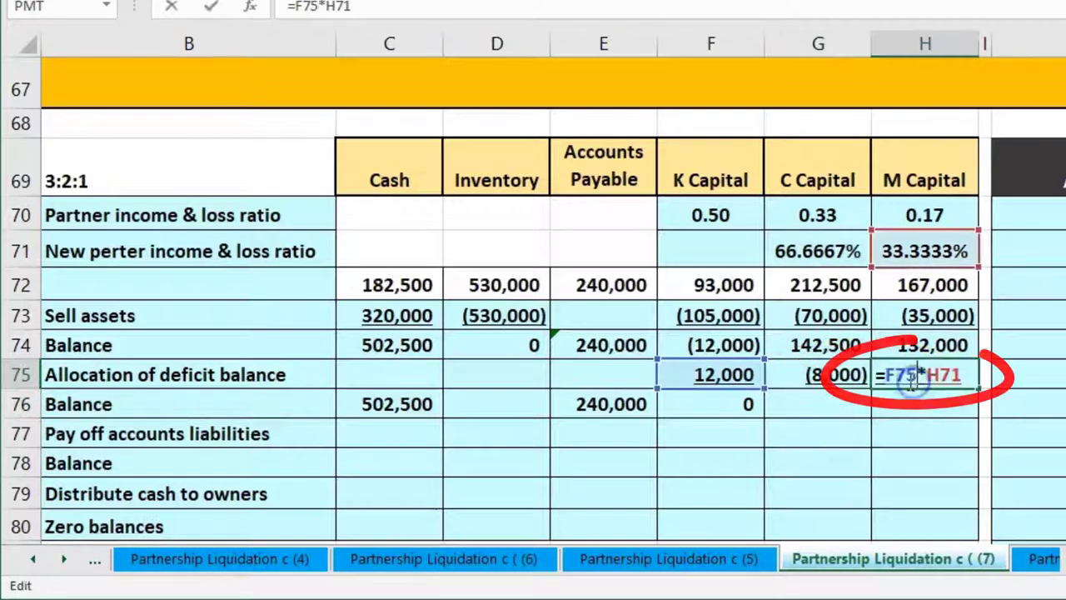
pyautogui.click(889, 383)
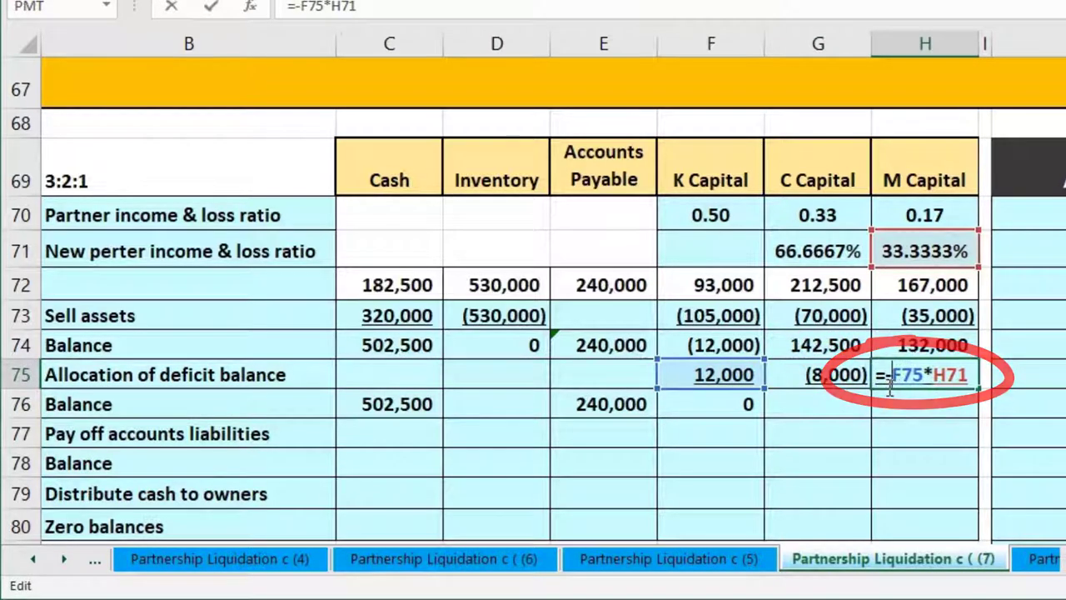
pyautogui.write('-')
pyautogui.press('Return')
# - Calculate the C Capital balance in G76 as the sum of G74:G75
pyautogui.click(861, 402)
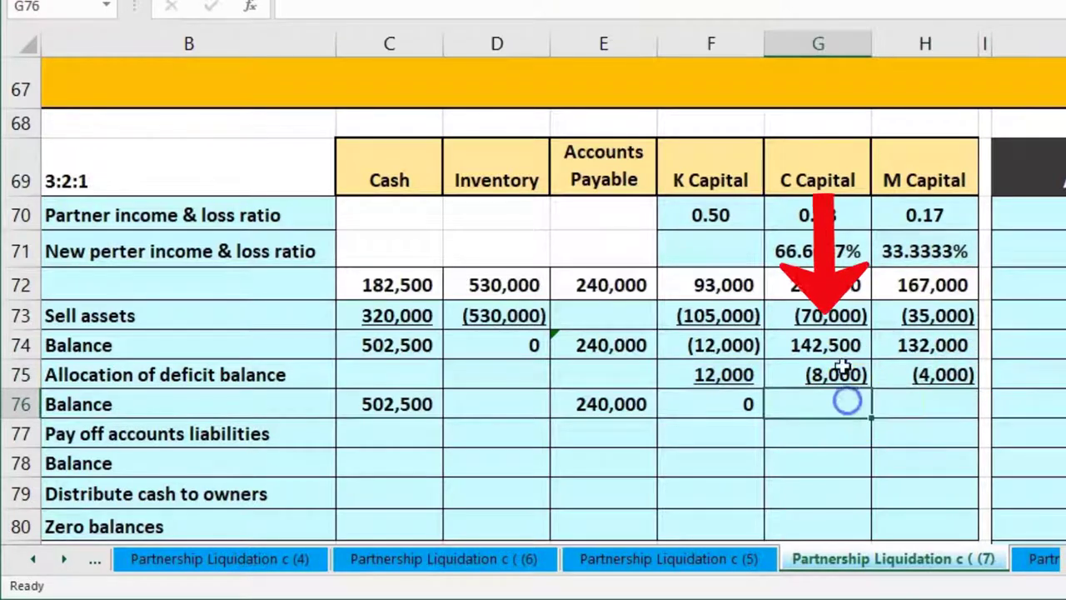
pyautogui.click(839, 347)
pyautogui.moveTo(840, 347); pyautogui.dragTo(836, 375)
pyautogui.click(812, 404)
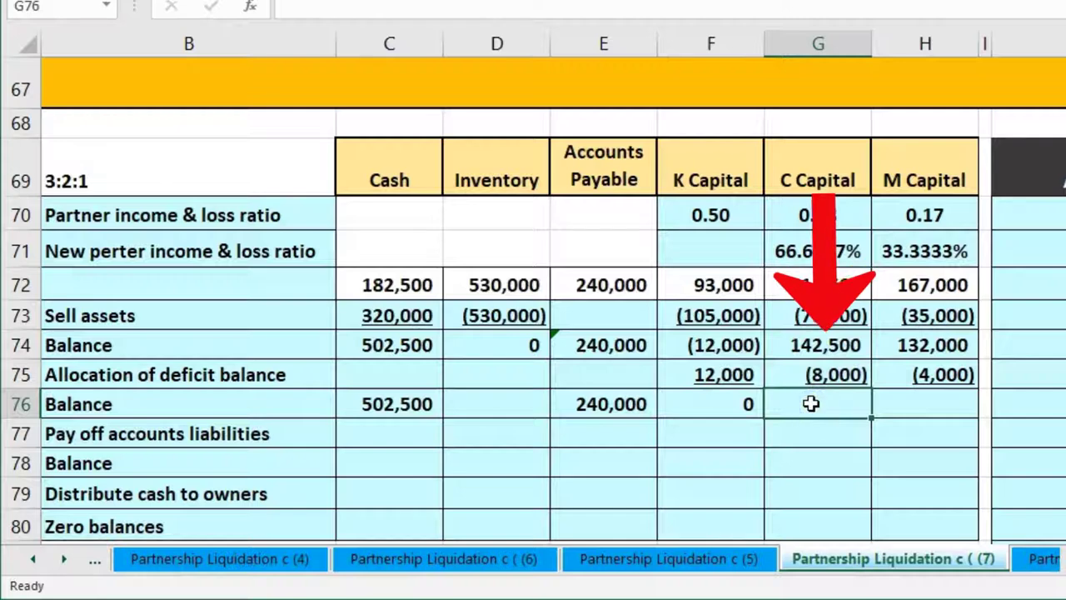
pyautogui.write('=')
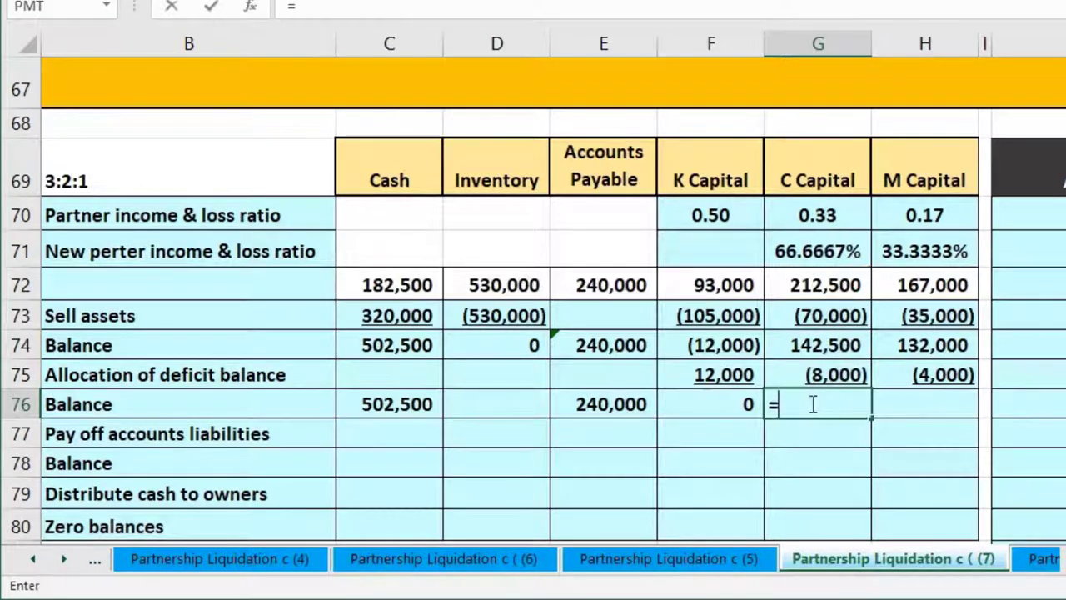
pyautogui.write('sum')
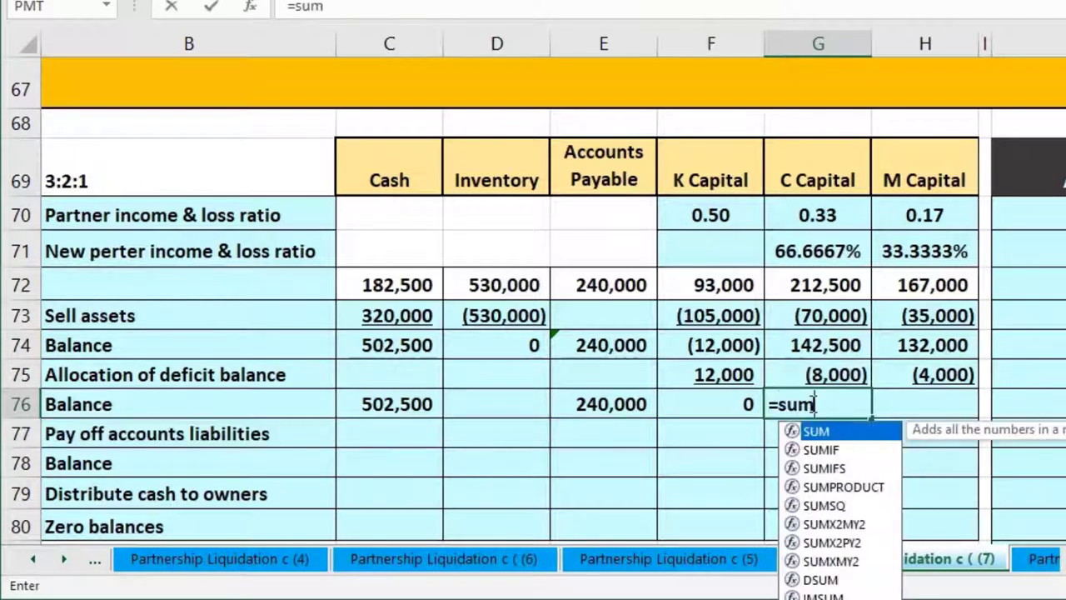
pyautogui.doubleClick(802, 430)
pyautogui.click(802, 346)
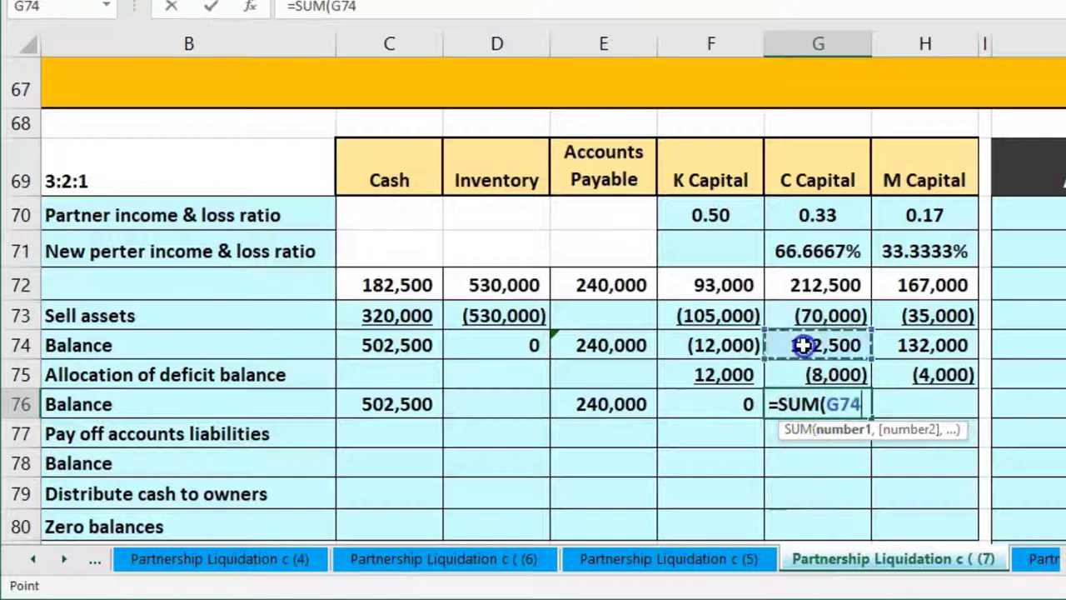
pyautogui.moveTo(802, 345); pyautogui.dragTo(800, 371)
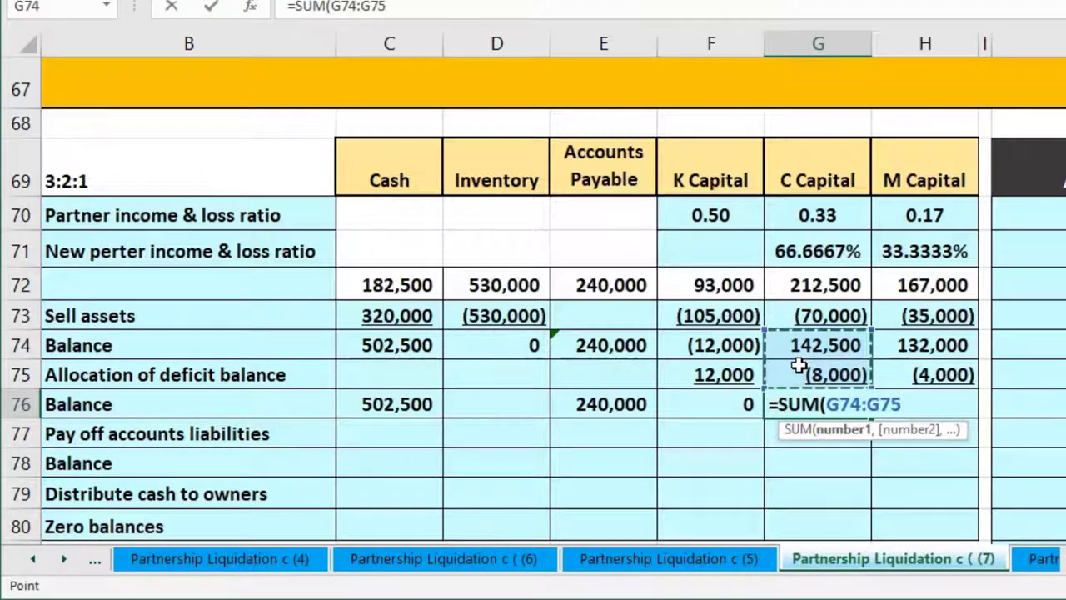
pyautogui.press('Return')
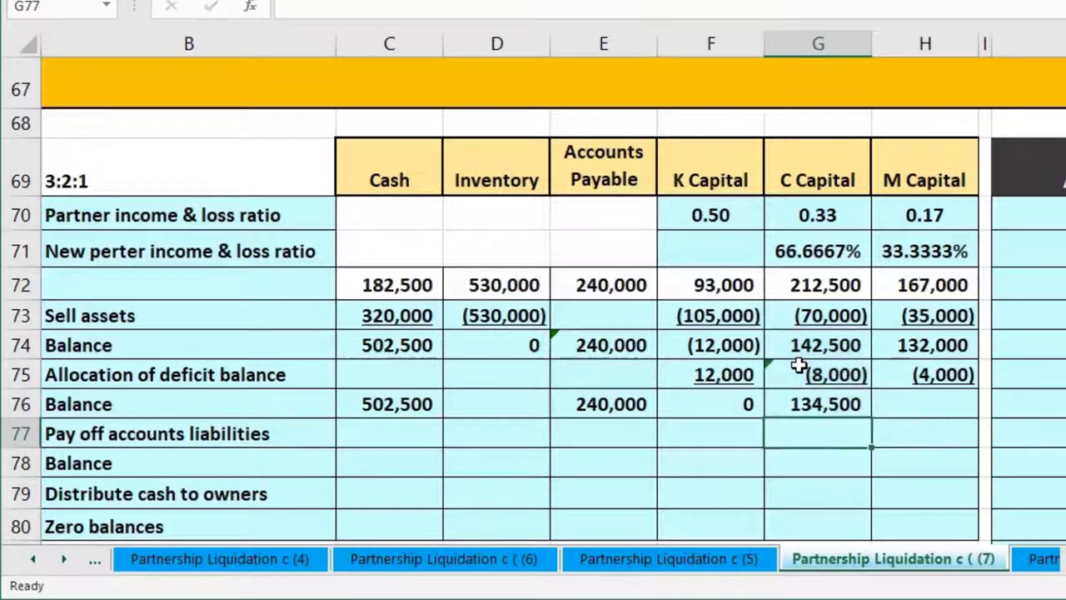
# - Calculate the M Capital balance in H76 as the sum of H74:H75
pyautogui.click(913, 405)
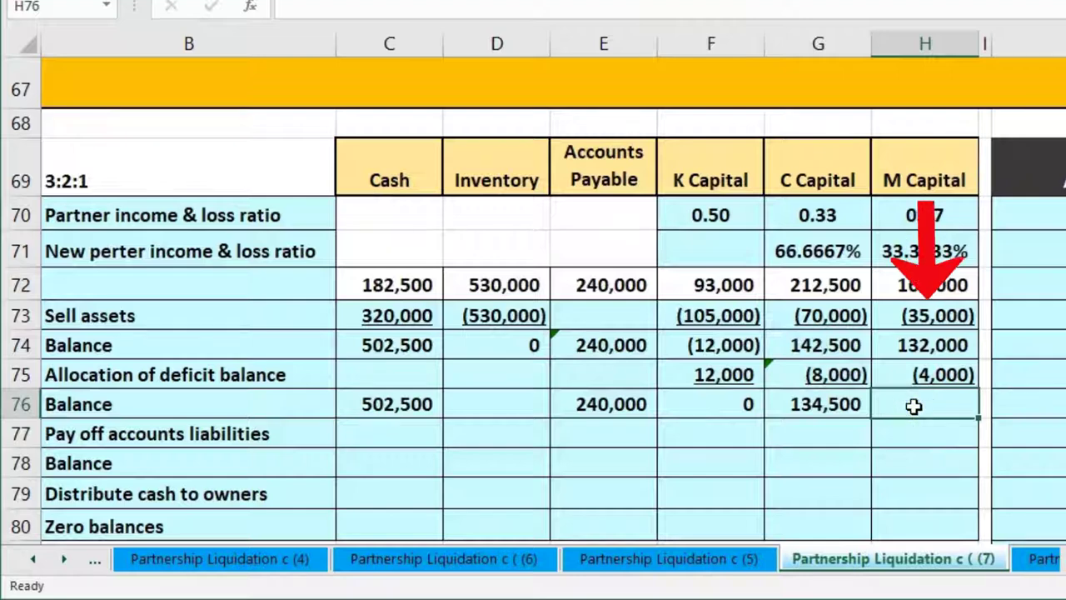
pyautogui.write('=sum')
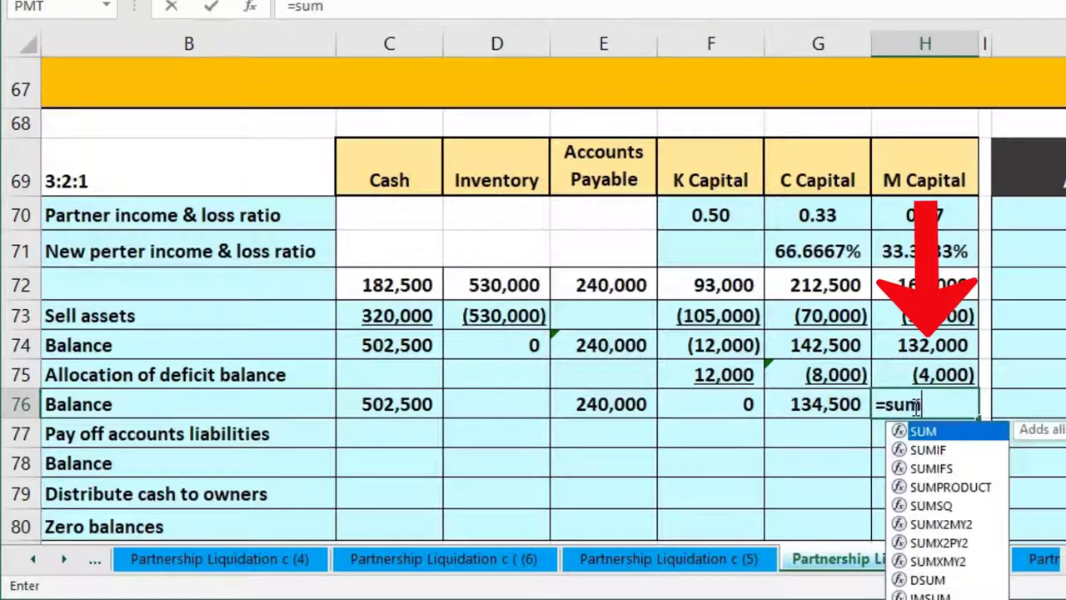
pyautogui.doubleClick(922, 431)
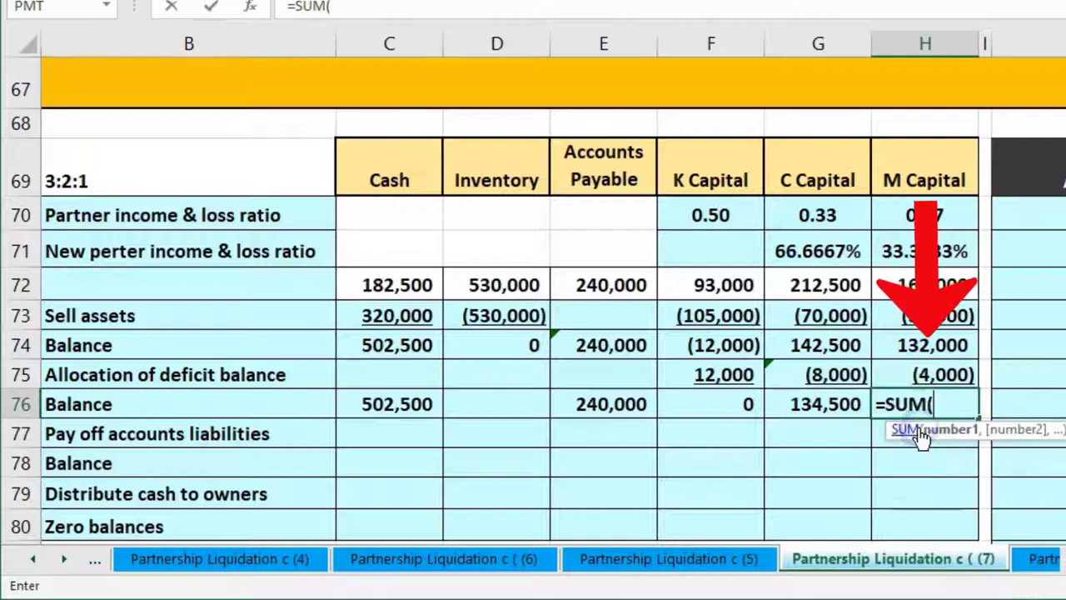
pyautogui.moveTo(909, 345); pyautogui.dragTo(908, 370)
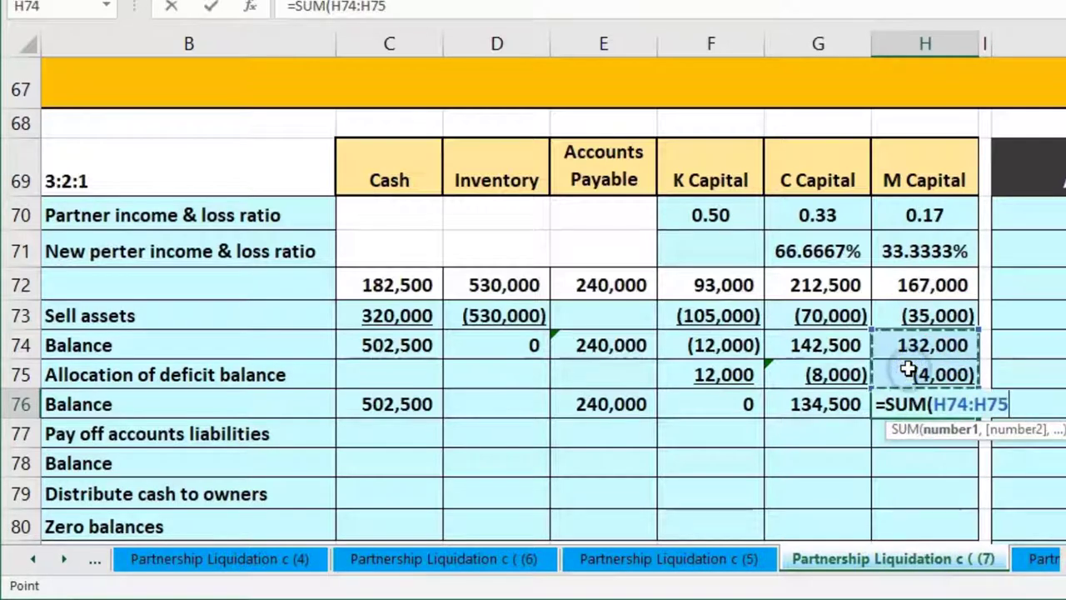
pyautogui.press('Return')
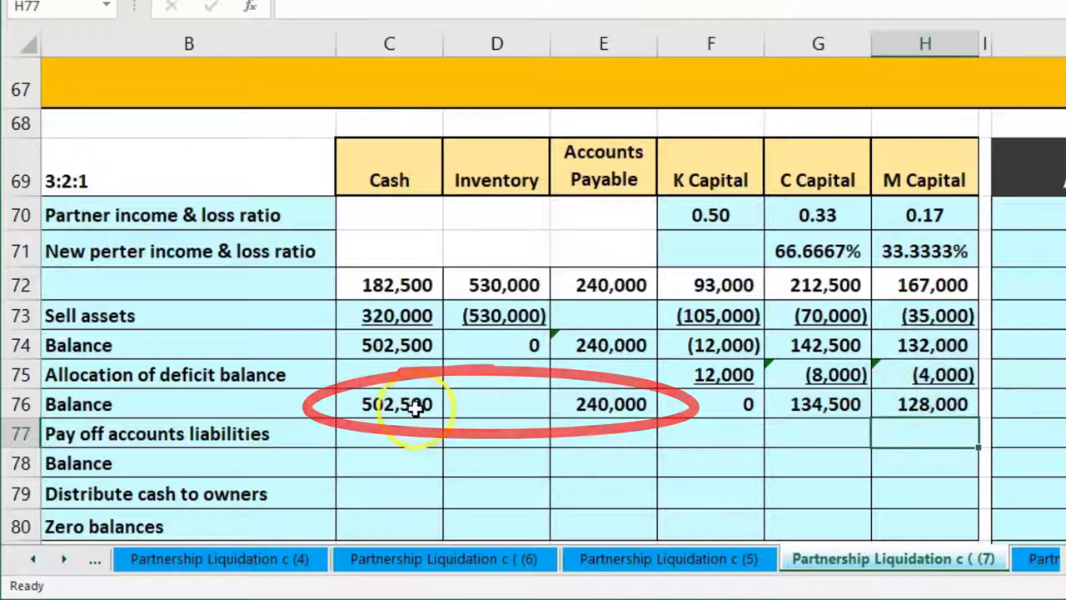
# - Compare the cash balance in C76 with the combined total of accounts payable and partner capital in E76:H76
pyautogui.click(415, 404)
pyautogui.click(589, 404)
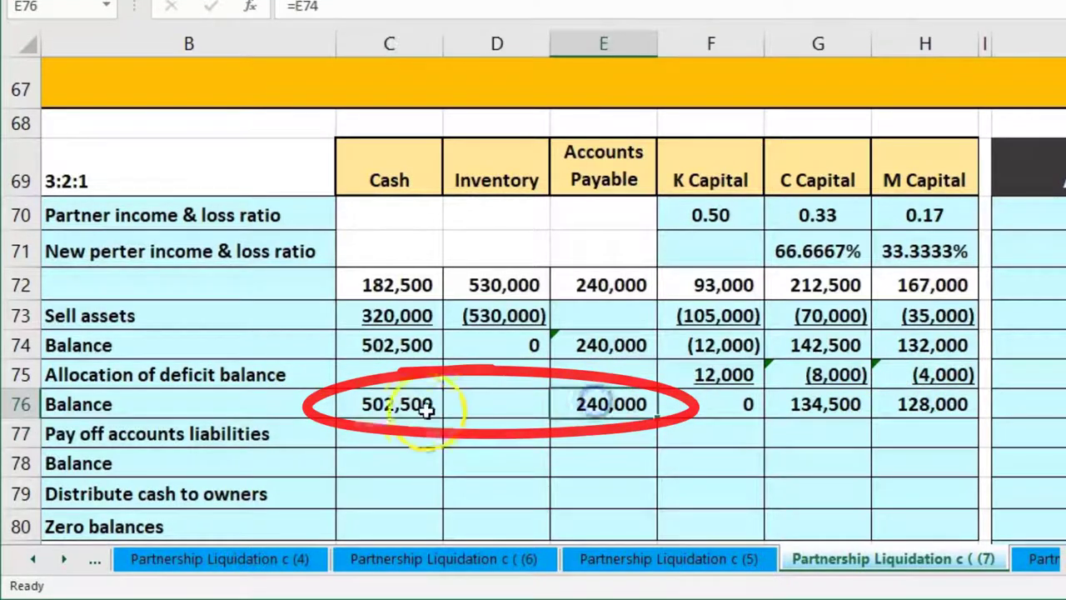
pyautogui.moveTo(602, 409); pyautogui.dragTo(947, 420)
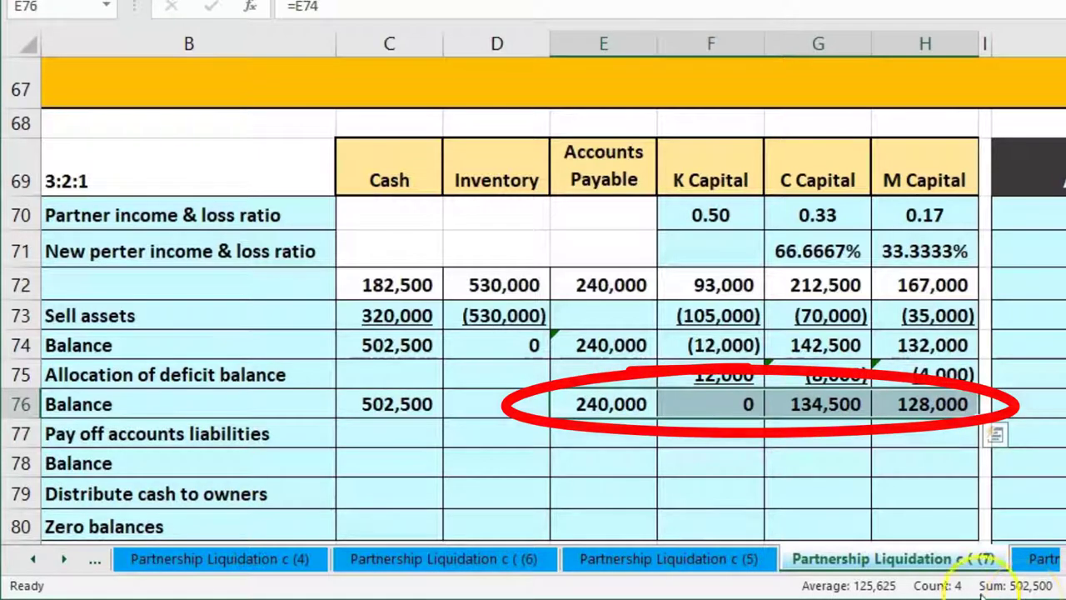
pyautogui.click(406, 410)
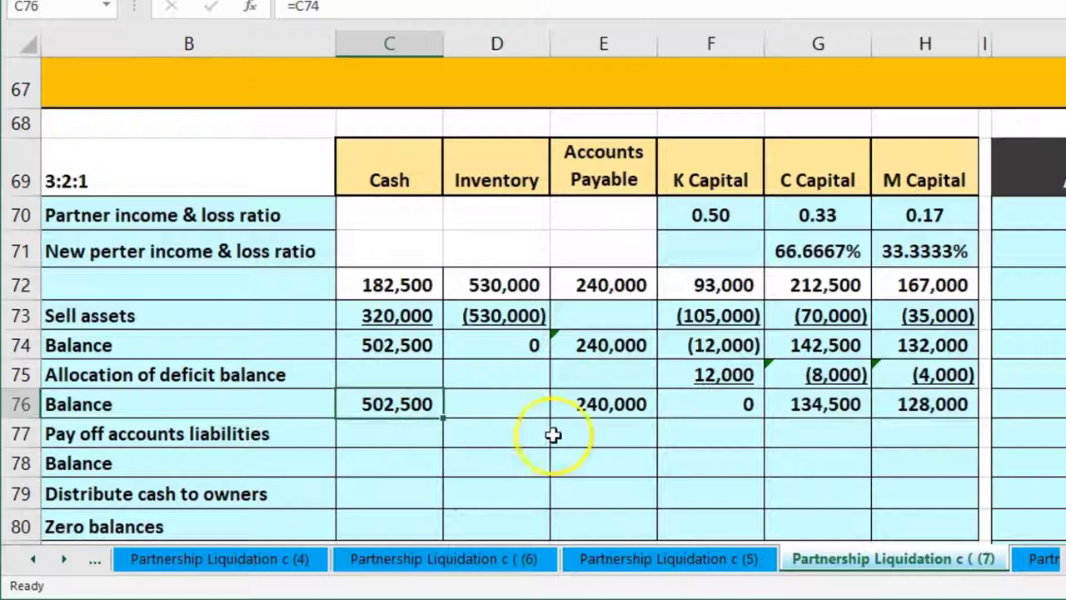
# - Record the cash paid to settle the liabilities as -240000 in C77
pyautogui.click(599, 409)
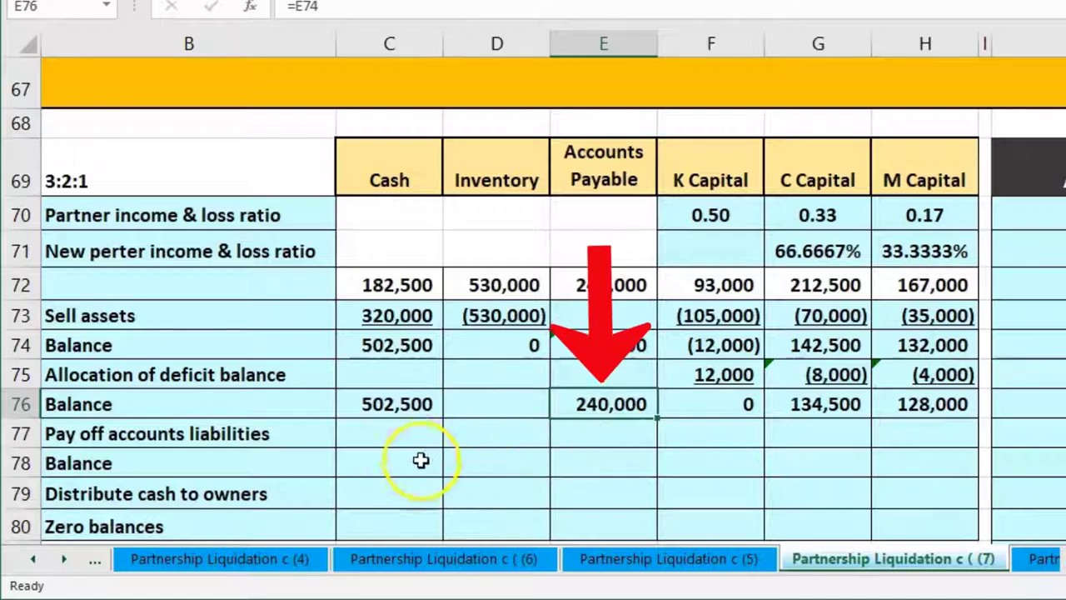
pyautogui.click(400, 435)
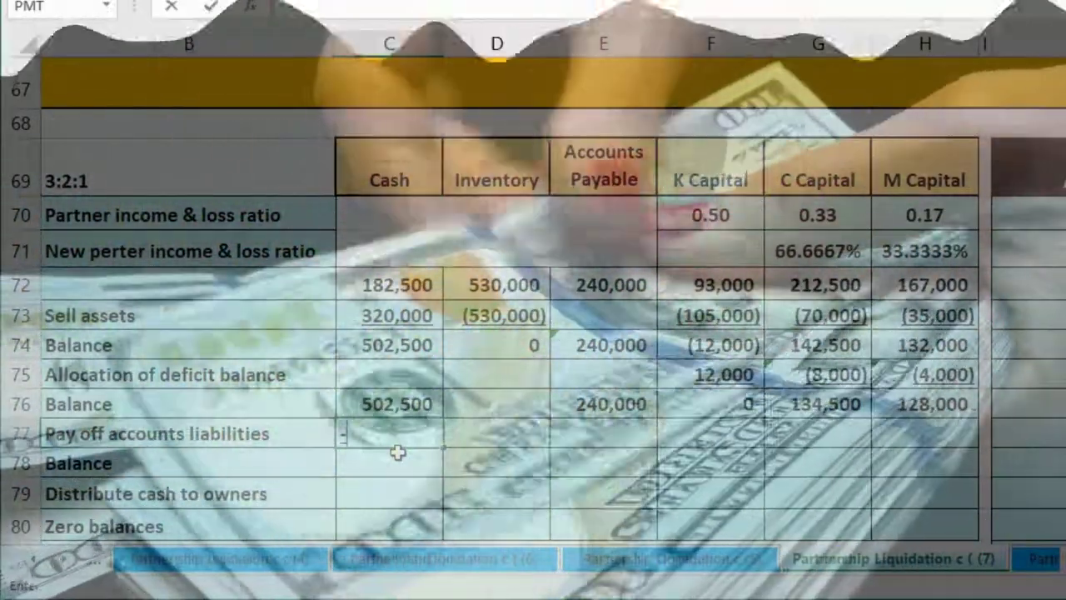
pyautogui.write('-')
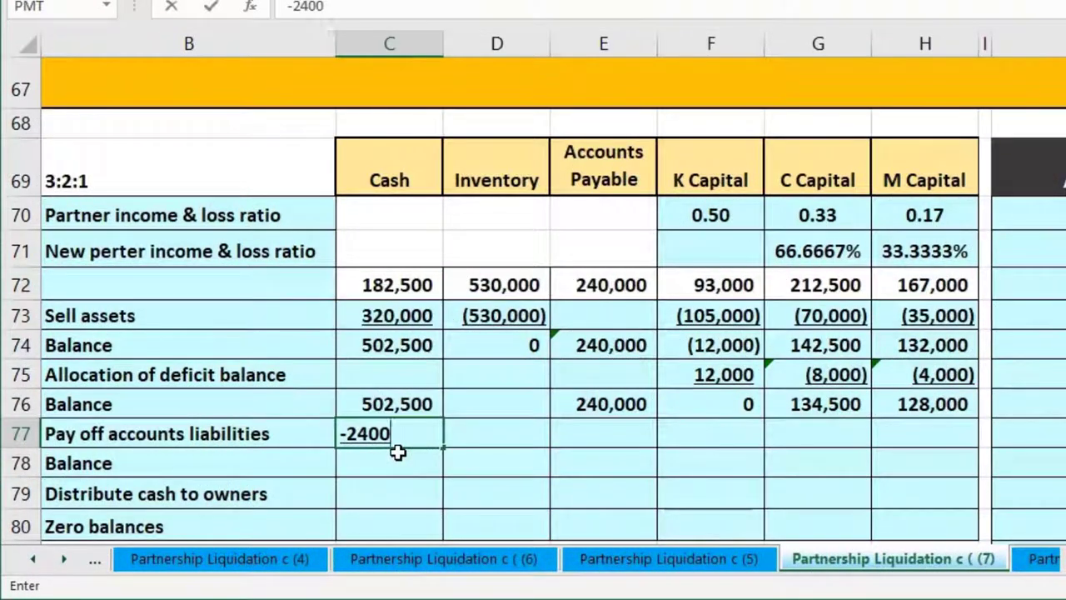
pyautogui.press('Tab')
# - Record the reduction of accounts payable as -240000 in E77
pyautogui.press('Tab')
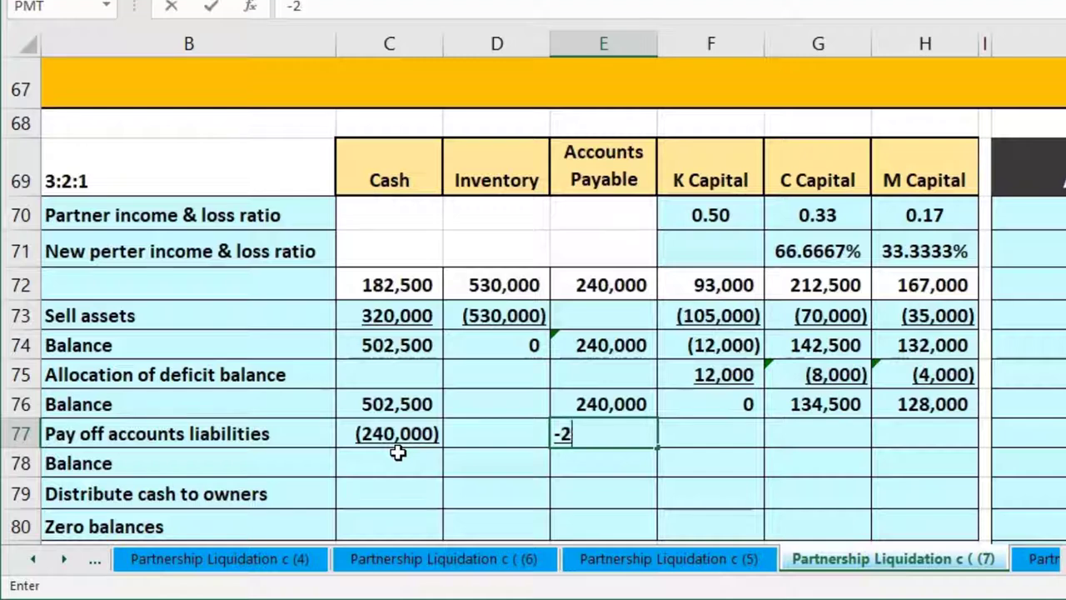
pyautogui.click(397, 452)
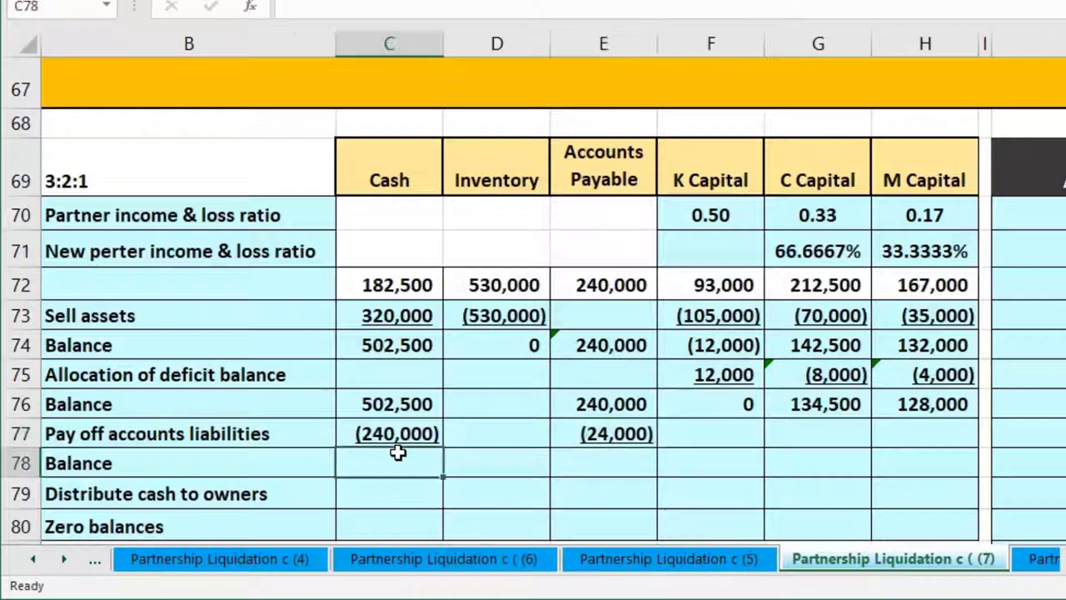
pyautogui.press('Right')
pyautogui.press('Right')
pyautogui.press('Up')
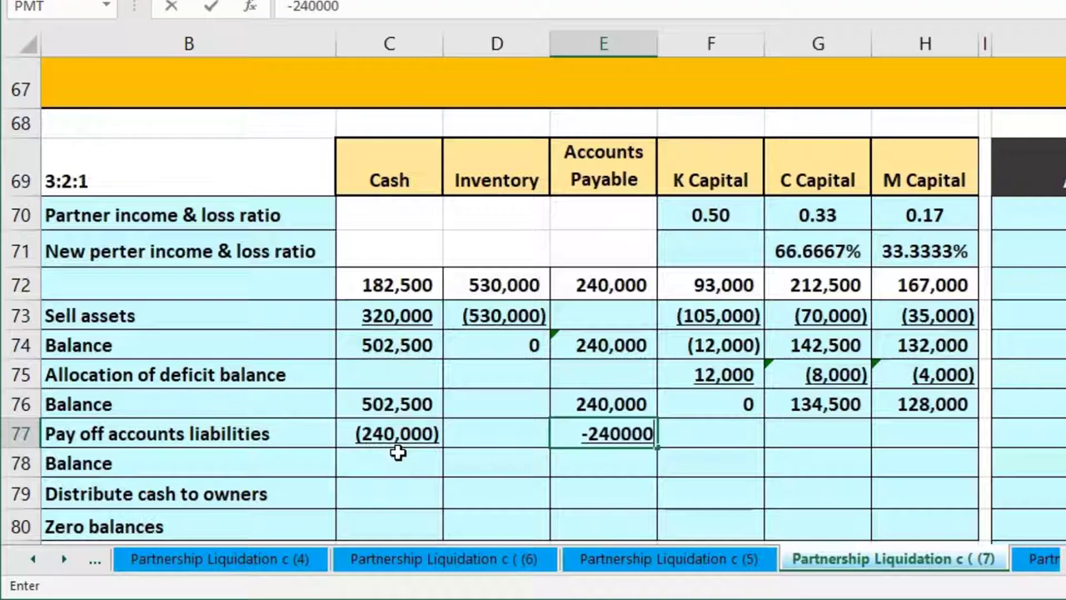
pyautogui.press('Return')
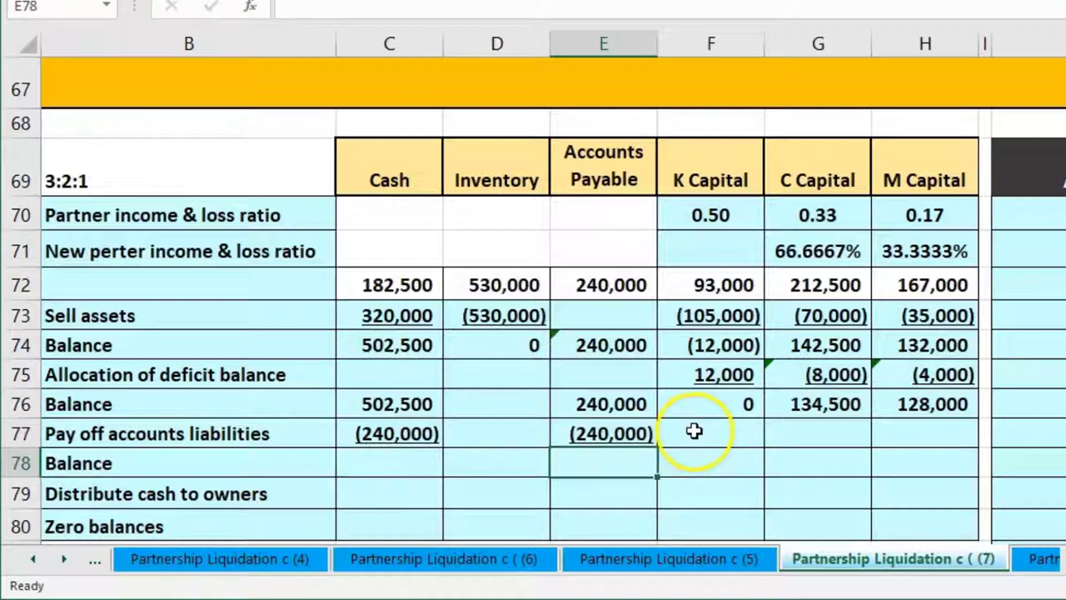
# - Calculate the cash balance after paying liabilities in C78 as the sum of C76:C77
pyautogui.click(404, 471)
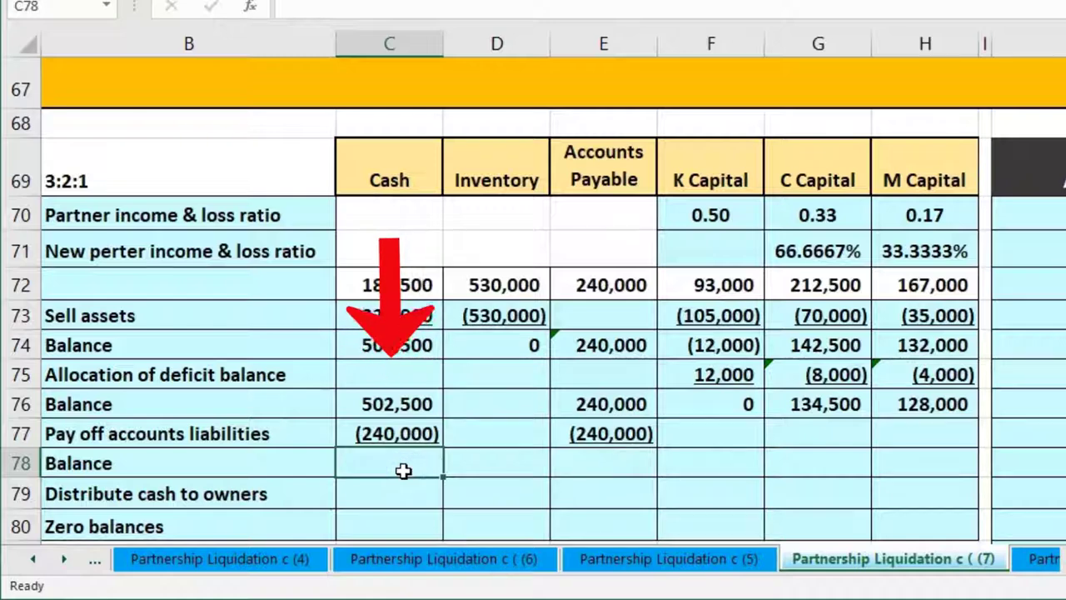
pyautogui.write('=sum')
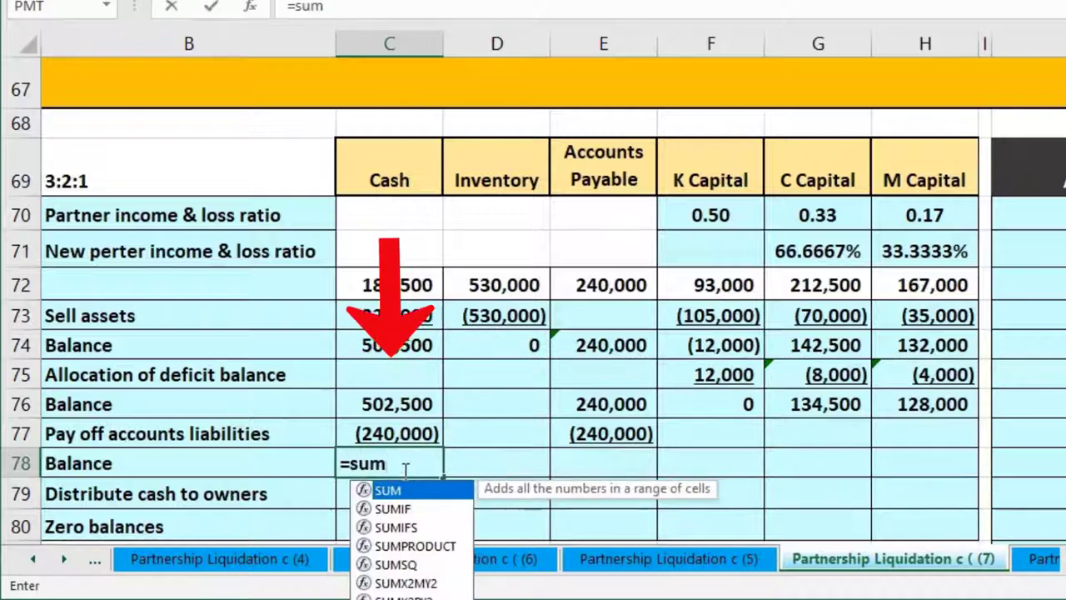
pyautogui.doubleClick(387, 491)
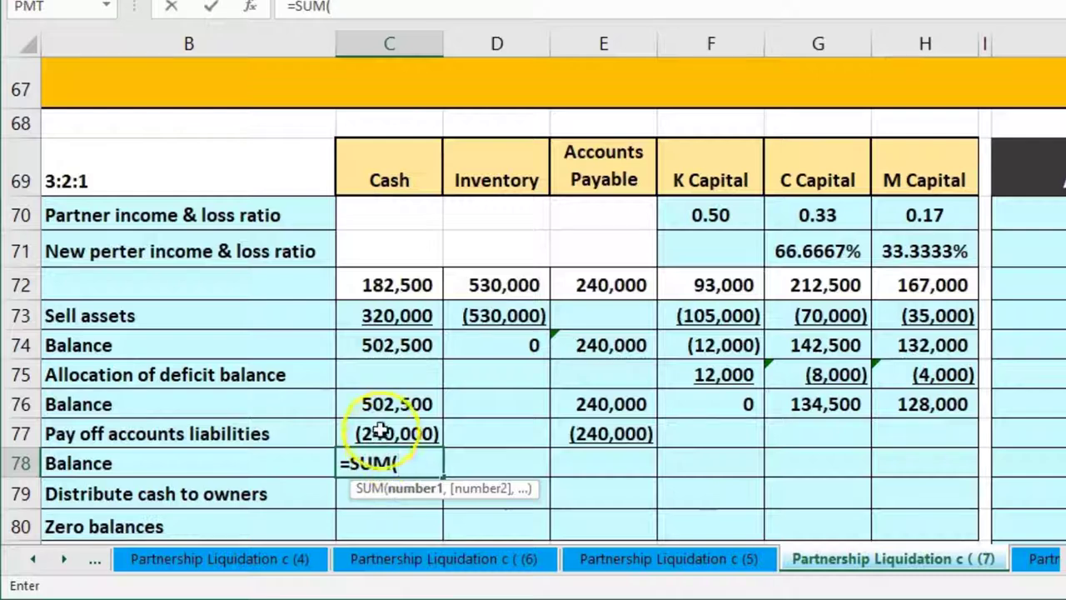
pyautogui.moveTo(383, 408); pyautogui.dragTo(377, 425)
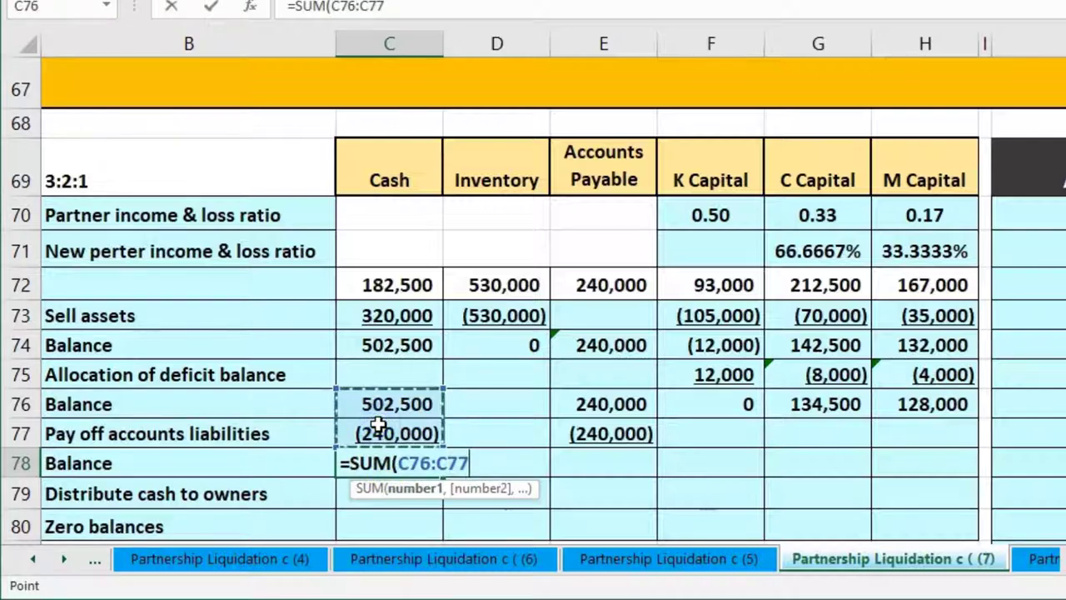
pyautogui.press('Tab')
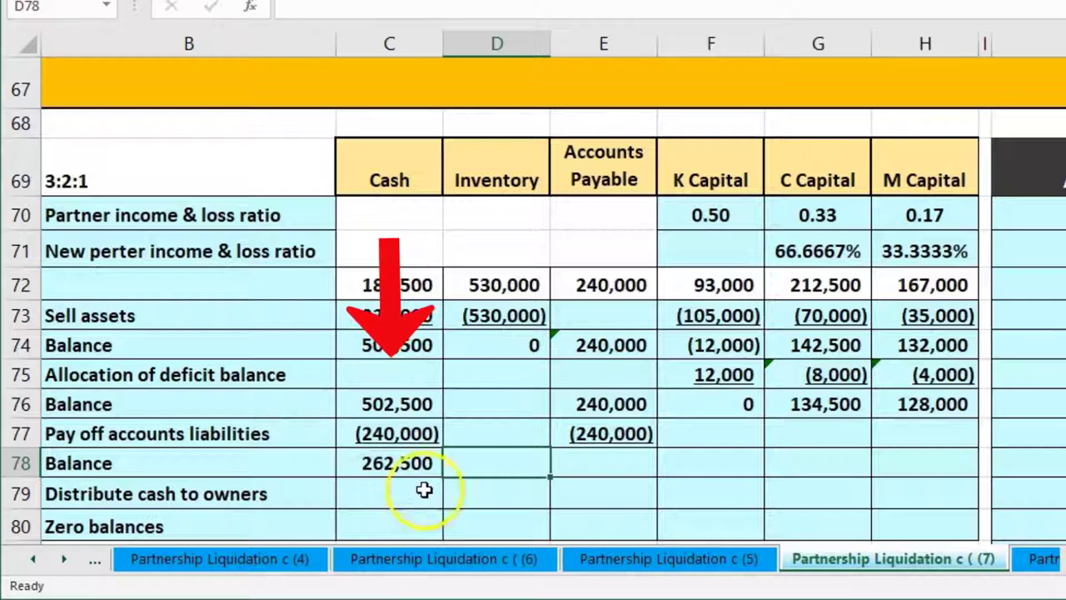
# - Calculate the accounts payable balance after paying liabilities in E78 as the sum of E76:E77
pyautogui.click(608, 460)
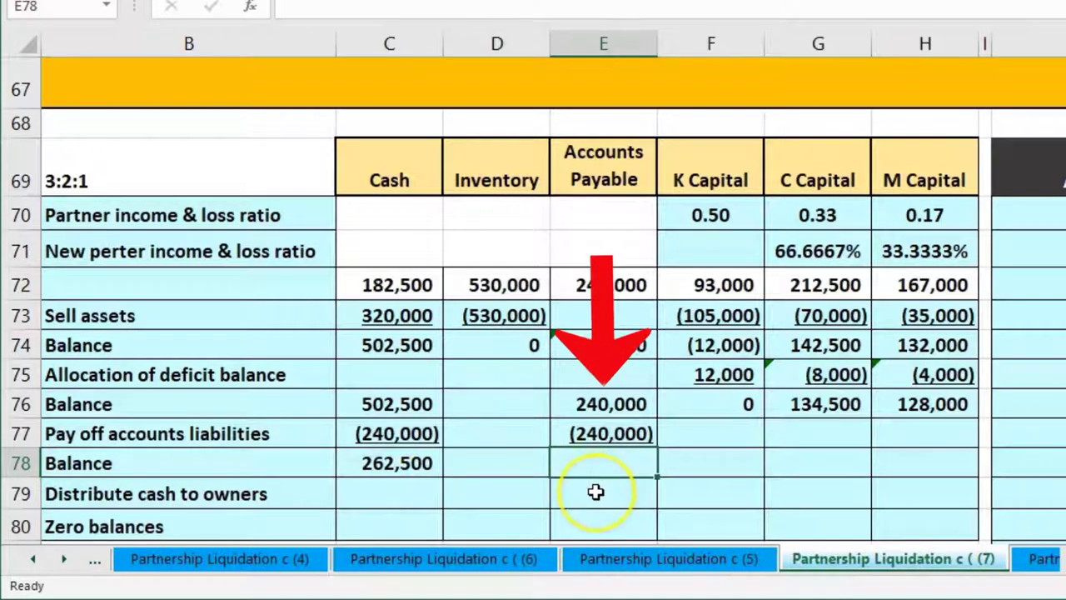
pyautogui.write('=sum')
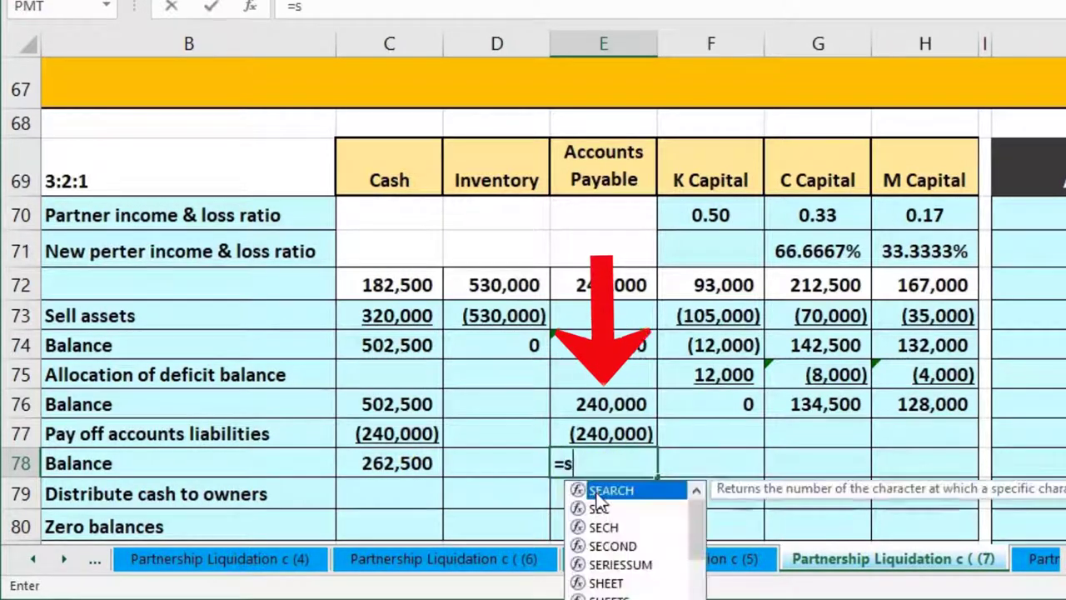
pyautogui.doubleClick(597, 493)
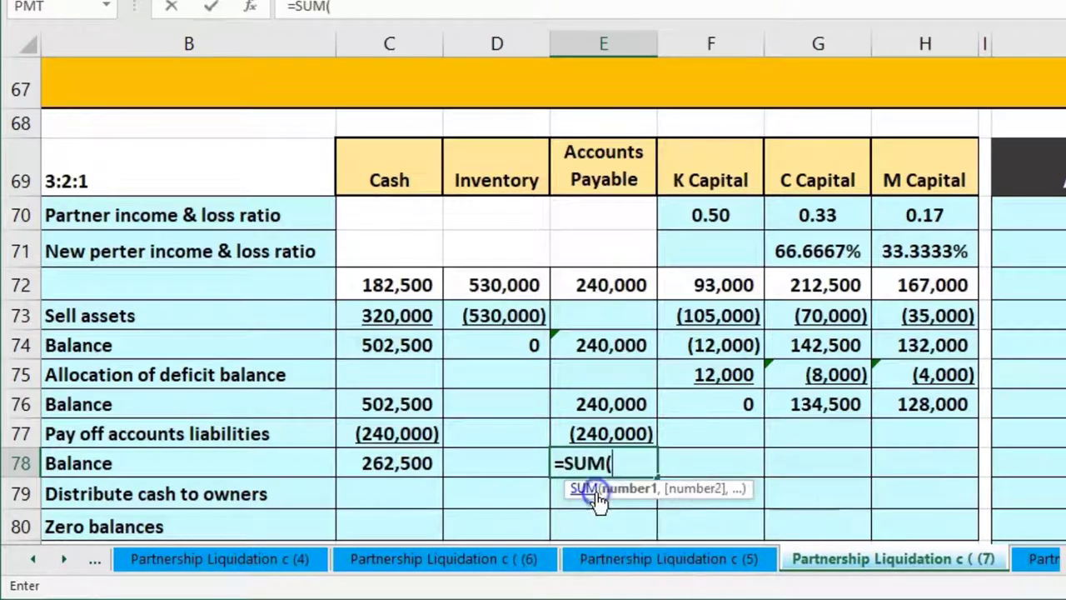
pyautogui.moveTo(613, 403); pyautogui.dragTo(614, 426)
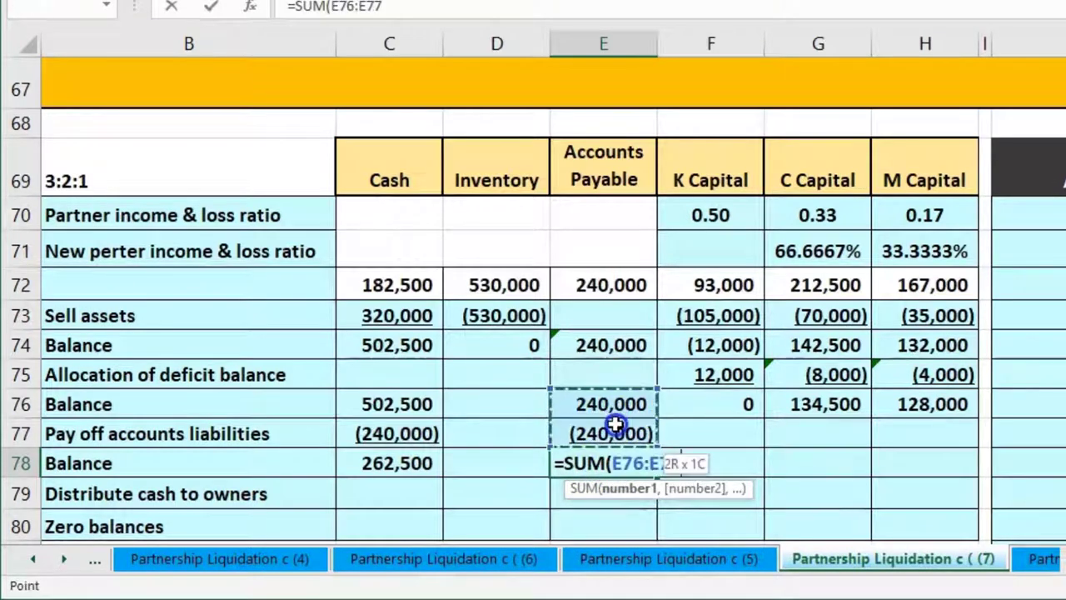
pyautogui.press('Tab')
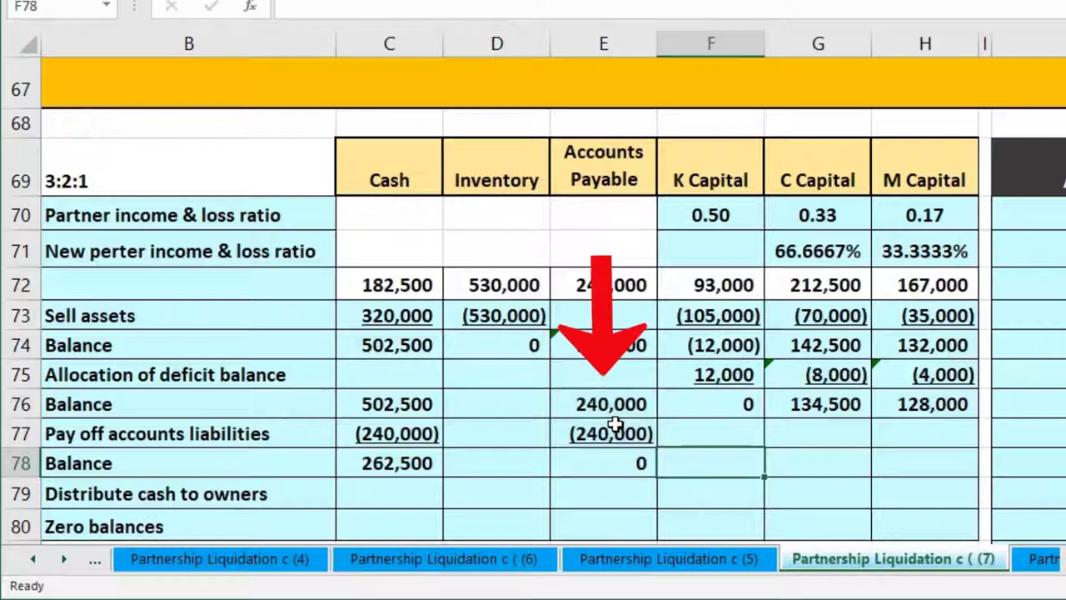
pyautogui.click(613, 463)
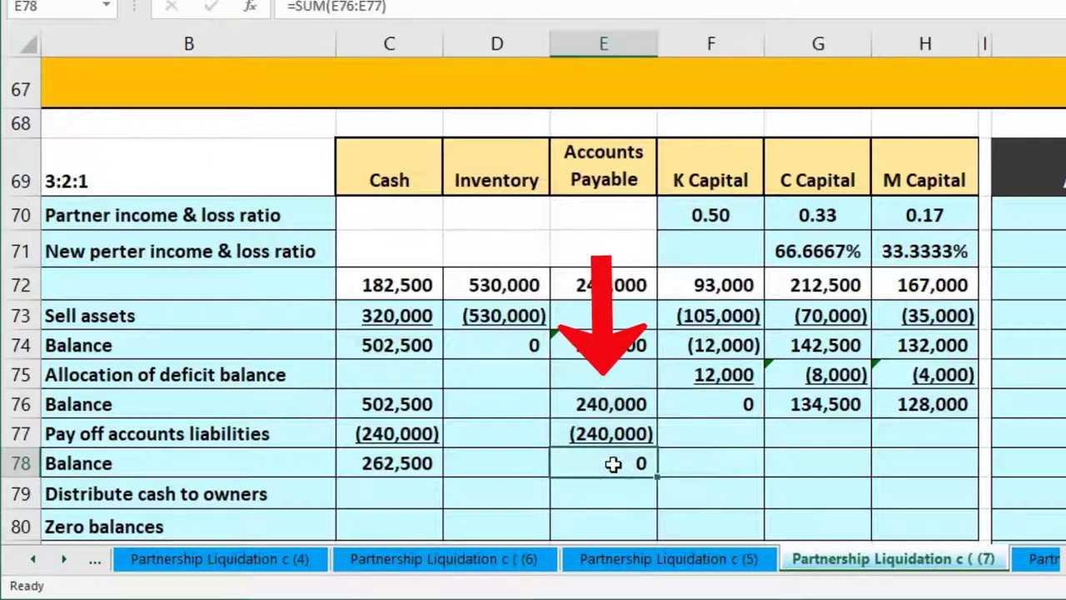
# - Carry the capital balances down to row 78 by linking G78 to G76 and H78 to H76
pyautogui.press('Right')
pyautogui.press('Right')
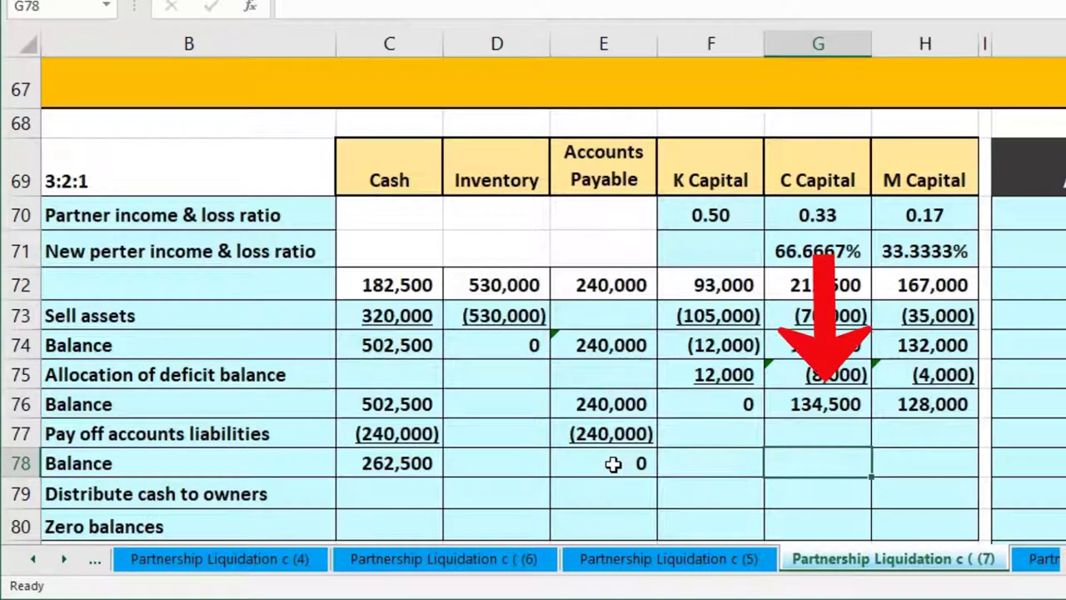
pyautogui.write('=')
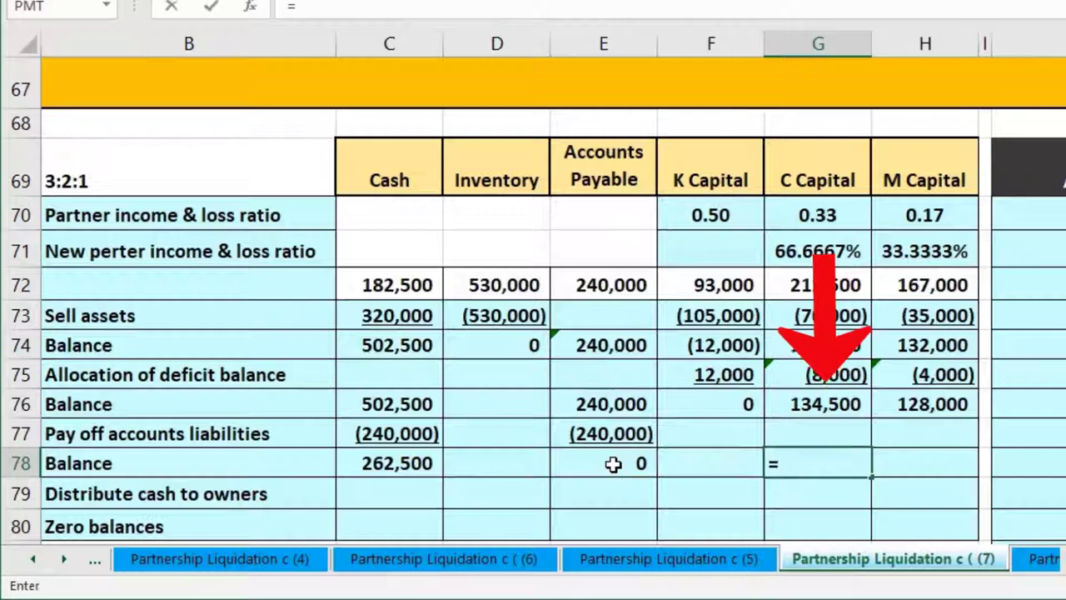
pyautogui.press('Up')
pyautogui.press('Up')
pyautogui.press('Tab')
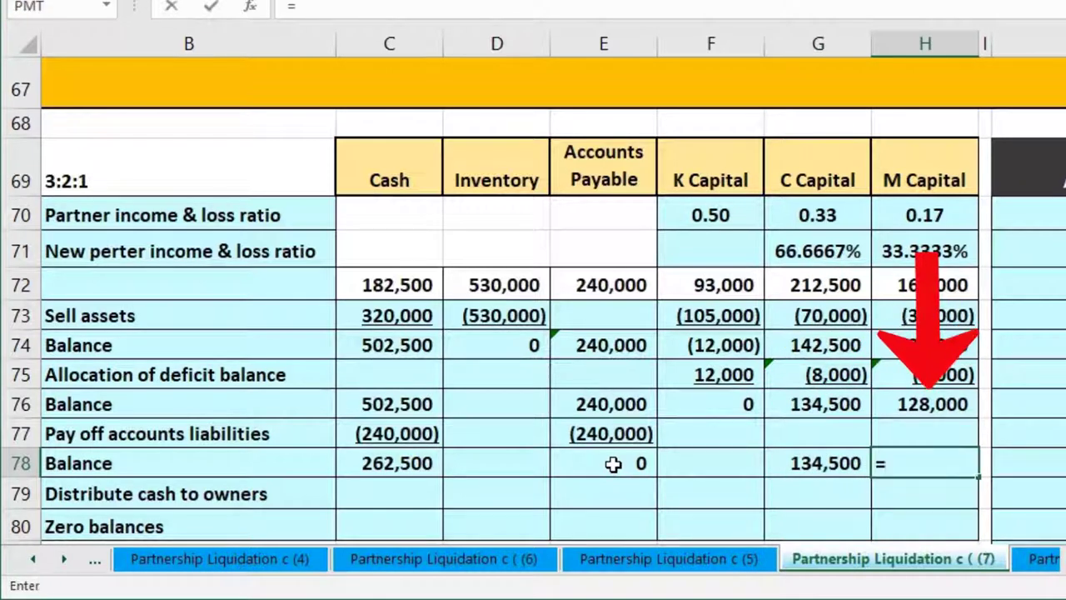
pyautogui.write('=')
pyautogui.press('Up')
pyautogui.press('Up')
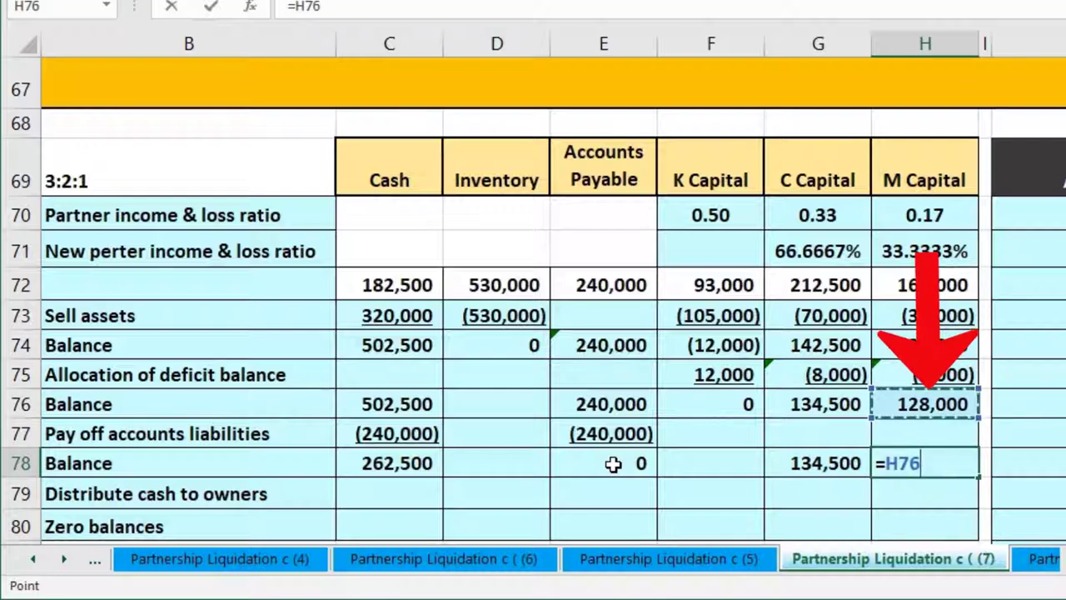
pyautogui.press('Return')
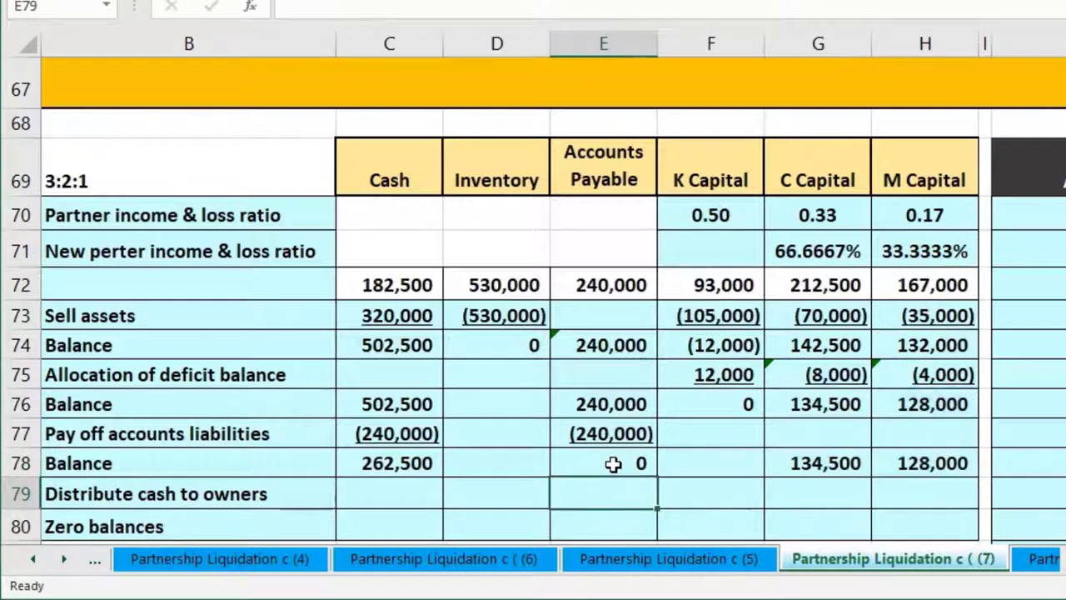
# - Check the cash balance in C78 against the combined capital in G78:H78, and record the cash distributed to owners as -262500 in C79
pyautogui.click(424, 468)
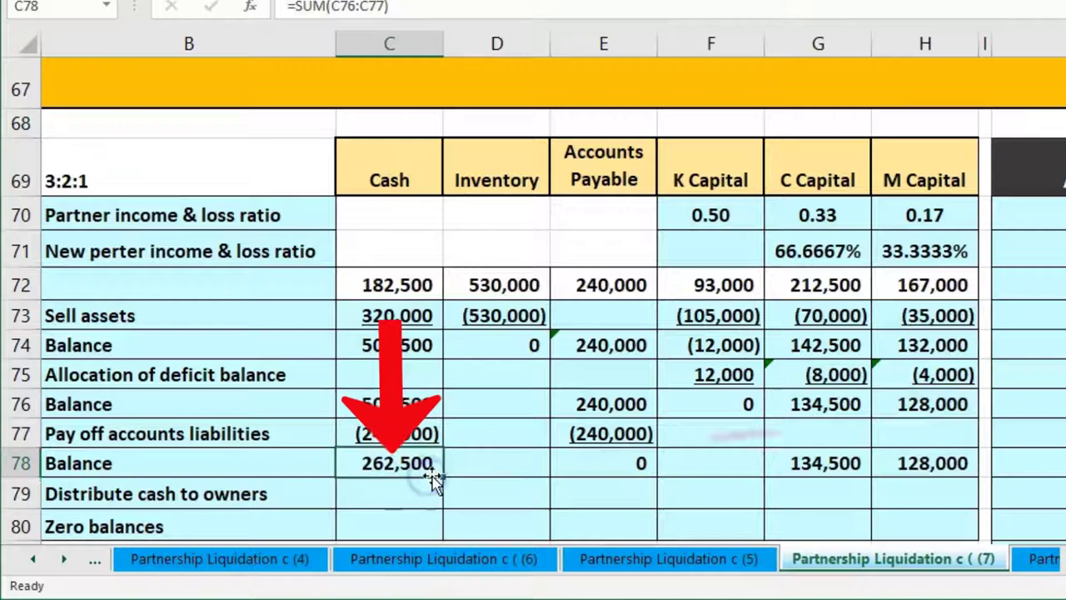
pyautogui.moveTo(799, 464); pyautogui.dragTo(885, 464)
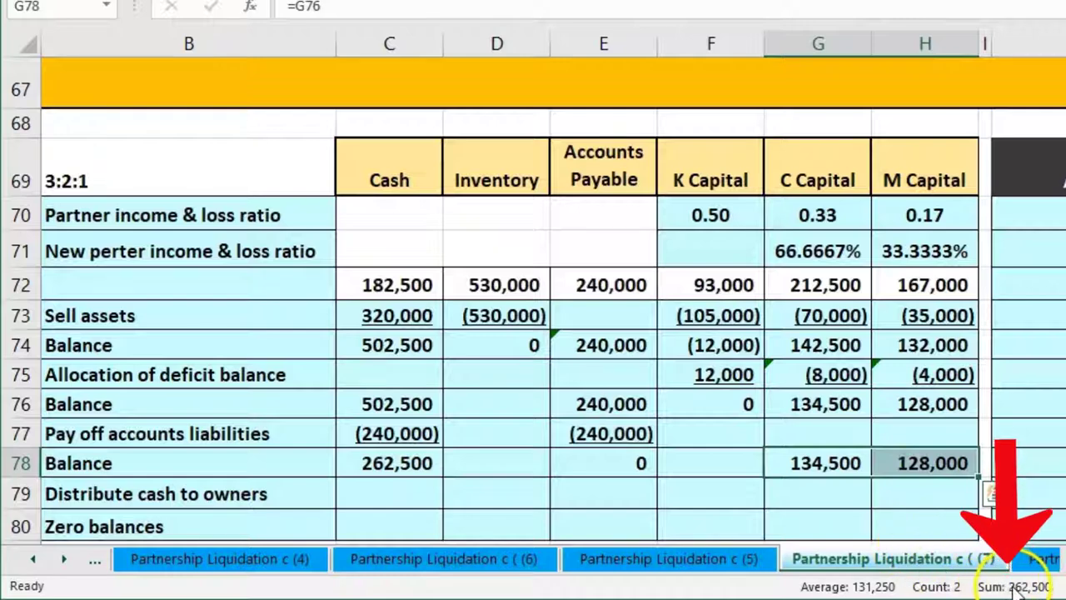
pyautogui.click(424, 498)
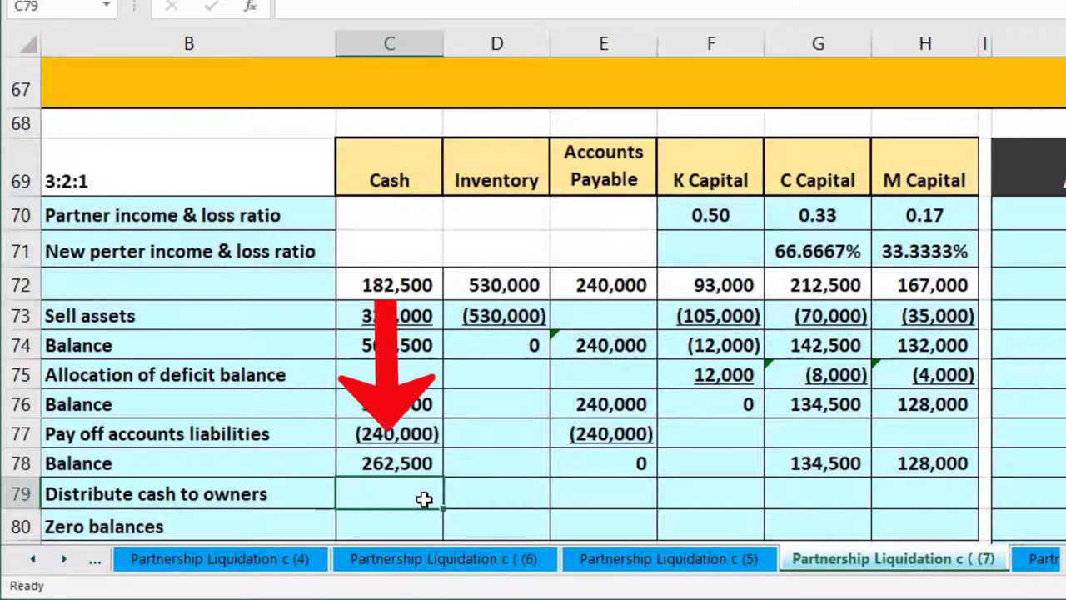
pyautogui.write('=')
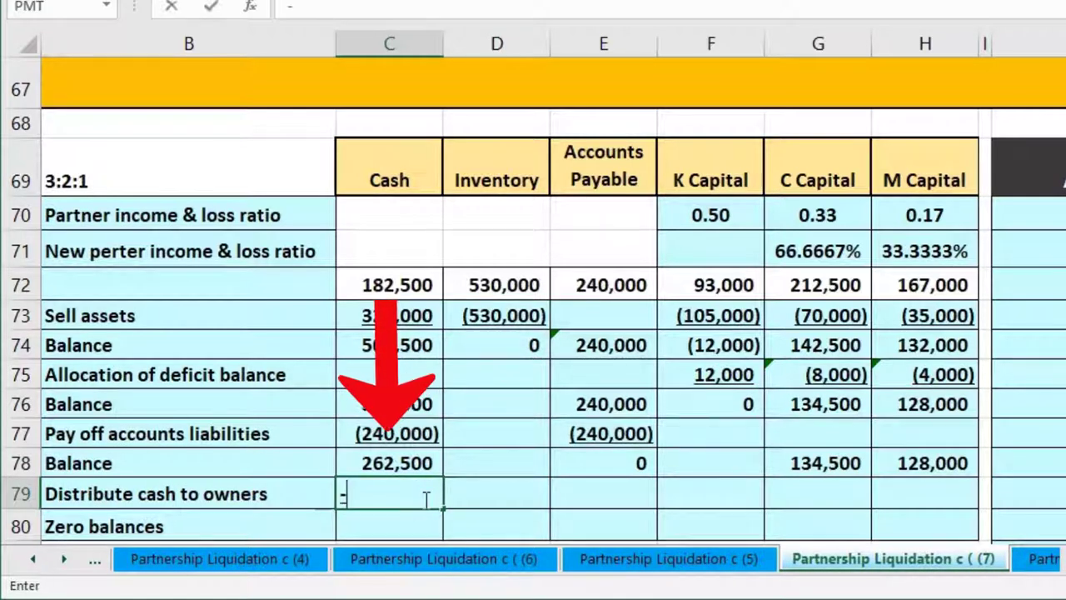
pyautogui.write('262500')
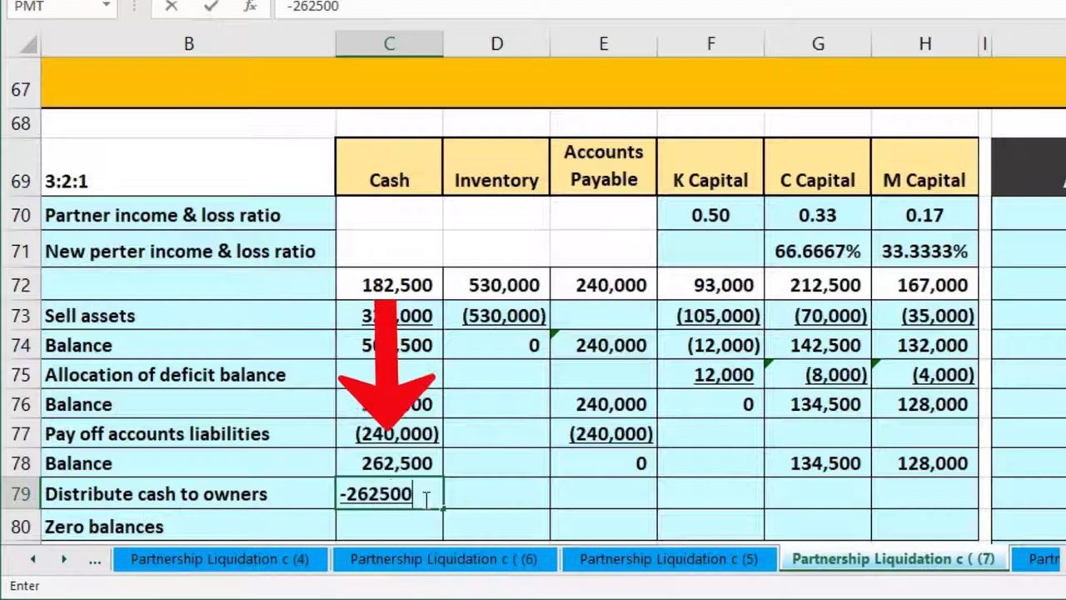
pyautogui.press('Right')
# - Record the owners' distributions as -134500 for C Capital in G79 and -128000 for M Capital in H79
pyautogui.press('Right')
pyautogui.press('Right')
pyautogui.press('Right')
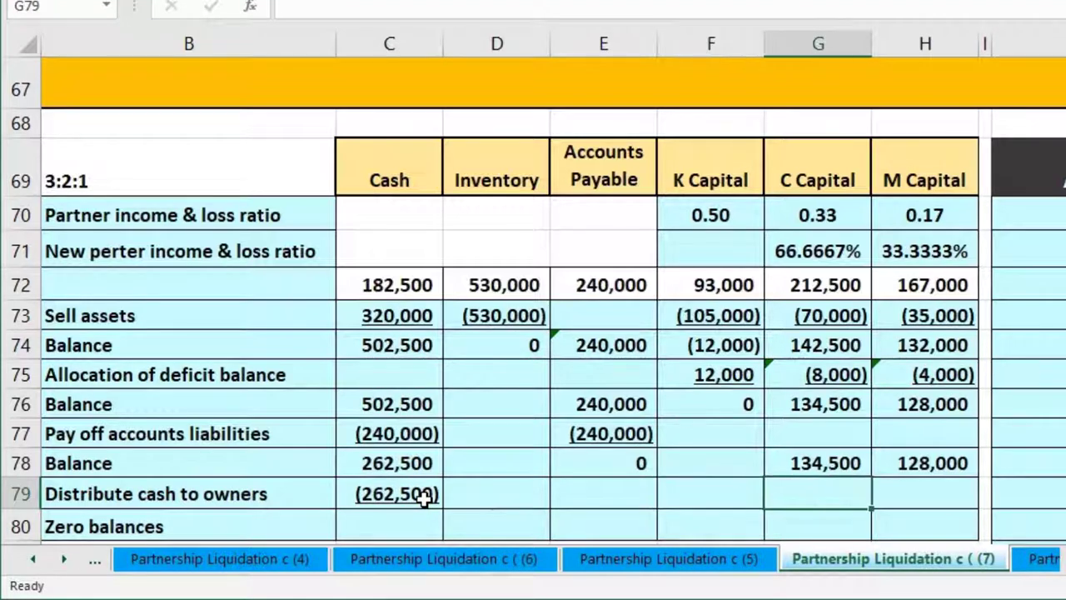
pyautogui.write('-')
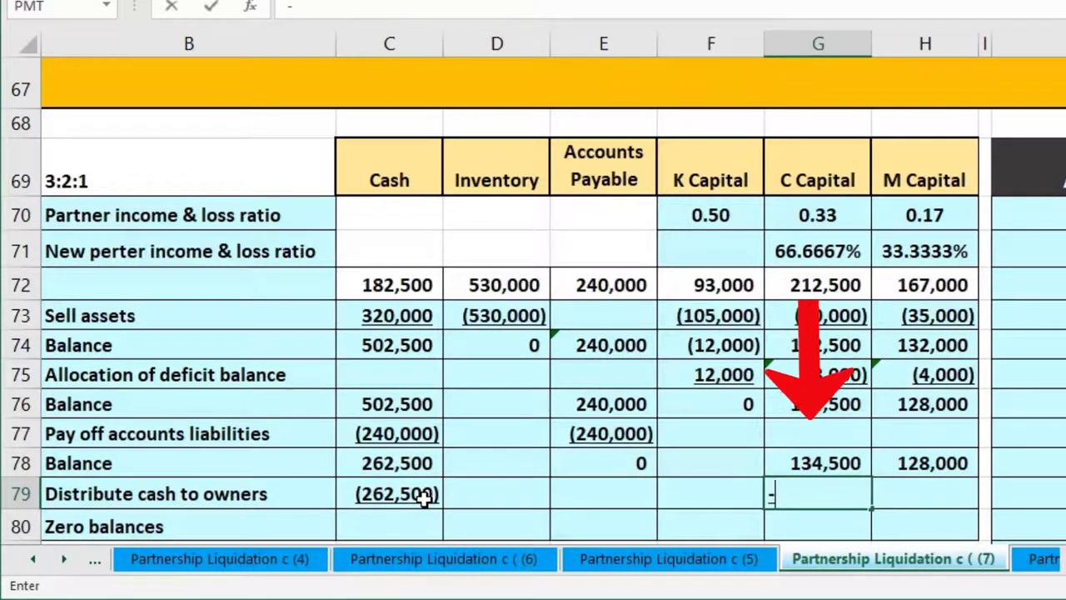
pyautogui.write('134500')
pyautogui.press('Right')
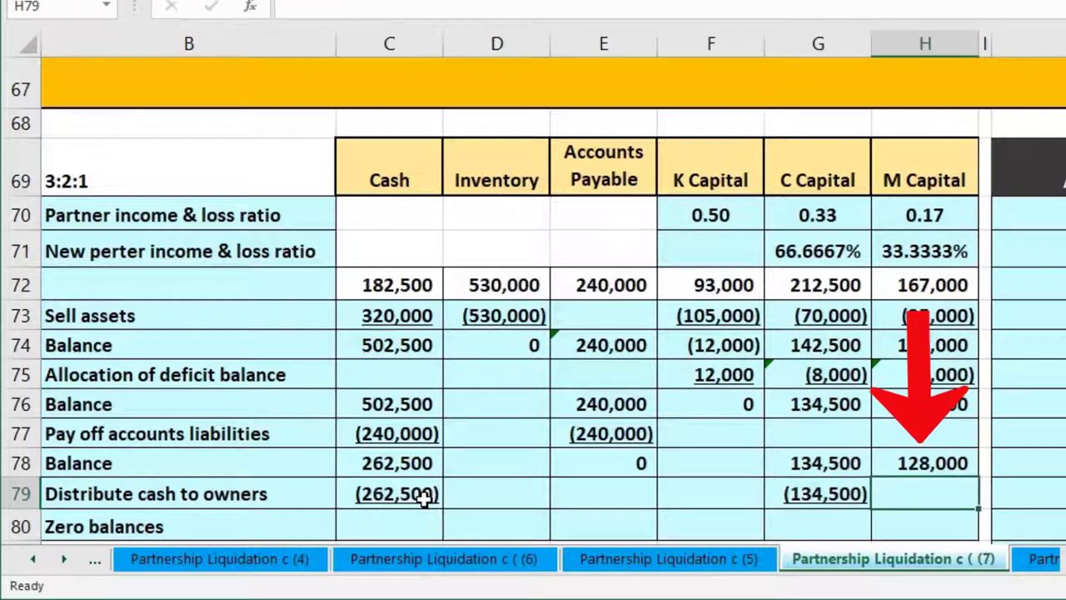
pyautogui.write('-128000')
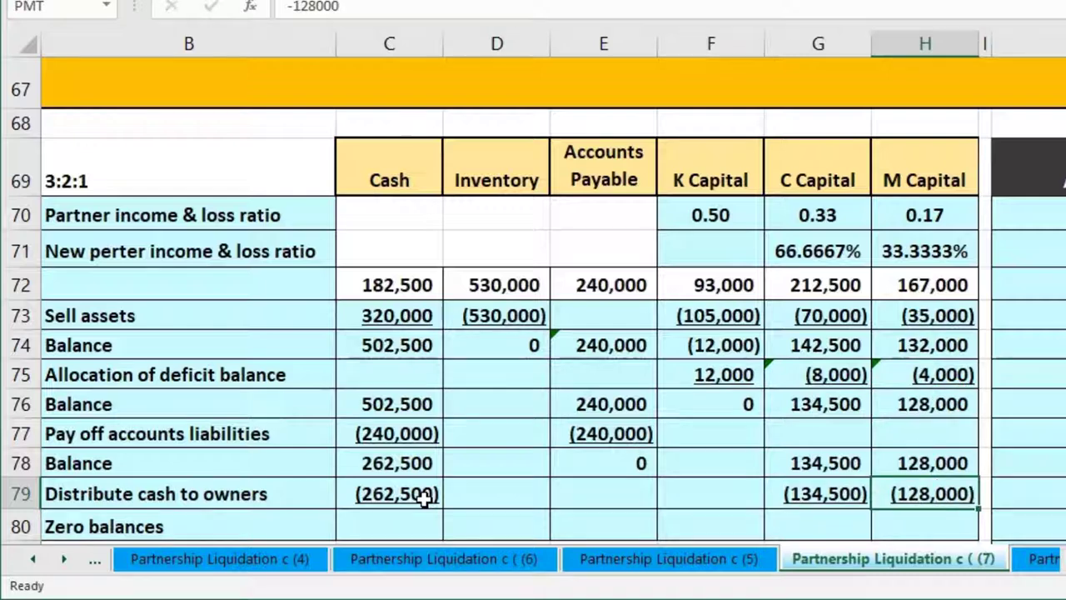
pyautogui.press('Return')
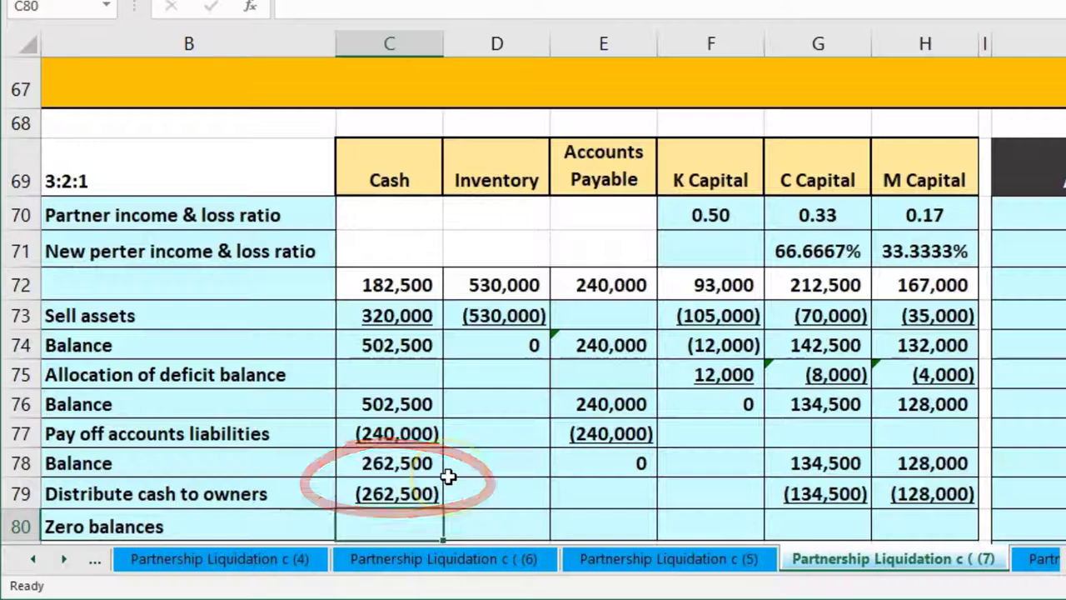
# - Calculate the final cash balance in C80 as the sum of C78:C79
pyautogui.write('=')
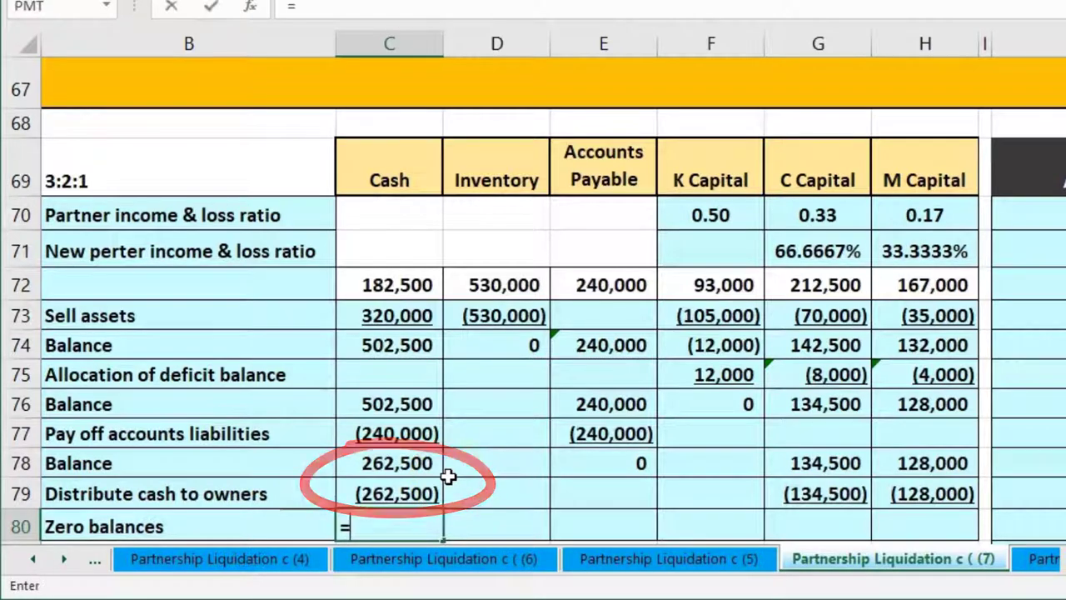
pyautogui.write('sum')
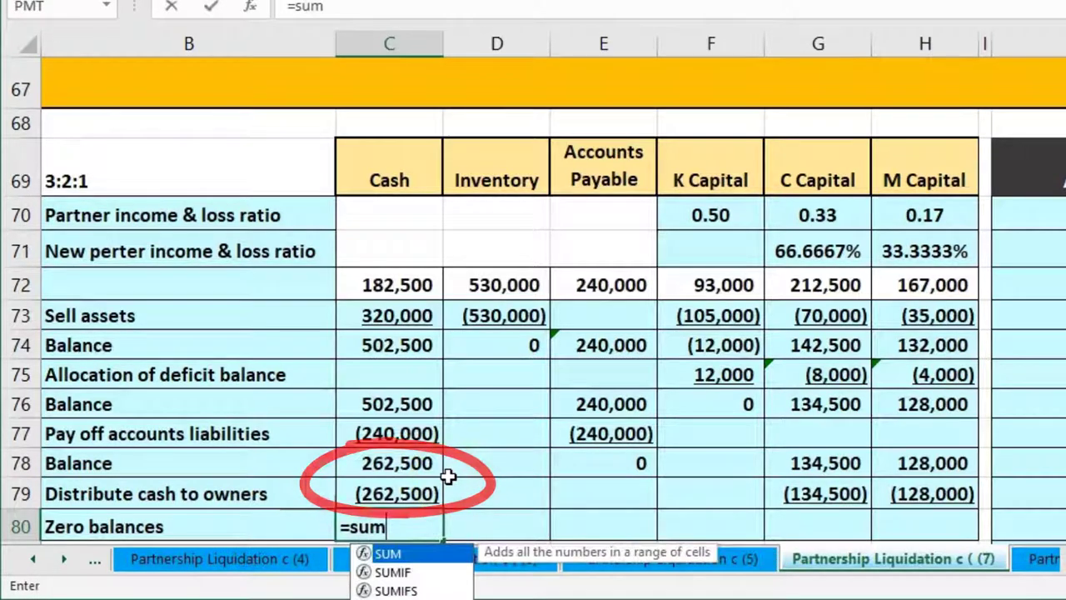
pyautogui.doubleClick(402, 557)
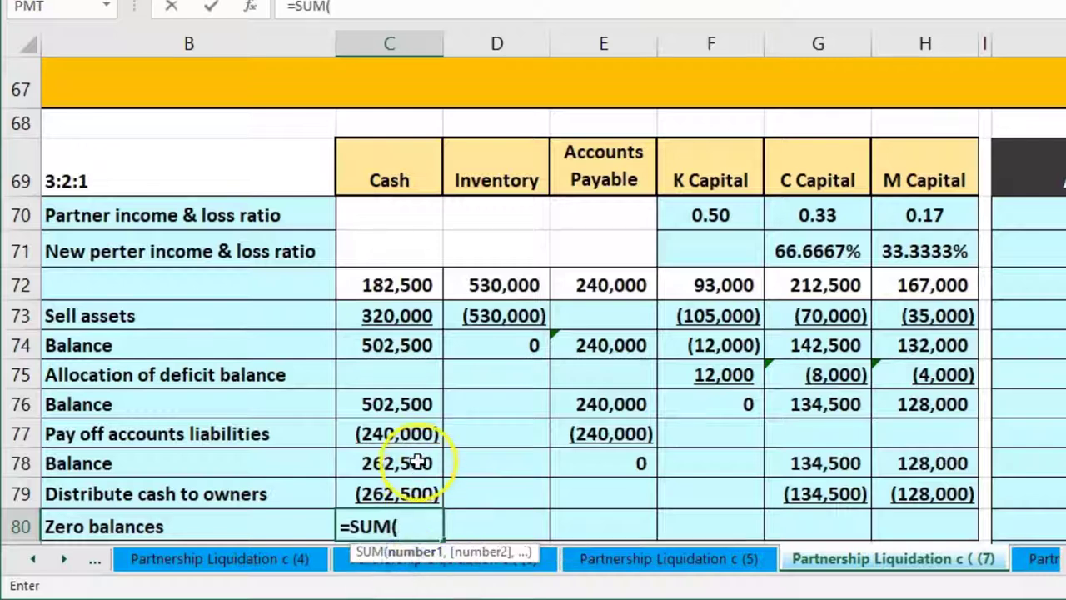
pyautogui.moveTo(405, 464); pyautogui.dragTo(417, 483)
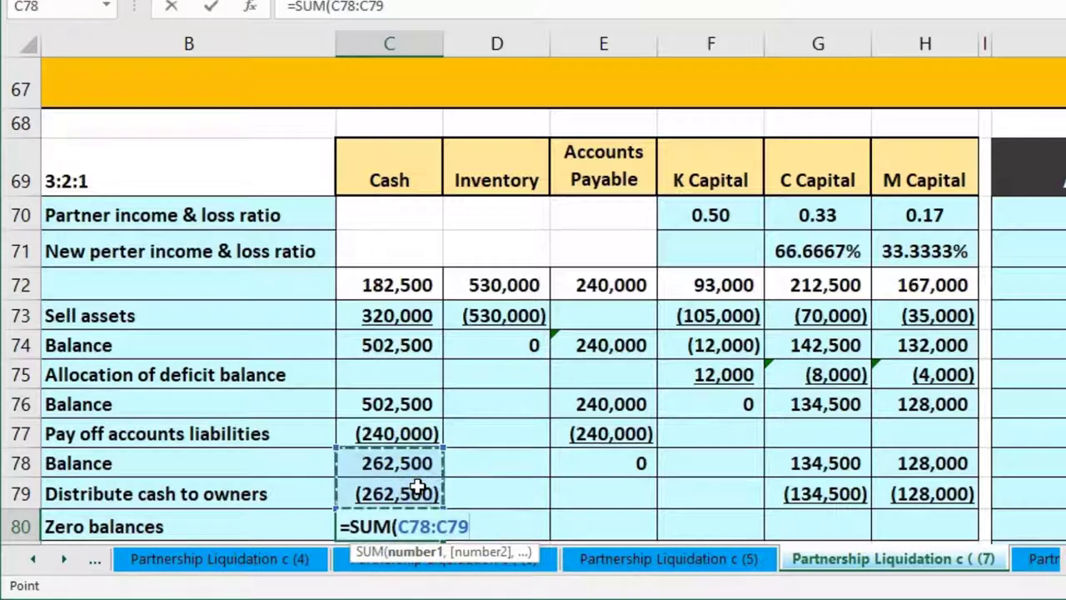
pyautogui.press('Tab')
# - Calculate the final C Capital balance in G80 as the sum of G78:G79
pyautogui.press('Tab')
pyautogui.press('Tab')
pyautogui.press('Tab')
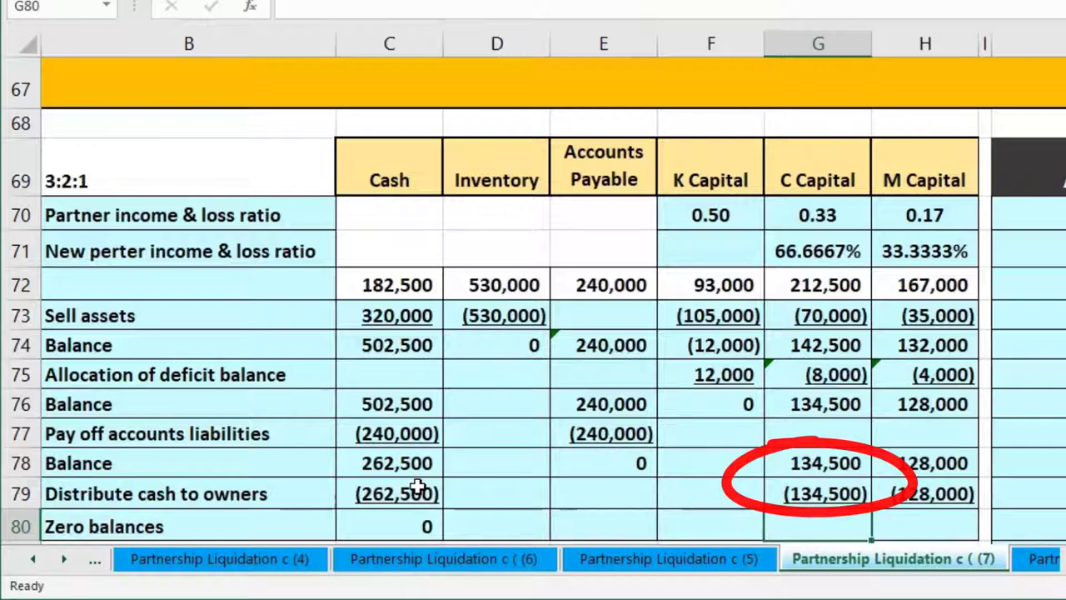
pyautogui.write('=sum')
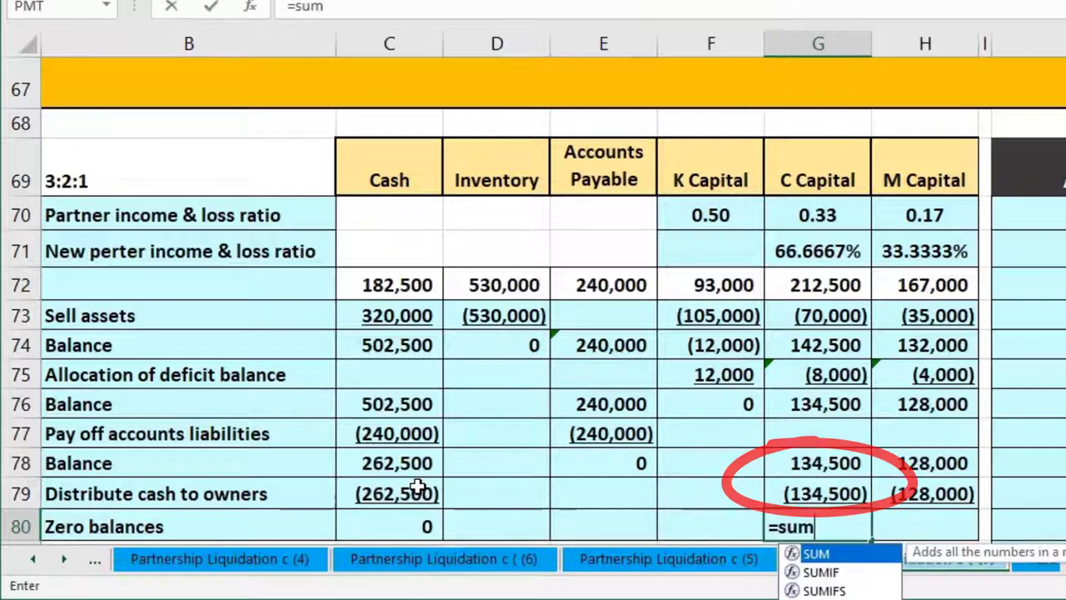
pyautogui.press('Tab')
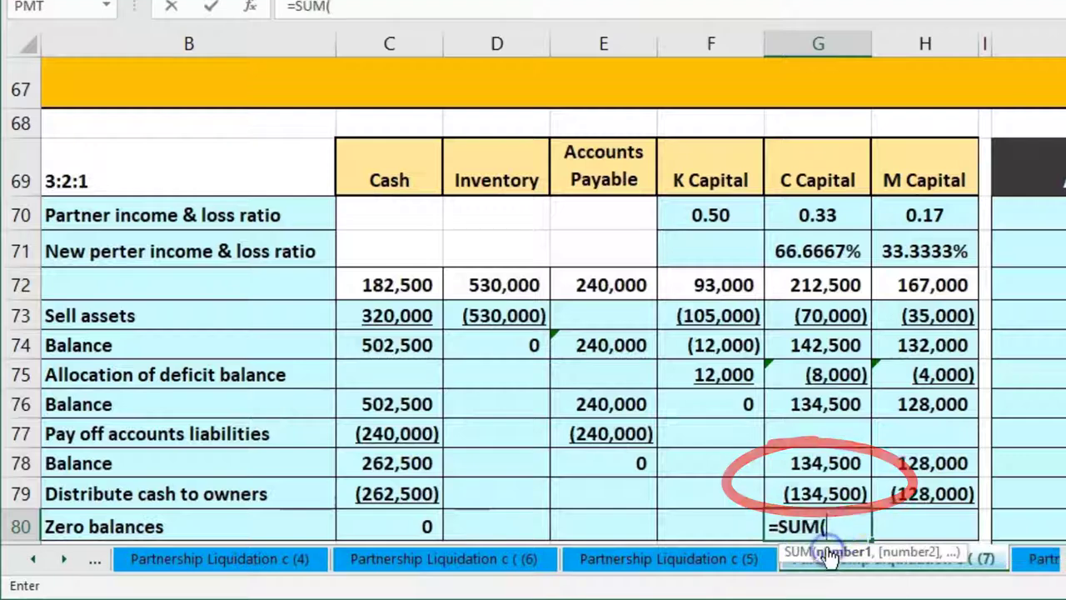
pyautogui.moveTo(843, 464); pyautogui.dragTo(835, 485)
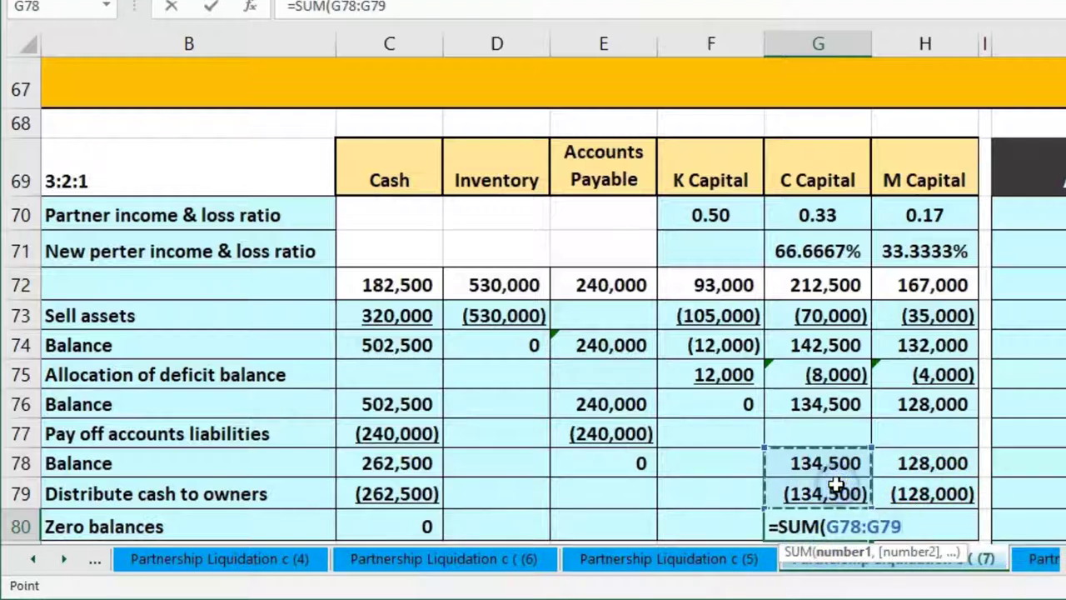
pyautogui.press('Tab')
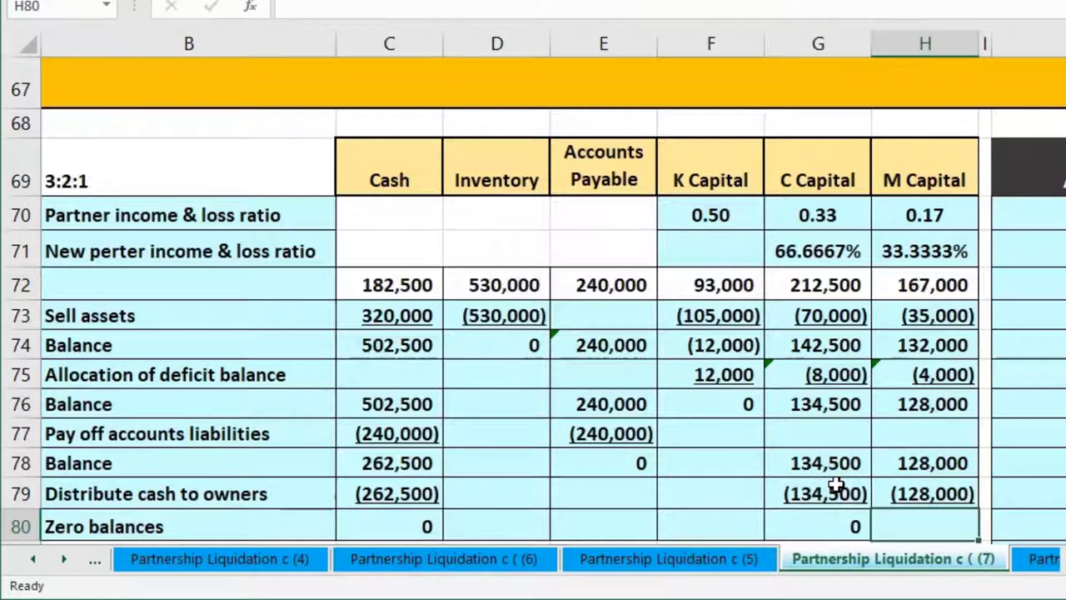
# - Calculate the final M Capital balance in H80 as the sum of H78:H79
pyautogui.write('=sum')
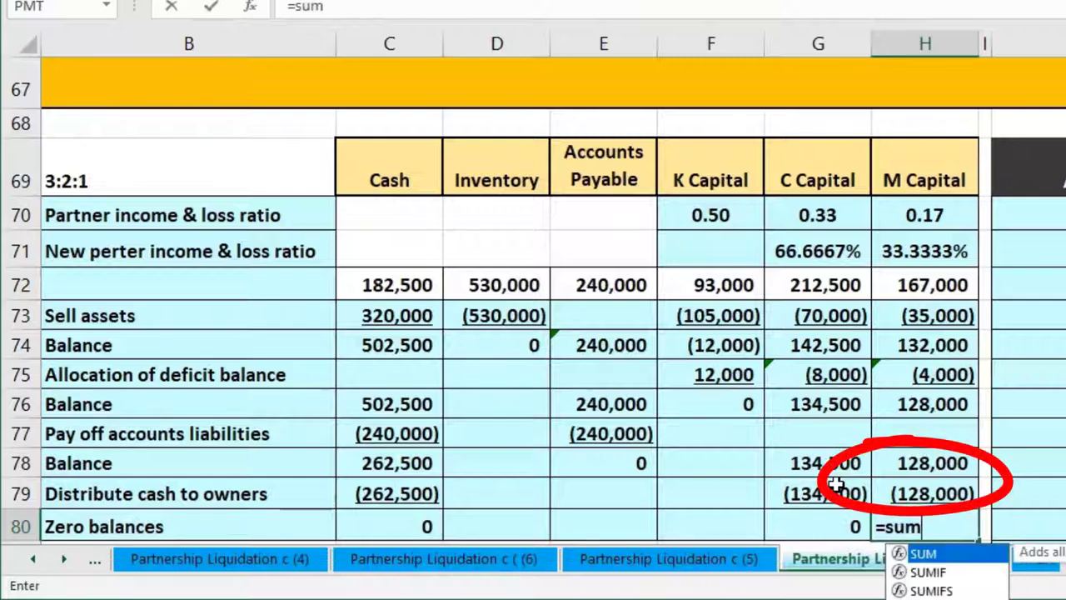
pyautogui.press('Tab')
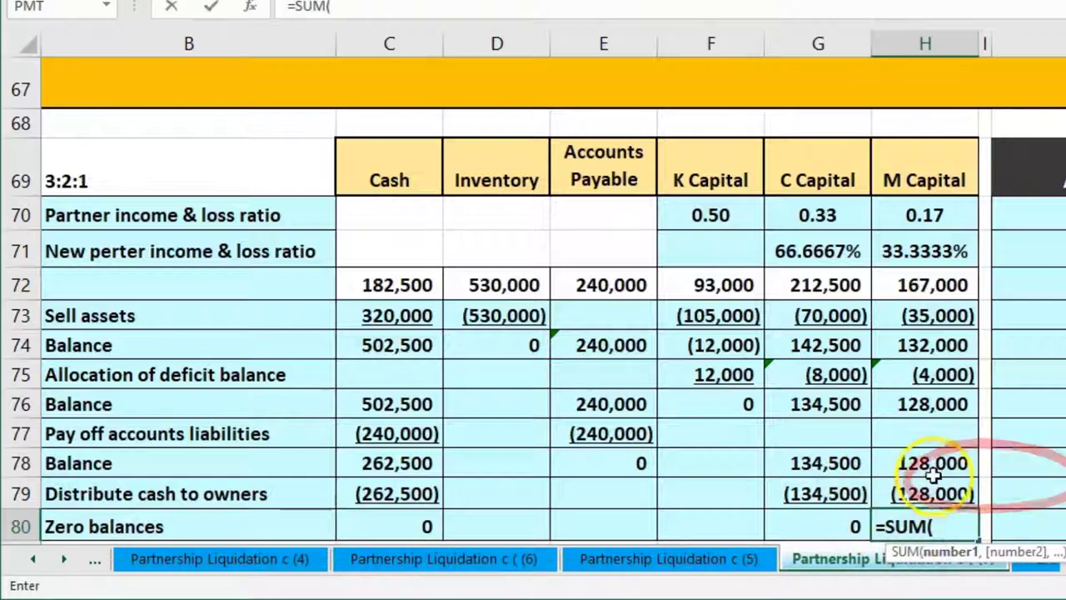
pyautogui.moveTo(933, 473); pyautogui.dragTo(932, 484)
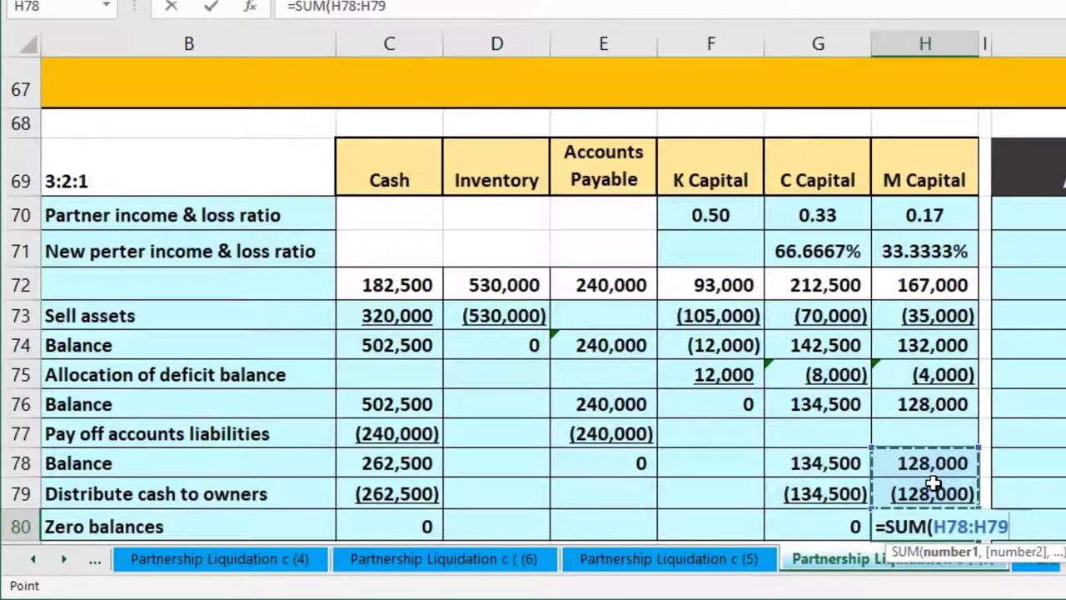
pyautogui.press('Tab')
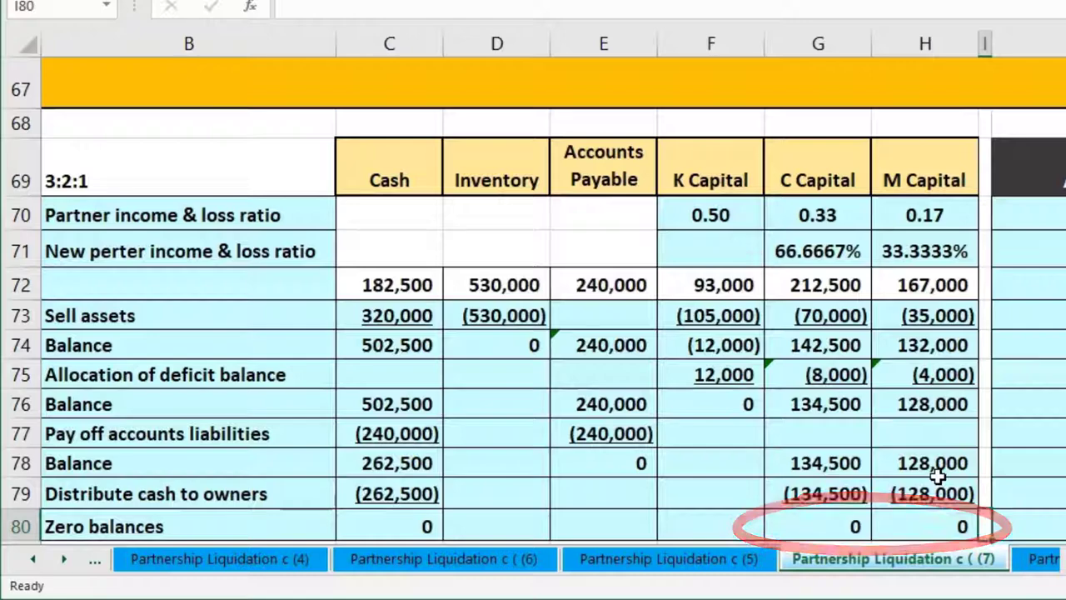
pyautogui.click(1062, 357)
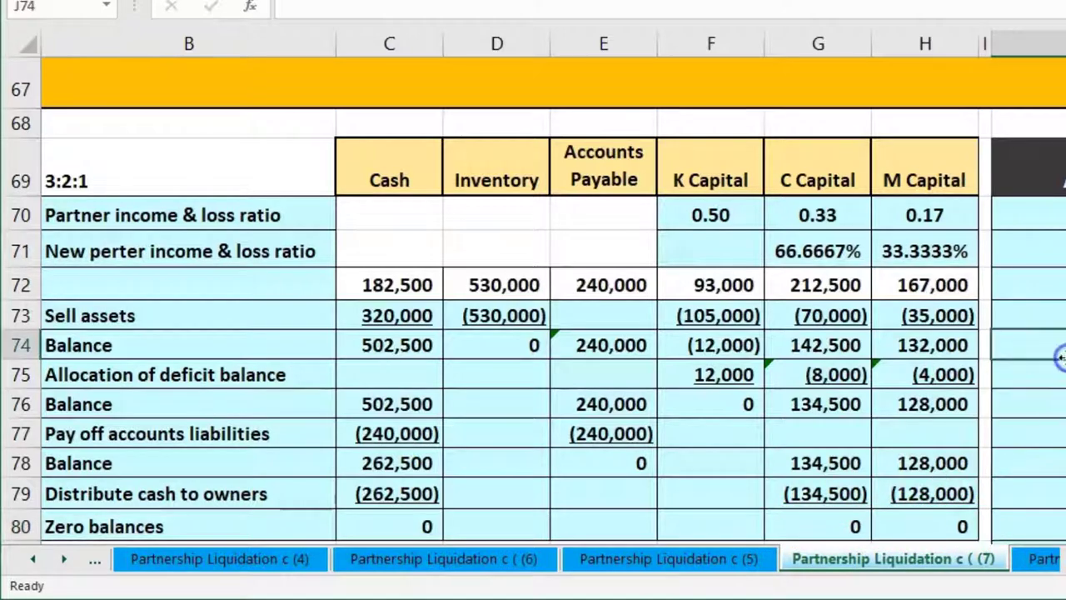
# - Compare the beginning trial balance in column O with the opening liability and capital balances in row 72 of the liquidation worksheet
pyautogui.press('Right')
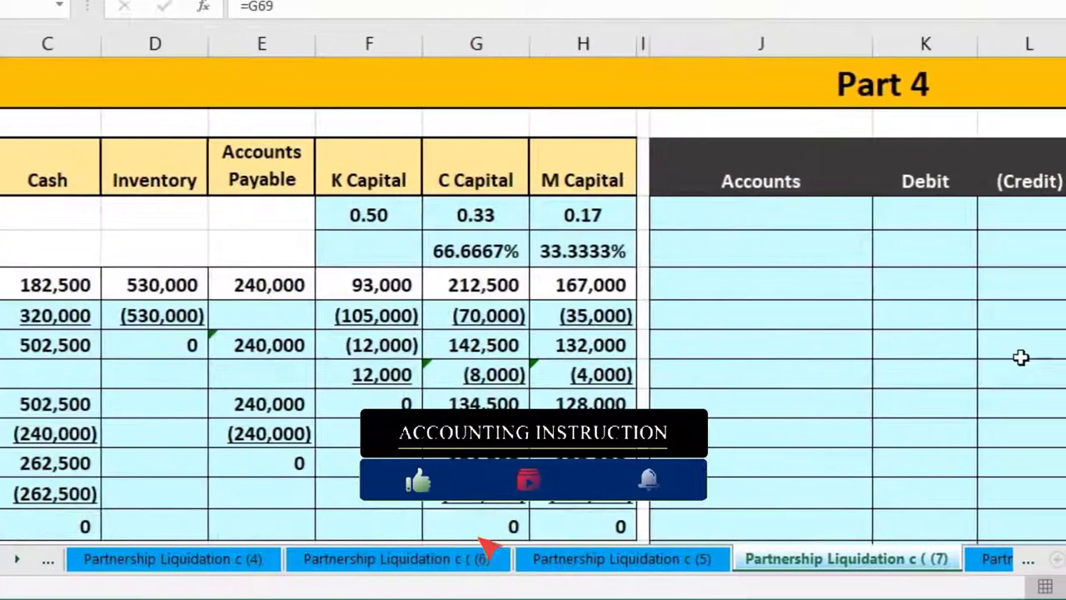
pyautogui.press('Right')
pyautogui.press('Right')
pyautogui.press('Right')
pyautogui.press('Right')
pyautogui.press('Right')
pyautogui.press('Right')
pyautogui.press('Right')
pyautogui.press('Right')
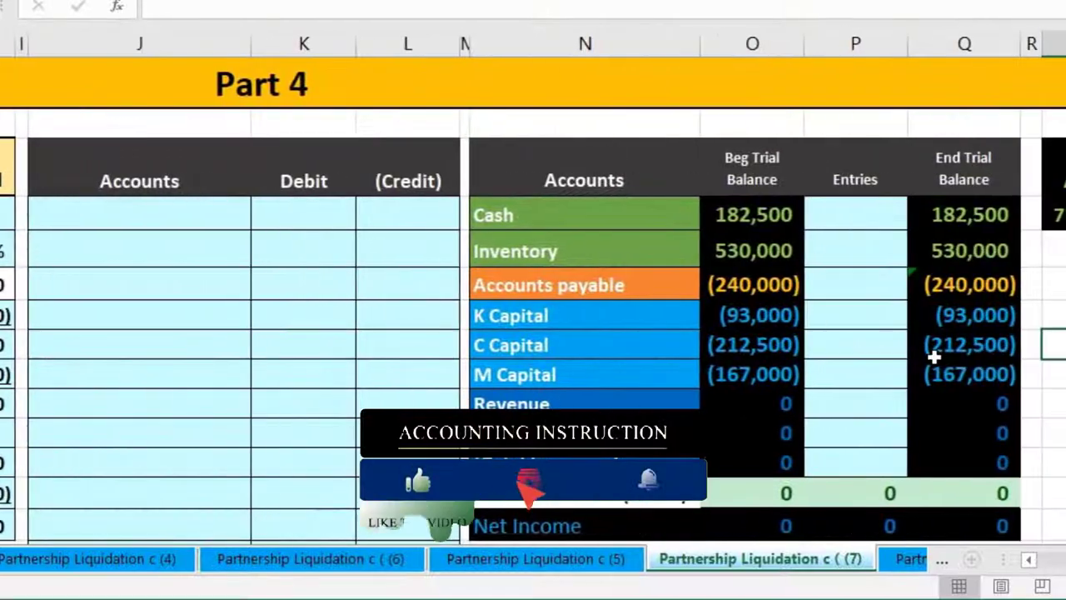
pyautogui.moveTo(754, 215); pyautogui.dragTo(752, 403)
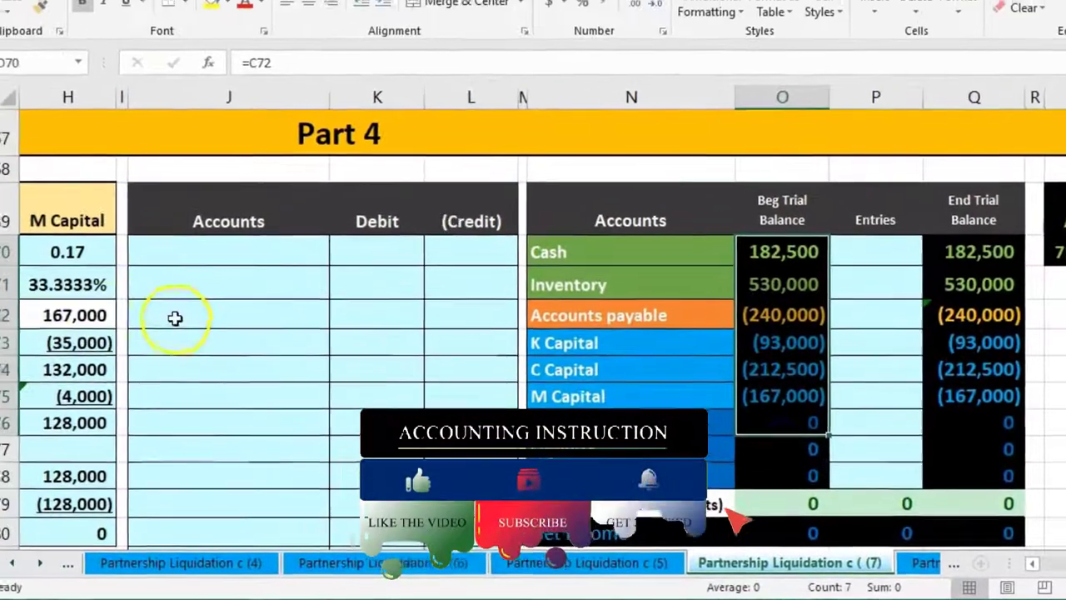
pyautogui.moveTo(93, 316); pyautogui.dragTo(190, 316)
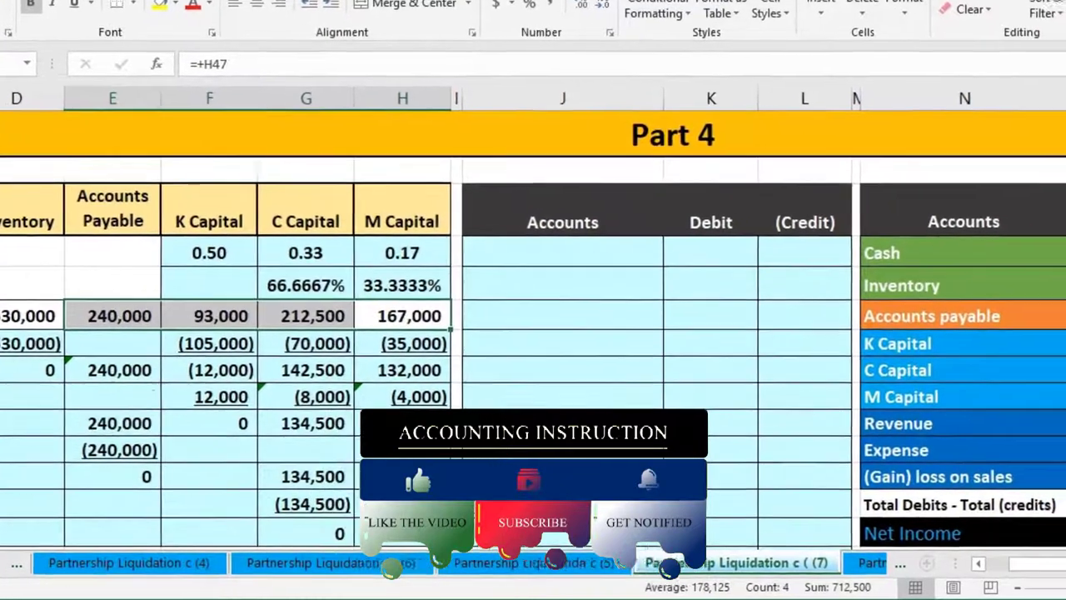
pyautogui.click(1065, 563)
pyautogui.moveTo(708, 250); pyautogui.dragTo(696, 290)
pyautogui.moveTo(584, 325); pyautogui.dragTo(655, 389)
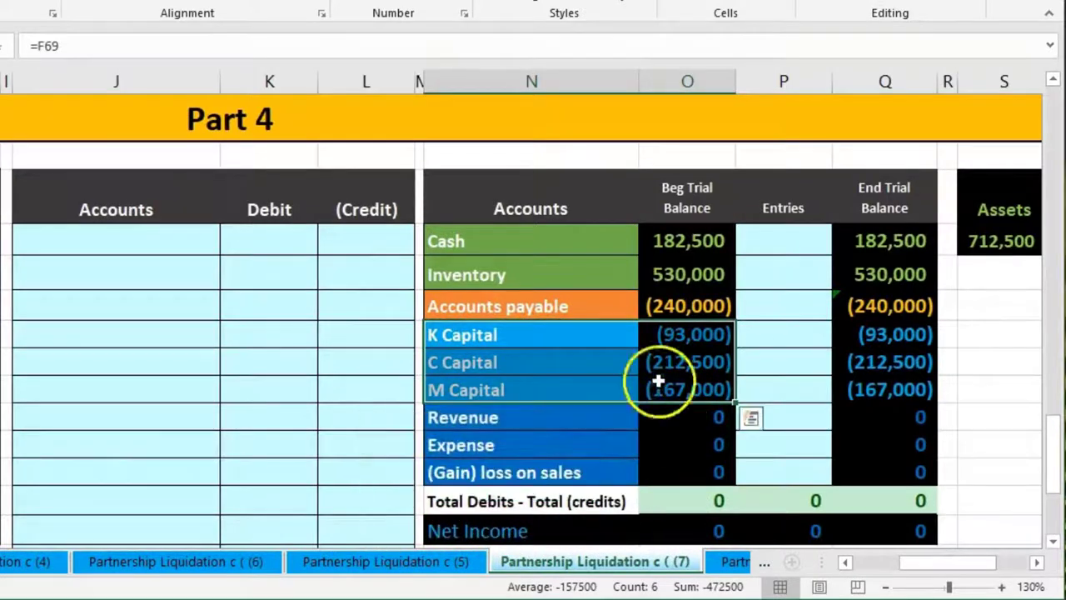
# - Examine the beginning trial balance's debit-credit total, net income formula and account names to see which accounts the asset sale affects
pyautogui.moveTo(694, 241); pyautogui.dragTo(695, 309)
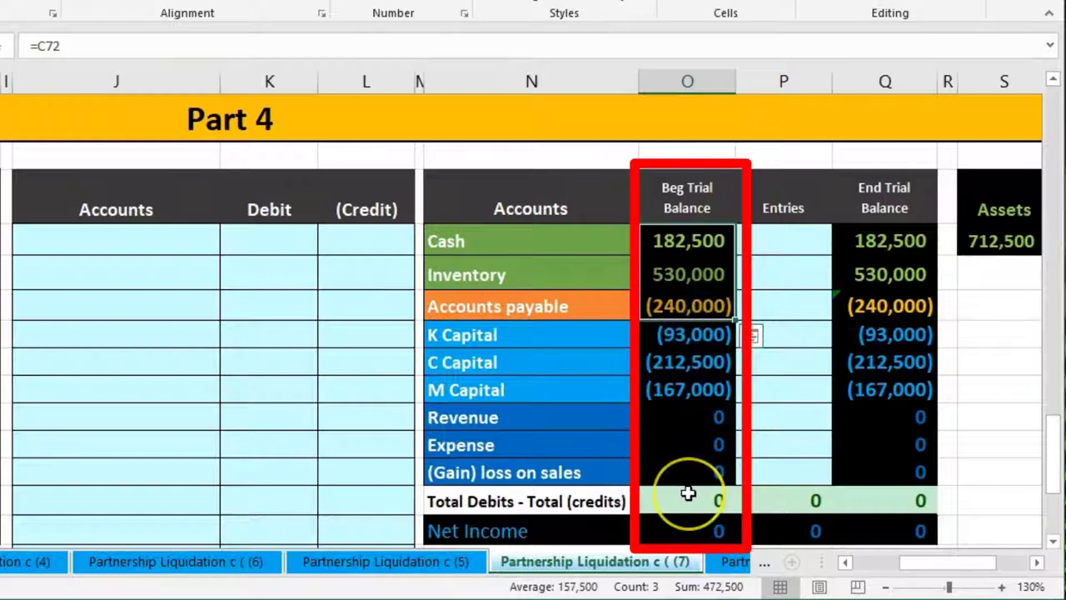
pyautogui.click(688, 493)
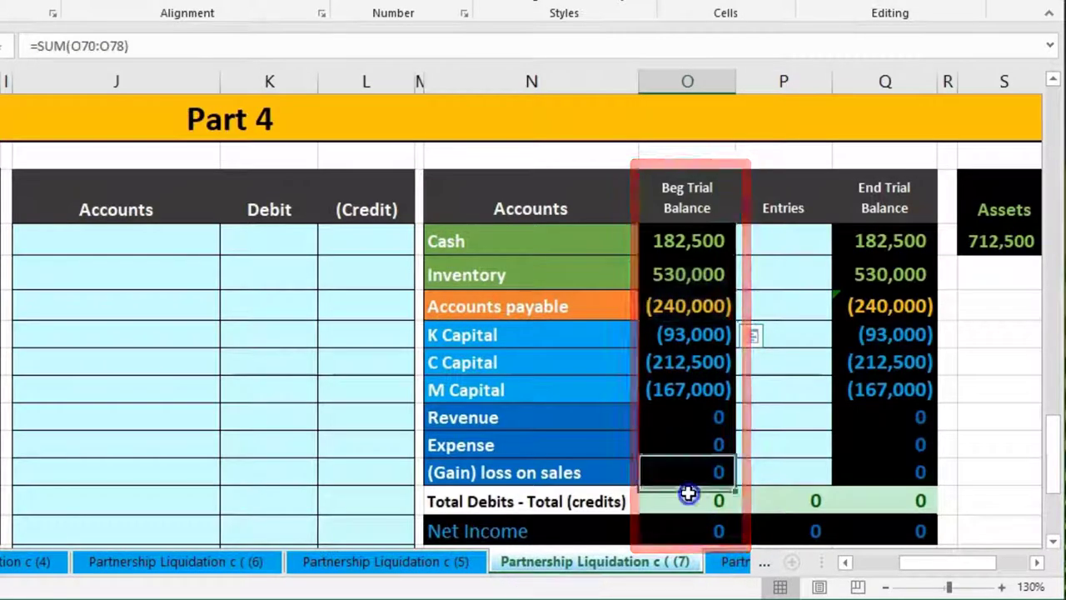
pyautogui.doubleClick(688, 493)
pyautogui.press('Return')
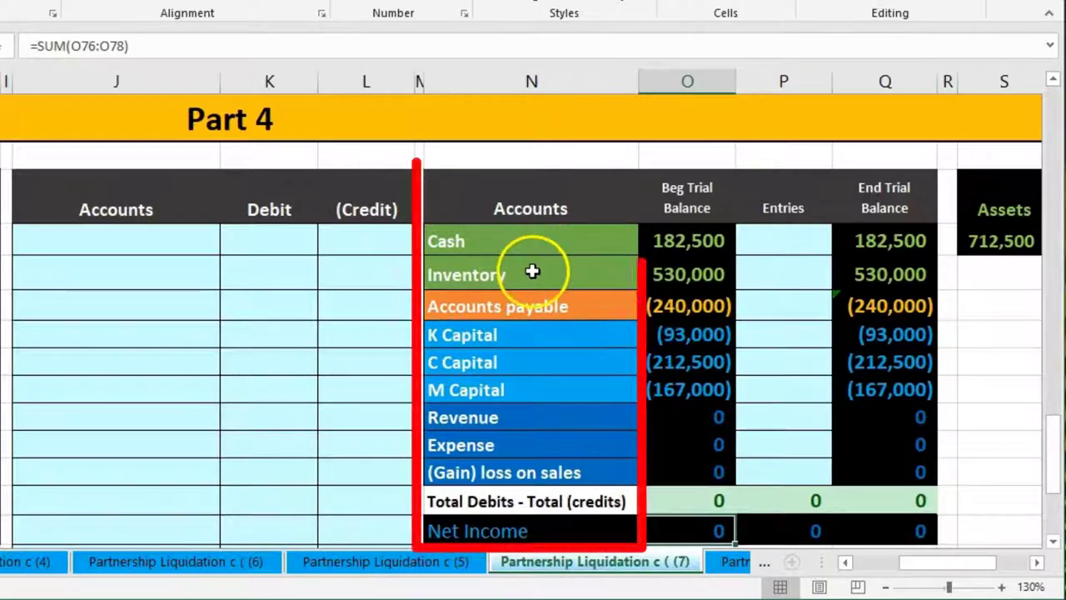
pyautogui.click(509, 243)
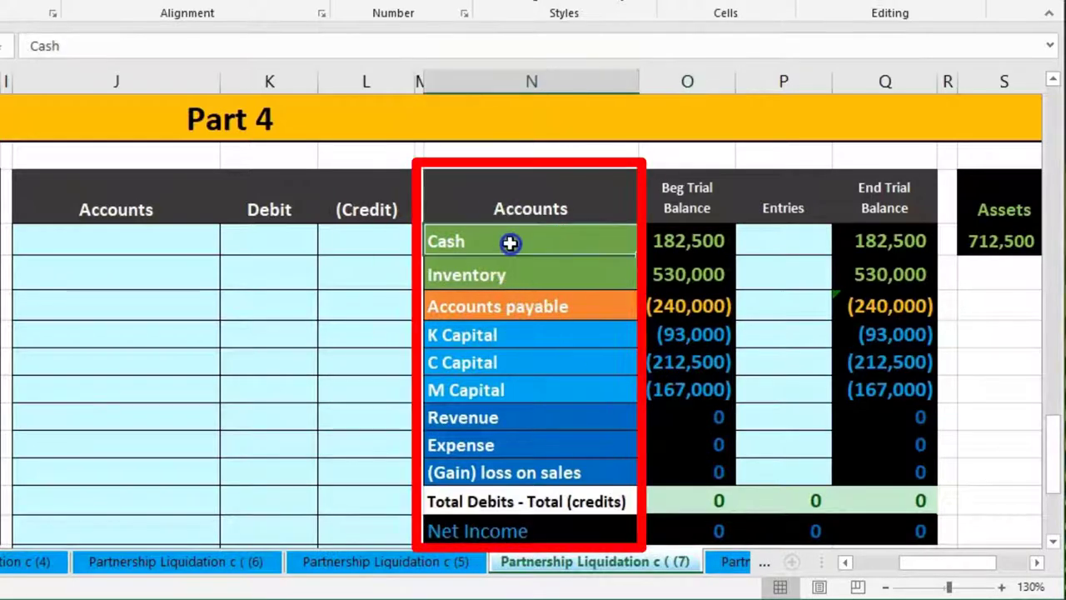
pyautogui.click(512, 308)
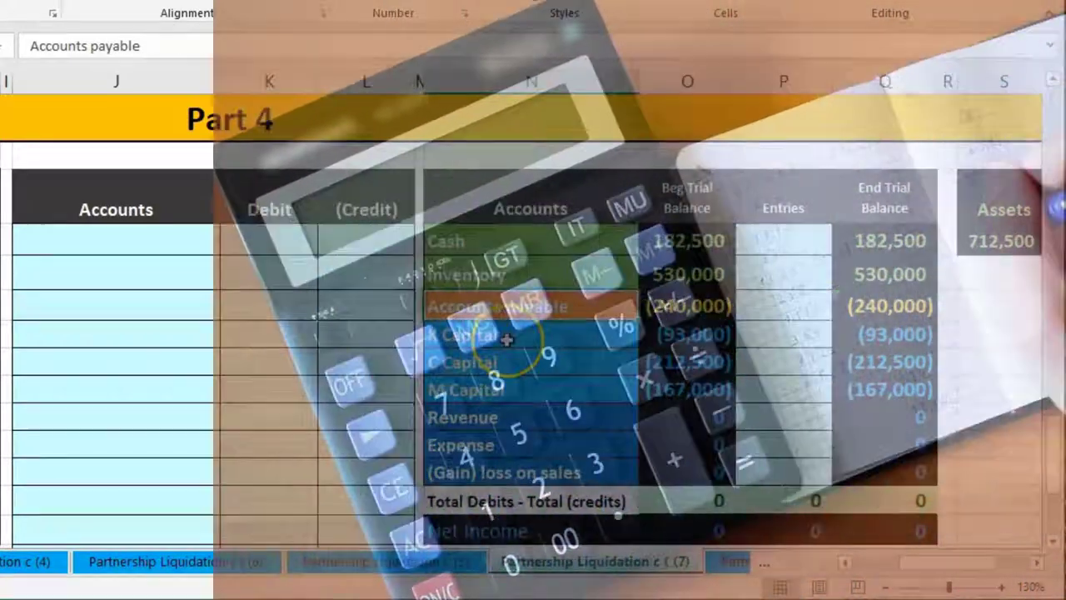
pyautogui.click(506, 336)
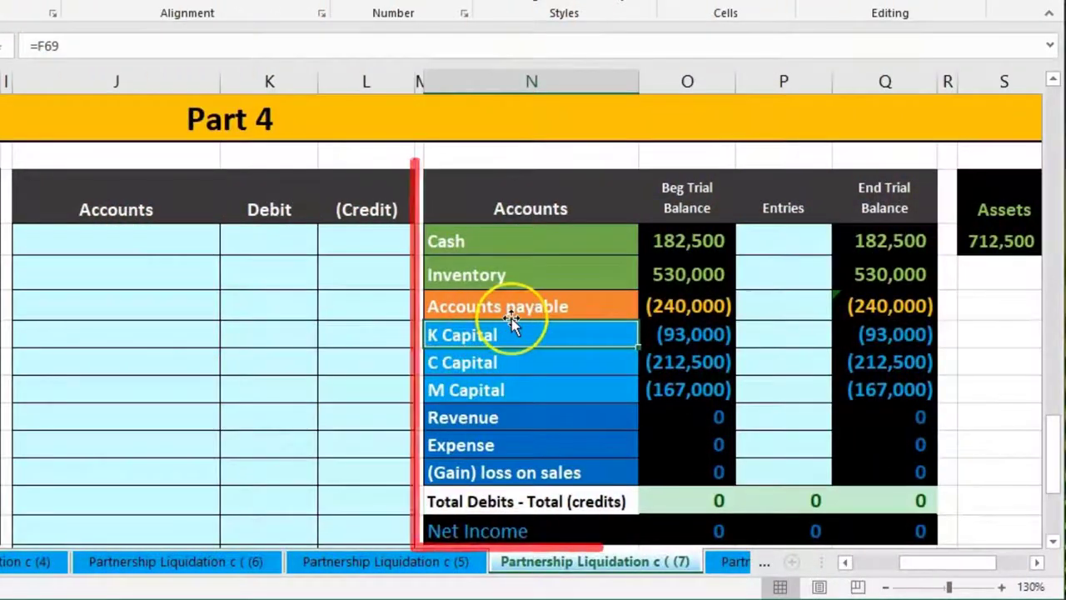
pyautogui.click(532, 271)
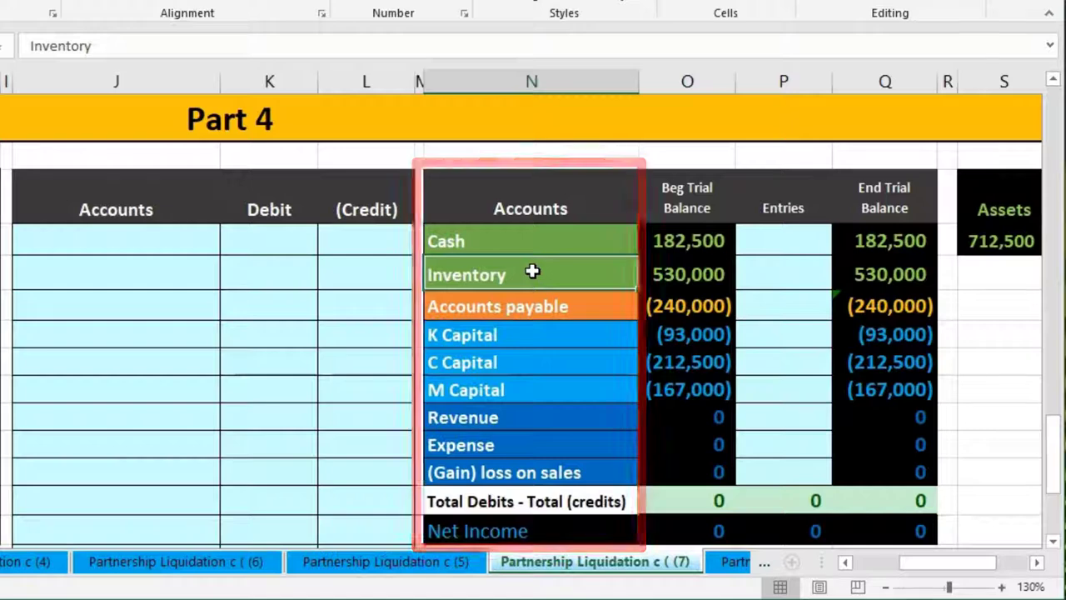
# - Copy the Cash account name from N70 into J70 as values only
pyautogui.click(532, 246)
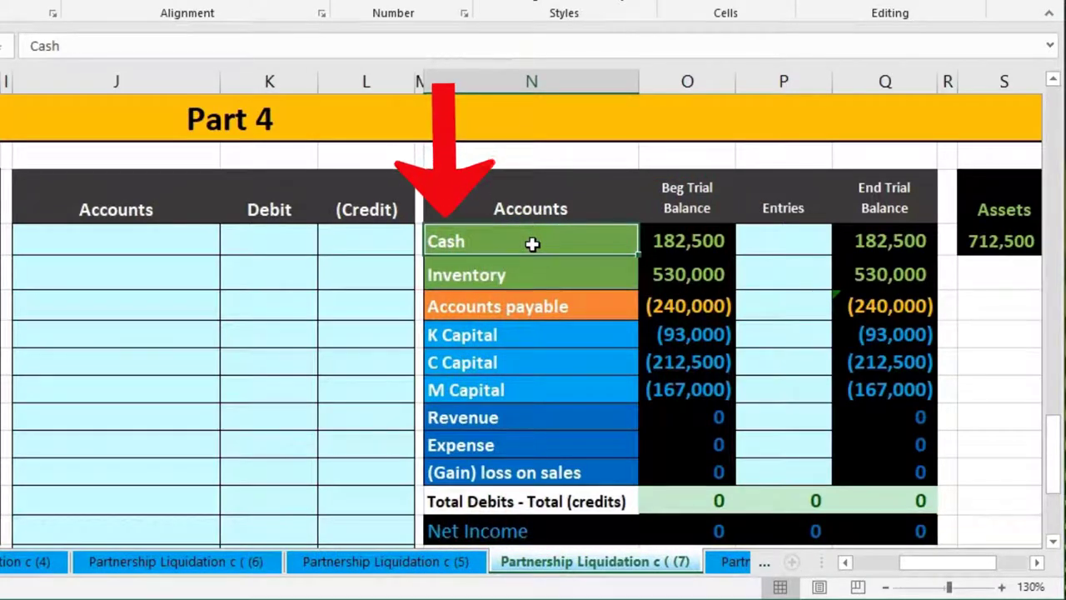
pyautogui.rightClick(533, 244)
pyautogui.click(547, 284)
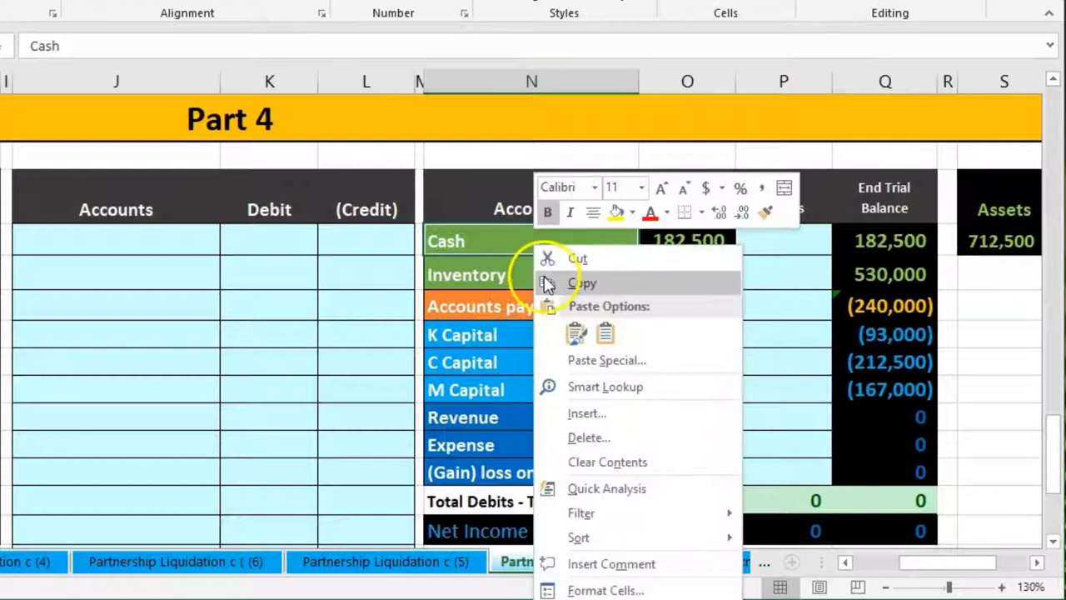
pyautogui.click(179, 236)
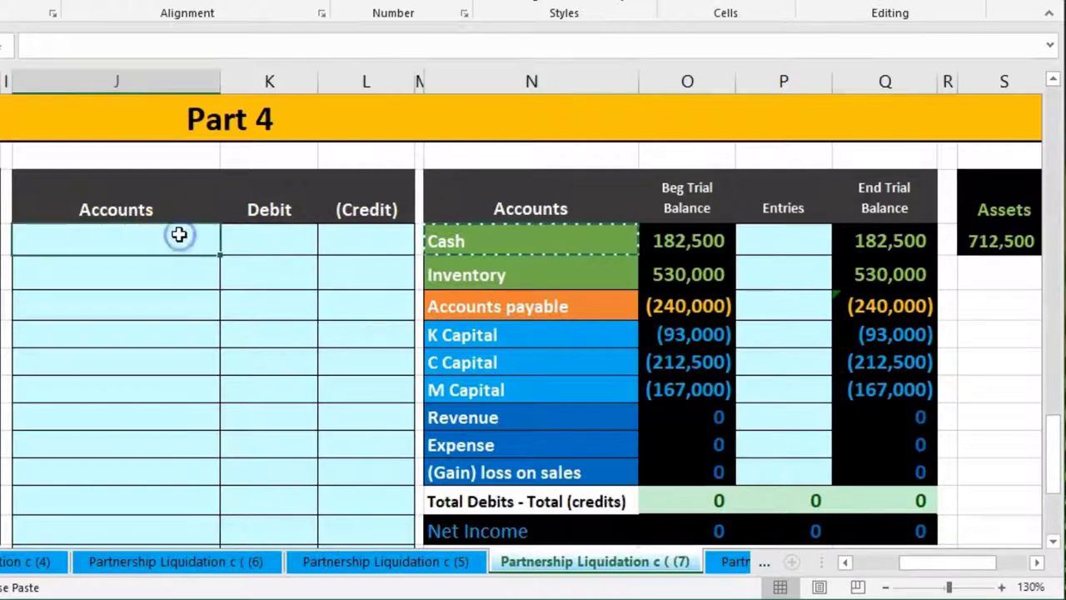
pyautogui.rightClick(179, 236)
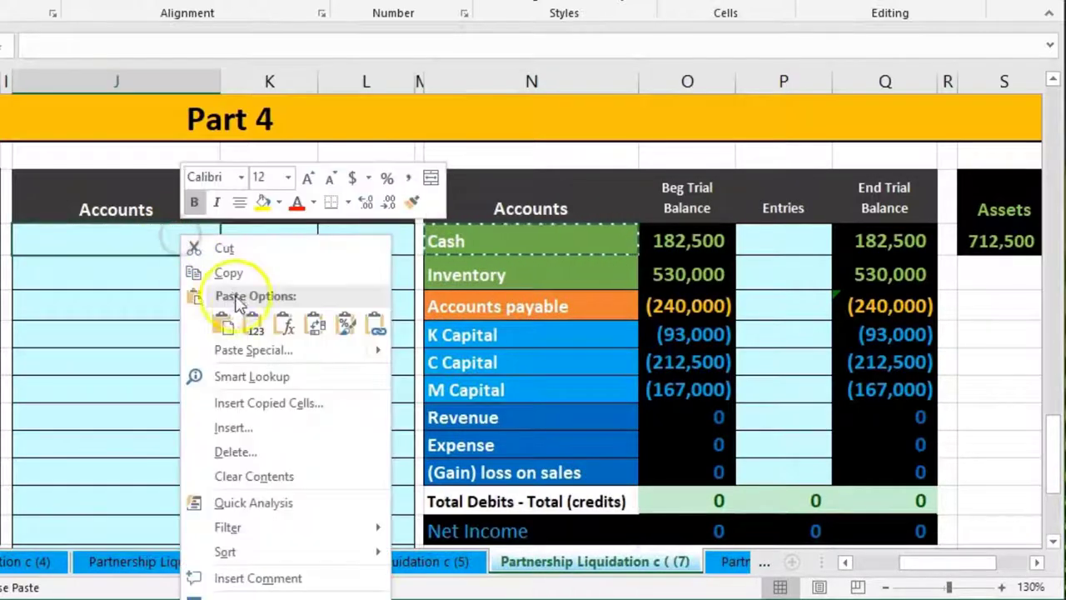
pyautogui.click(254, 323)
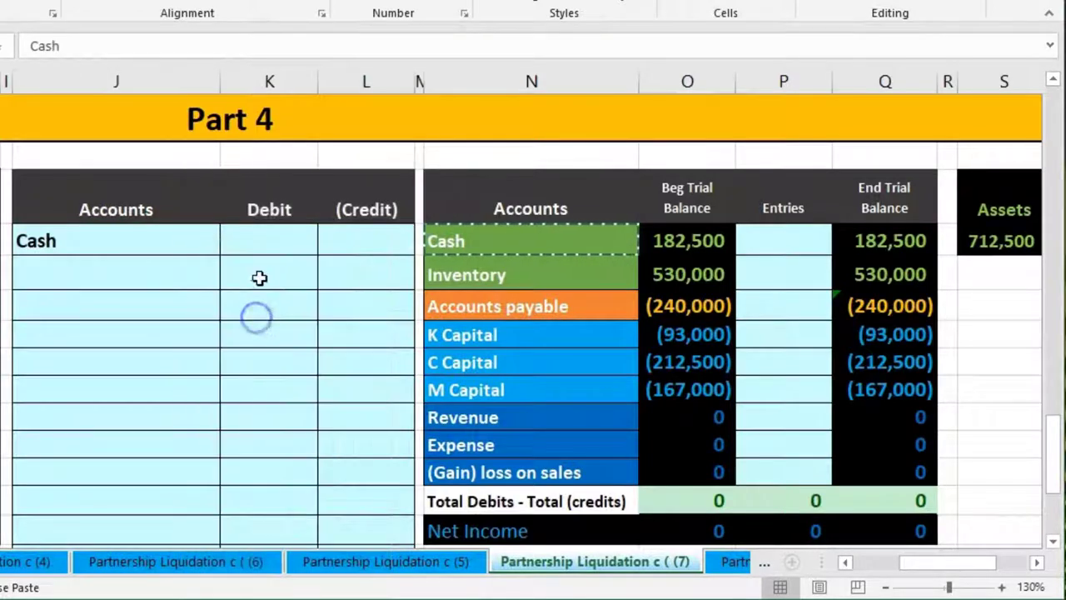
# - Record a 320,000 debit to Cash in K70
pyautogui.click(265, 247)
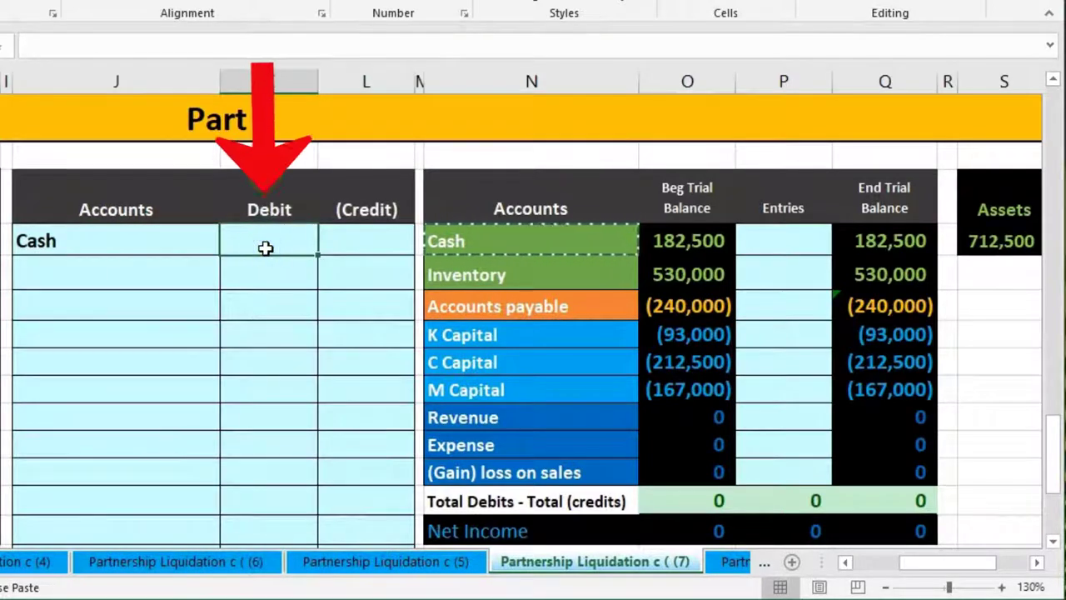
pyautogui.write('320')
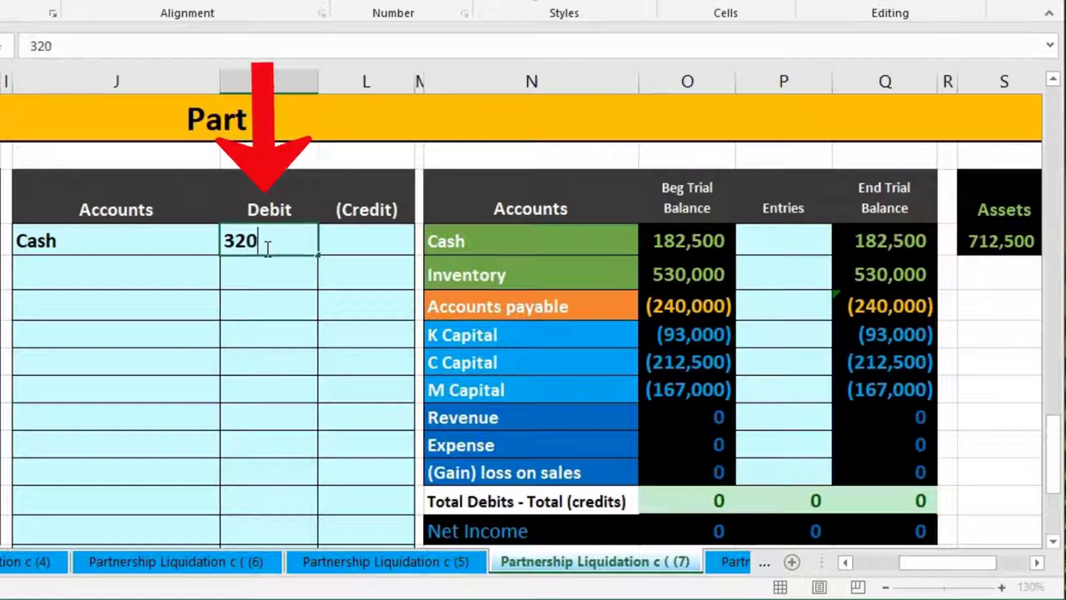
pyautogui.write(',000')
pyautogui.press('Return')
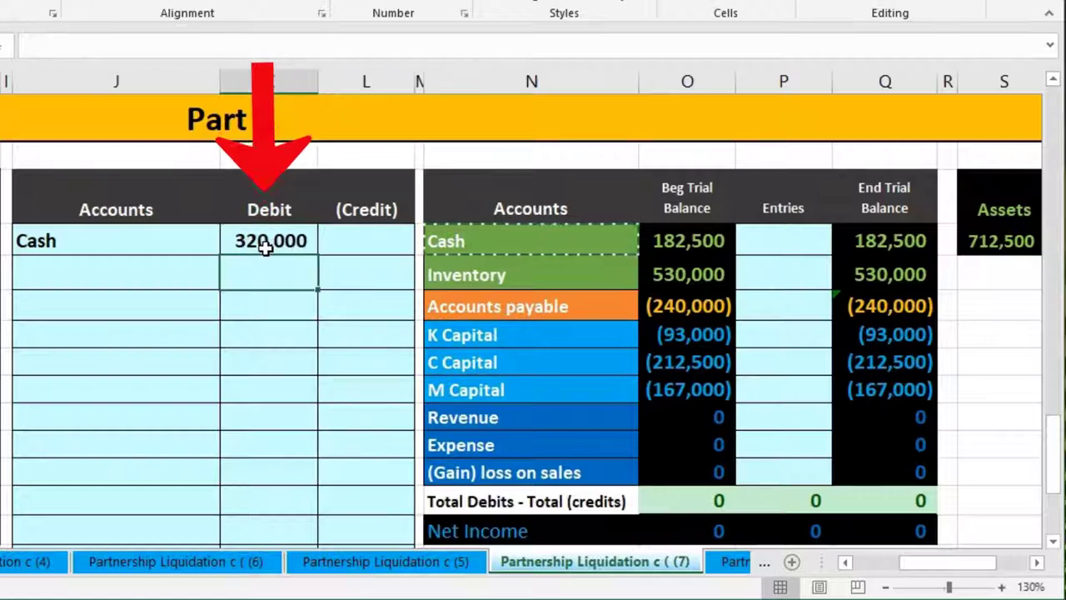
# - Copy the Inventory account name from N71 into J71 as values only and indent it one level
pyautogui.click(512, 275)
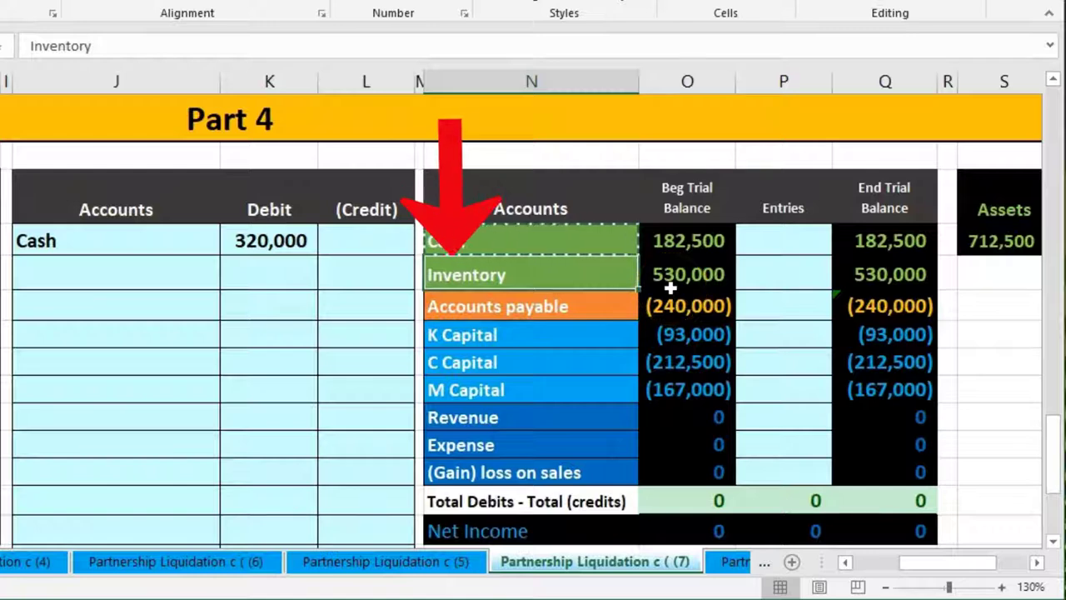
pyautogui.rightClick(558, 273)
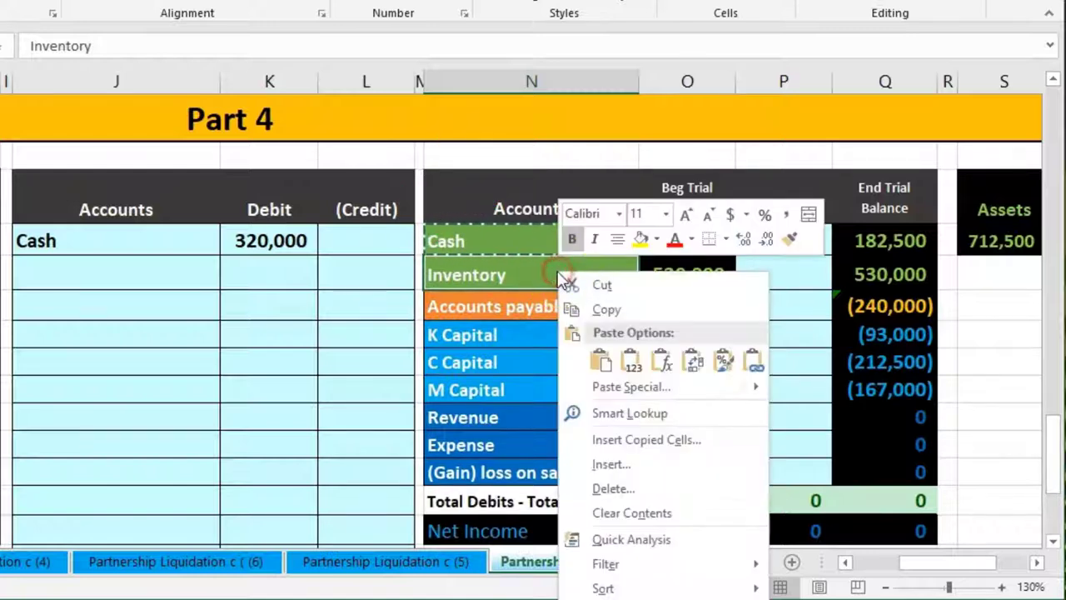
pyautogui.click(583, 308)
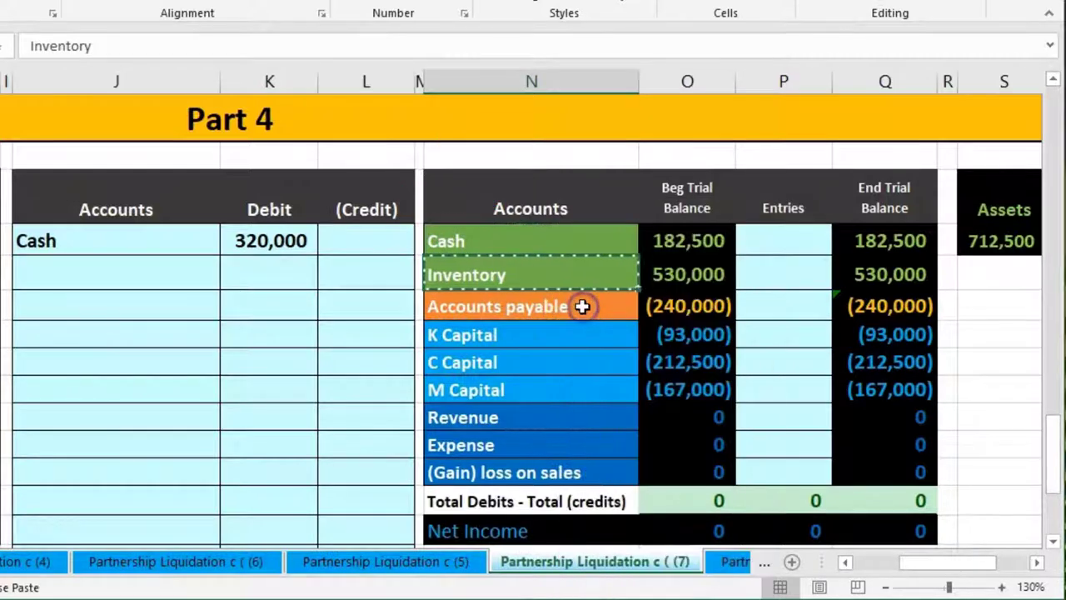
pyautogui.click(166, 273)
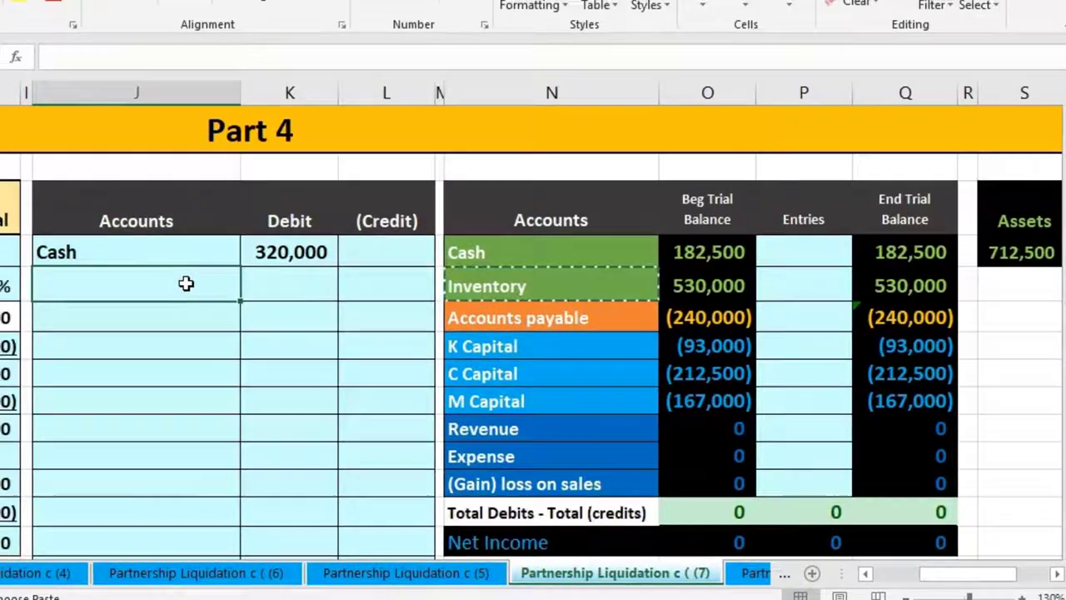
pyautogui.rightClick(166, 272)
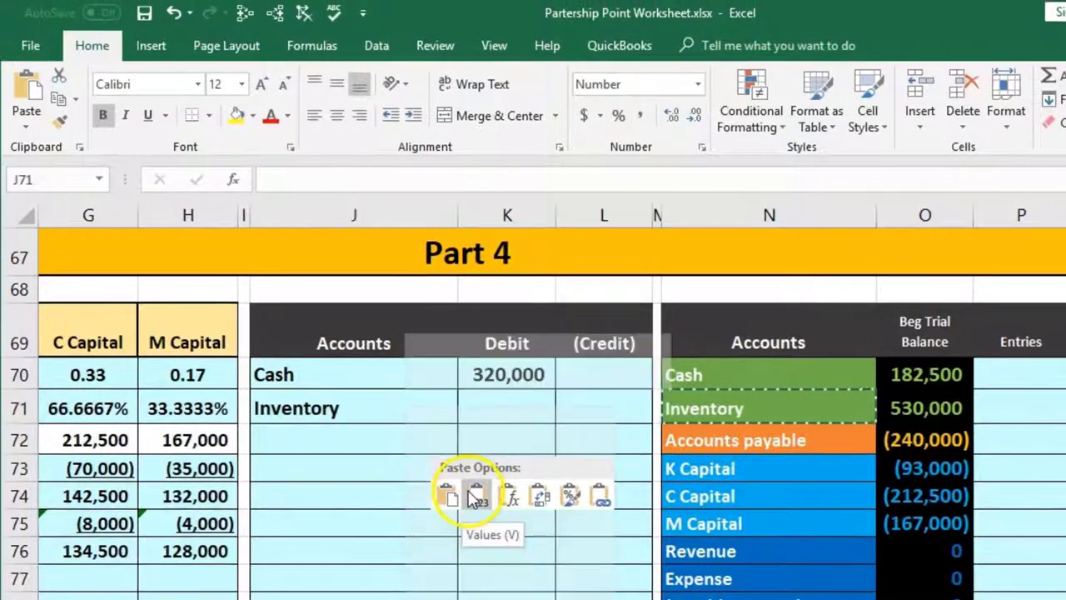
pyautogui.click(476, 498)
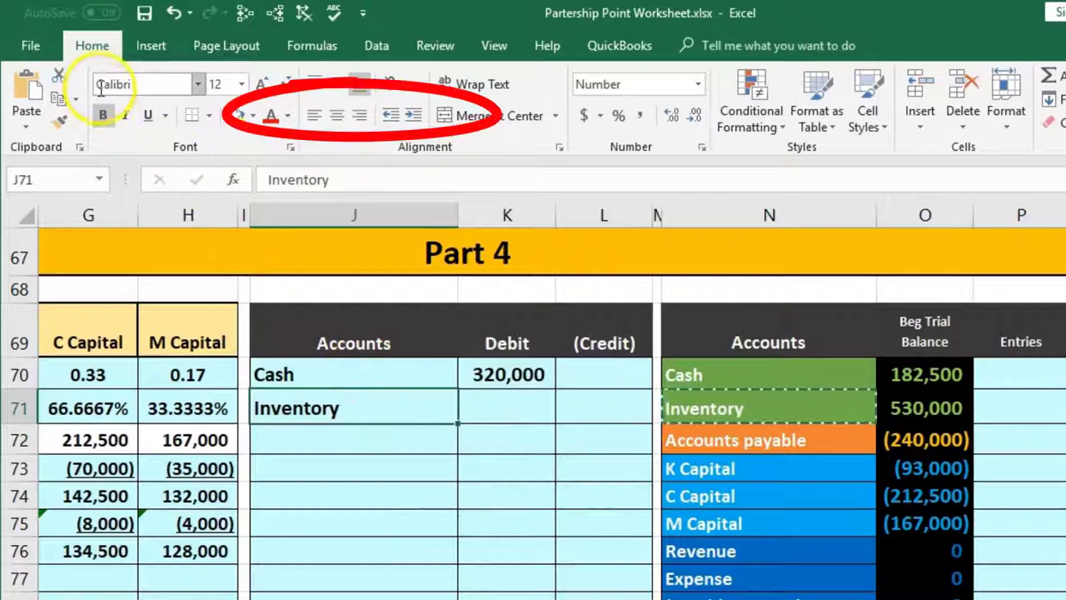
pyautogui.click(412, 115)
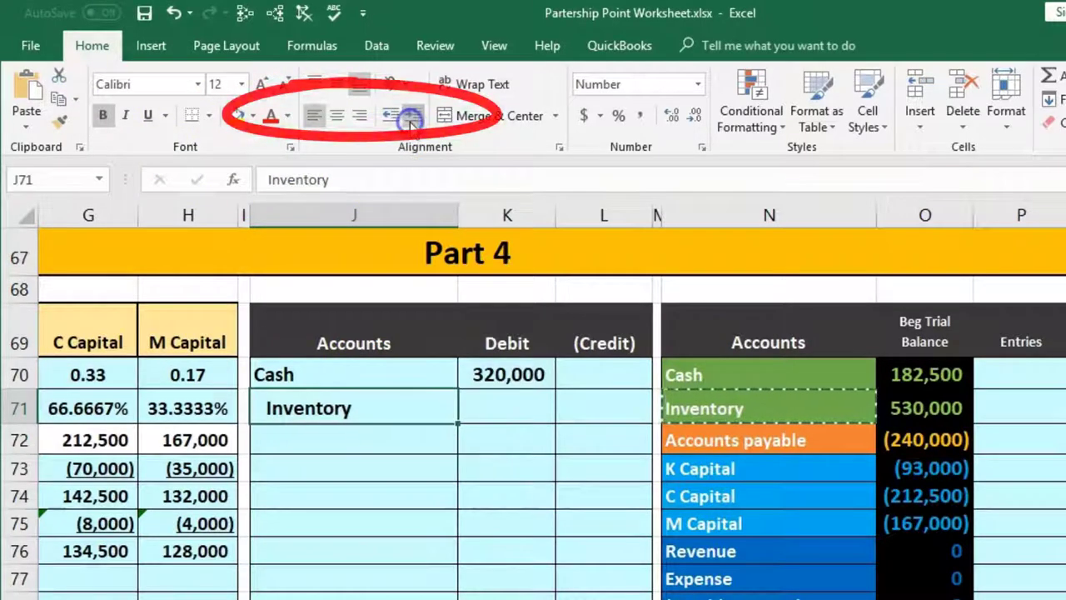
# - Record a credit of -530000 to Inventory in L71
pyautogui.click(600, 409)
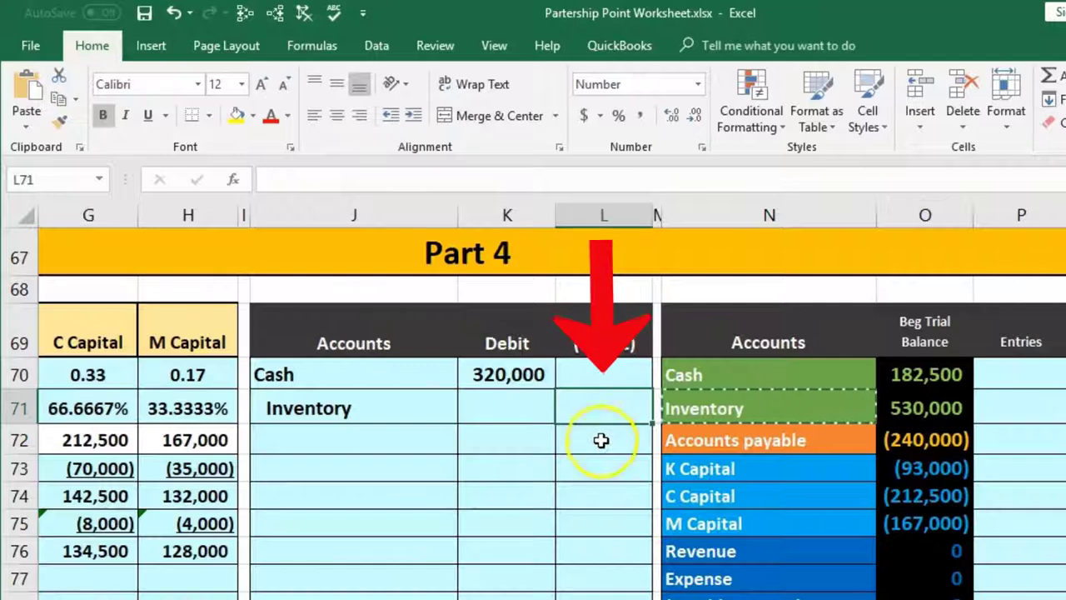
pyautogui.write('-530000')
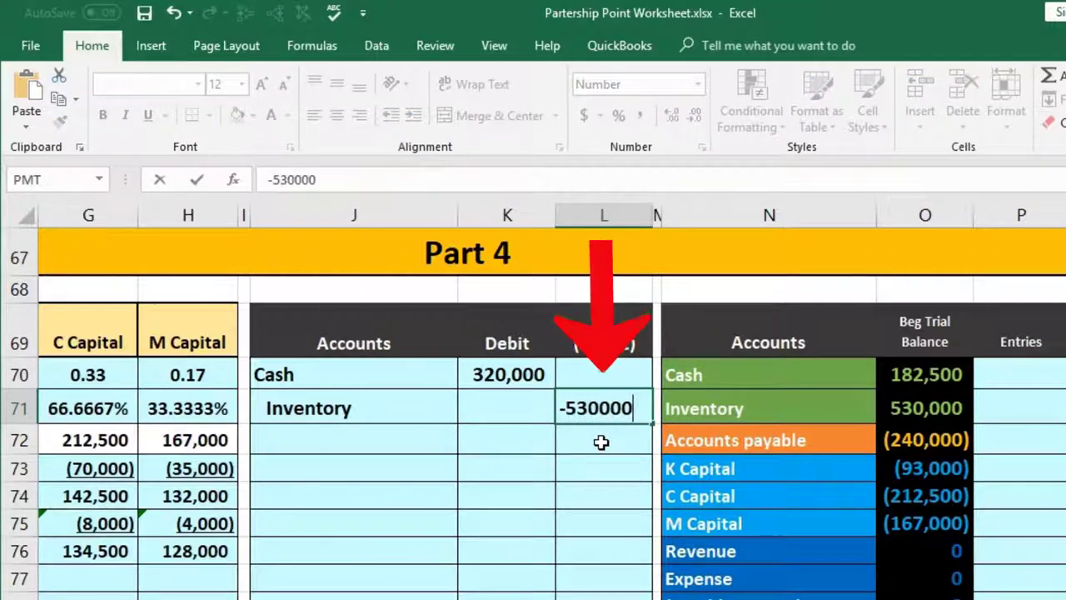
pyautogui.press('Return')
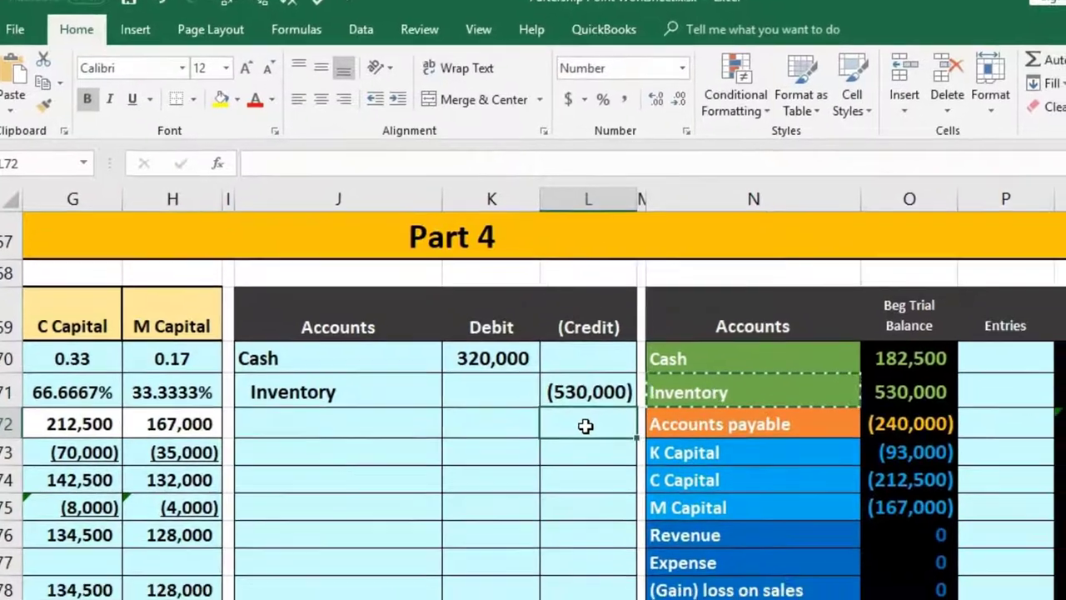
# - Check the sum of the journal amounts in K70:L71 to find the balancing debit for K72
pyautogui.moveTo(601, 408); pyautogui.dragTo(528, 377)
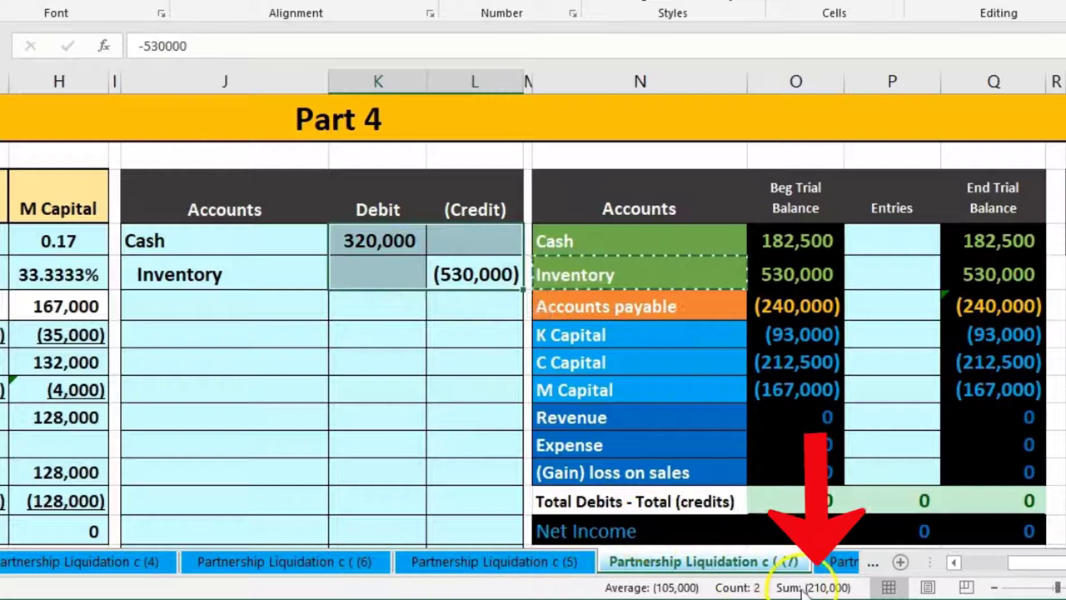
pyautogui.click(410, 317)
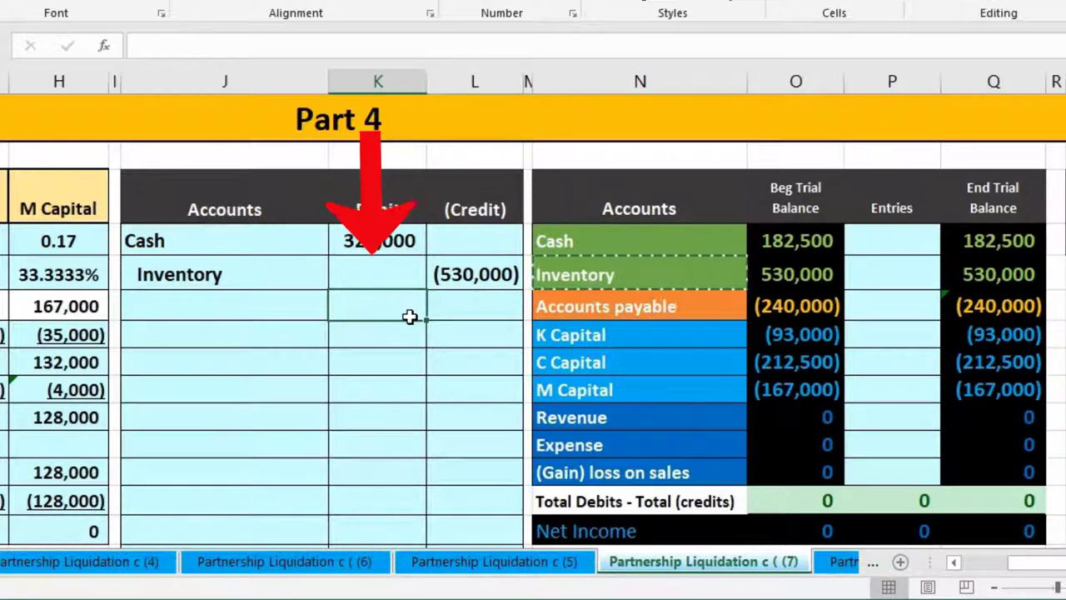
# - Calculate the balancing debit in K72 with the formula -SUM(K70:L71), below the cash and inventory lines
pyautogui.write('-sum')
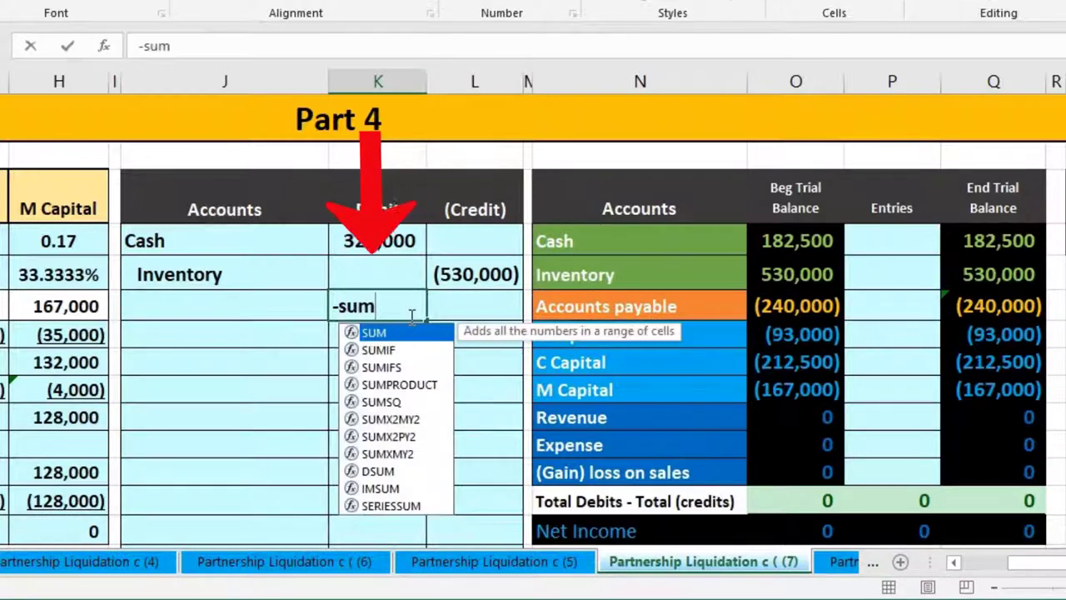
pyautogui.doubleClick(393, 335)
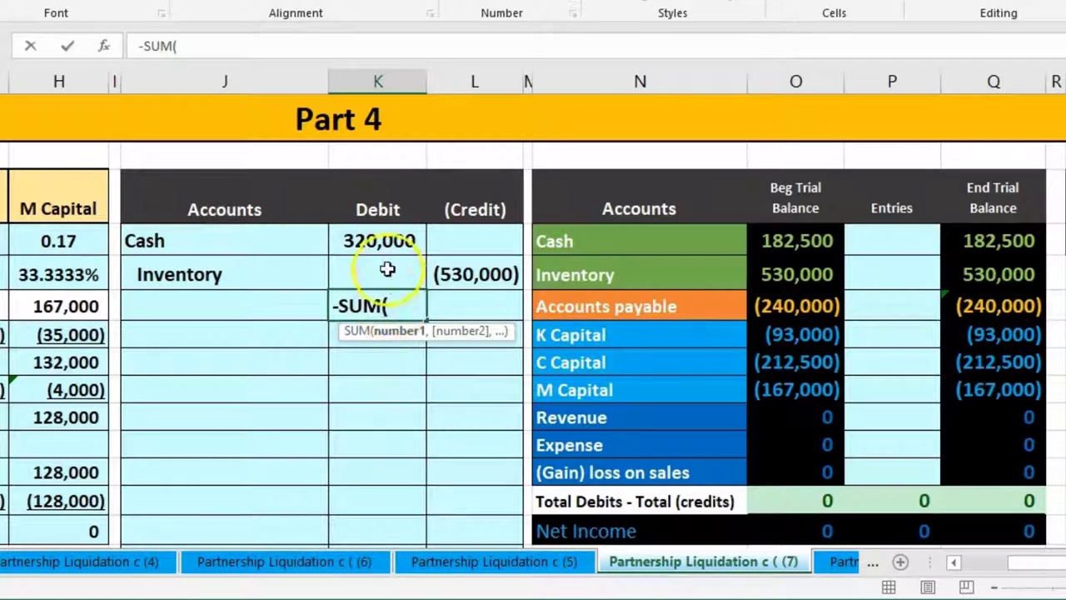
pyautogui.moveTo(379, 240); pyautogui.dragTo(457, 266)
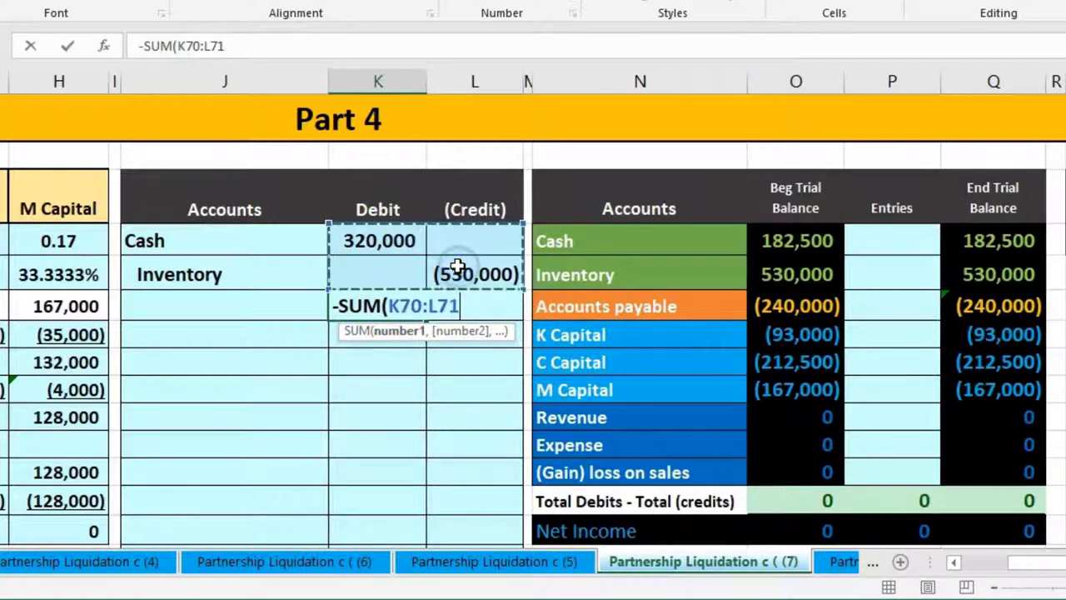
pyautogui.press('Return')
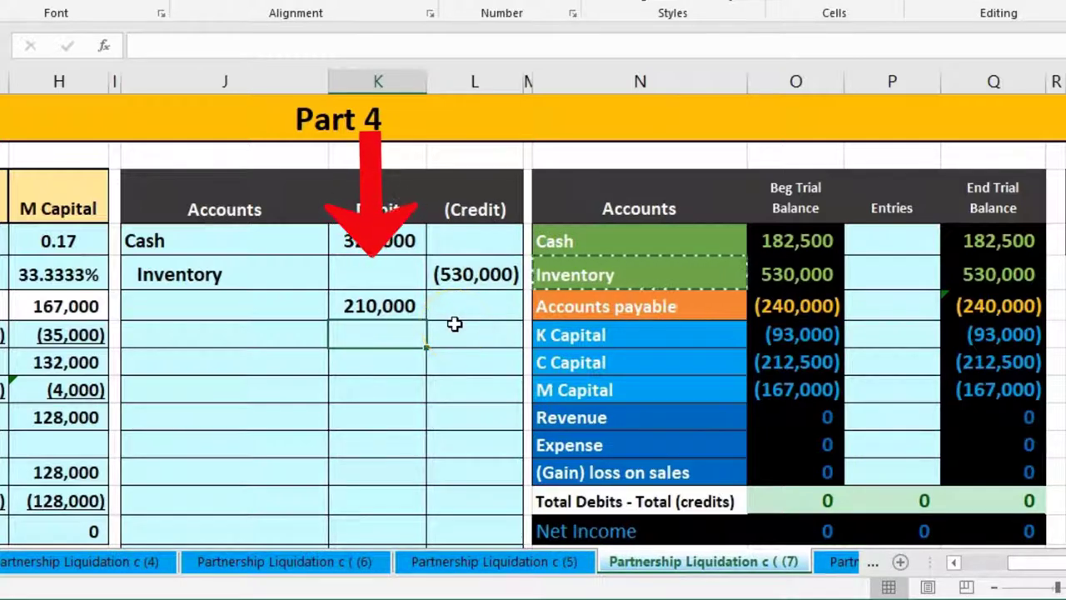
# - Copy the "(Gain) loss on sales" account name from the trial balance into J72 of the journal entry
pyautogui.click(319, 306)
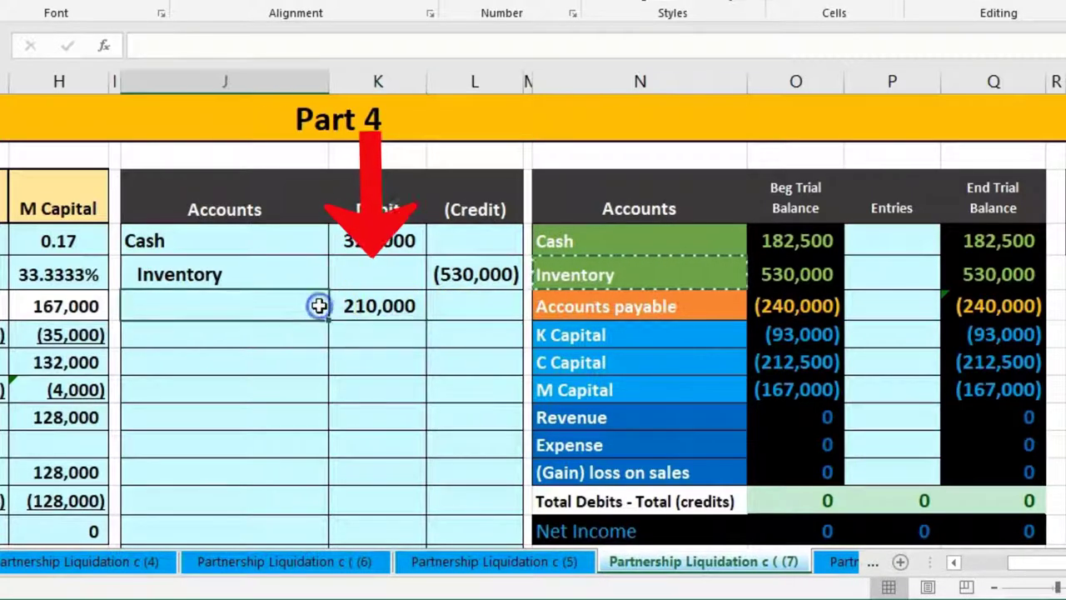
pyautogui.click(613, 472)
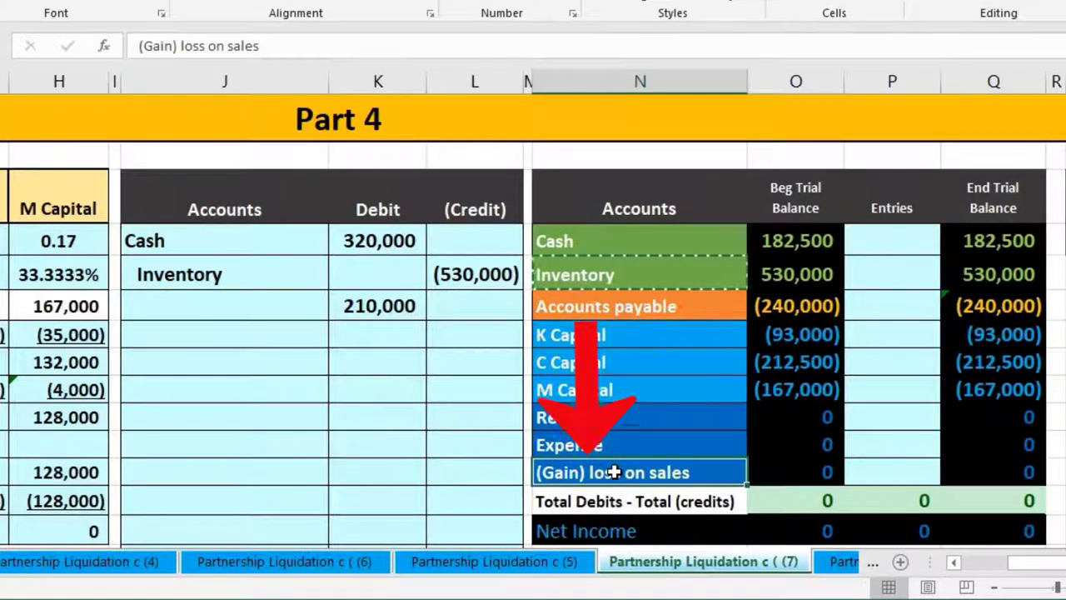
pyautogui.rightClick(613, 472)
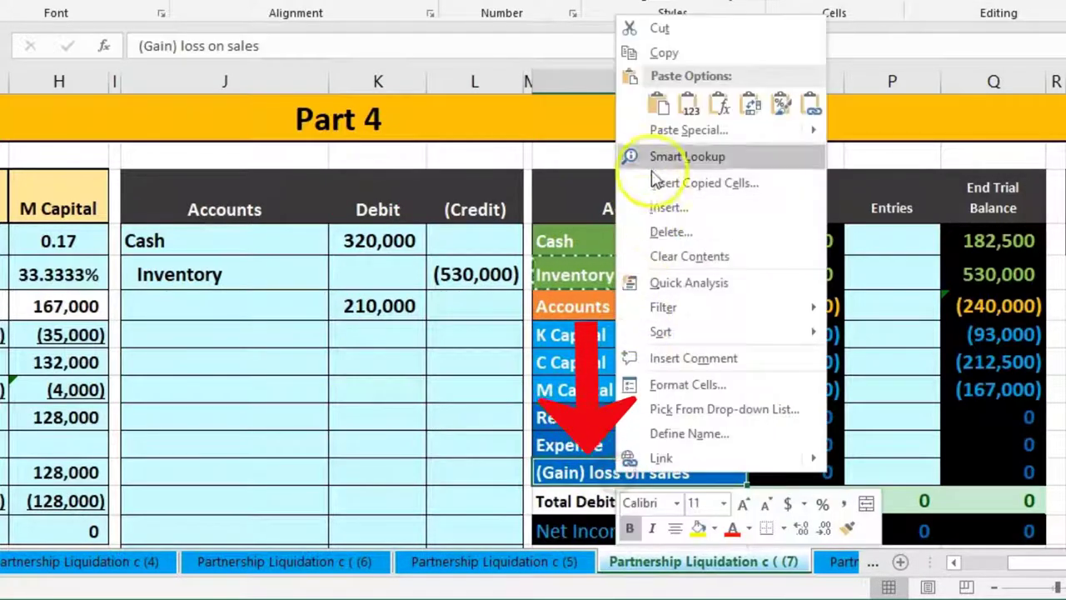
pyautogui.click(666, 51)
pyautogui.click(264, 303)
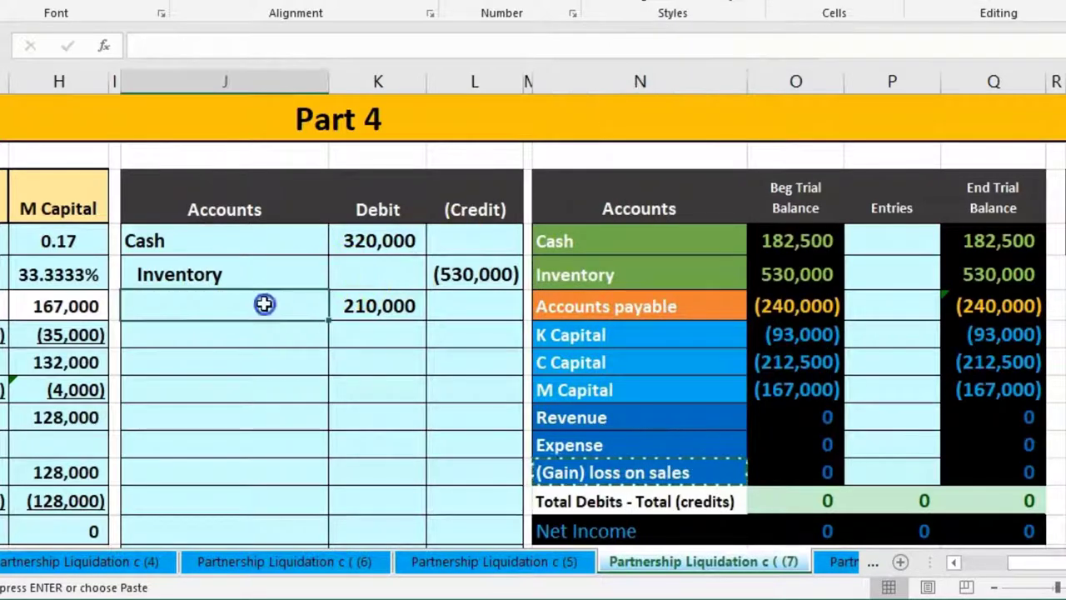
pyautogui.rightClick(282, 304)
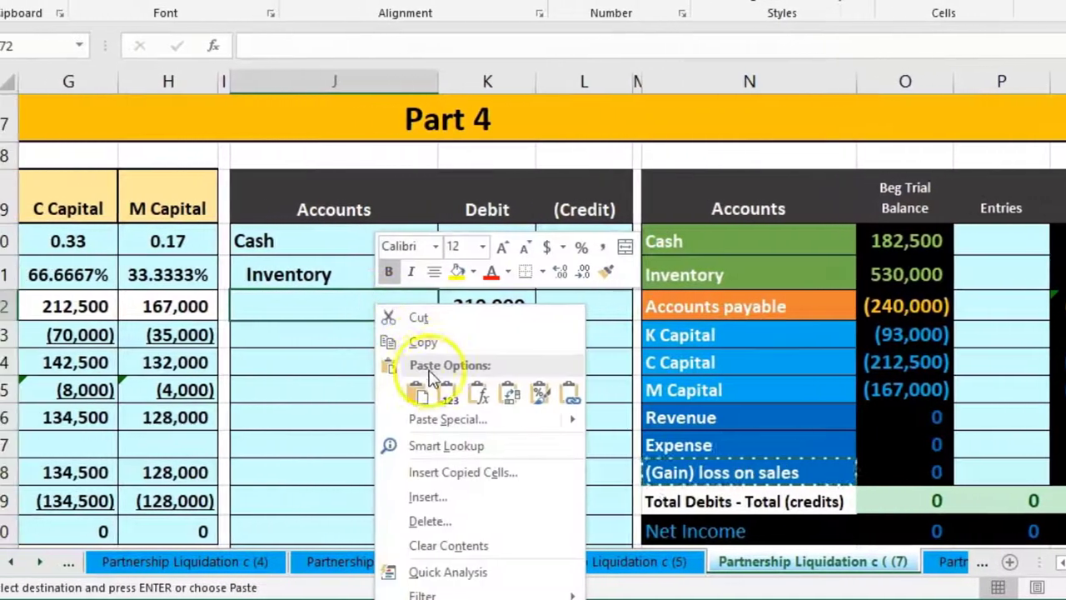
pyautogui.click(405, 388)
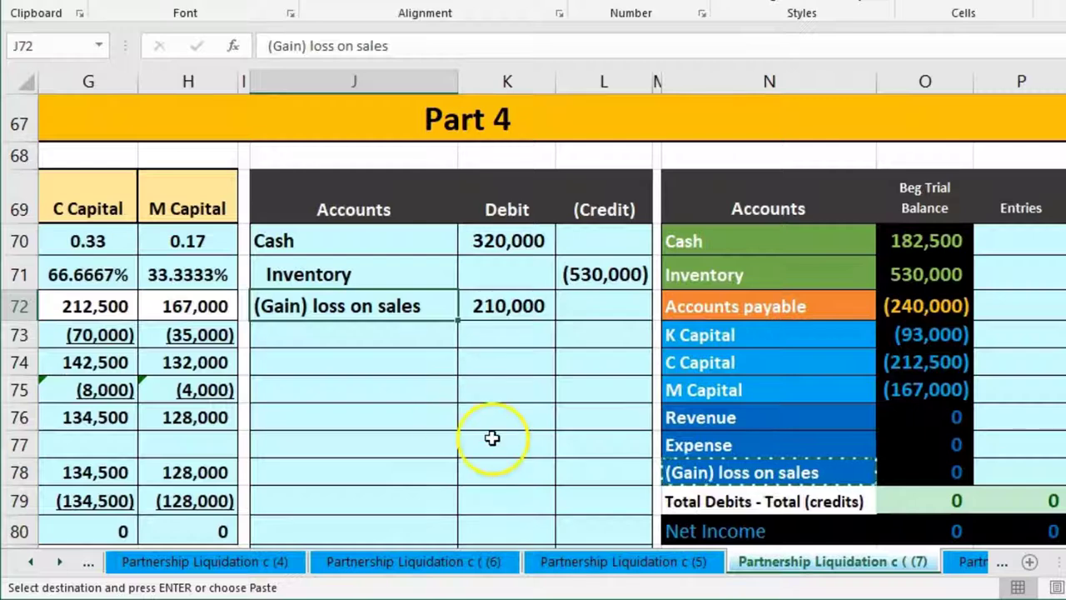
pyautogui.click(210, 358)
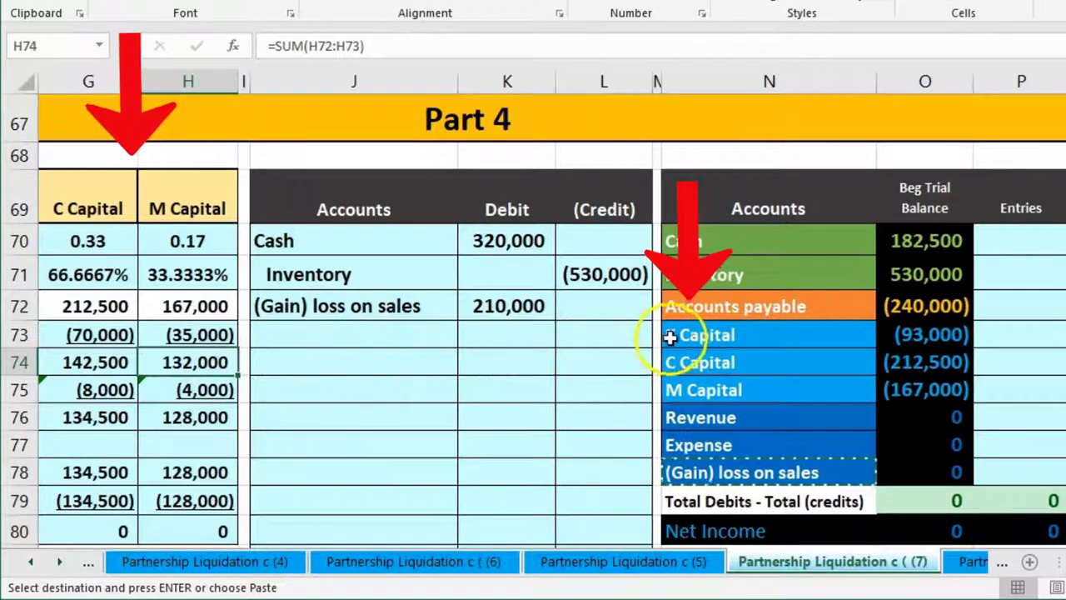
pyautogui.moveTo(671, 336); pyautogui.dragTo(695, 388)
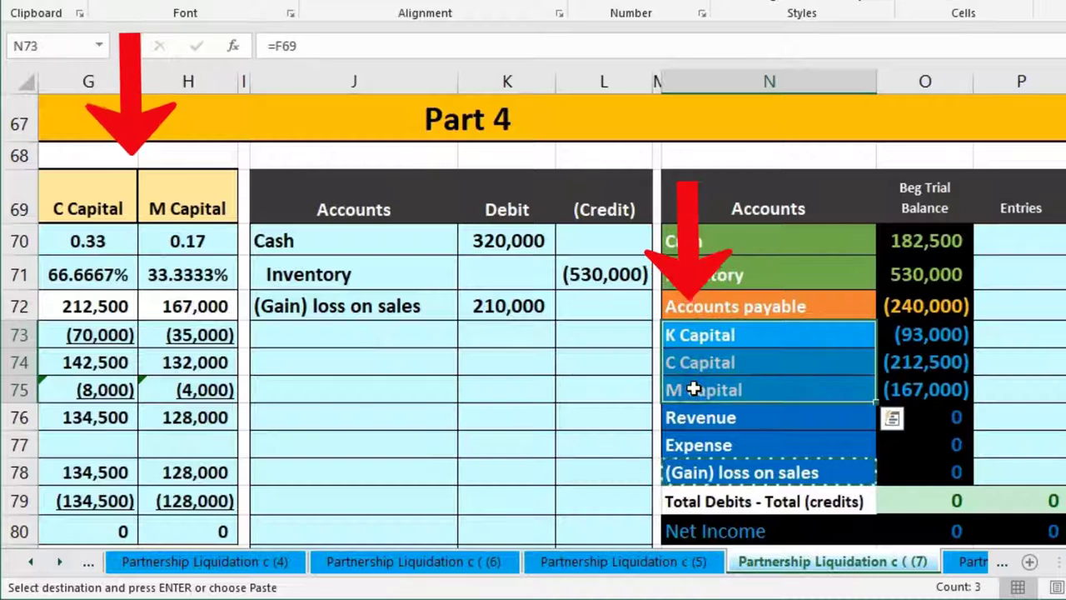
pyautogui.click(544, 346)
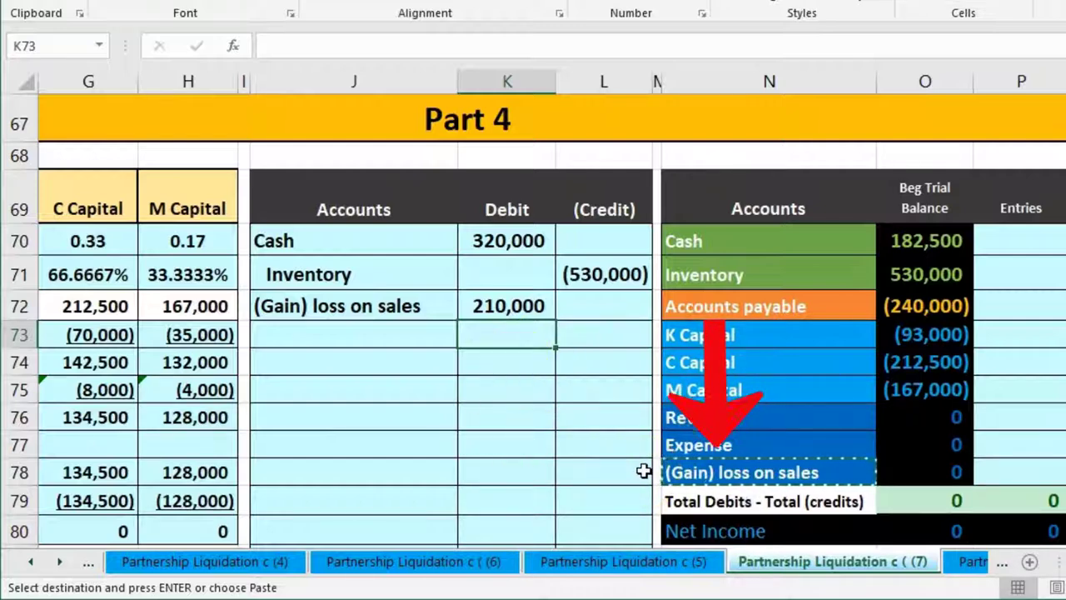
pyautogui.moveTo(433, 306); pyautogui.dragTo(464, 302)
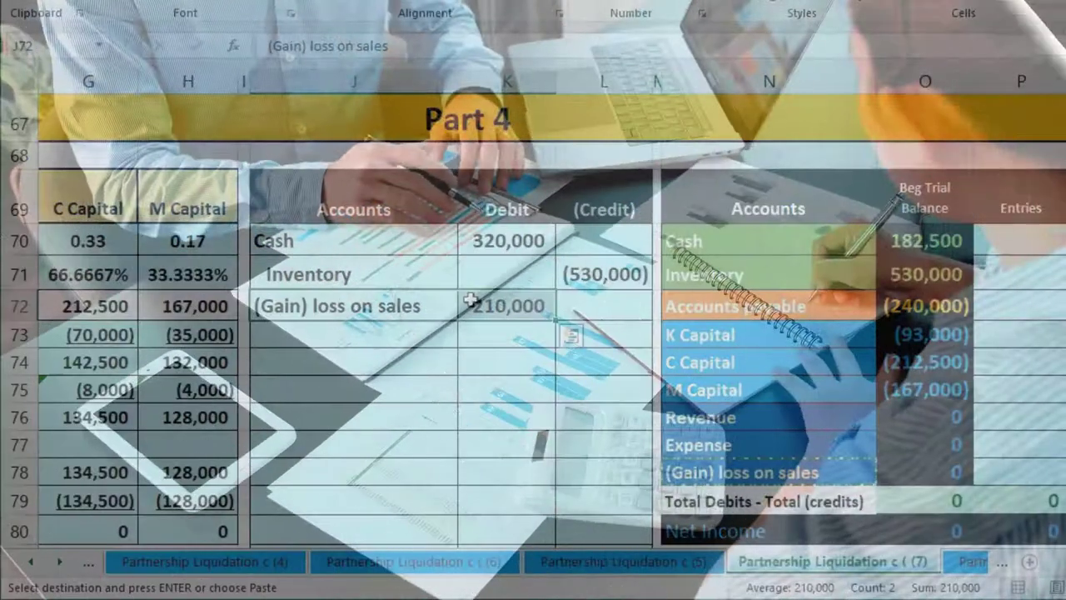
pyautogui.moveTo(682, 335); pyautogui.dragTo(691, 375)
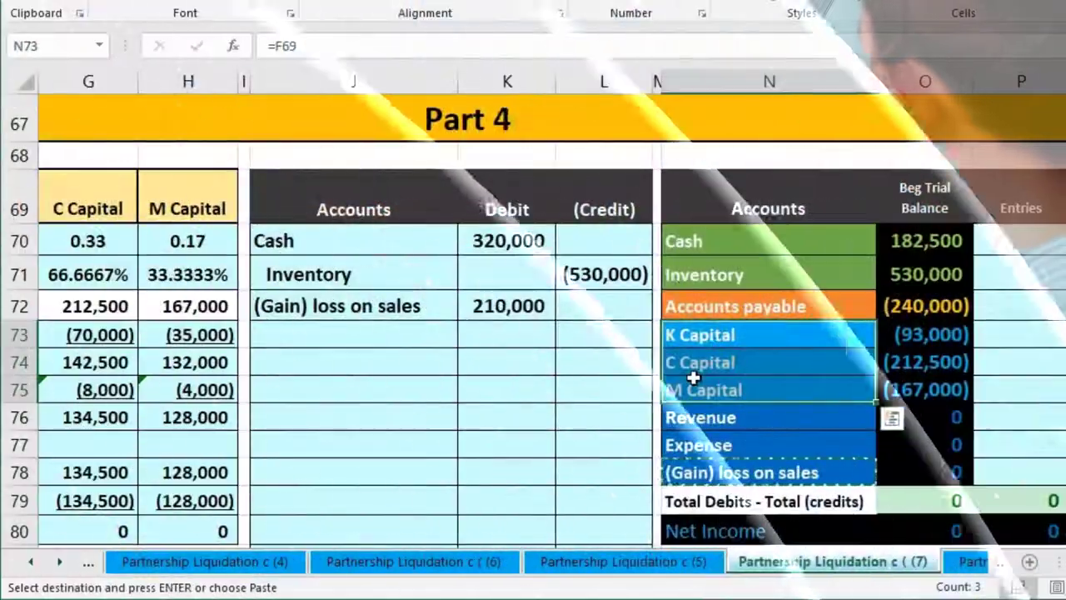
# - Post the cash debit to the trial balance by linking the Cash row's Entries cell P70 to =K70
pyautogui.moveTo(391, 241); pyautogui.dragTo(514, 241)
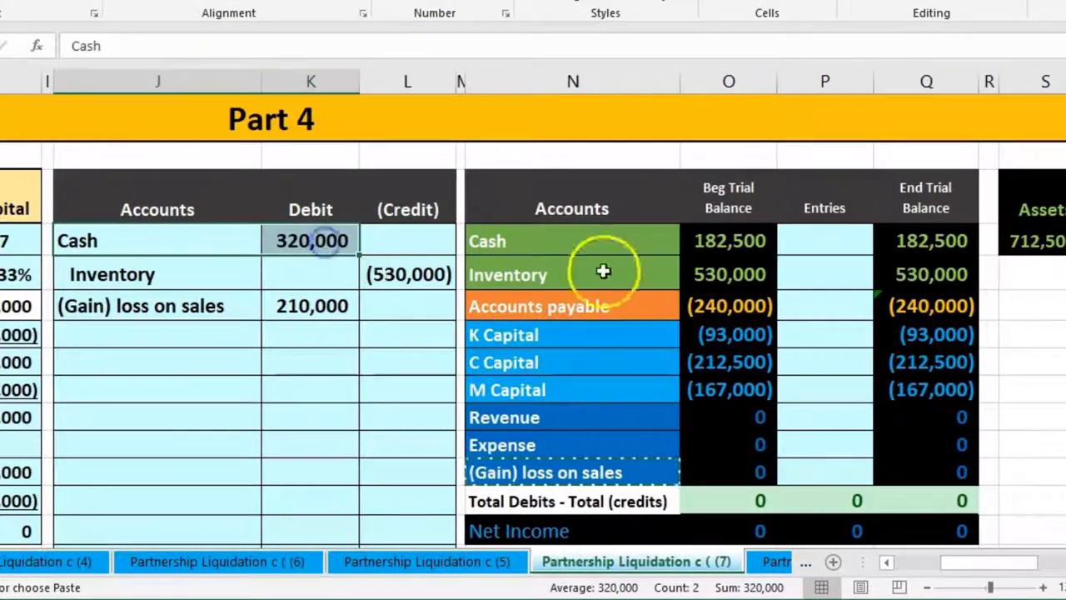
pyautogui.click(816, 243)
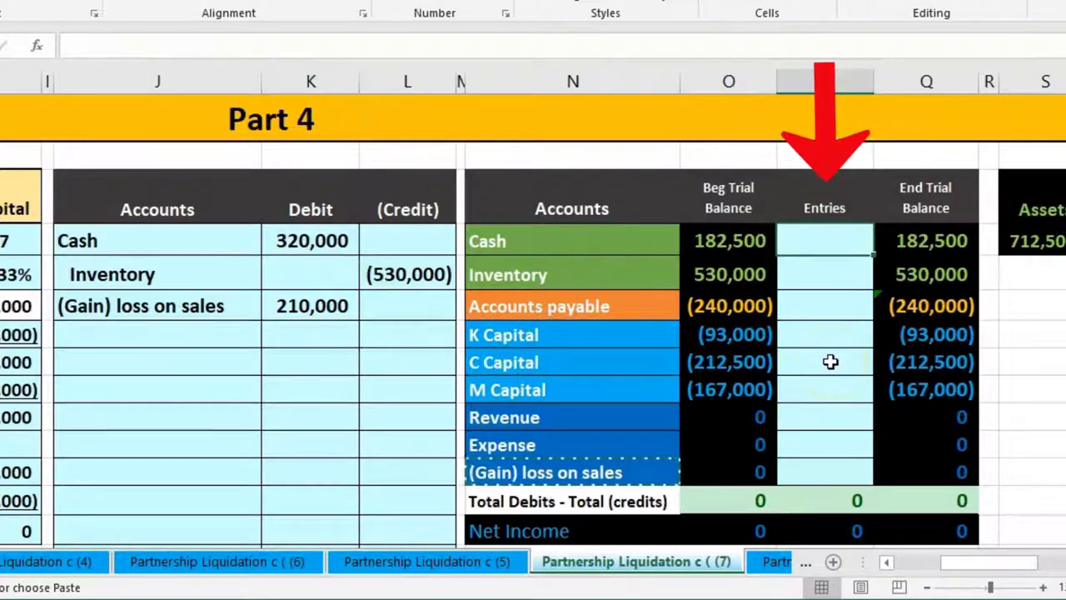
pyautogui.write('=')
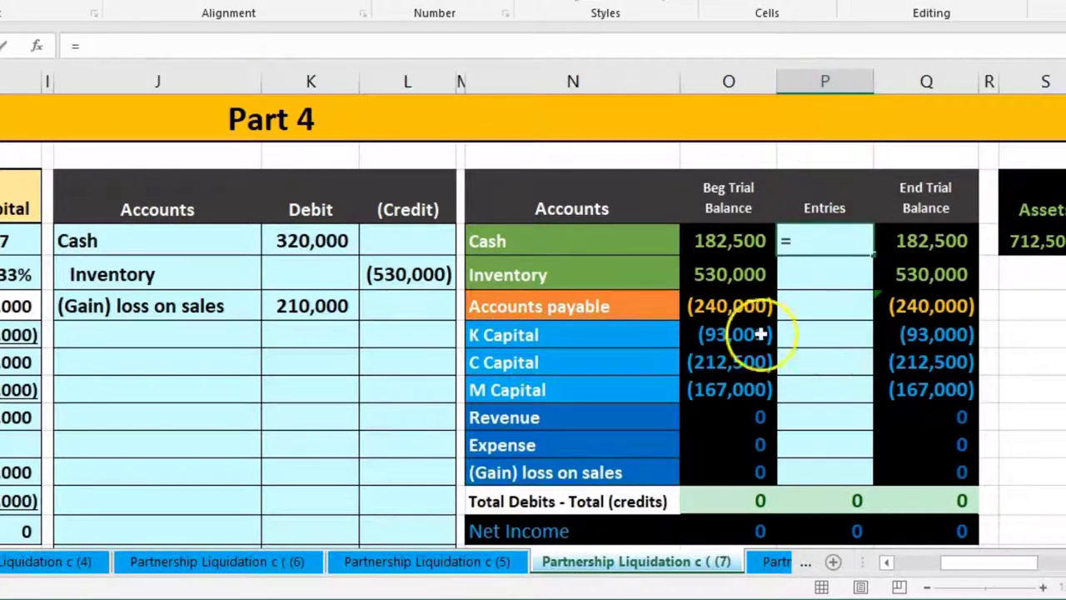
pyautogui.click(342, 240)
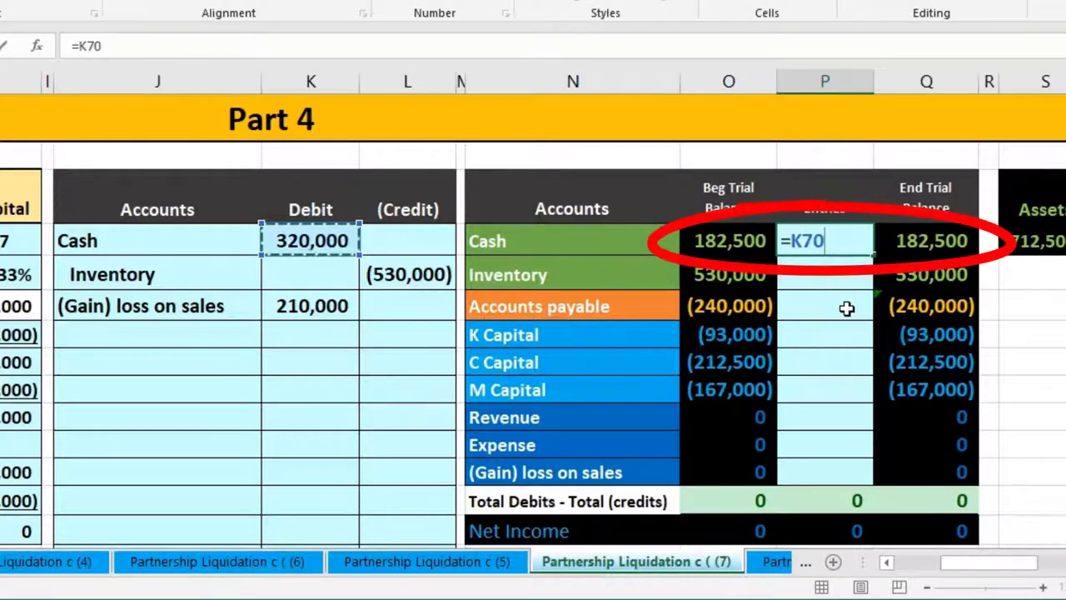
pyautogui.press('Return')
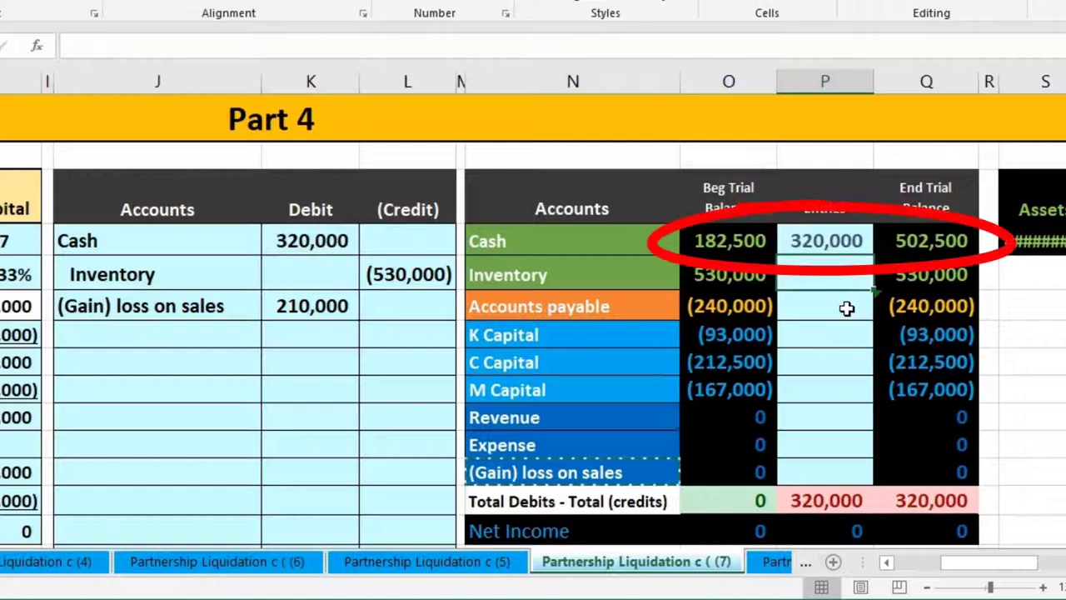
# - Post the inventory credit to the trial balance by linking the Inventory row's Entries cell to =L71
pyautogui.moveTo(206, 291); pyautogui.dragTo(364, 283)
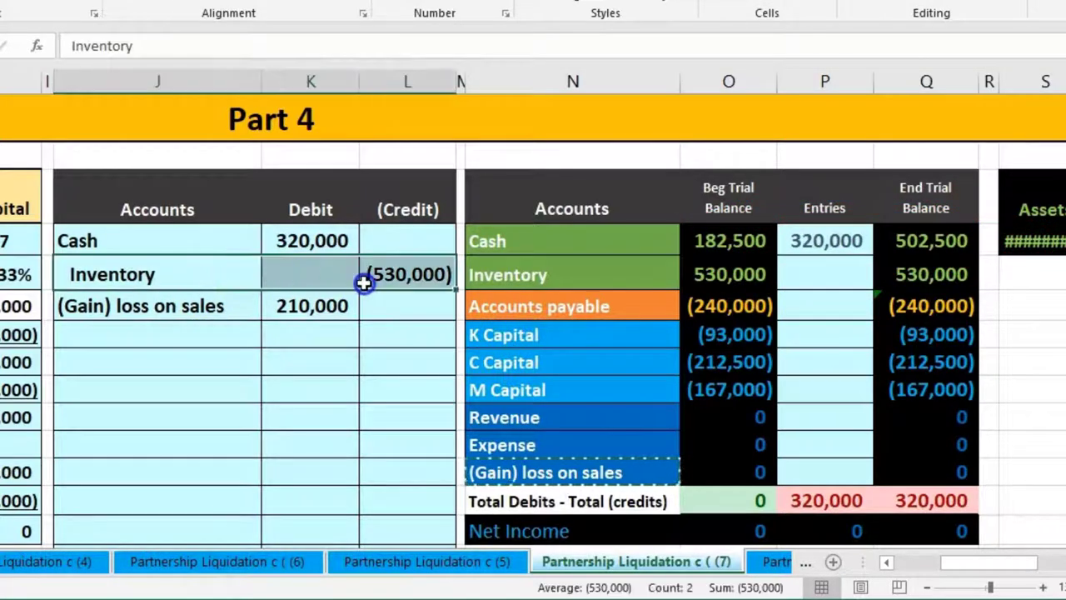
pyautogui.click(826, 279)
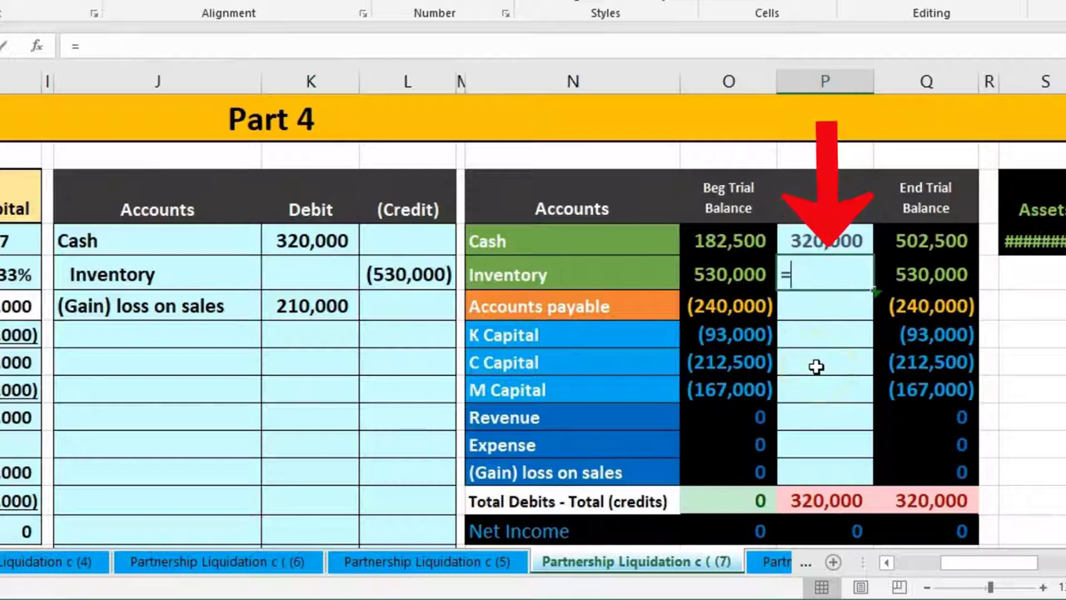
pyautogui.write('=')
pyautogui.click(414, 275)
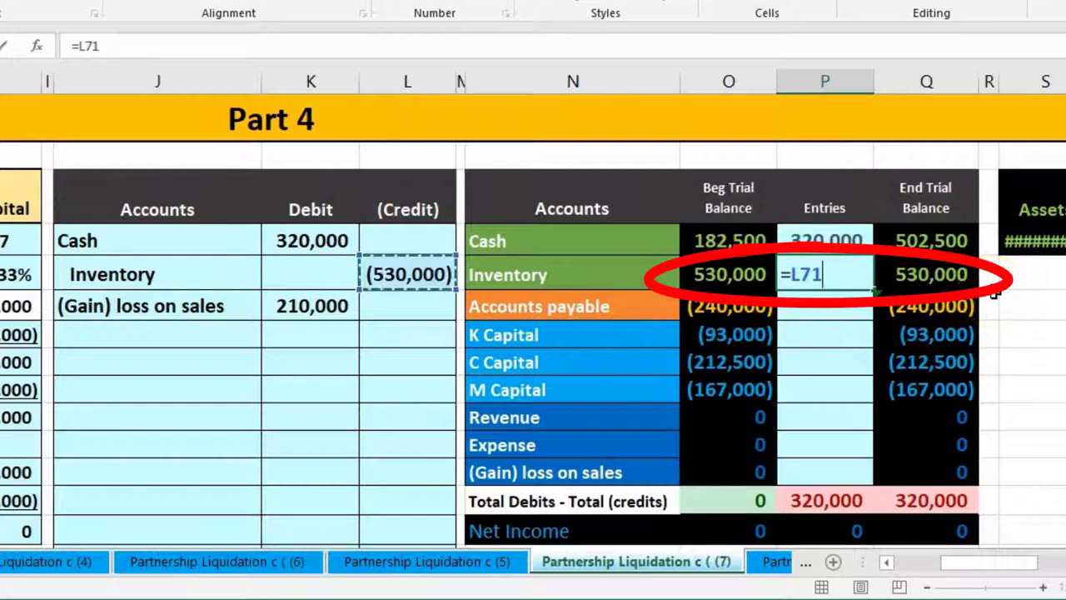
pyautogui.press('Return')
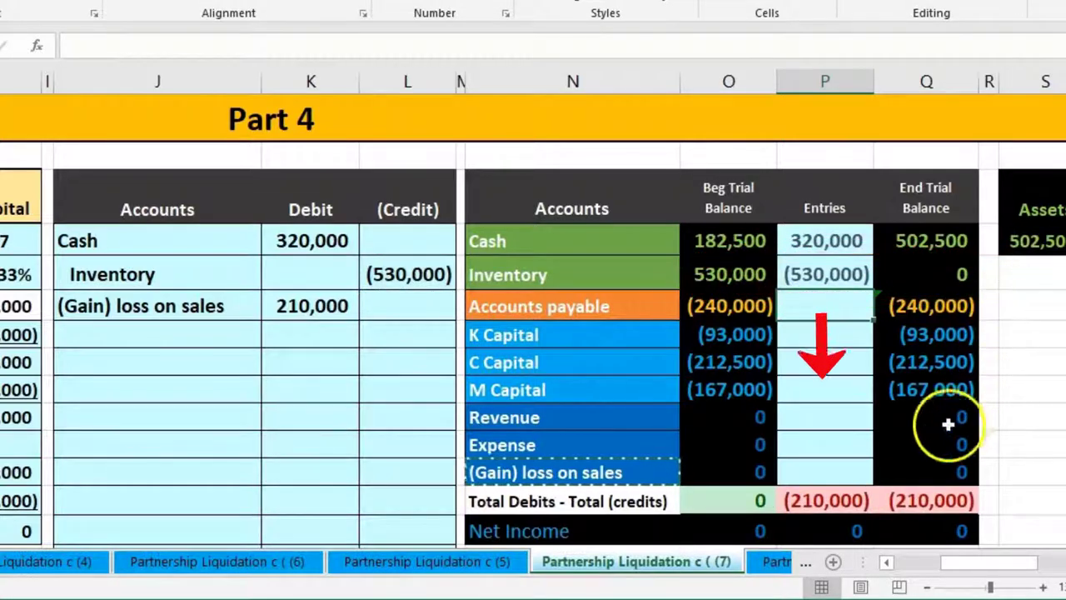
# - Post the loss on sale to the trial balance by linking the (Gain) loss on sales row's Entries cell to =K72
pyautogui.click(828, 465)
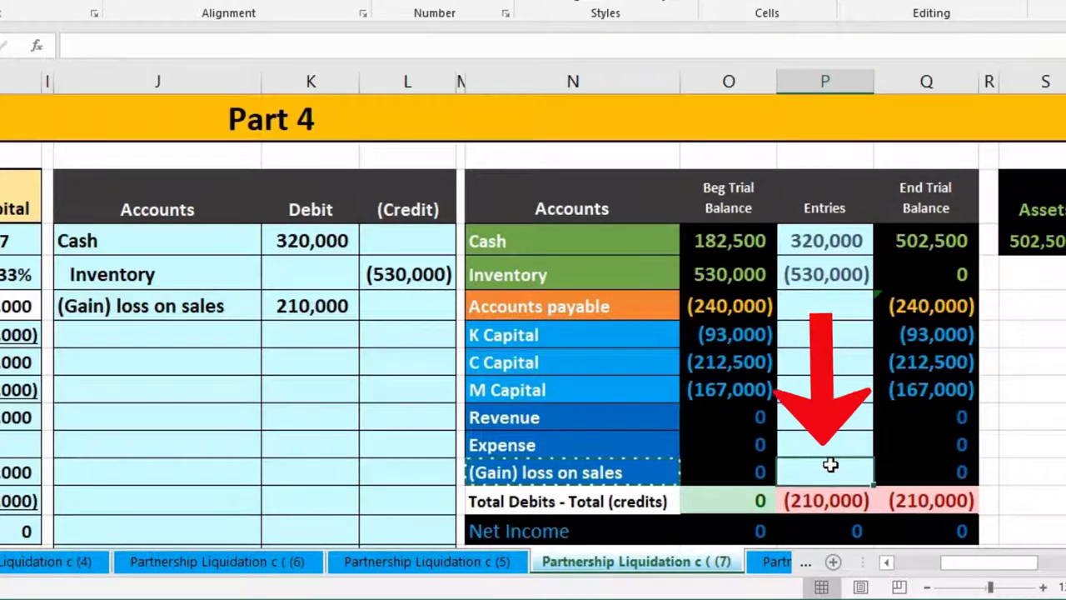
pyautogui.click(232, 306)
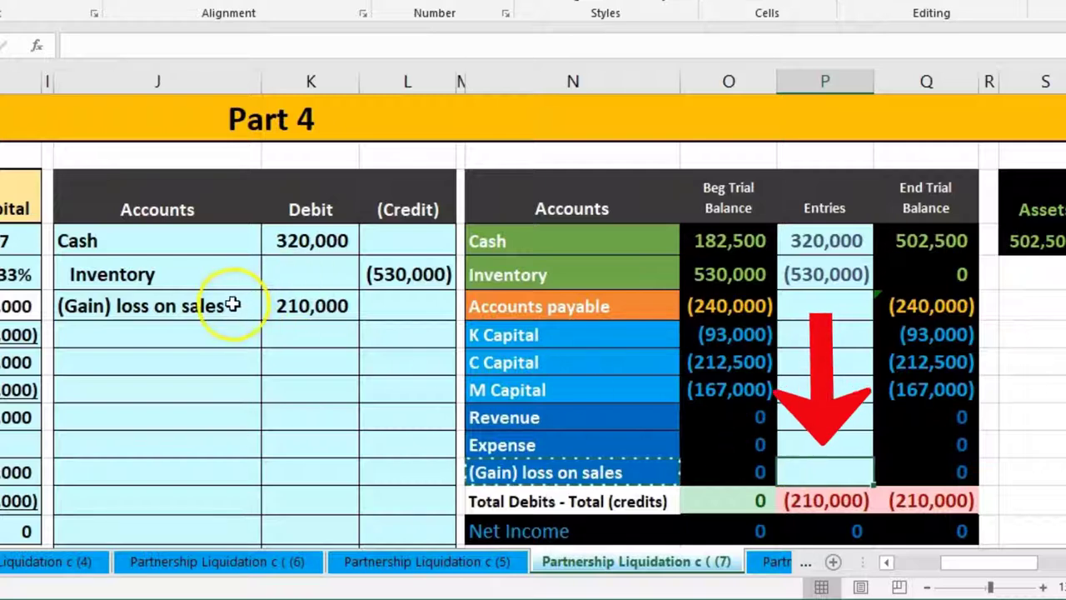
pyautogui.moveTo(232, 305); pyautogui.dragTo(305, 309)
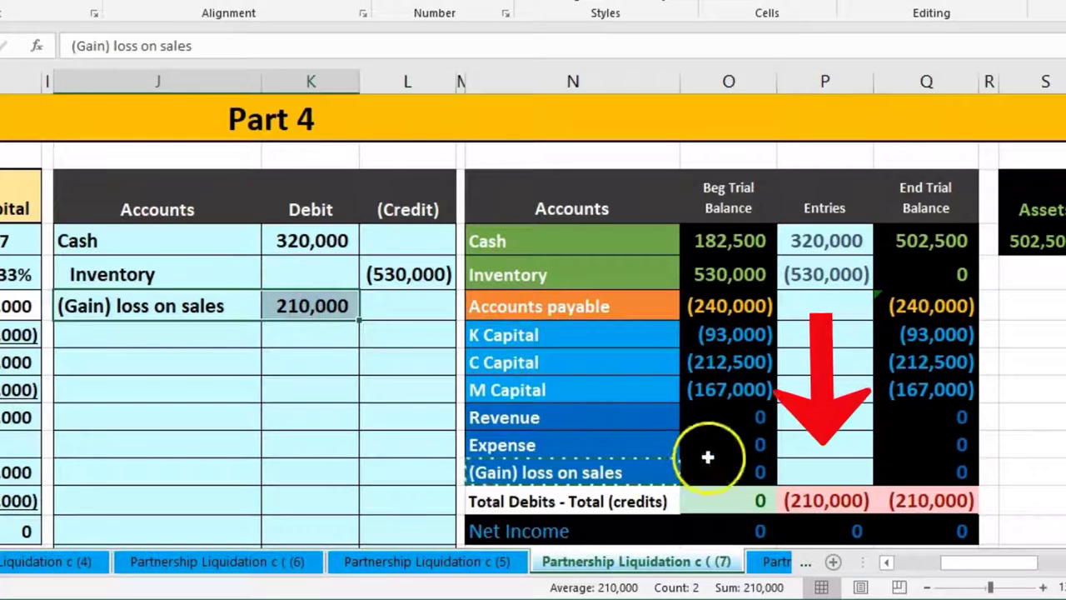
pyautogui.click(809, 472)
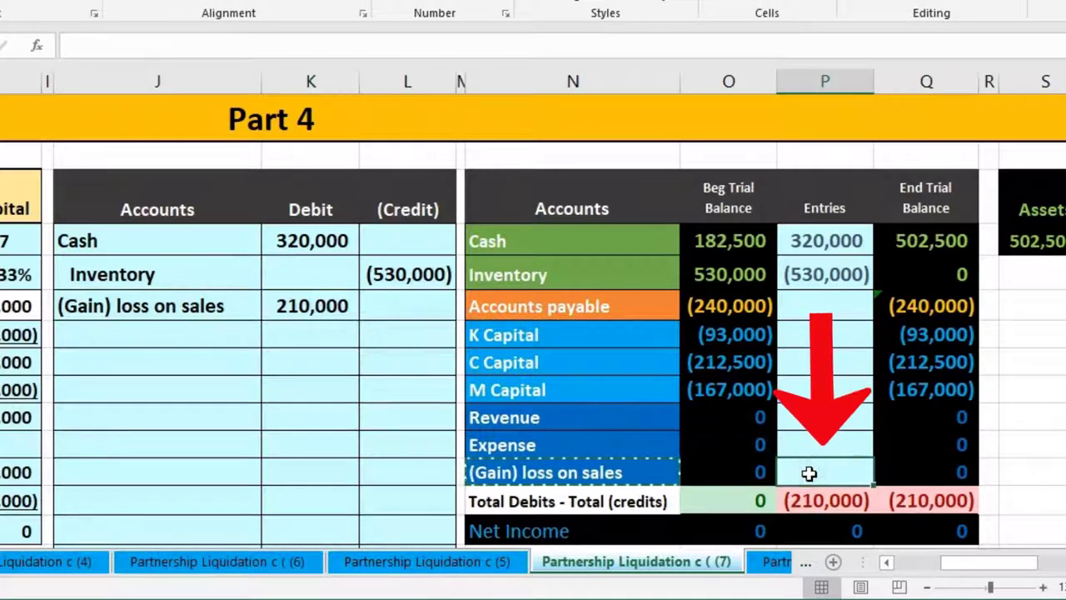
pyautogui.write('=')
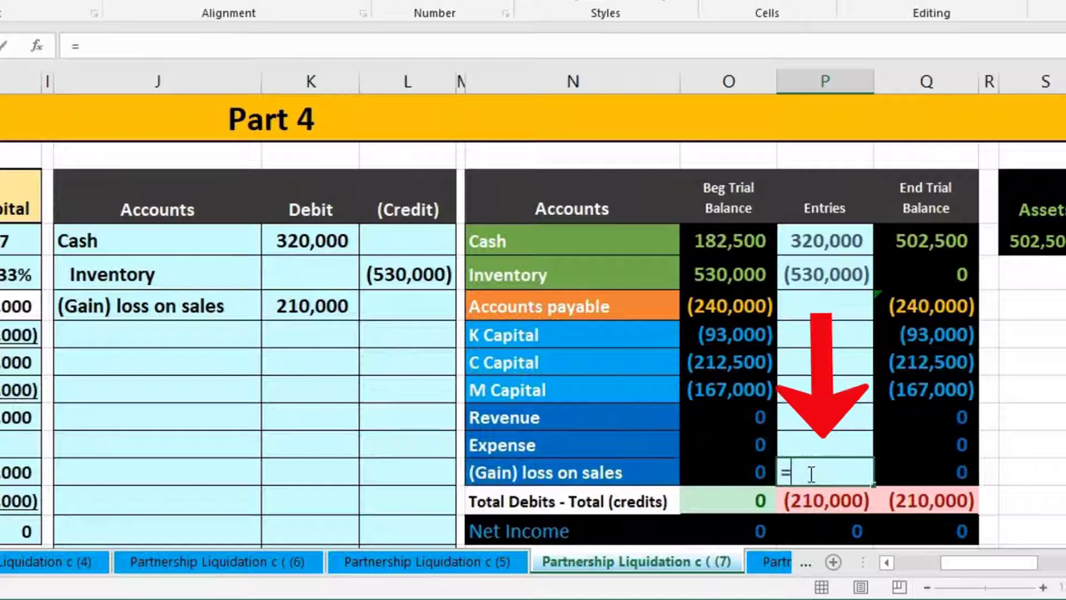
pyautogui.click(332, 306)
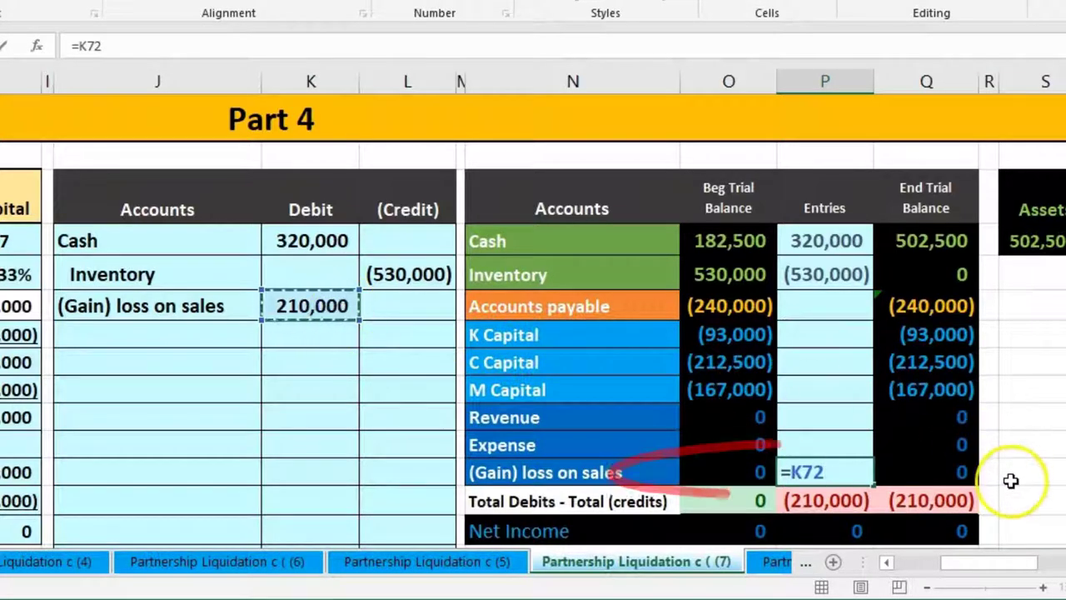
pyautogui.press('Return')
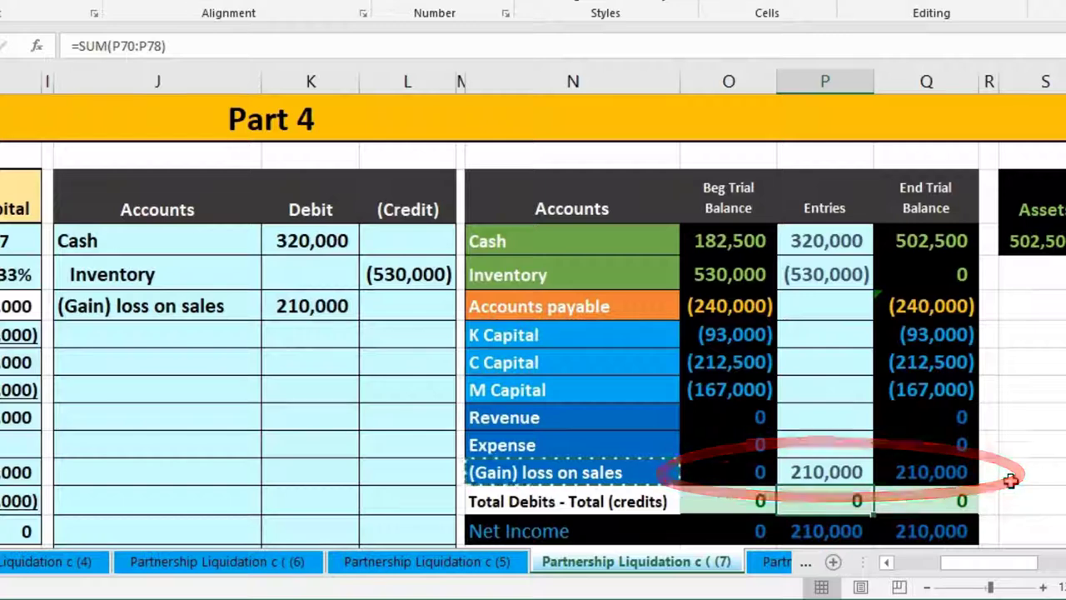
pyautogui.click(950, 531)
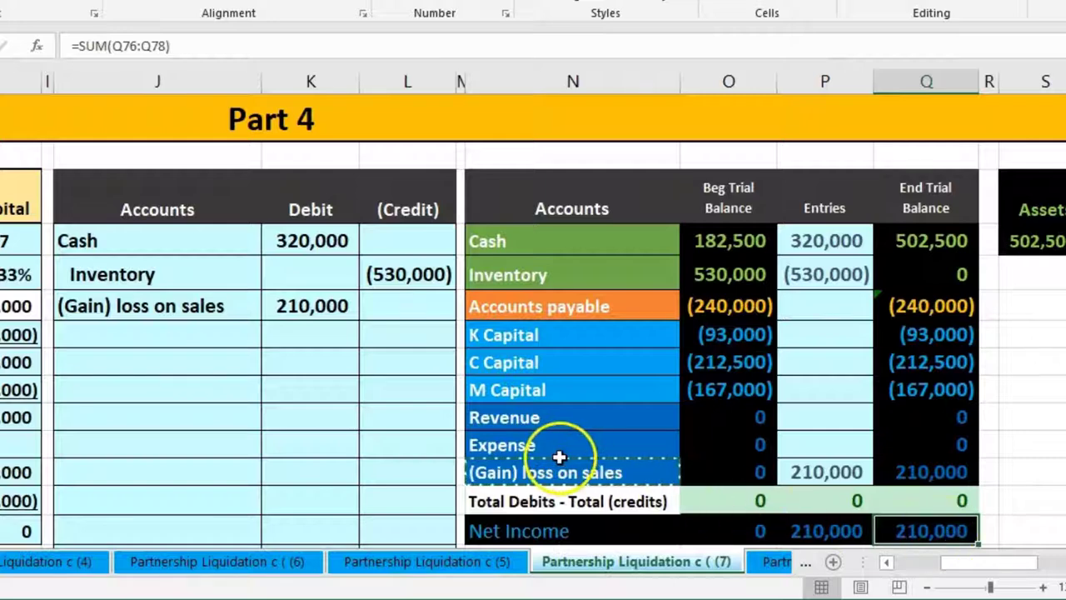
pyautogui.click(913, 472)
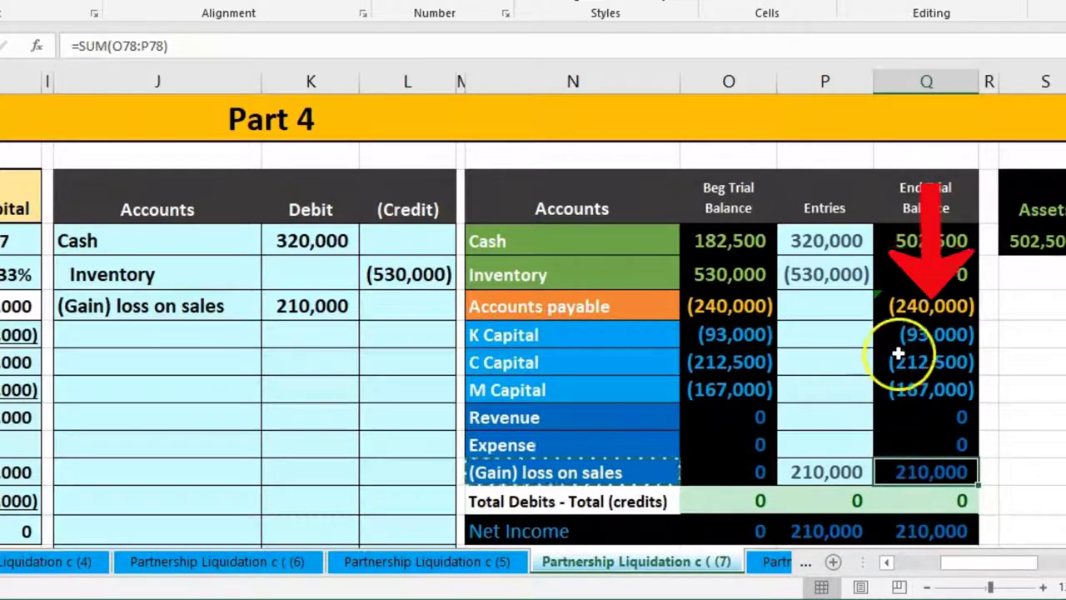
pyautogui.moveTo(895, 341); pyautogui.dragTo(899, 376)
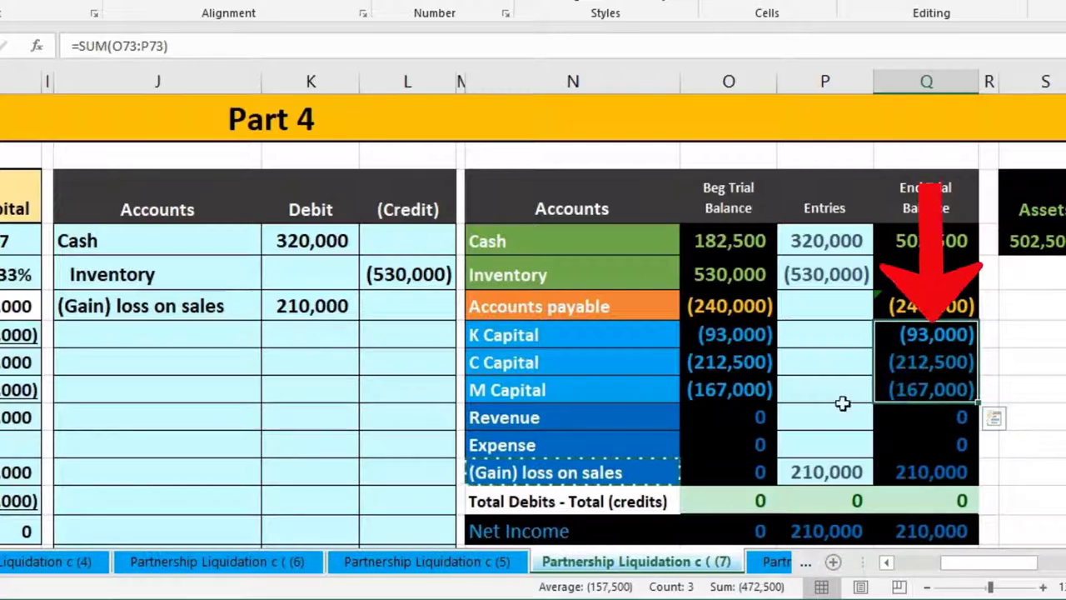
pyautogui.click(30, 248)
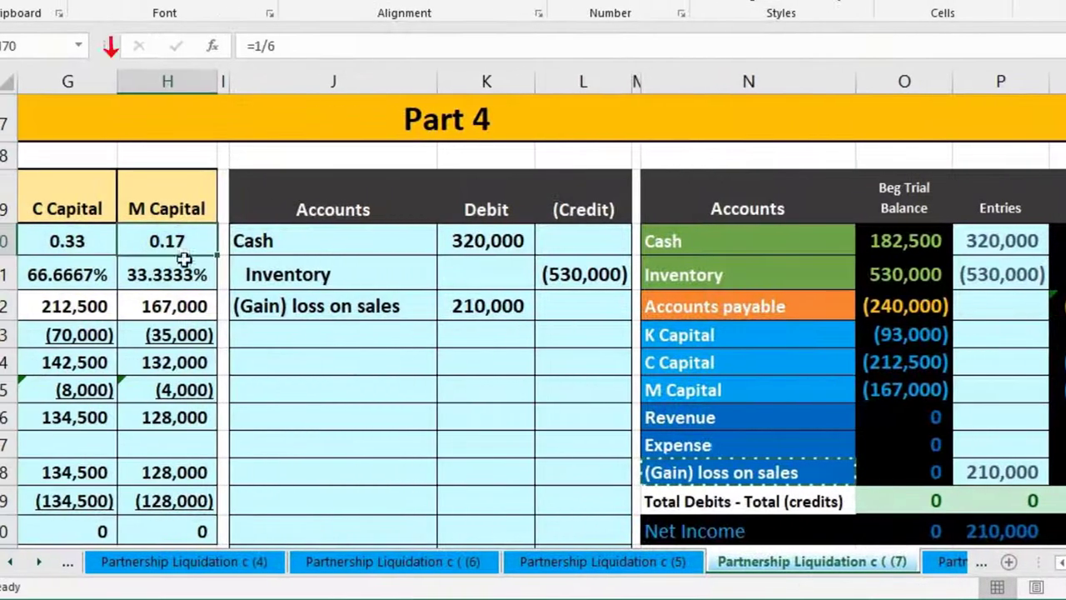
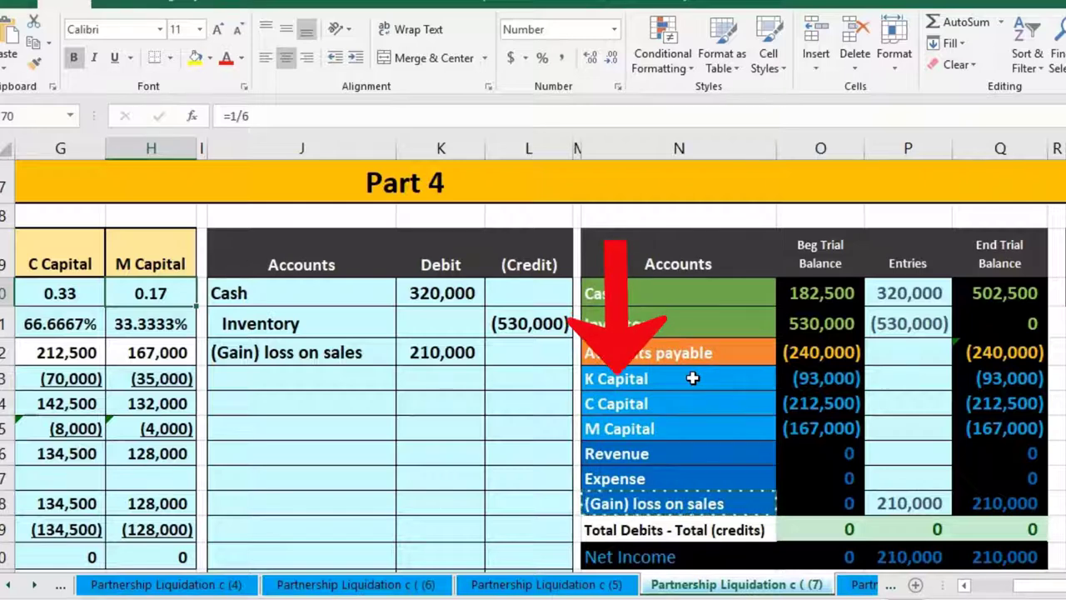
# - Copy the K Capital, C Capital and M Capital account names from the trial balance into J74:J76 as values
pyautogui.moveTo(692, 378); pyautogui.dragTo(684, 401)
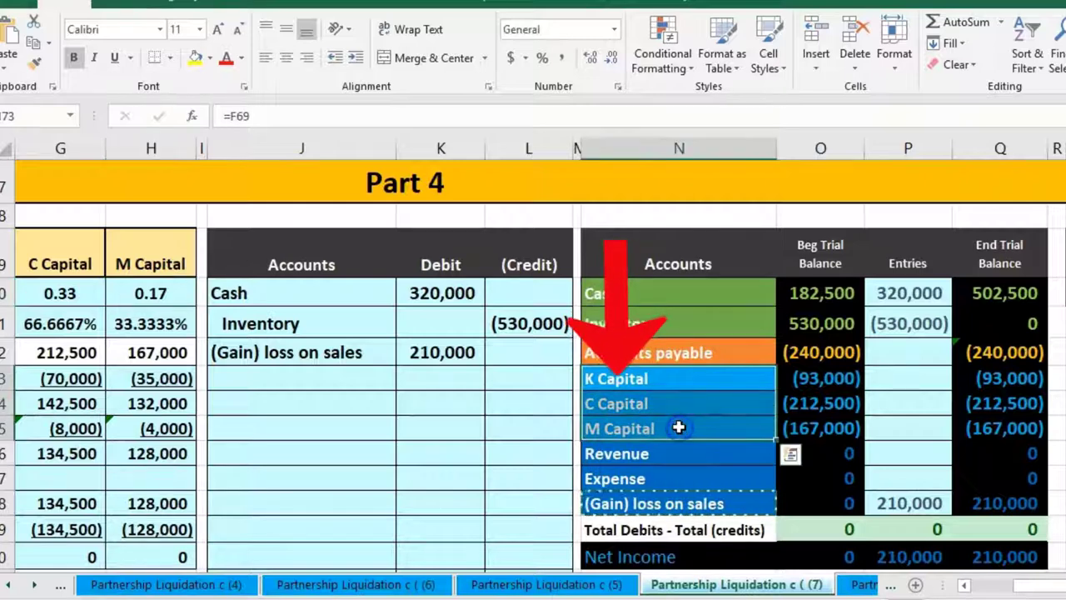
pyautogui.rightClick(678, 427)
pyautogui.click(708, 45)
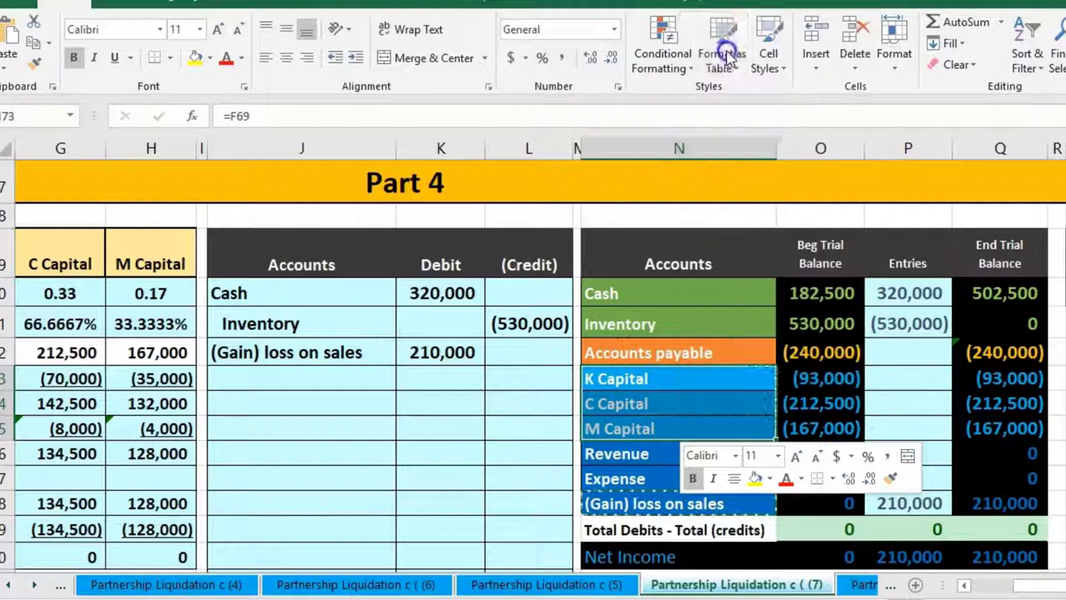
pyautogui.click(303, 403)
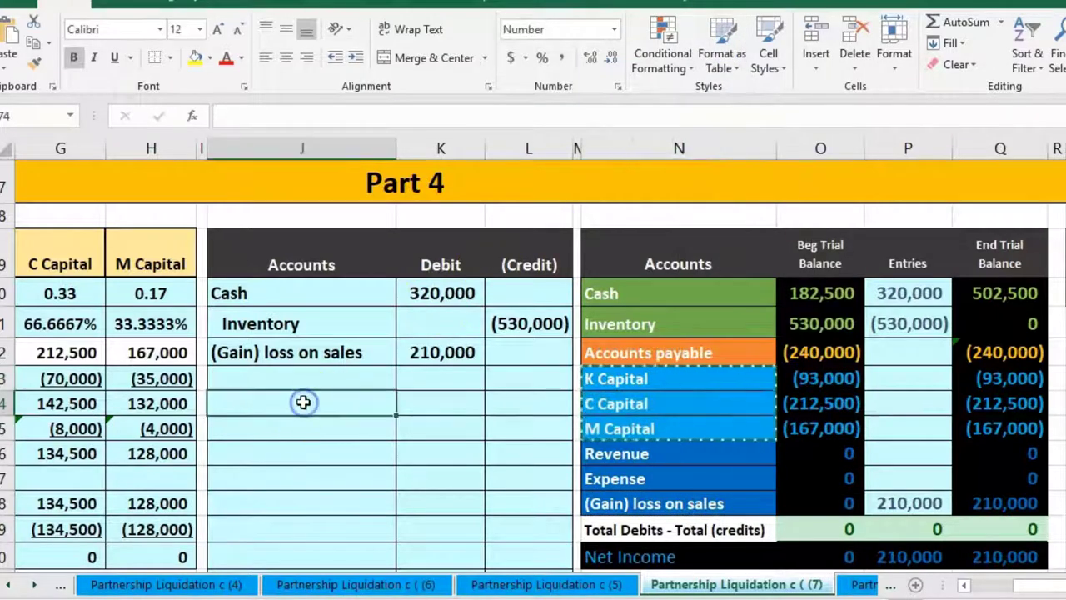
pyautogui.rightClick(303, 403)
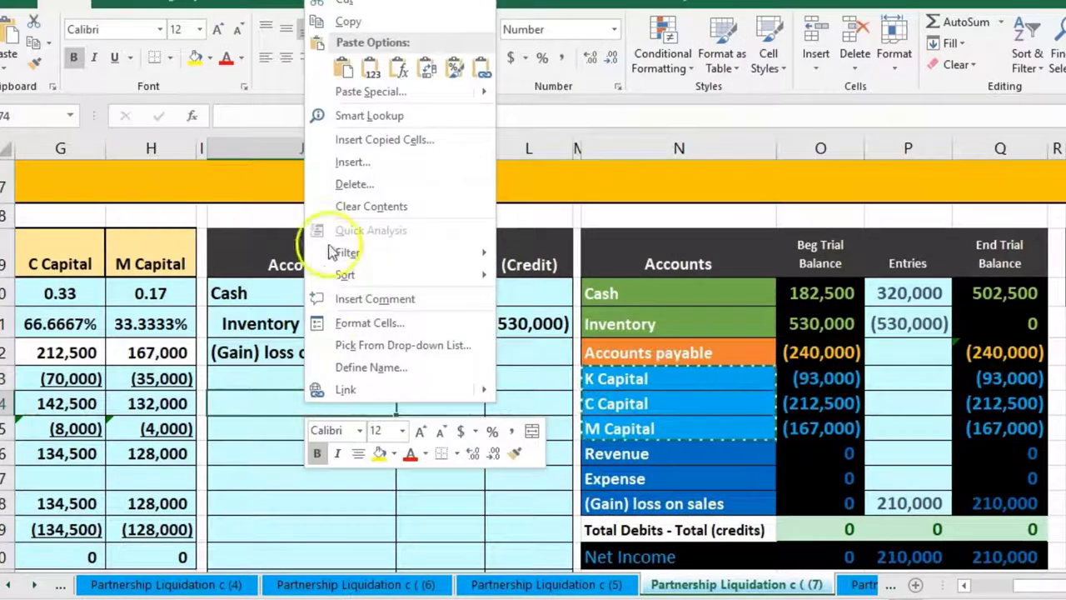
pyautogui.click(371, 69)
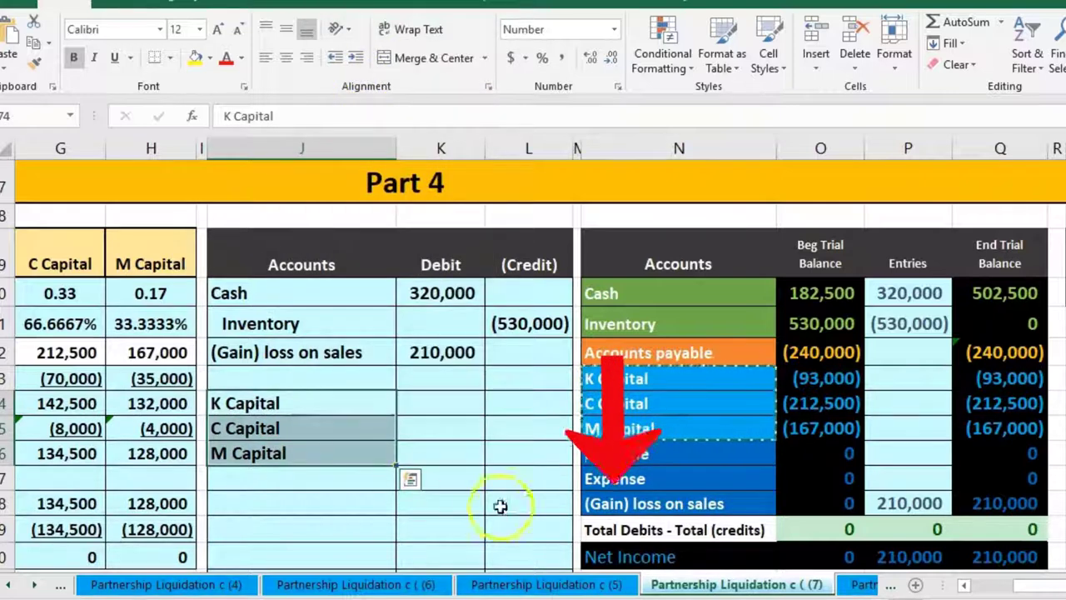
# - Copy the "(Gain) loss on sales" account name from the trial balance into J77 as a value and indent it
pyautogui.click(655, 504)
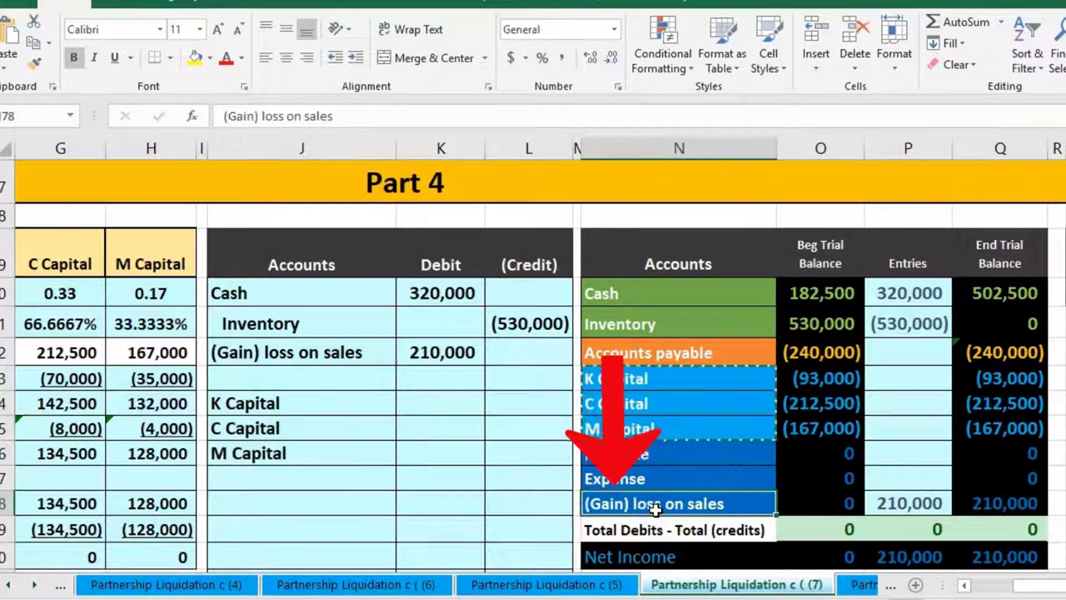
pyautogui.rightClick(730, 509)
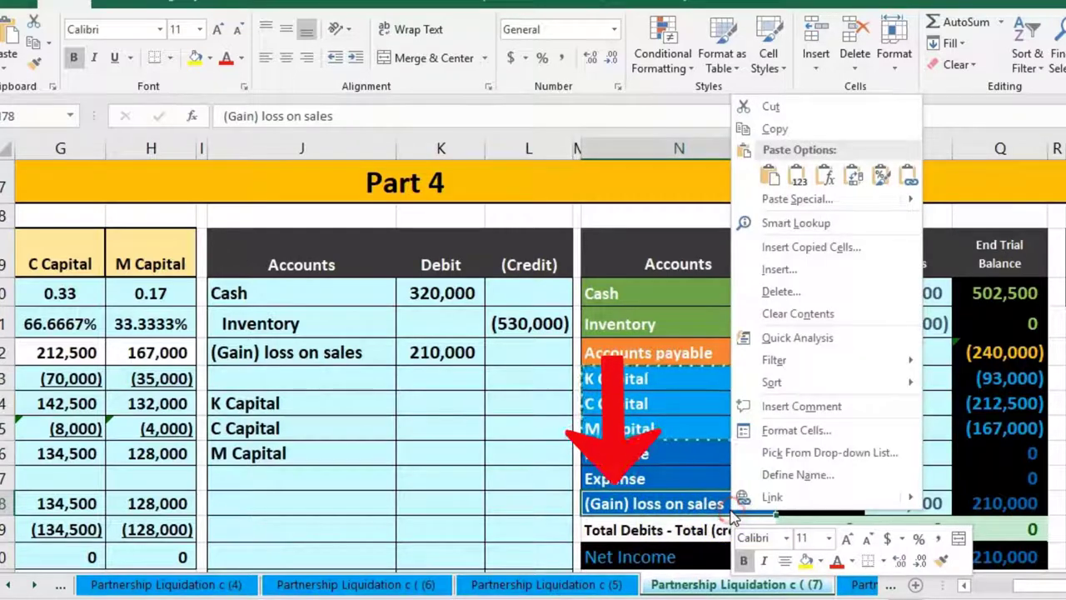
pyautogui.click(768, 133)
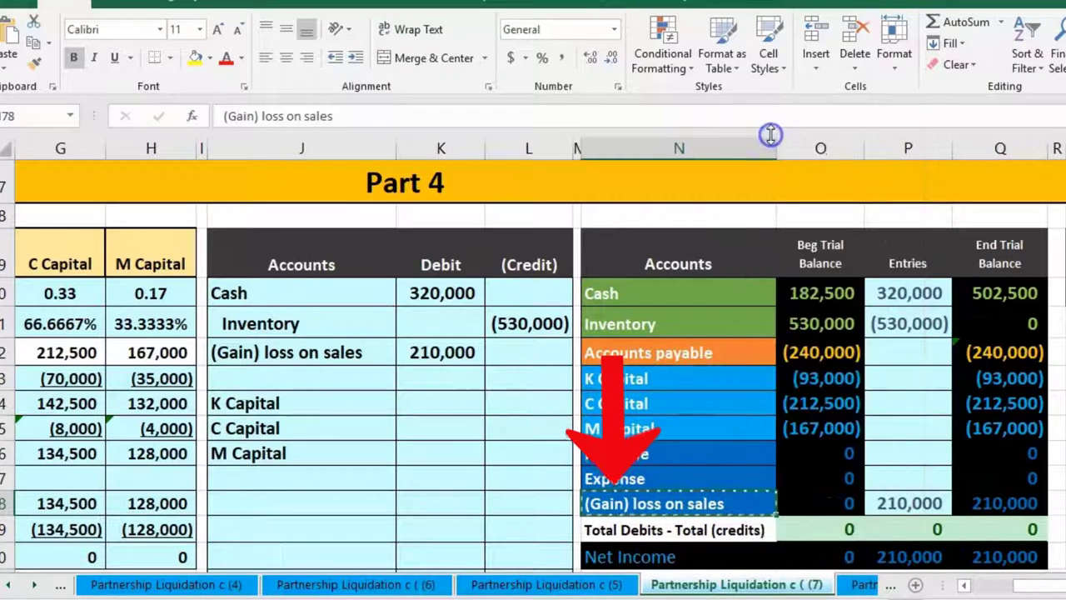
pyautogui.click(295, 478)
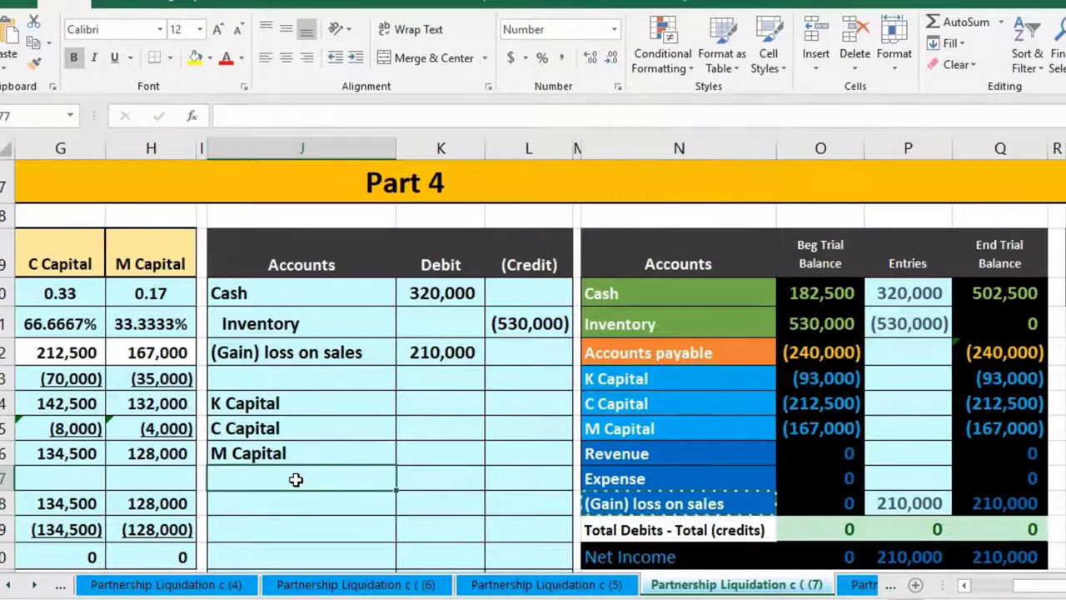
pyautogui.rightClick(295, 479)
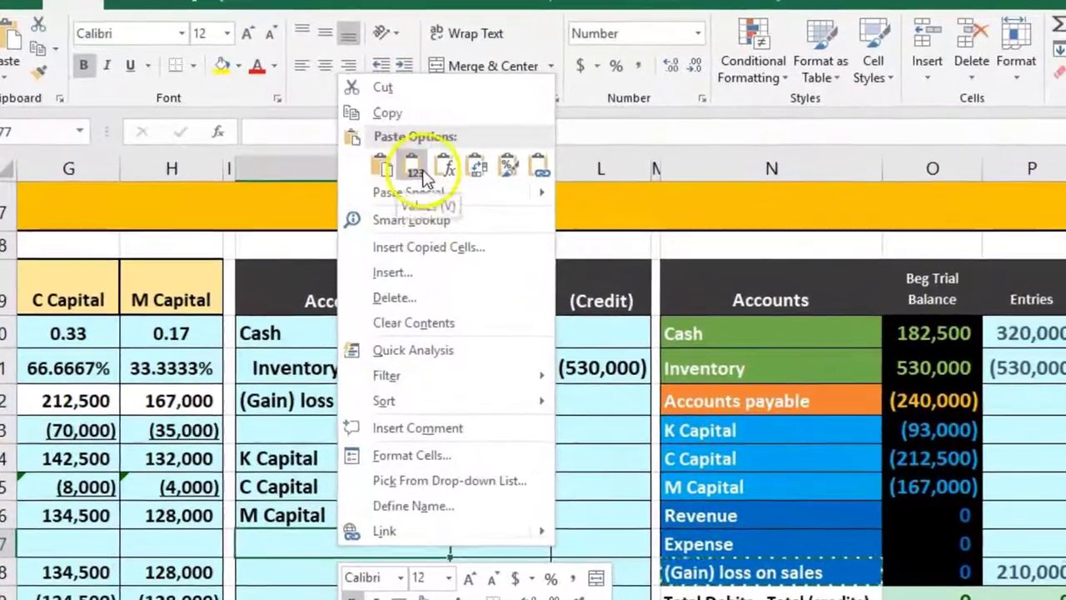
pyautogui.click(424, 177)
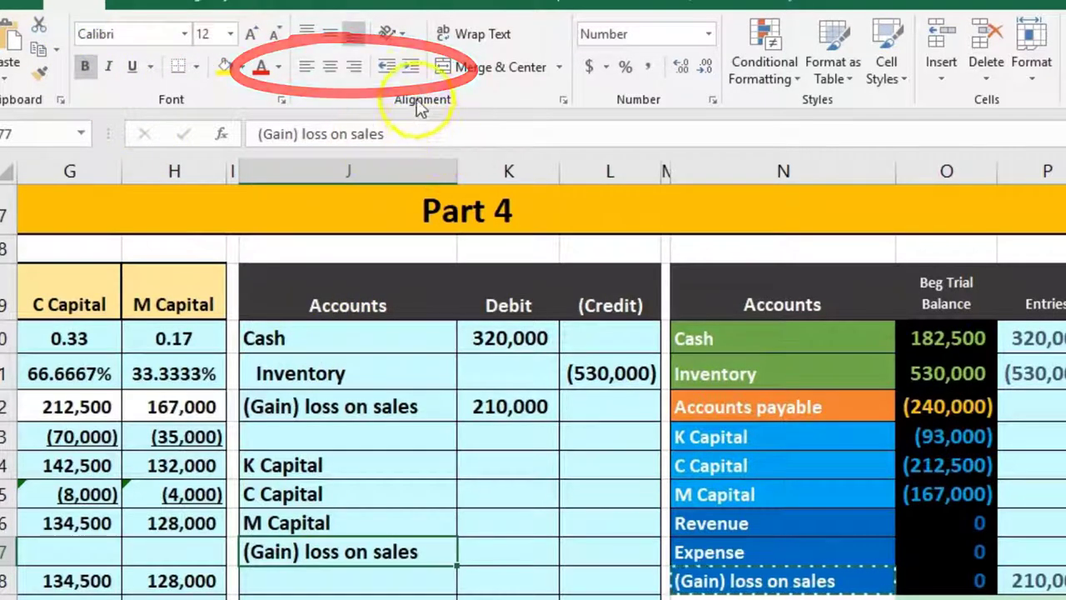
pyautogui.click(409, 66)
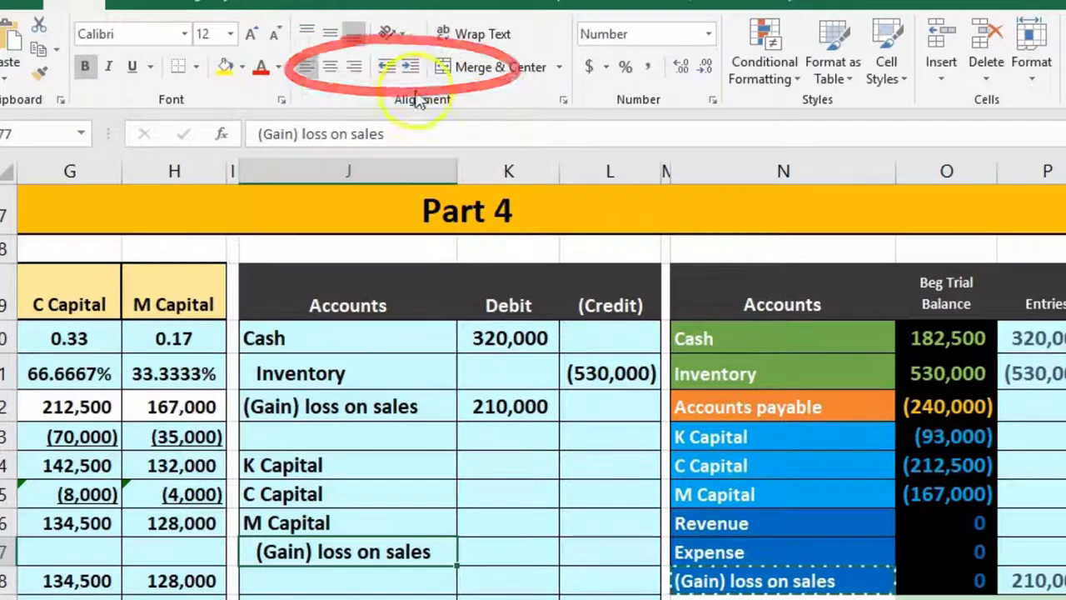
# - Enter a credit of -210000 in L77 for the (Gain) loss on sales line
pyautogui.click(624, 550)
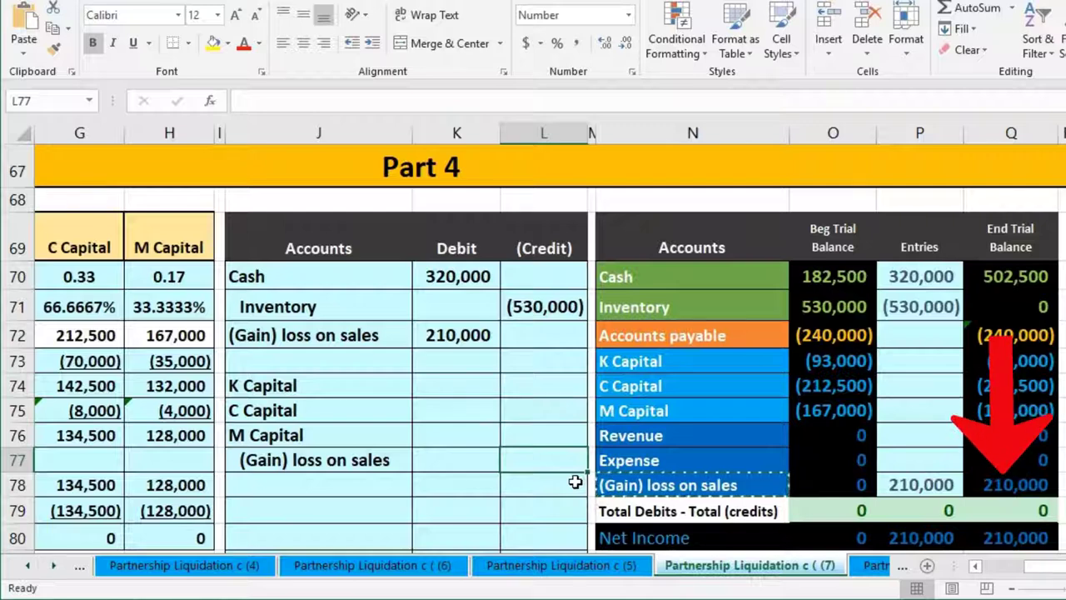
pyautogui.write('-210000')
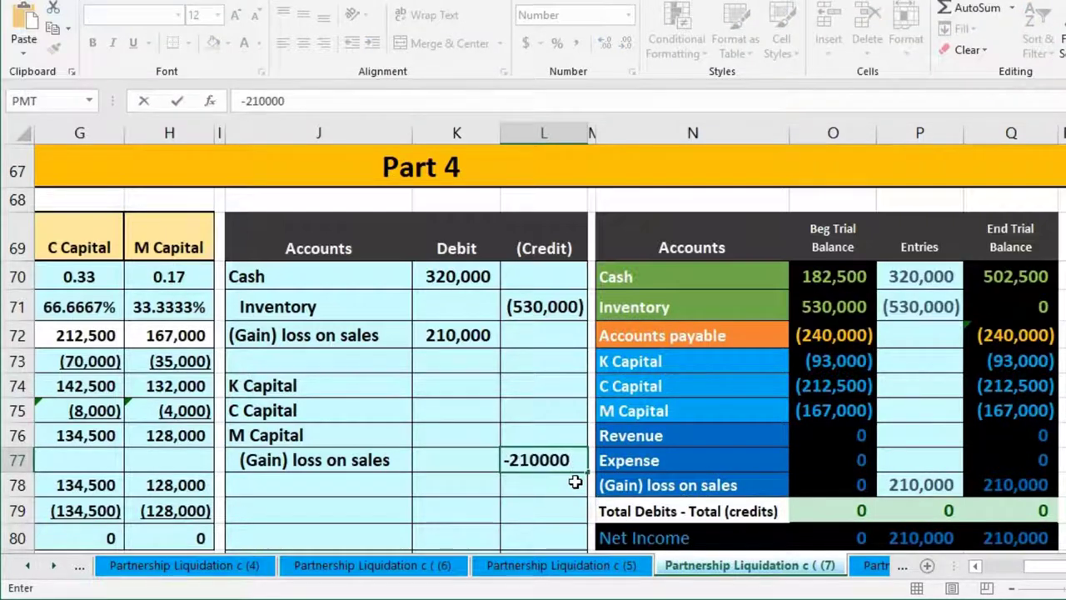
pyautogui.press('Return')
# - Calculate K Capital's share of the loss in debit cell K74 with the formula =-L77*F70
pyautogui.click(468, 382)
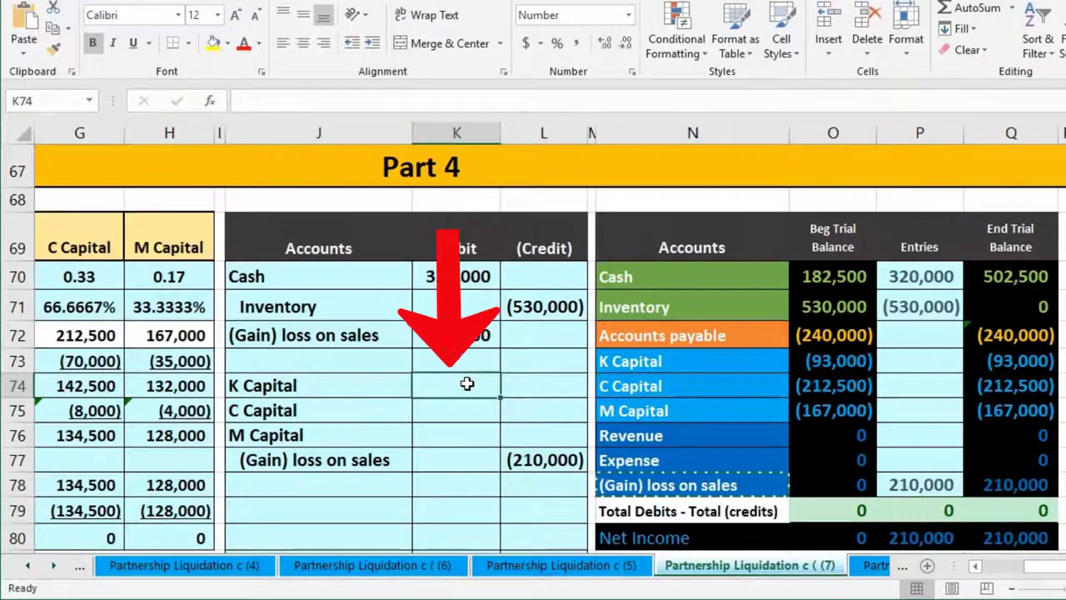
pyautogui.press('Left')
pyautogui.press('Left')
pyautogui.press('Left')
pyautogui.press('Left')
pyautogui.press('Left')
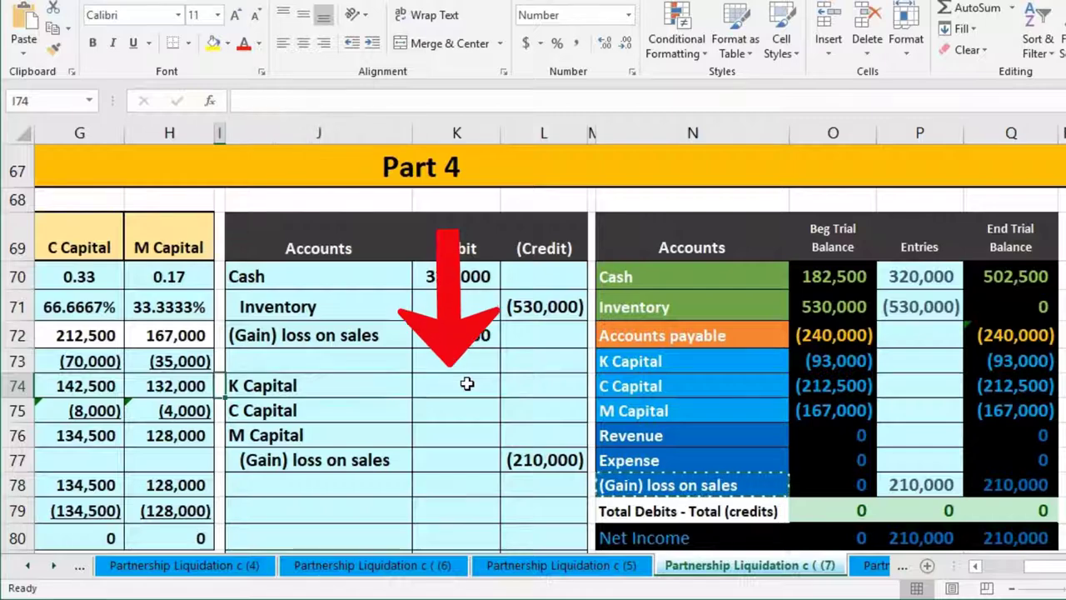
pyautogui.press('Left')
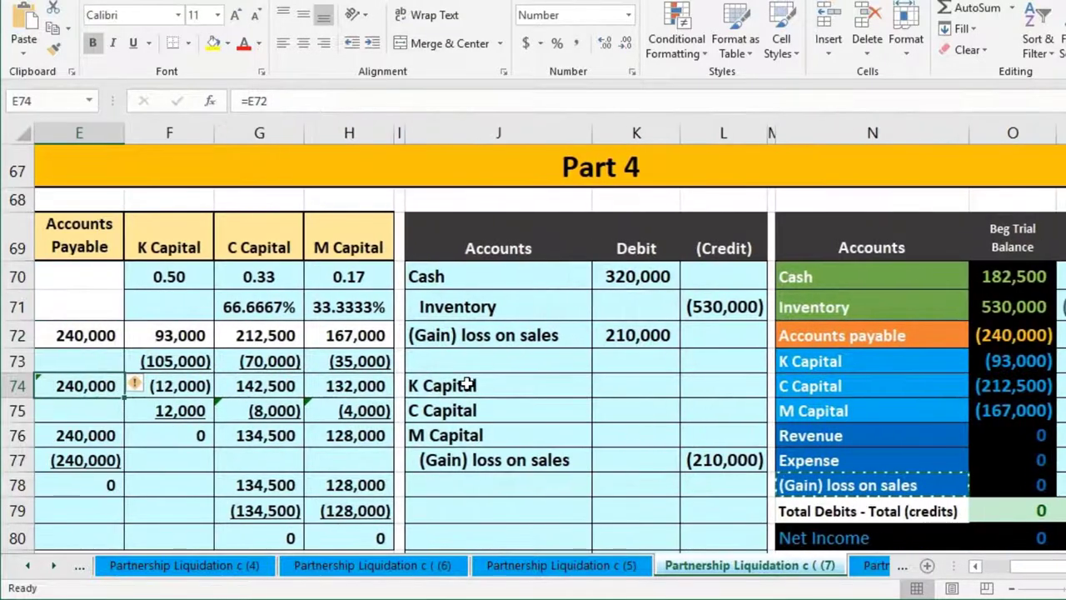
pyautogui.click(655, 383)
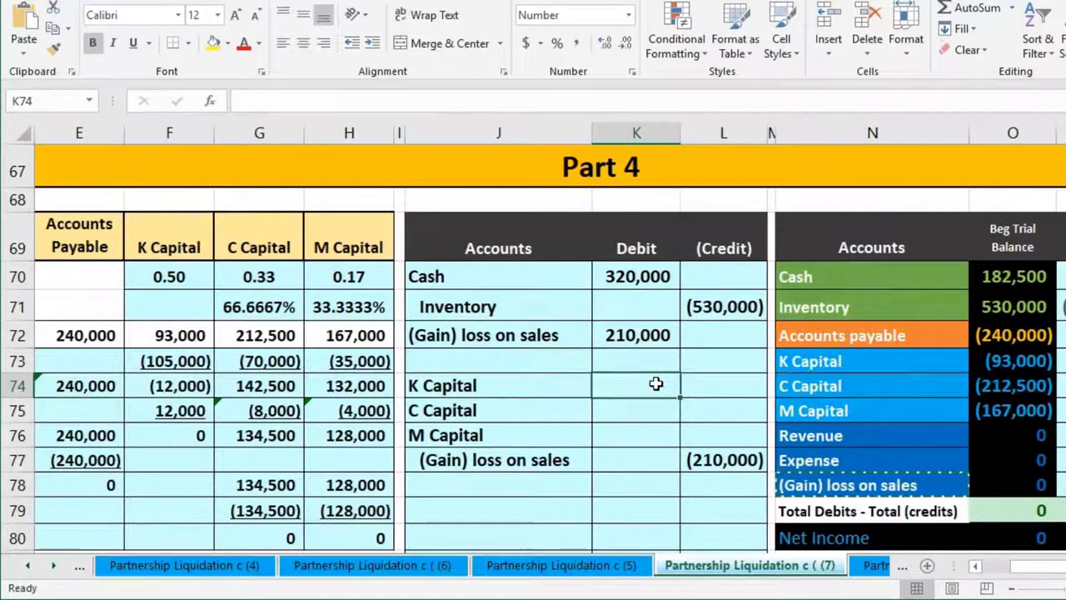
pyautogui.write('=-L77')
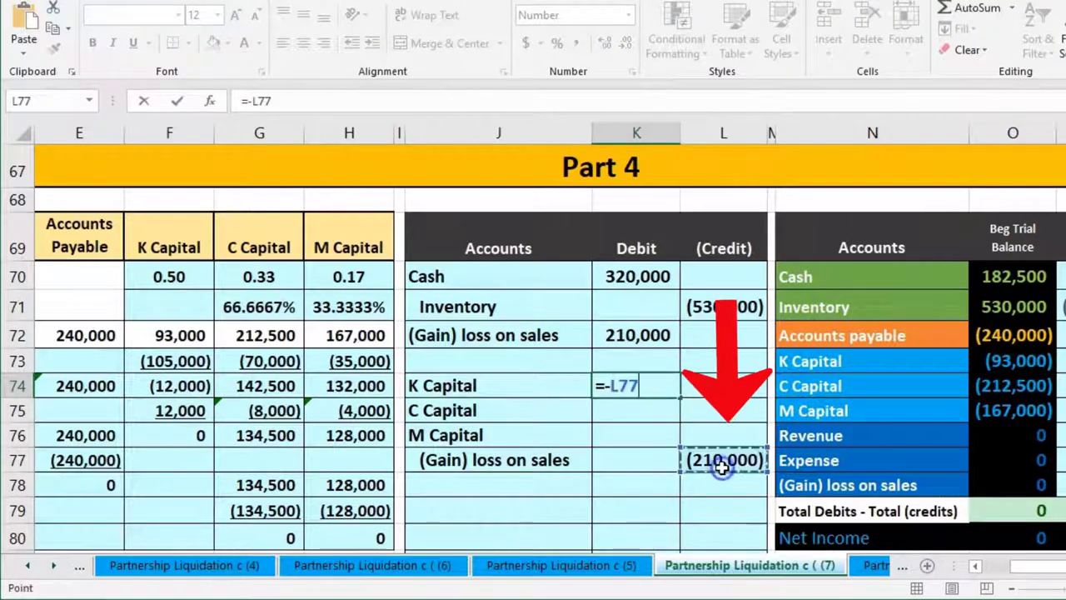
pyautogui.write('*')
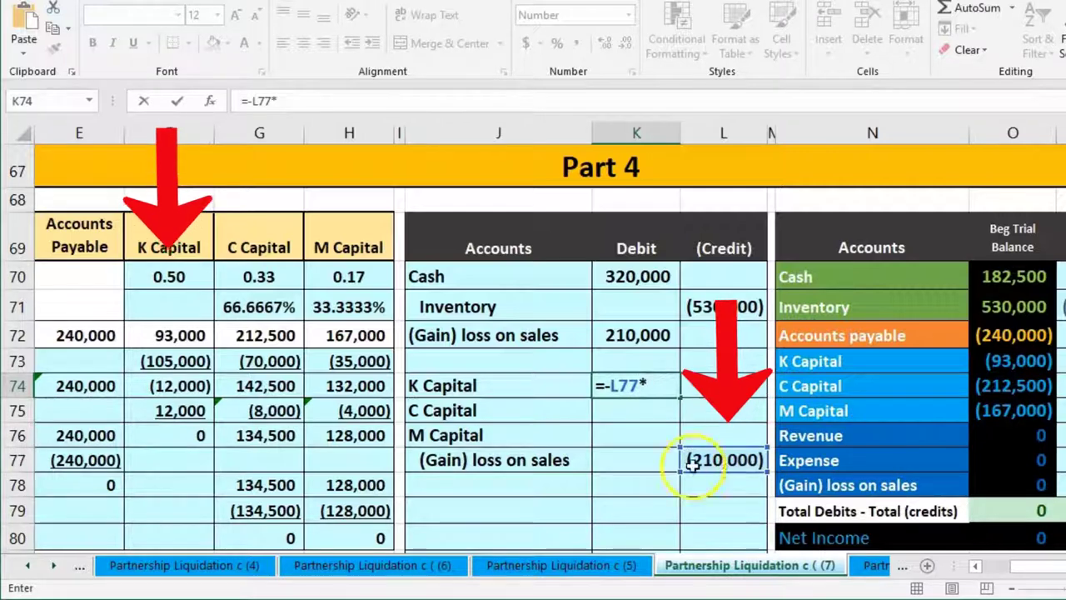
pyautogui.click(183, 280)
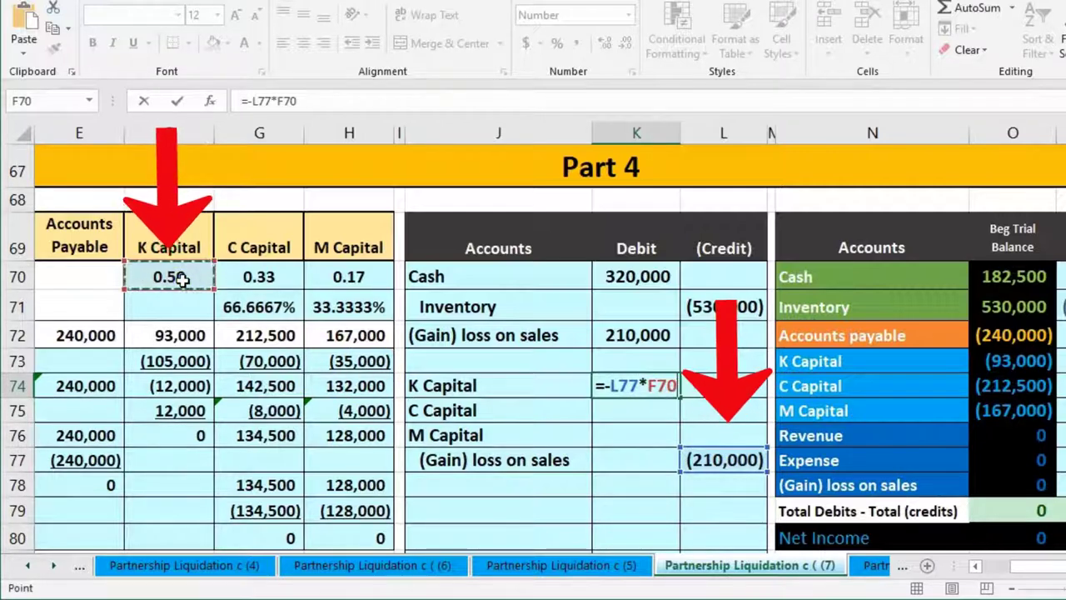
pyautogui.press('Return')
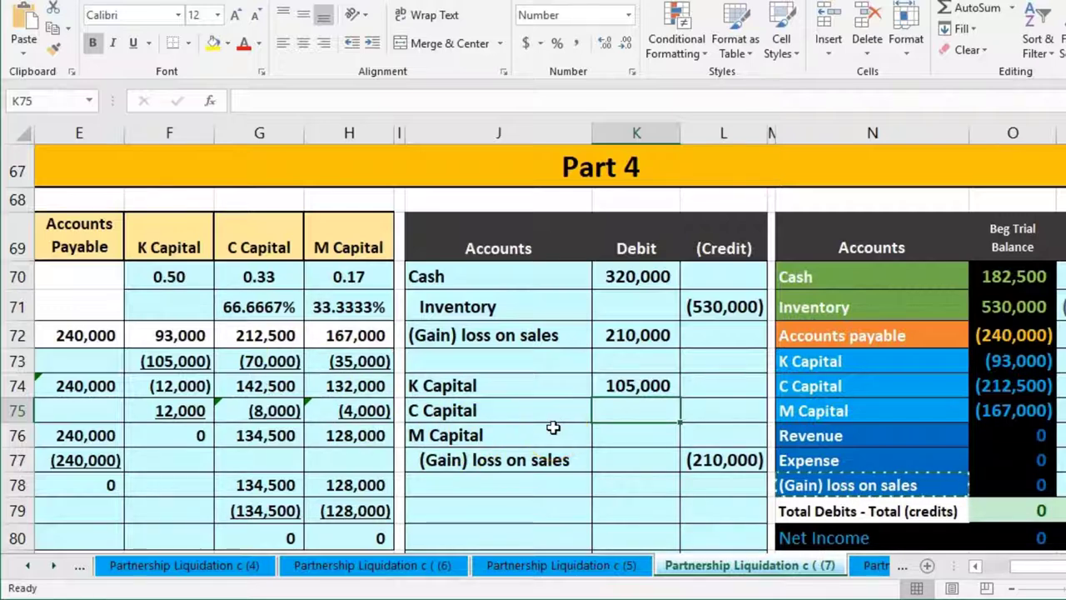
# - Calculate C Capital's share of the loss in debit cell K75 with the formula -L77*G70
pyautogui.write('-L77')
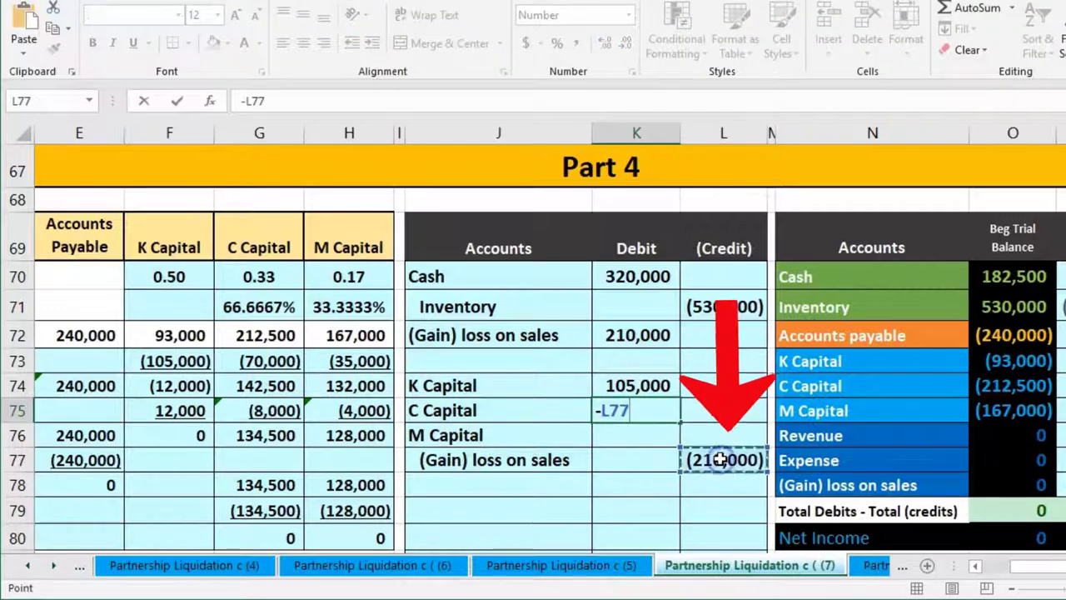
pyautogui.write('*')
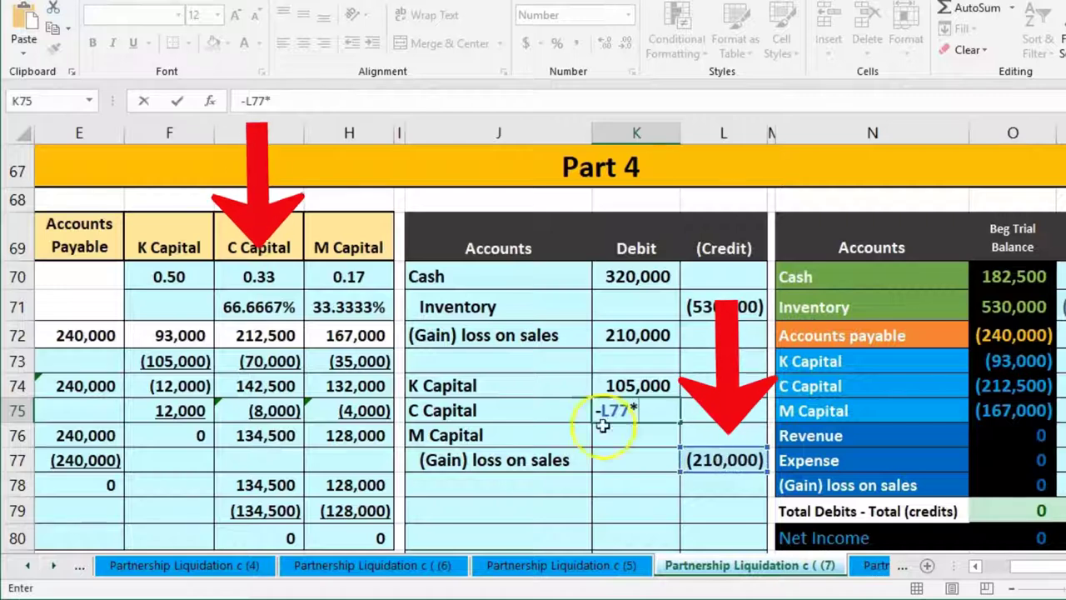
pyautogui.click(261, 281)
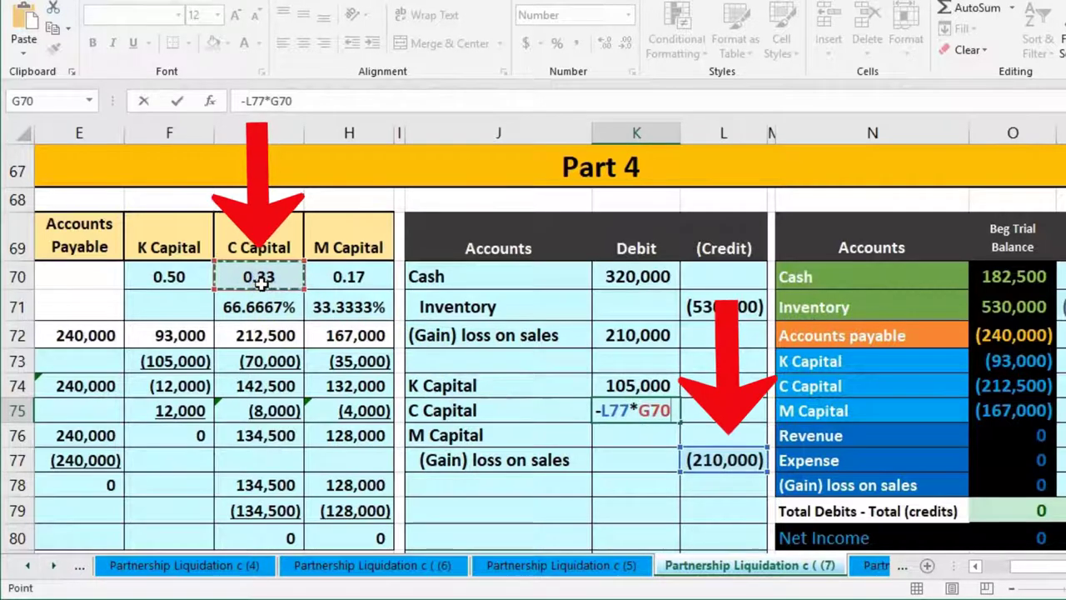
pyautogui.press('Return')
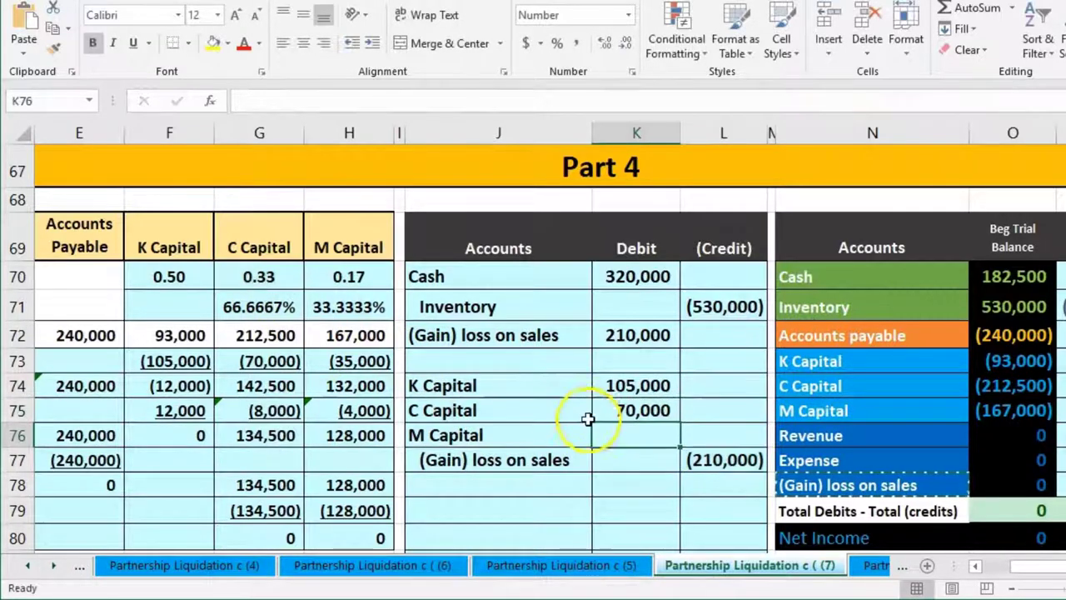
# - Calculate M Capital's share of the loss in debit cell K76 with the formula -L77*H70
pyautogui.write('-')
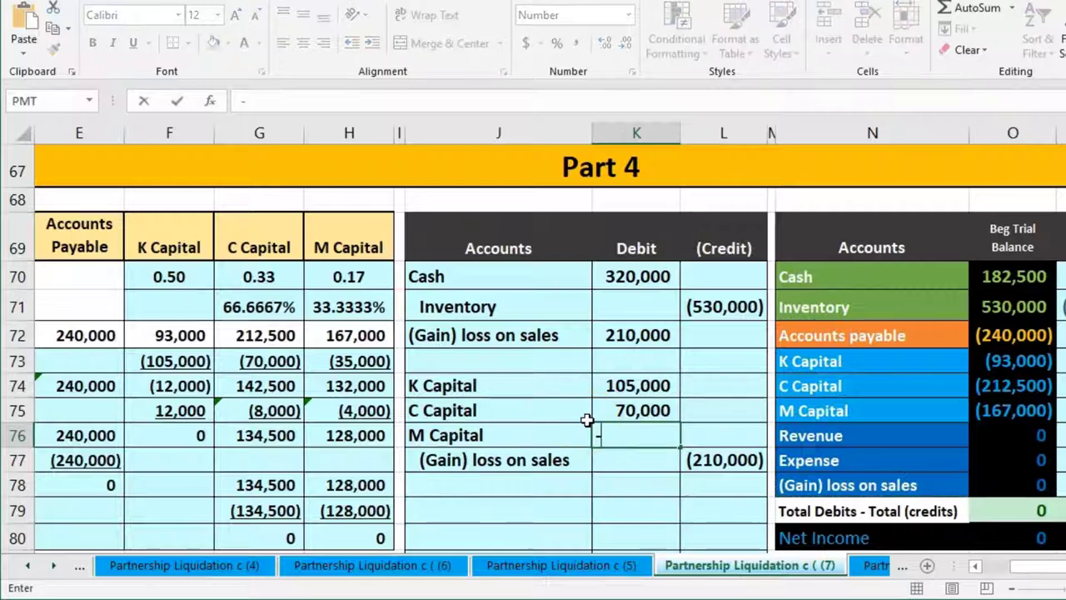
pyautogui.click(717, 451)
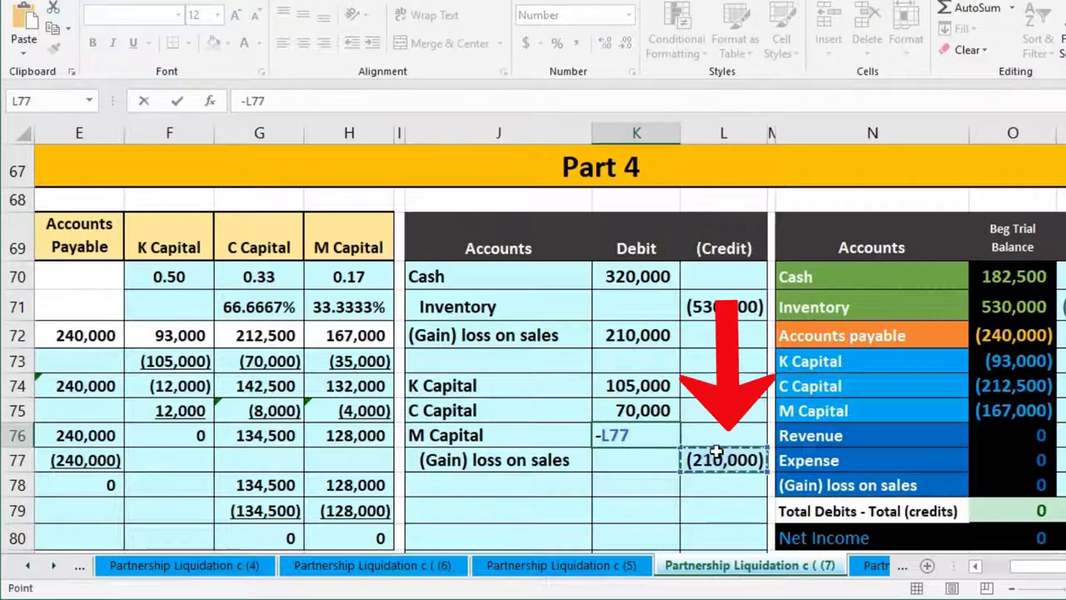
pyautogui.write('*')
pyautogui.click(348, 276)
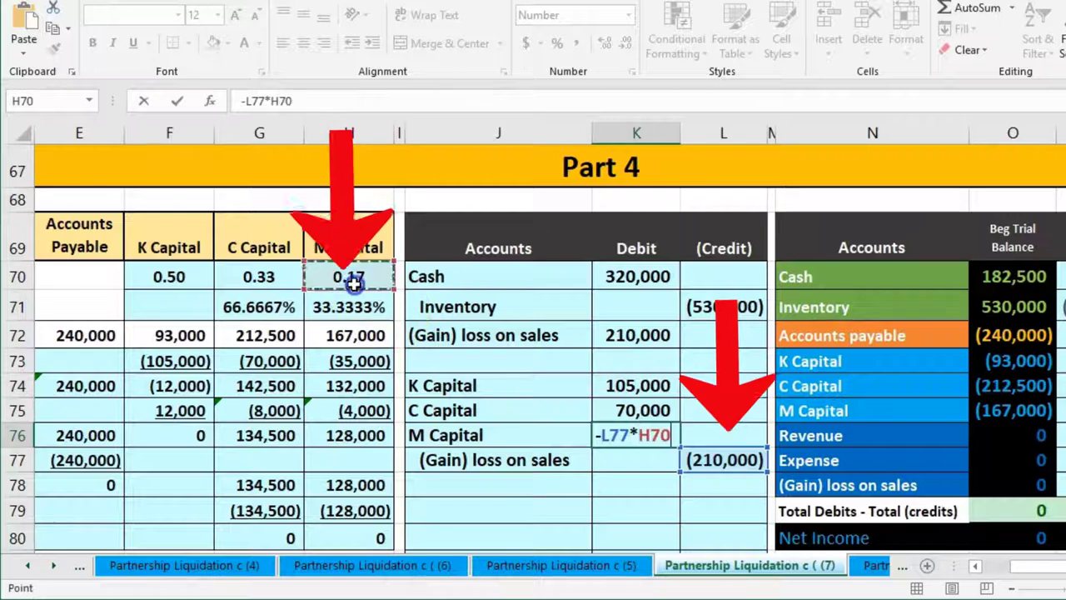
pyautogui.press('Return')
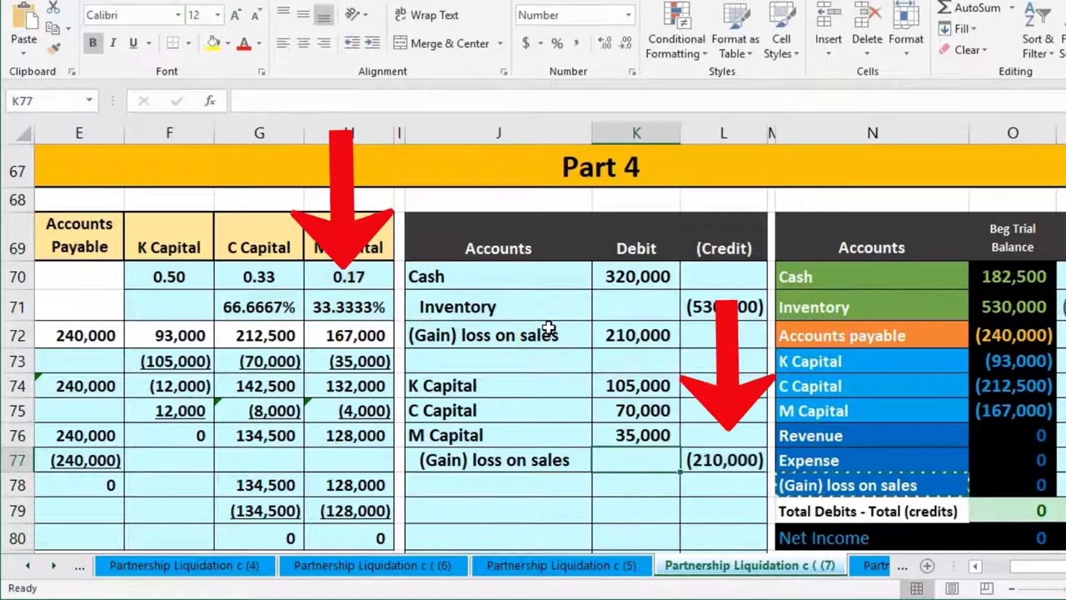
# - Compare the sum of the capital debits in K74:K76 with the credit in L77 and review the whole closing entry J74:L77
pyautogui.moveTo(606, 383); pyautogui.dragTo(614, 430)
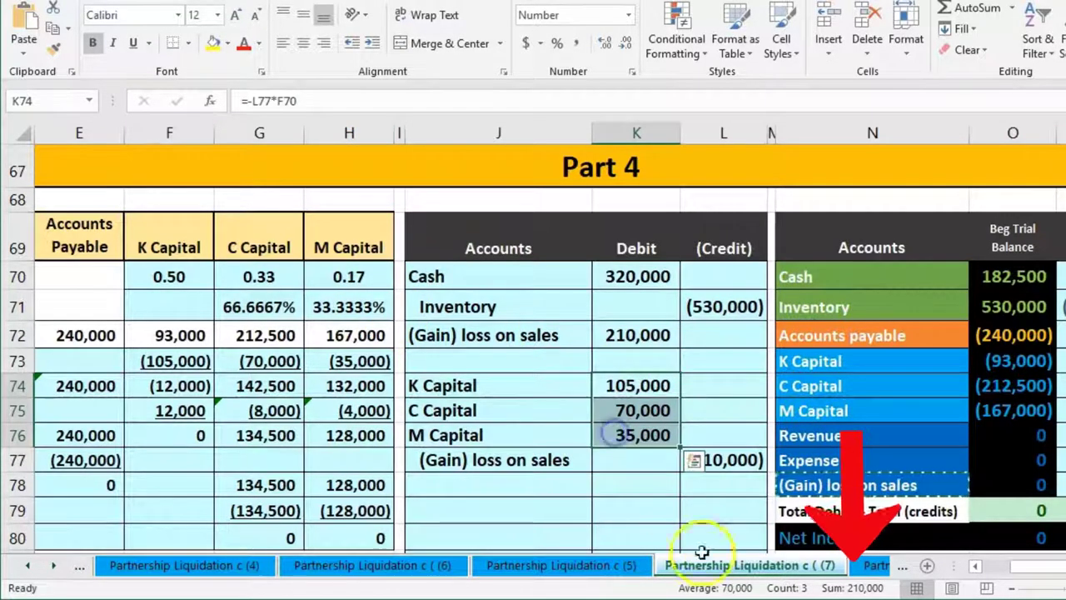
pyautogui.click(746, 459)
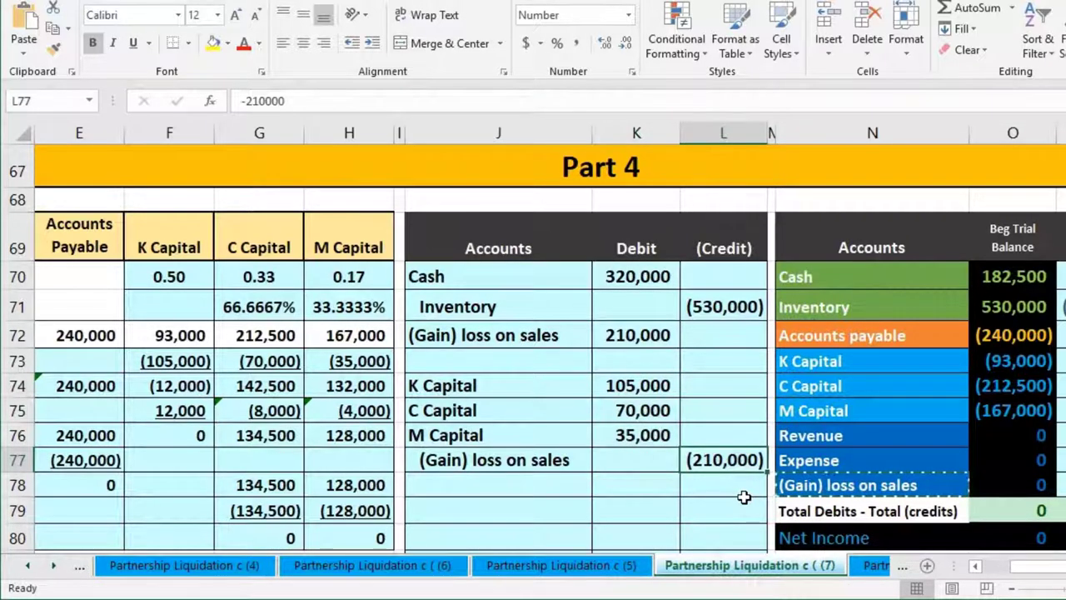
pyautogui.press('Right')
pyautogui.press('Right')
pyautogui.press('Right')
pyautogui.press('Right')
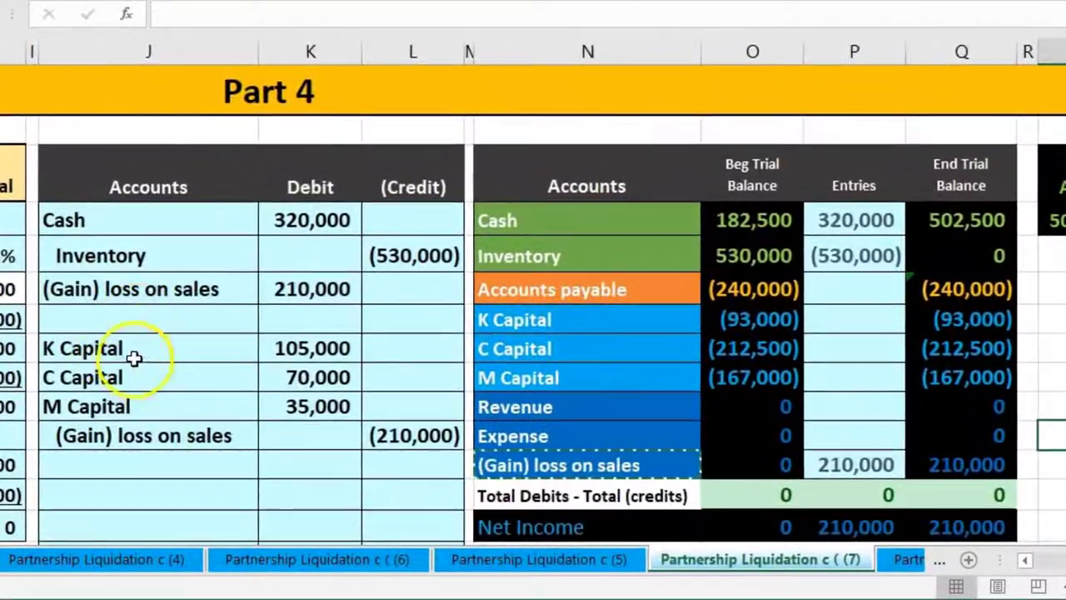
pyautogui.moveTo(133, 356)
pyautogui.mouseDown()
pyautogui.moveTo(369, 392)
pyautogui.moveTo(380, 429)
pyautogui.mouseUp()
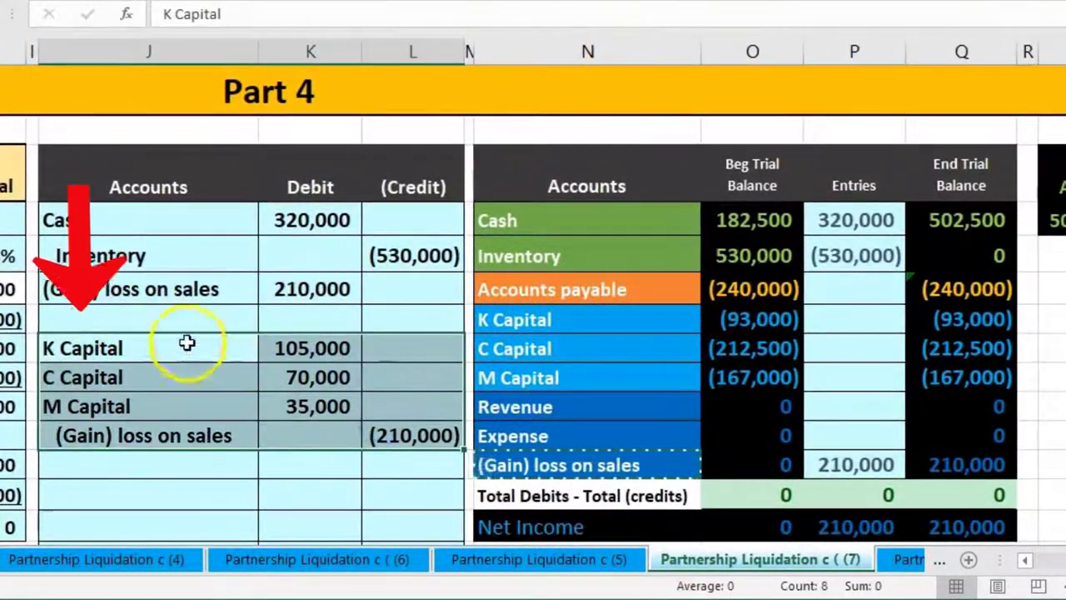
# - Post K Capital's loss debit to the trial balance by linking entries cell P73 to K74, and check its ending balance
pyautogui.moveTo(187, 343); pyautogui.dragTo(332, 350)
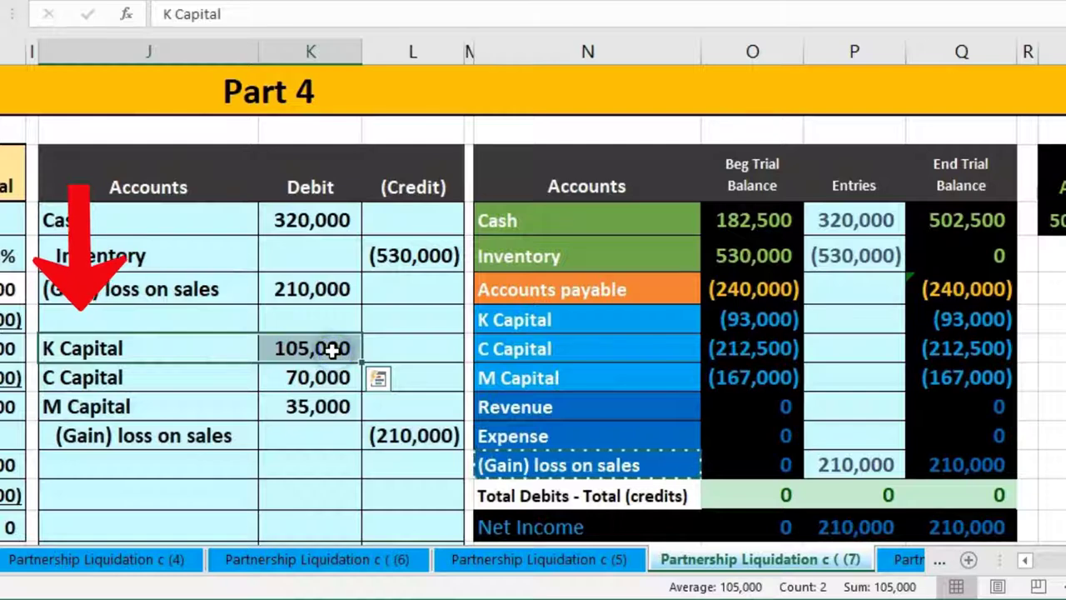
pyautogui.moveTo(587, 323); pyautogui.dragTo(711, 329)
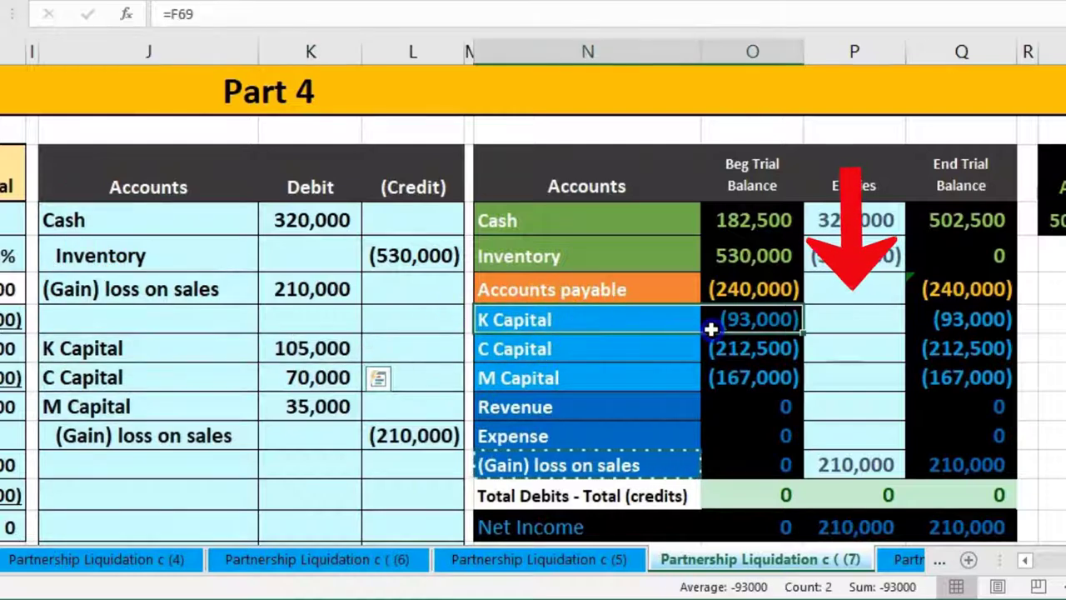
pyautogui.click(847, 319)
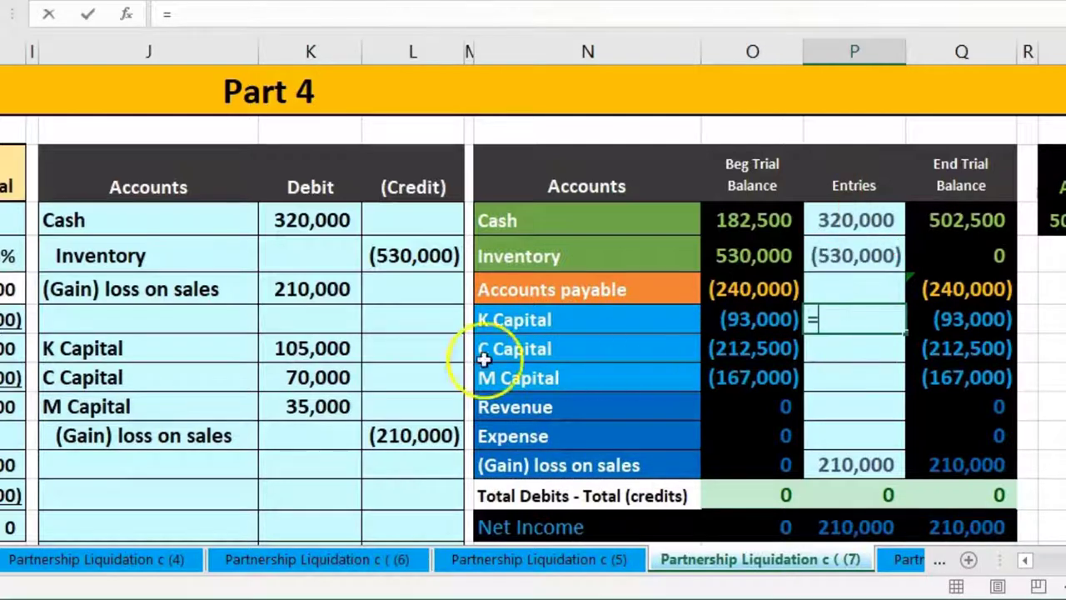
pyautogui.click(324, 348)
pyautogui.moveTo(999, 333); pyautogui.dragTo(1060, 324)
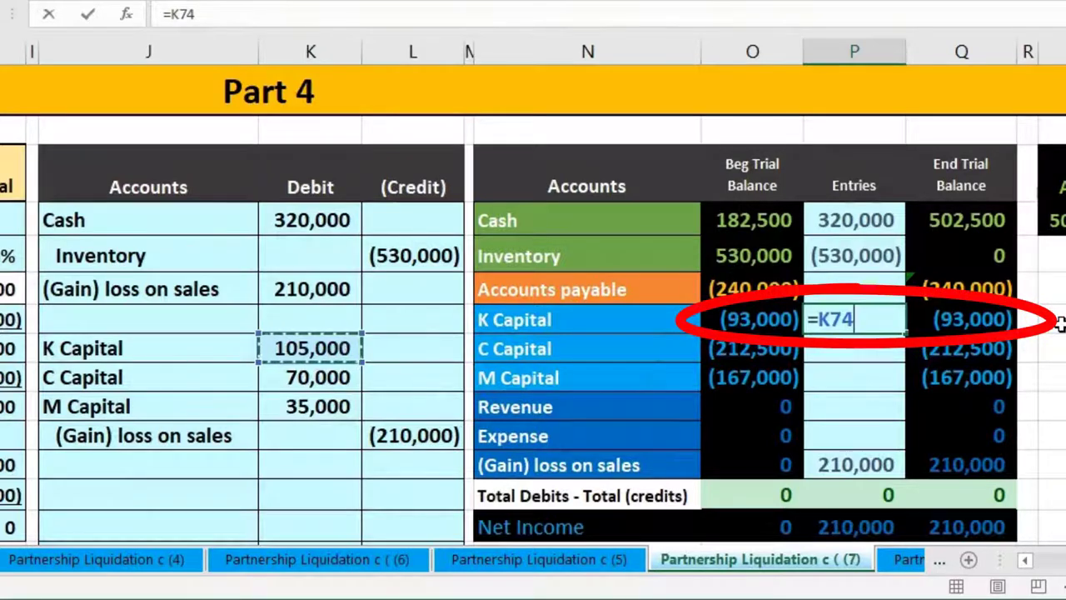
pyautogui.press('Return')
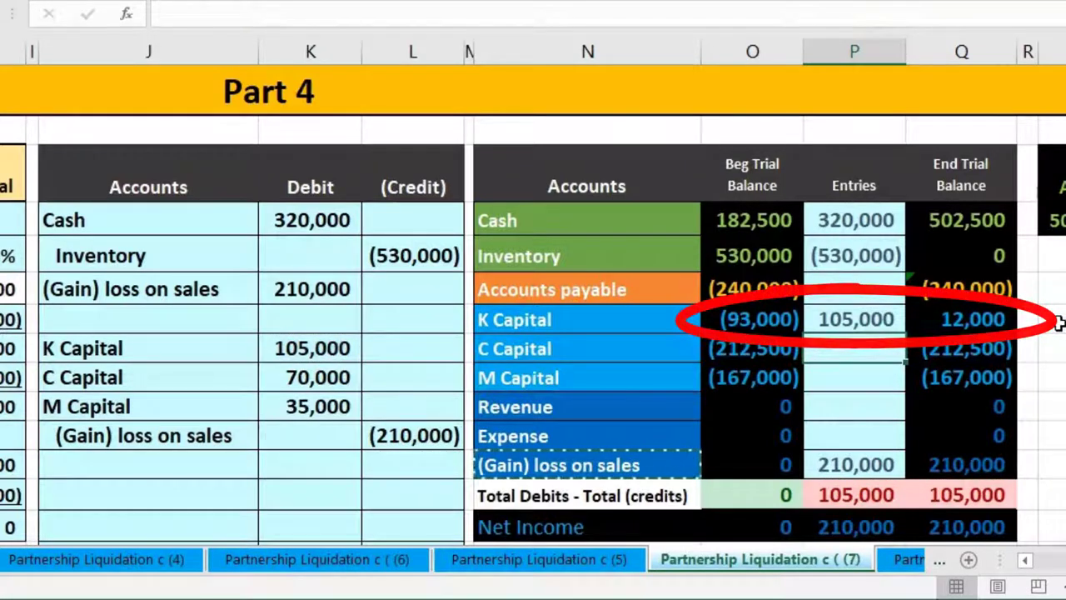
pyautogui.click(970, 321)
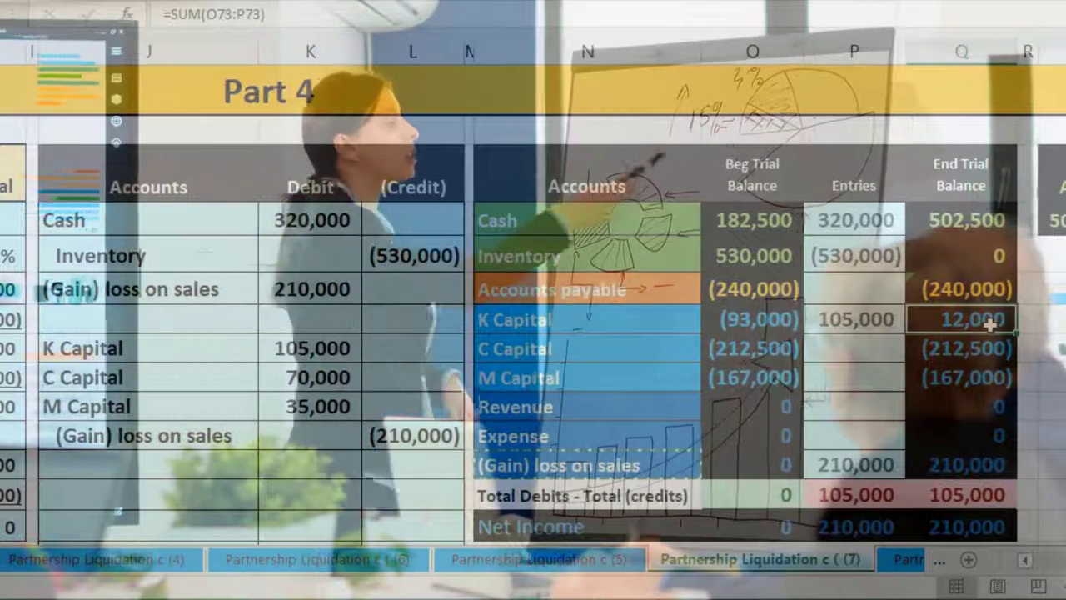
# - Post C Capital's loss debit to the trial balance by entering =K75 in entries cell P74
pyautogui.click(866, 342)
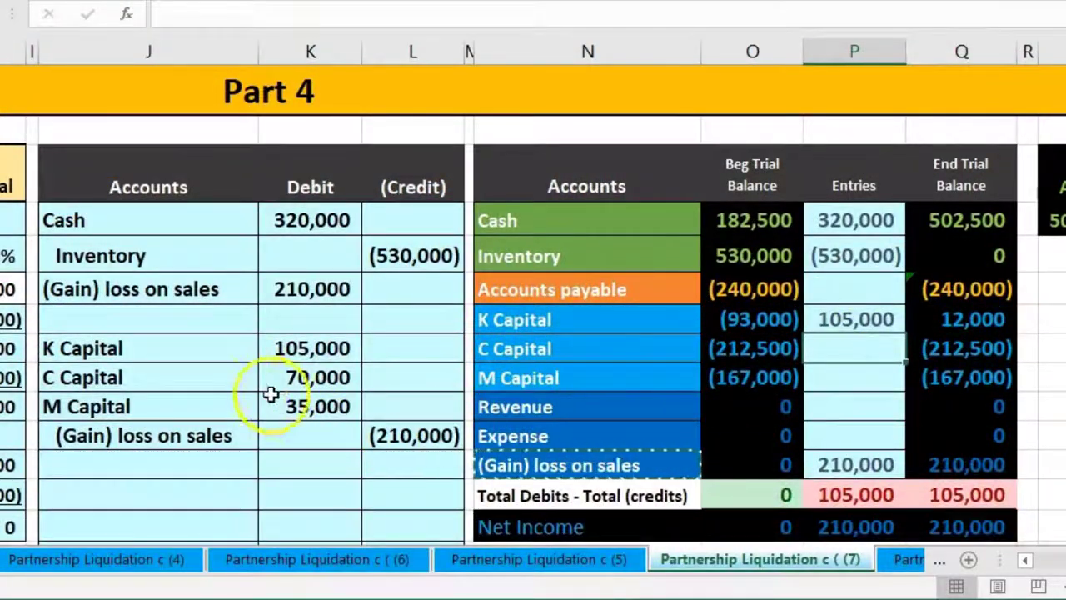
pyautogui.moveTo(250, 379); pyautogui.dragTo(272, 377)
pyautogui.click(850, 350)
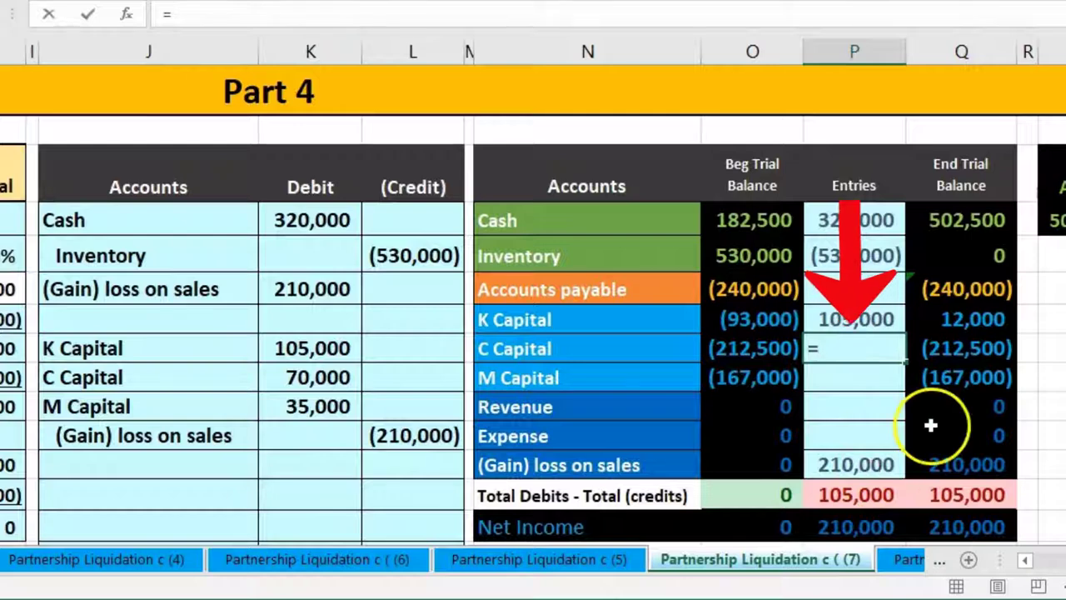
pyautogui.write('=')
pyautogui.click(321, 380)
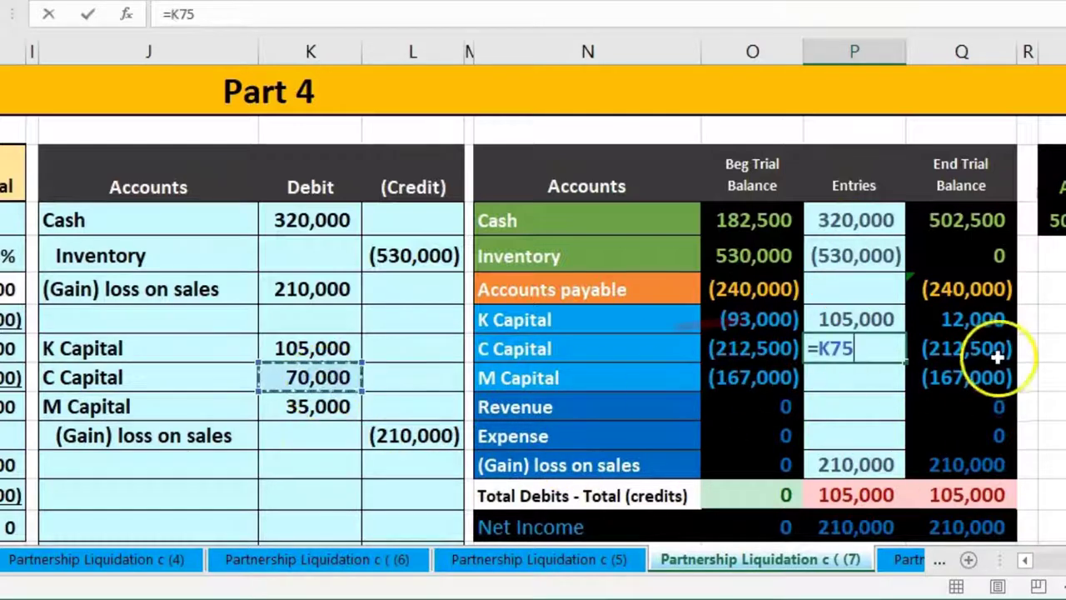
pyautogui.press('Return')
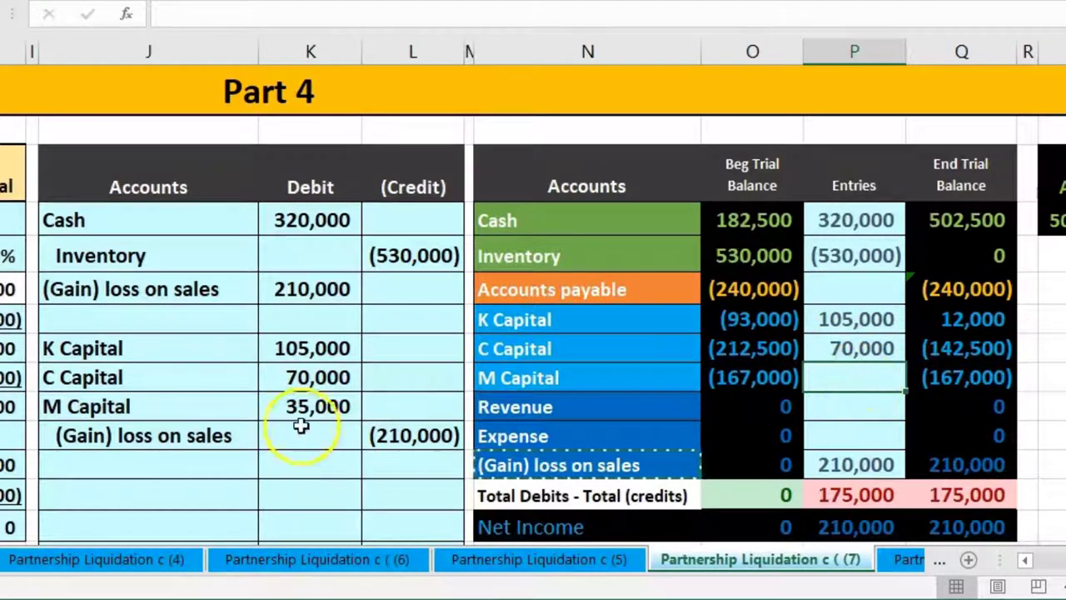
# - Post M Capital's loss debit to the trial balance by entering =K76 in entries cell P75
pyautogui.moveTo(214, 411); pyautogui.dragTo(298, 405)
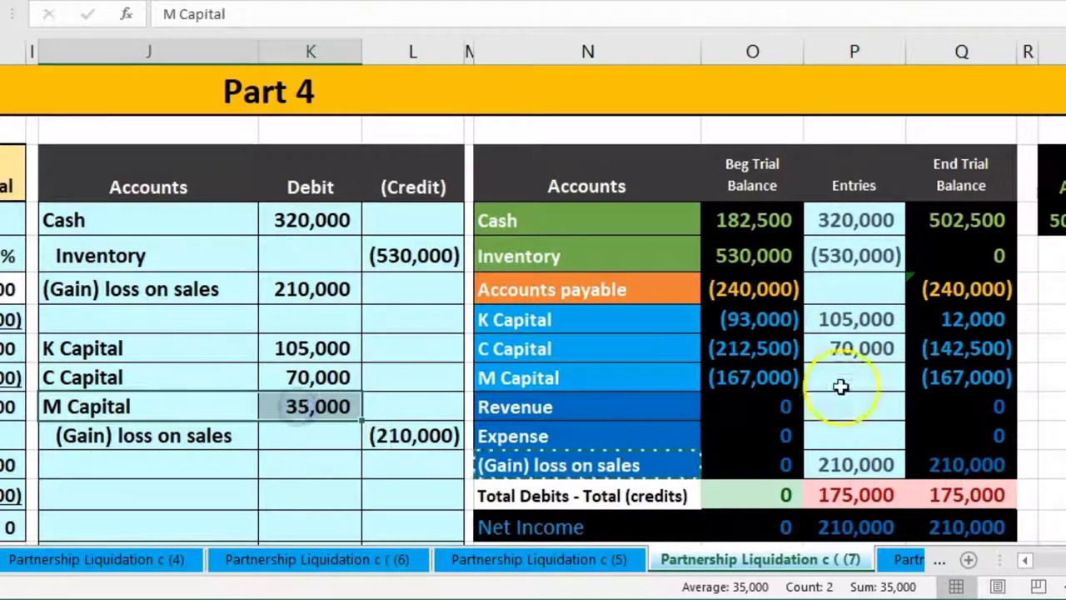
pyautogui.click(866, 374)
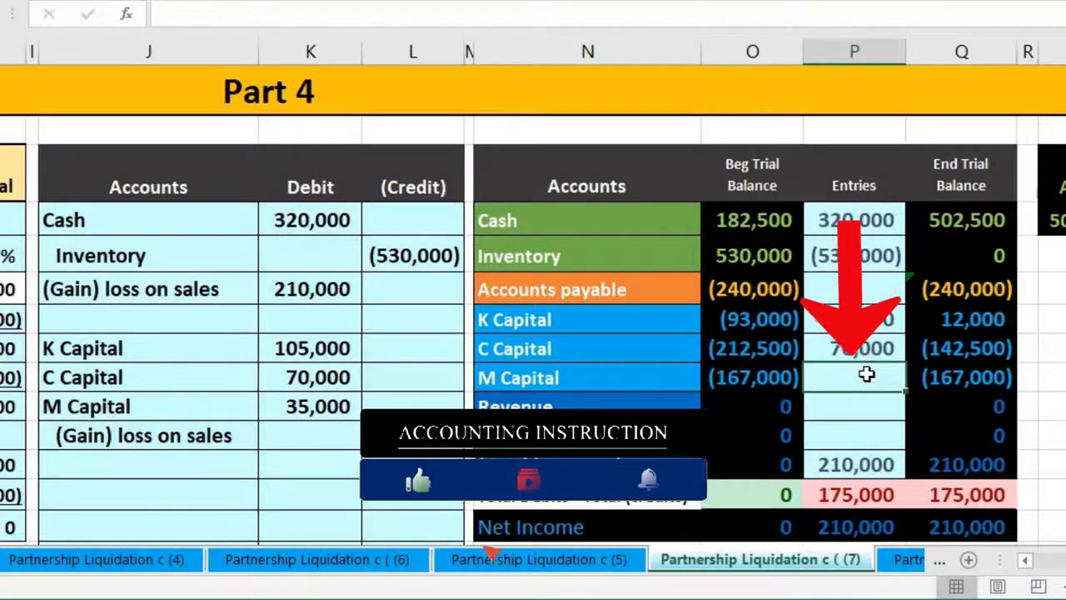
pyautogui.write('=')
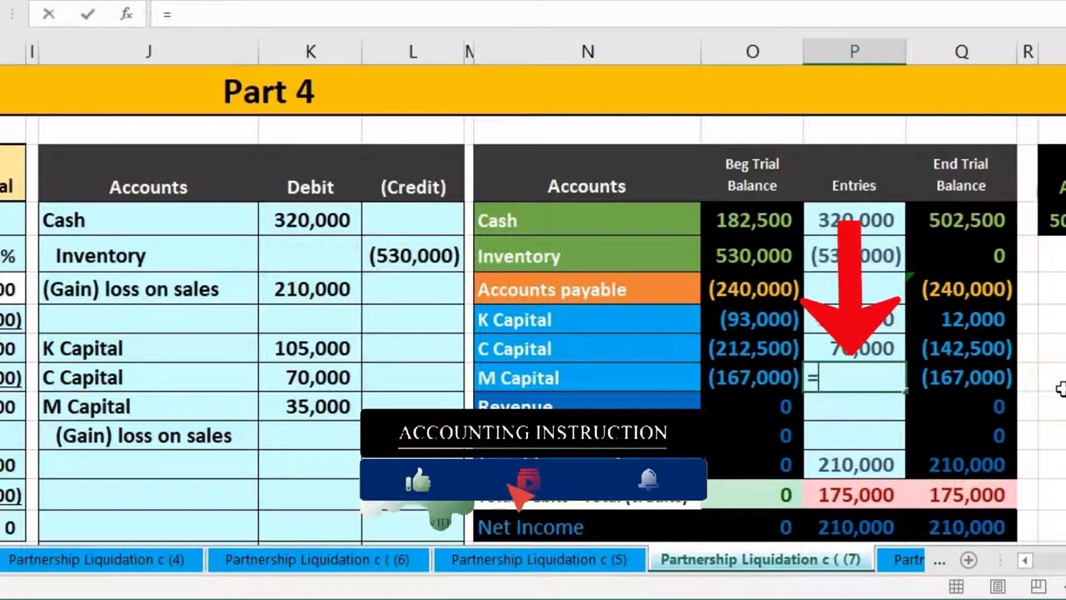
pyautogui.click(323, 406)
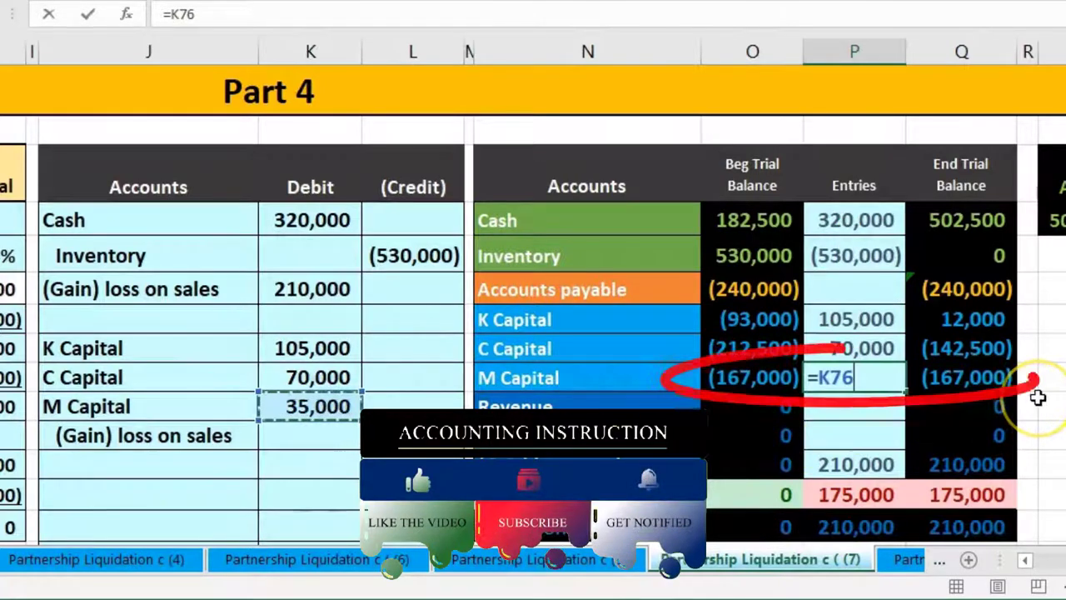
pyautogui.press('Return')
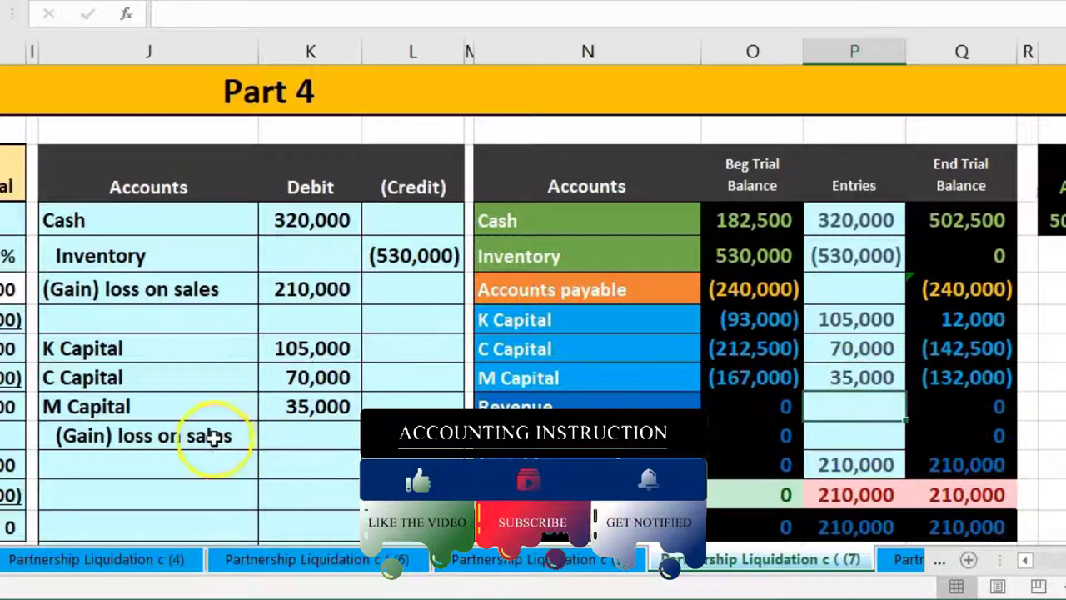
# - Add the closing credit to the (Gain) loss on sales entry in P78, making the formula =K72+L77
pyautogui.moveTo(215, 437); pyautogui.dragTo(390, 434)
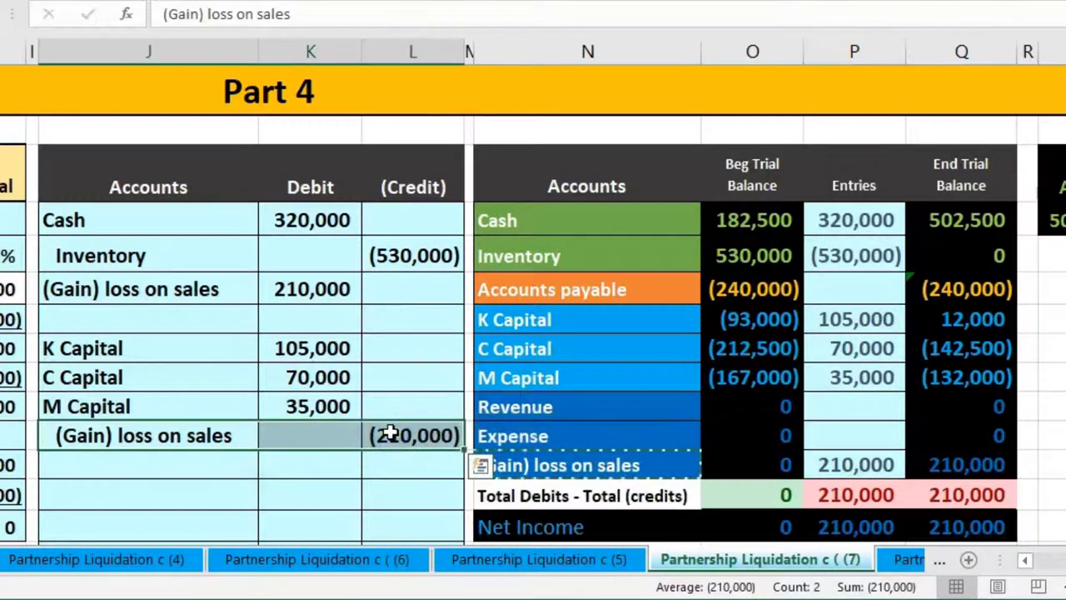
pyautogui.click(844, 462)
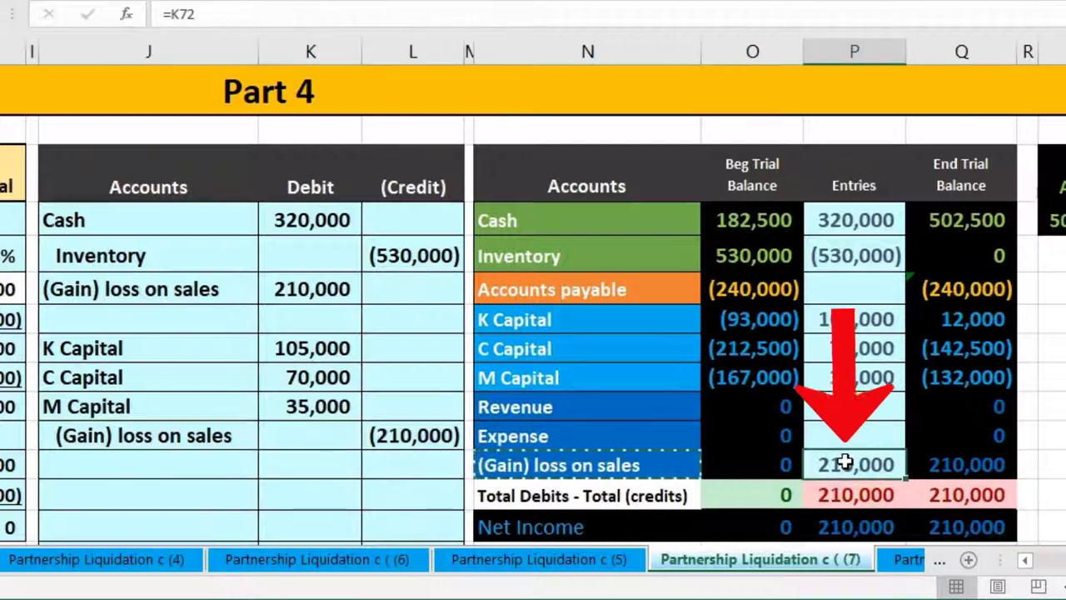
pyautogui.doubleClick(844, 464)
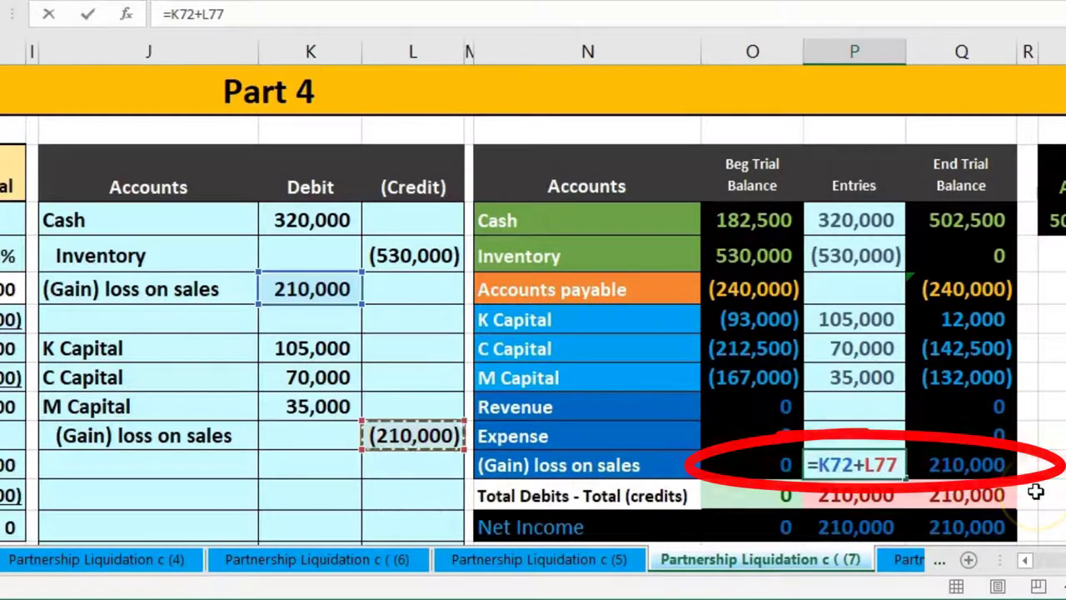
pyautogui.press('Return')
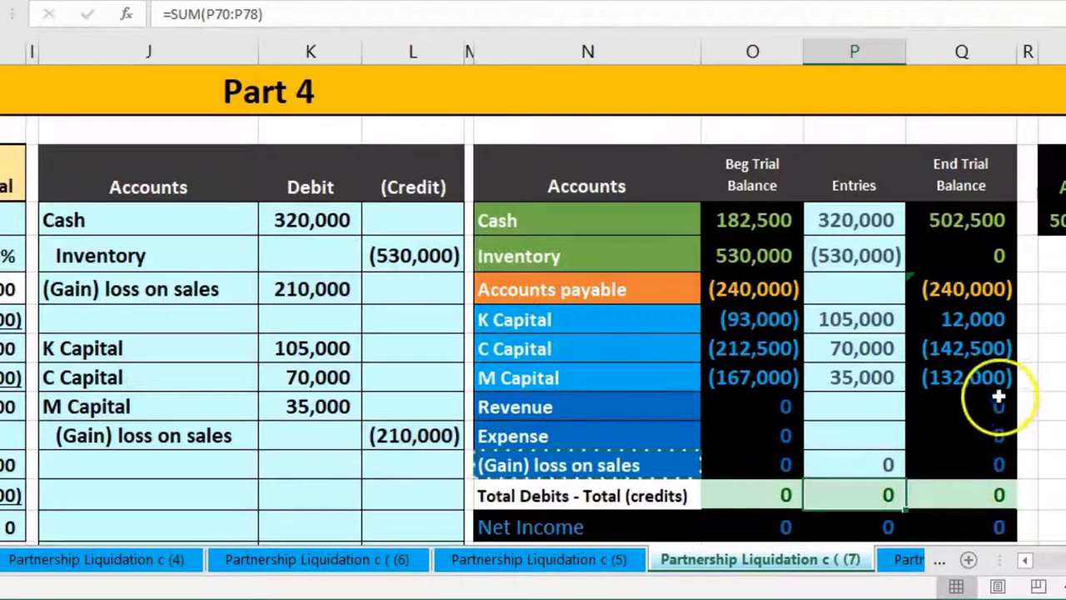
# - Compare K Capital's beginning and ending trial balances with the ending balances of C Capital and M Capital
pyautogui.click(985, 330)
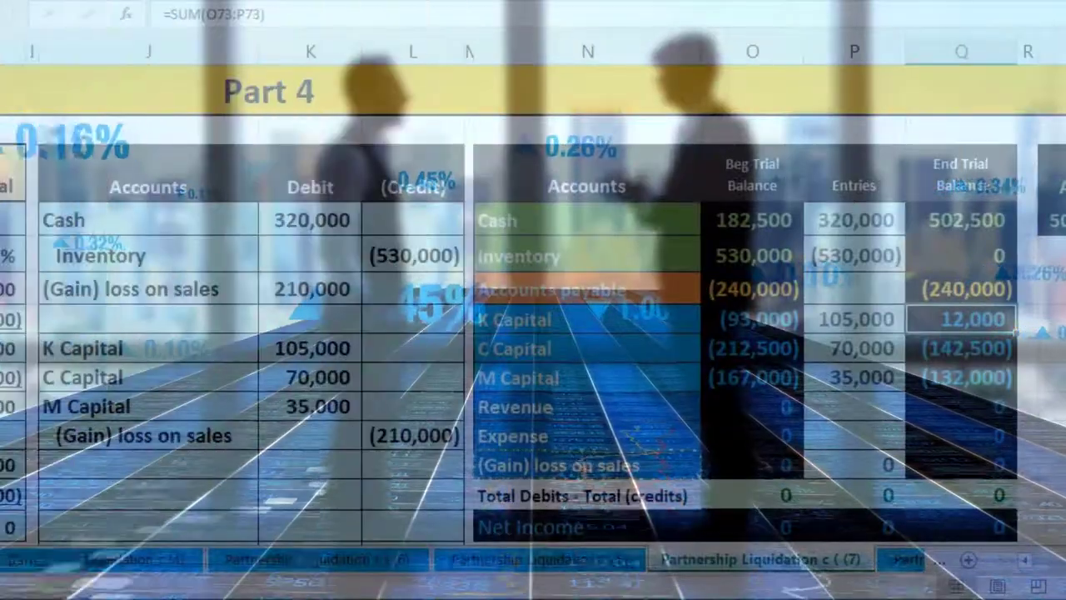
pyautogui.click(757, 320)
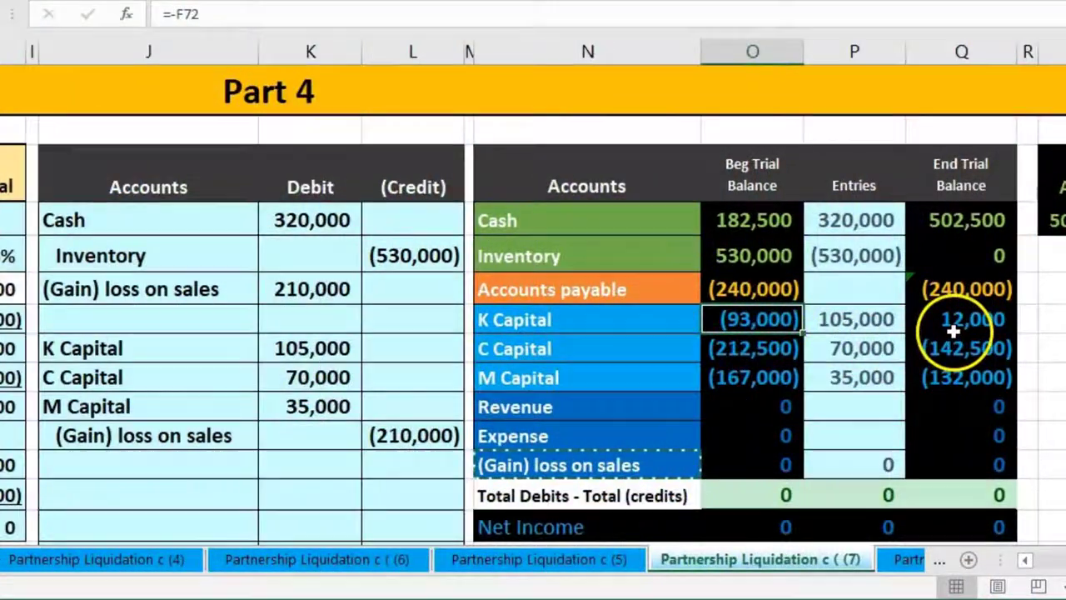
pyautogui.click(953, 330)
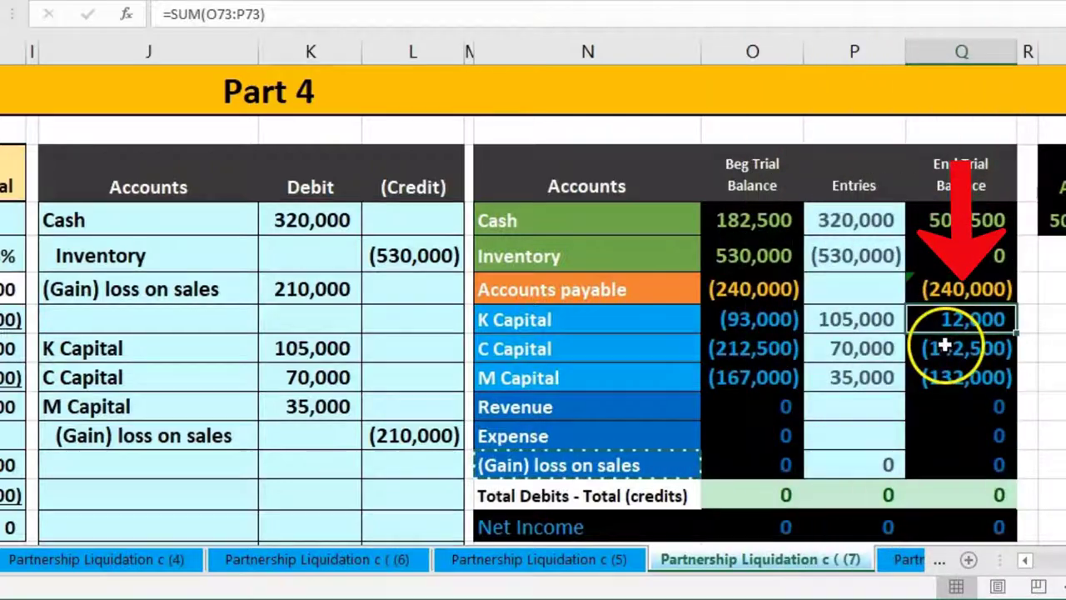
pyautogui.moveTo(946, 345); pyautogui.dragTo(945, 362)
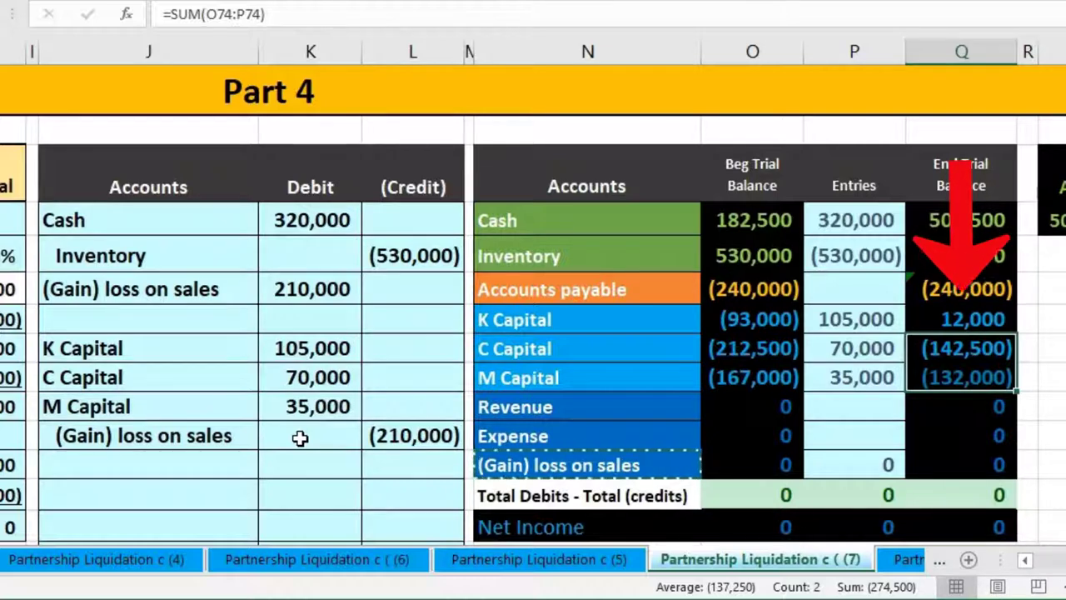
pyautogui.click(966, 323)
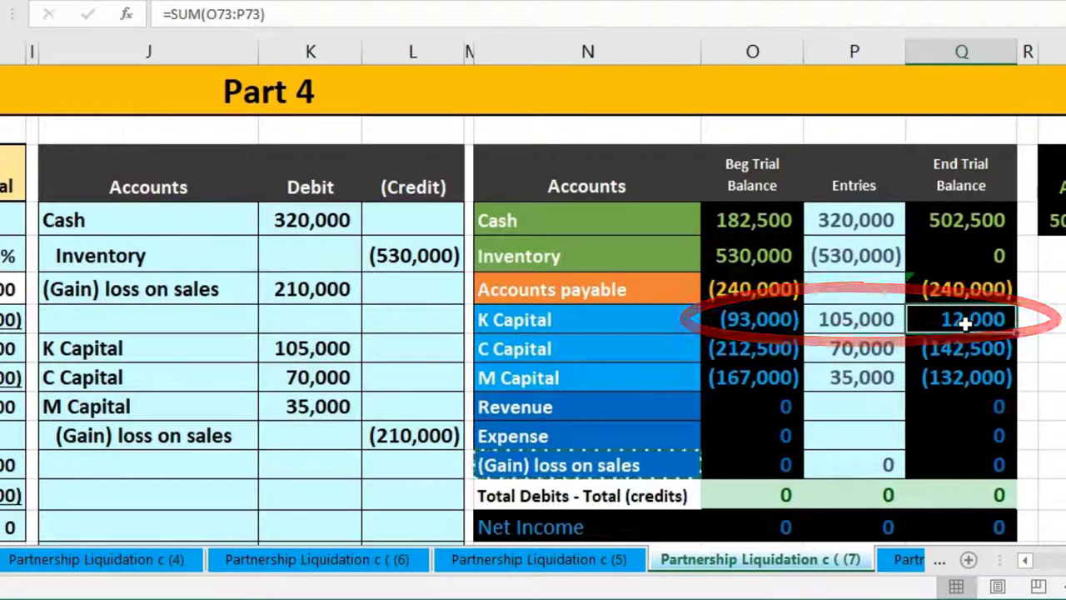
# - Copy the C Capital and M Capital labels from N74:N75 and paste them as values into journal cells J79:J80
pyautogui.moveTo(623, 348); pyautogui.dragTo(624, 367)
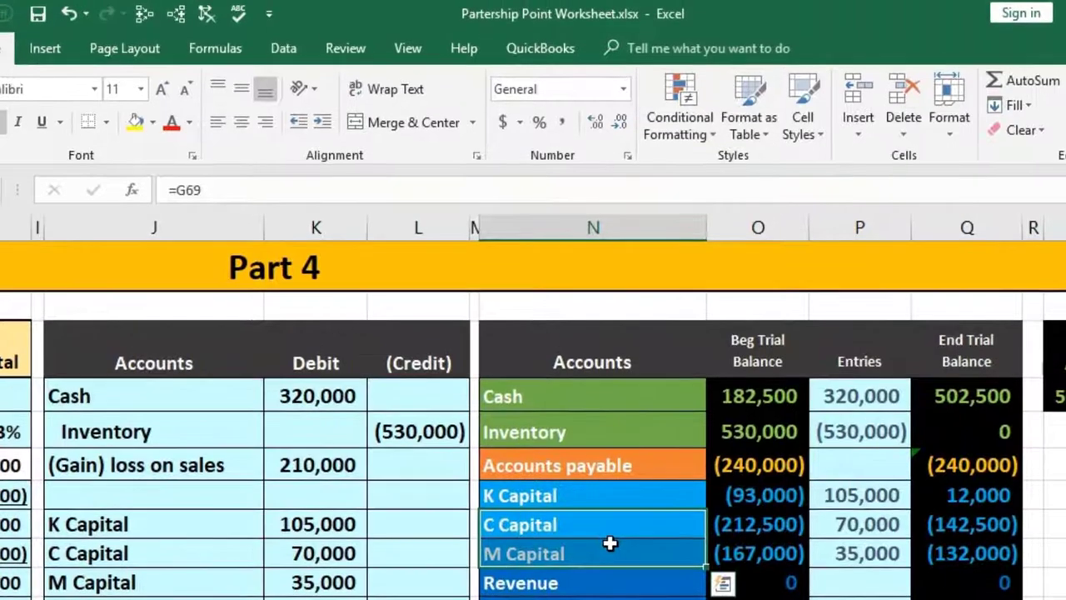
pyautogui.rightClick(608, 444)
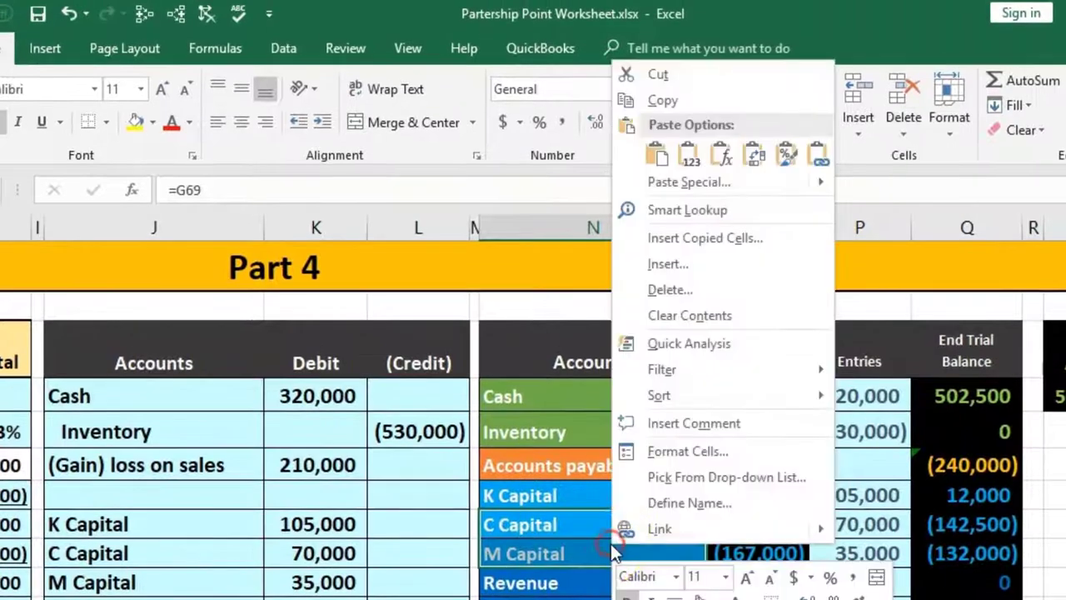
pyautogui.click(662, 101)
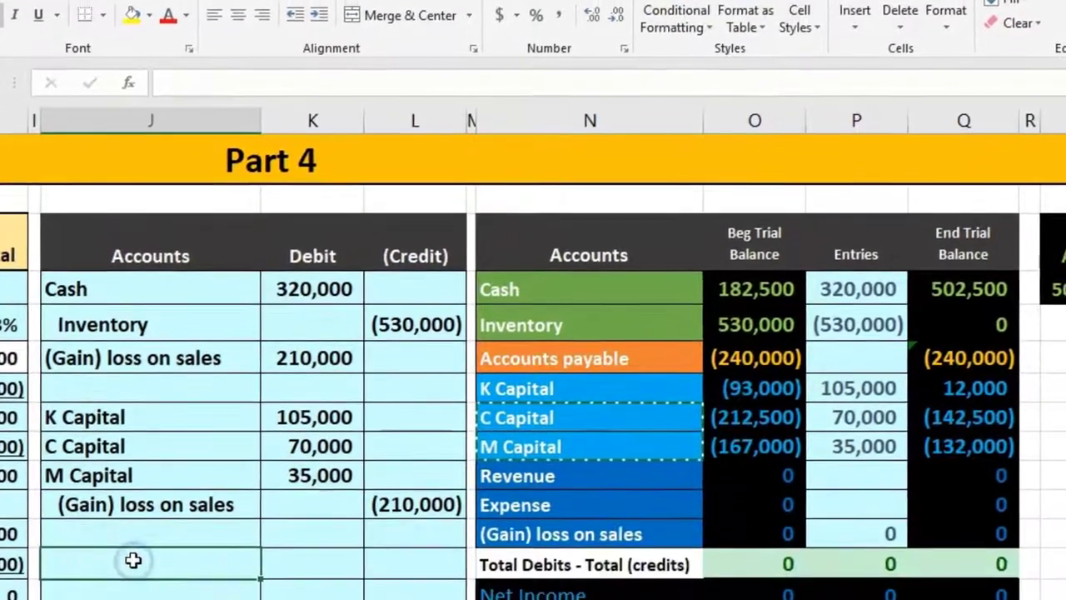
pyautogui.click(134, 561)
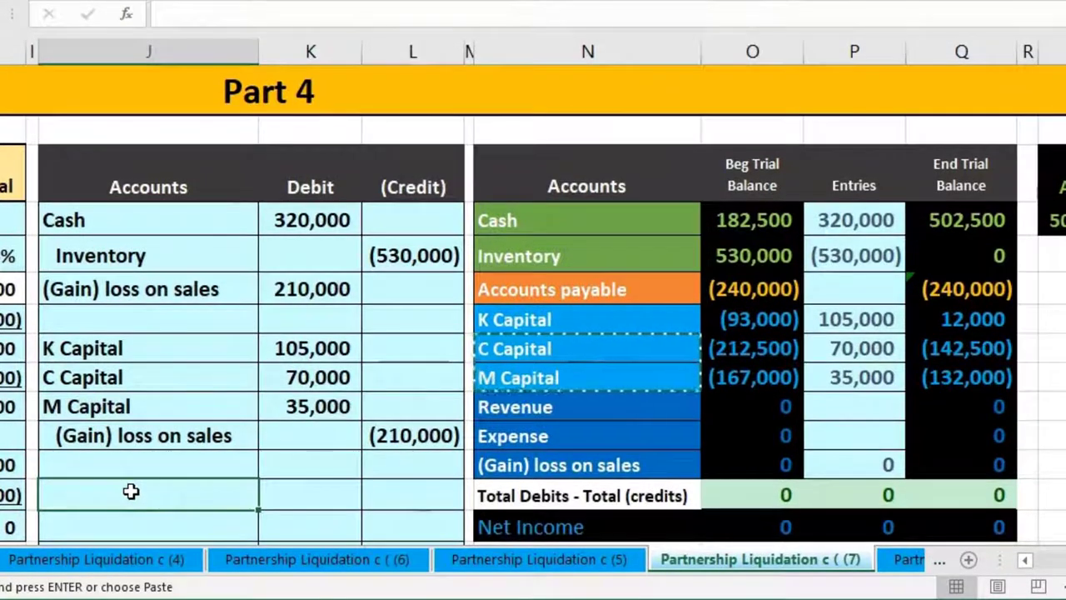
pyautogui.rightClick(131, 491)
pyautogui.click(213, 110)
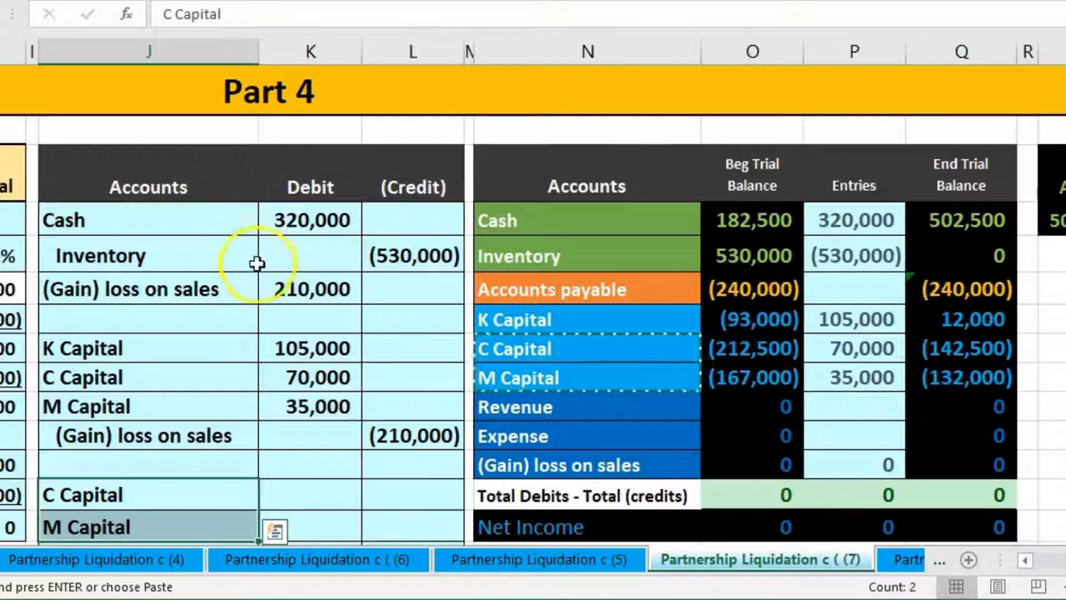
pyautogui.scroll(-1, 258, 332)
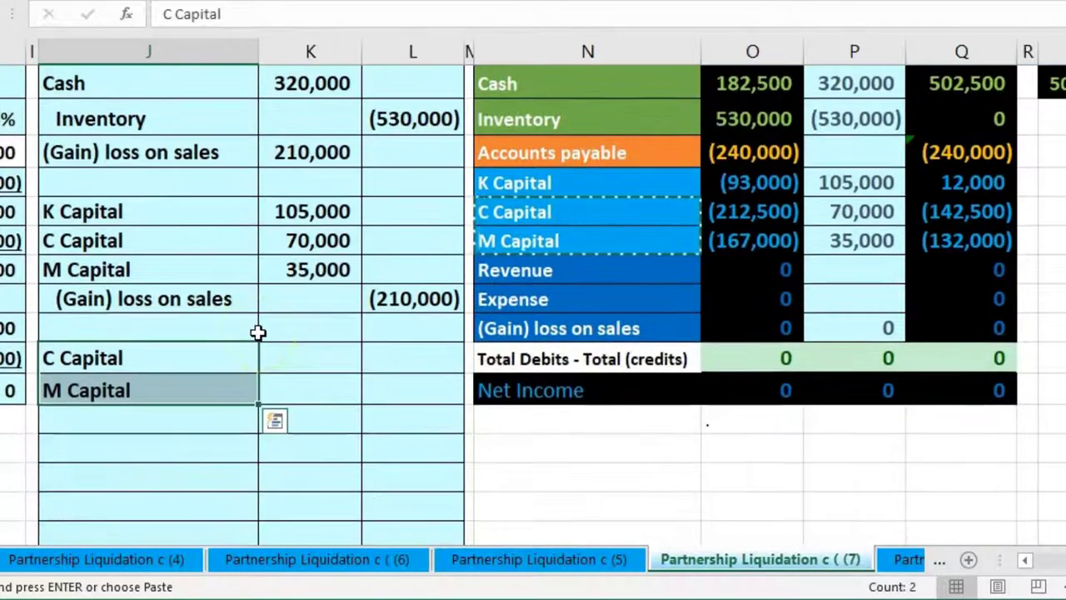
pyautogui.click(547, 183)
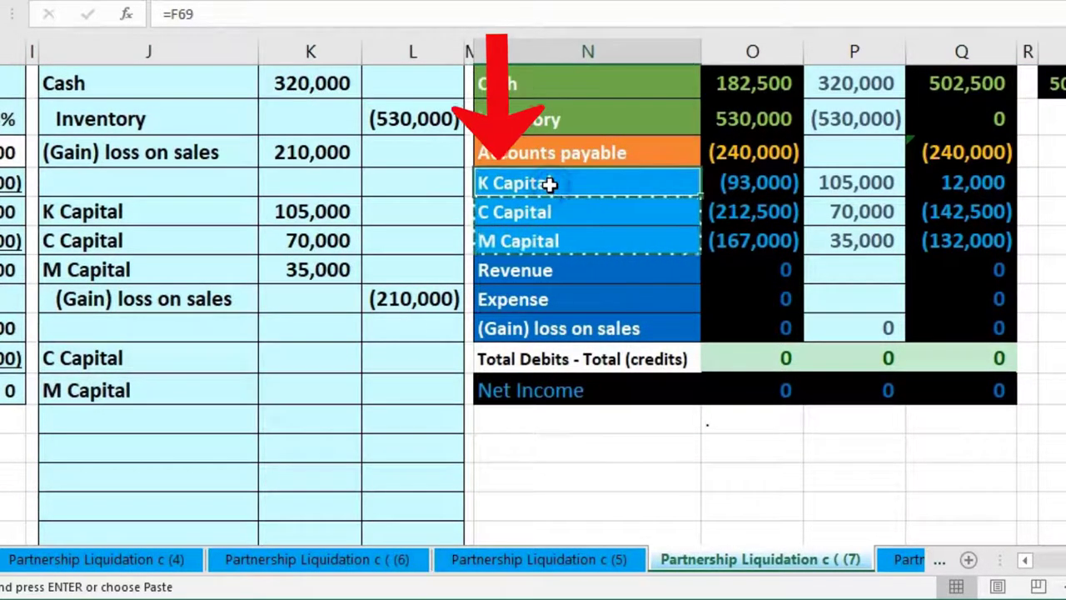
pyautogui.click(590, 182)
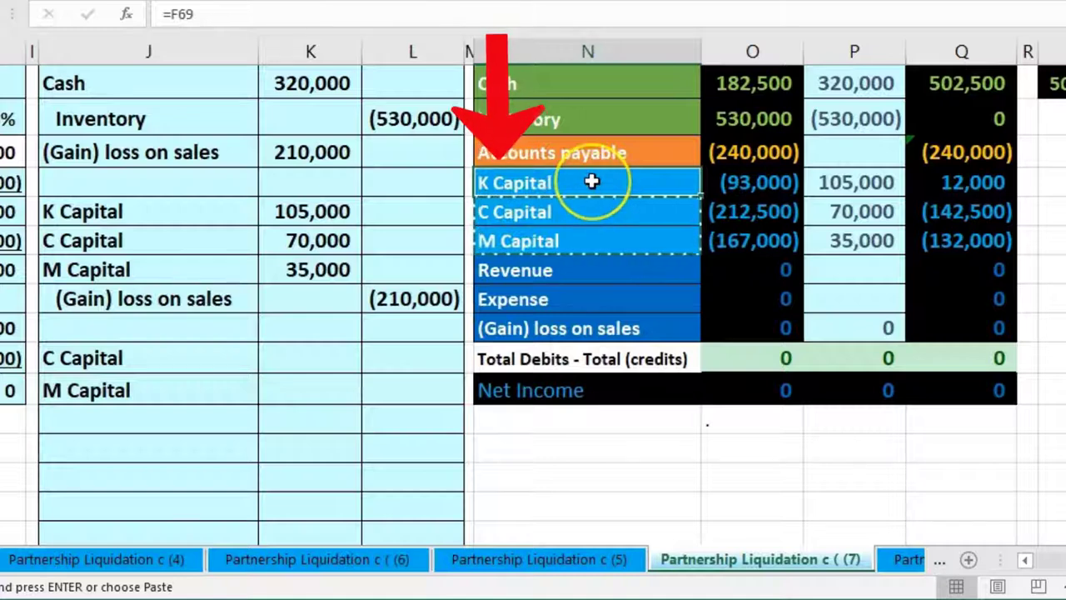
pyautogui.rightClick(590, 182)
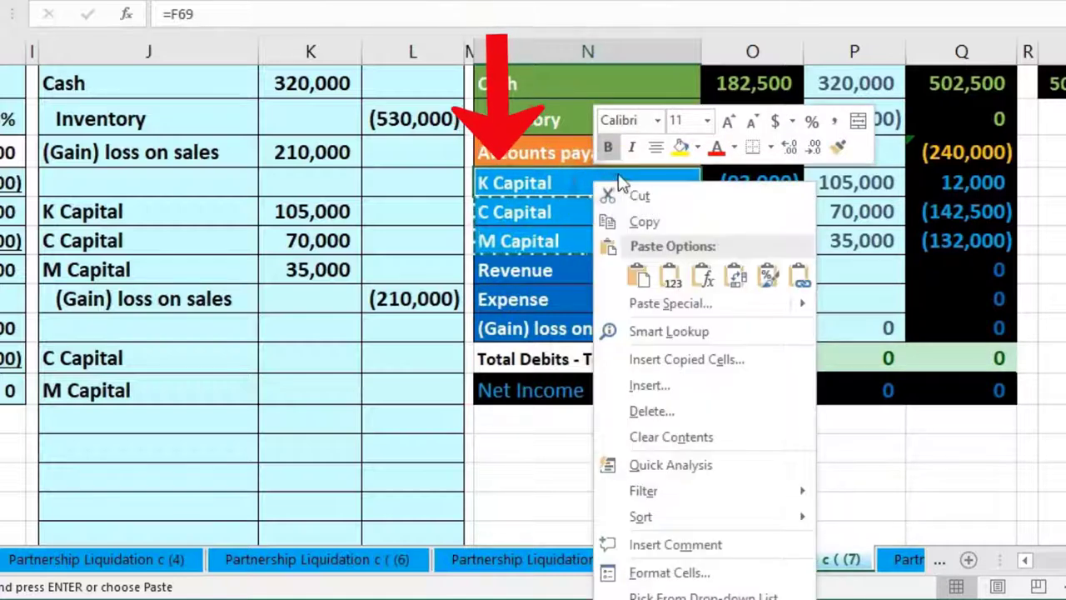
pyautogui.click(671, 277)
pyautogui.click(185, 423)
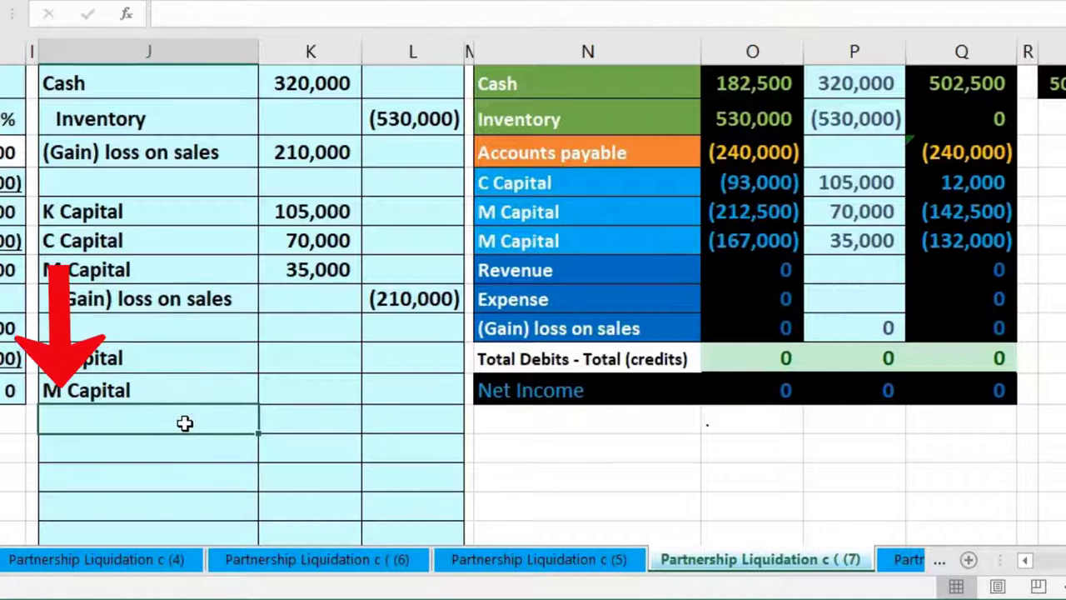
pyautogui.rightClick(185, 423)
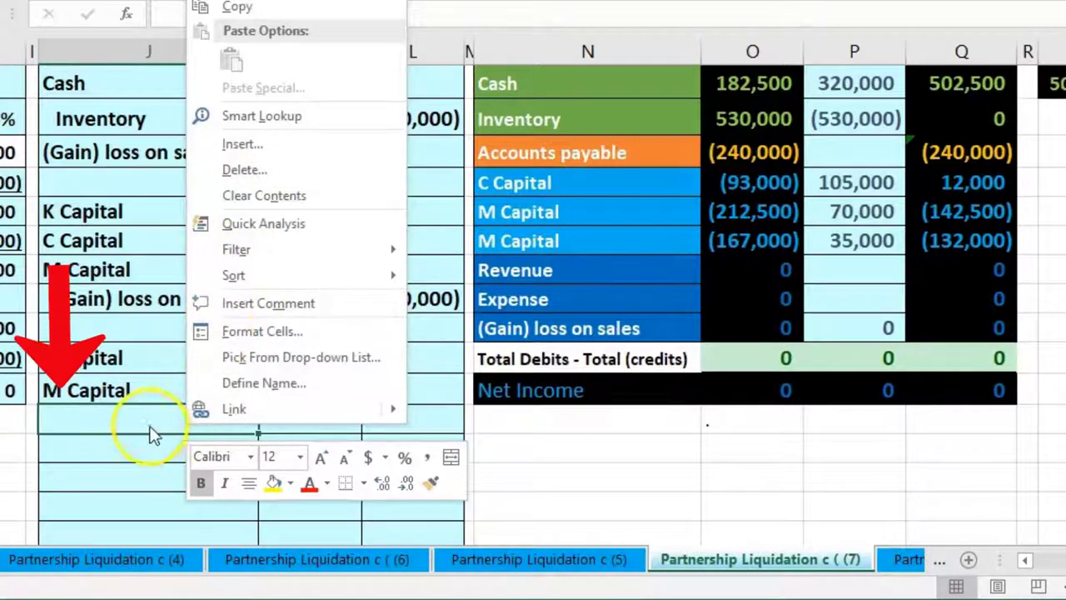
pyautogui.rightClick(150, 428)
pyautogui.press('Escape')
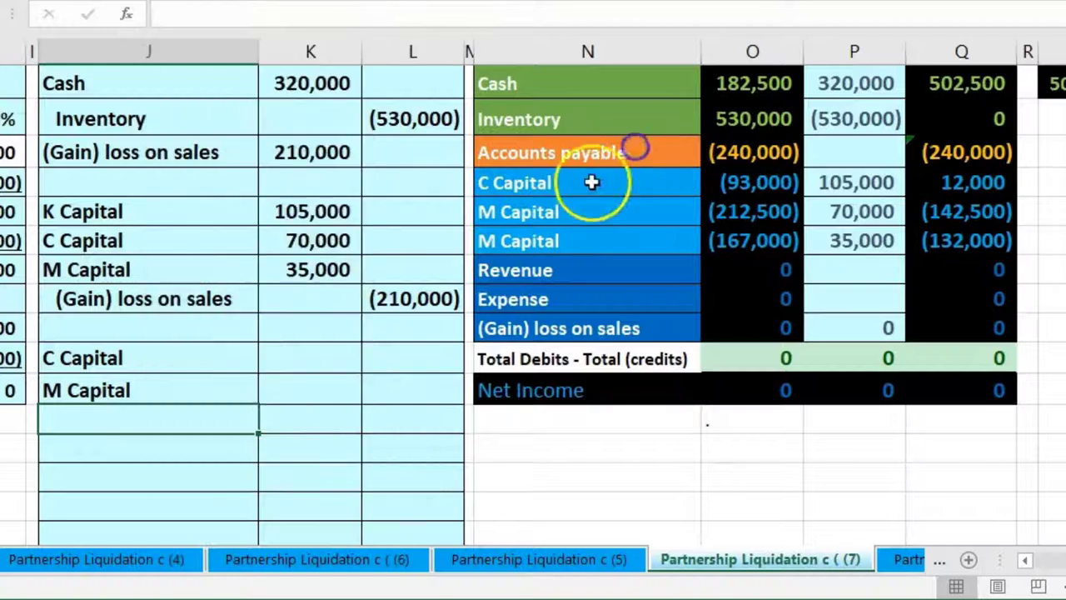
# - Try to copy the label in N73 and paste it as a value into journal cell J81
pyautogui.click(591, 182)
pyautogui.rightClick(591, 183)
pyautogui.click(623, 222)
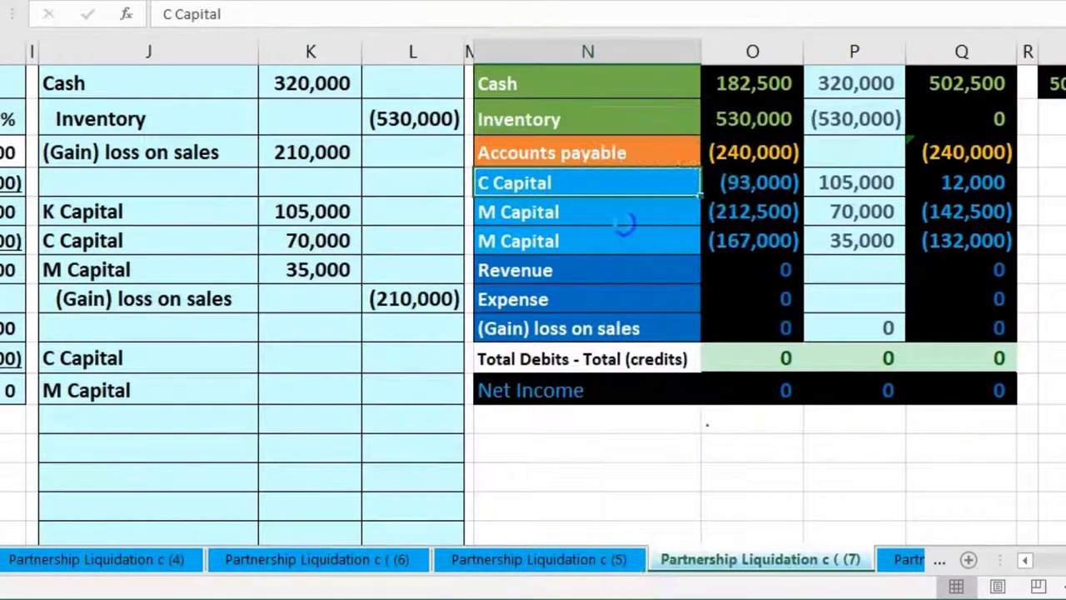
pyautogui.click(170, 417)
pyautogui.rightClick(171, 419)
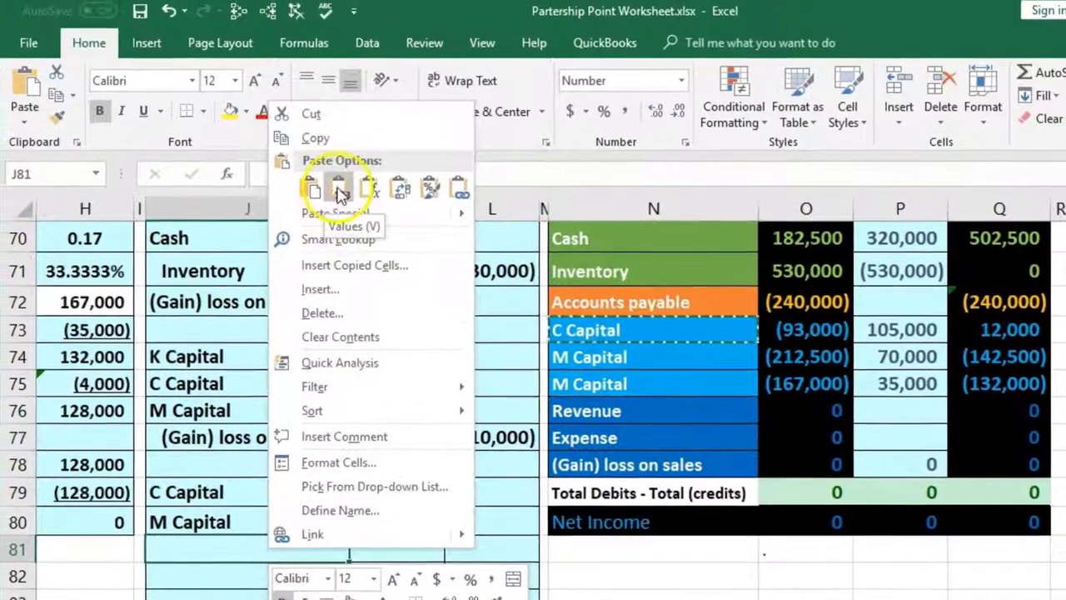
pyautogui.click(325, 164)
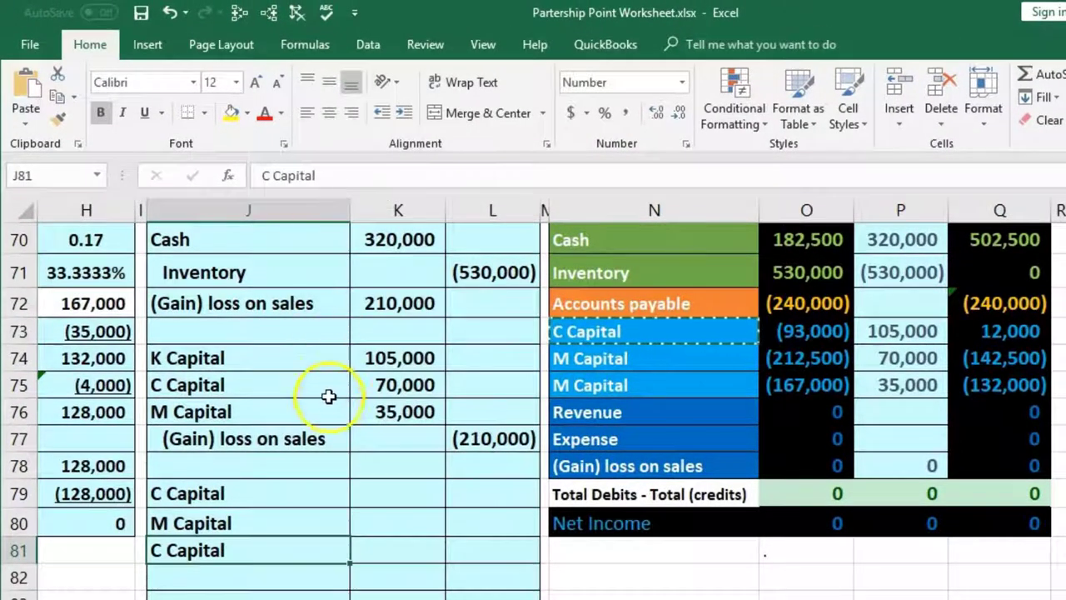
# - Undo the mistaken label pastes in J81 and over the capital account labels in N73:N74
pyautogui.click(169, 13)
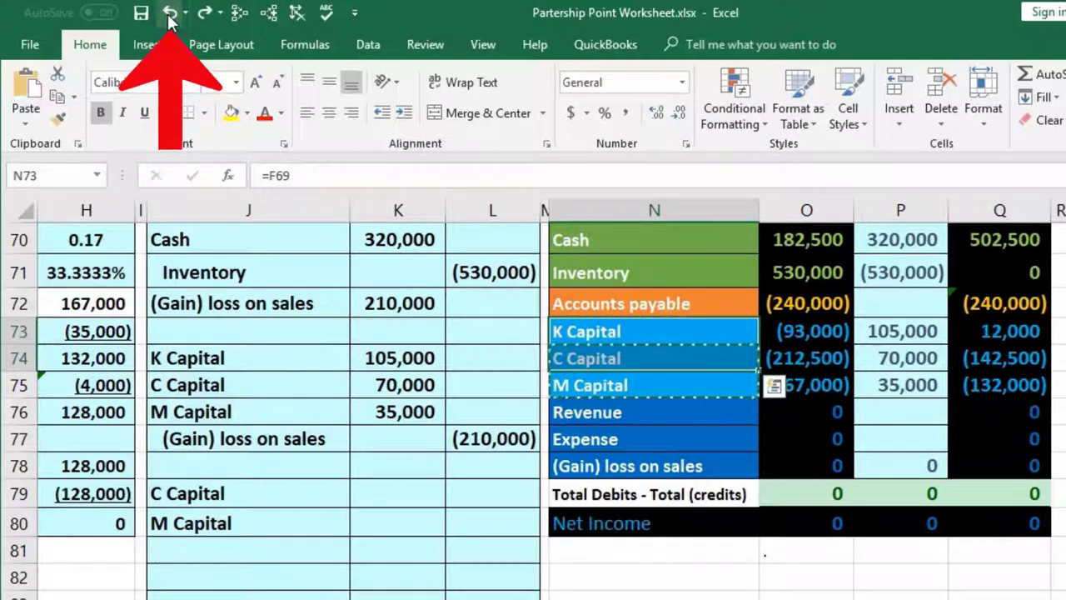
pyautogui.click(170, 13)
pyautogui.click(169, 14)
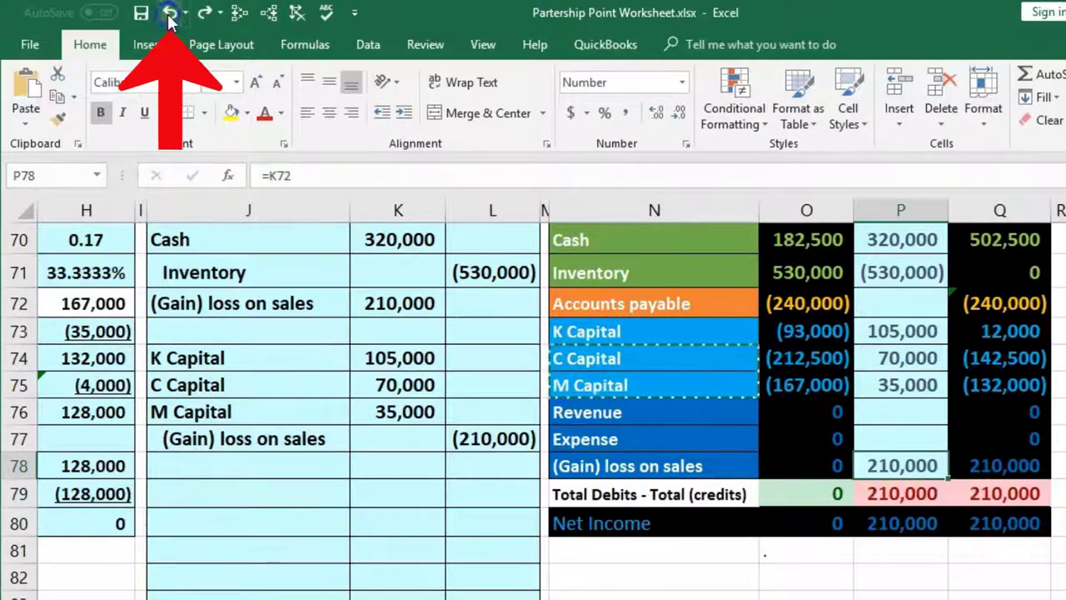
pyautogui.click(204, 14)
pyautogui.click(205, 13)
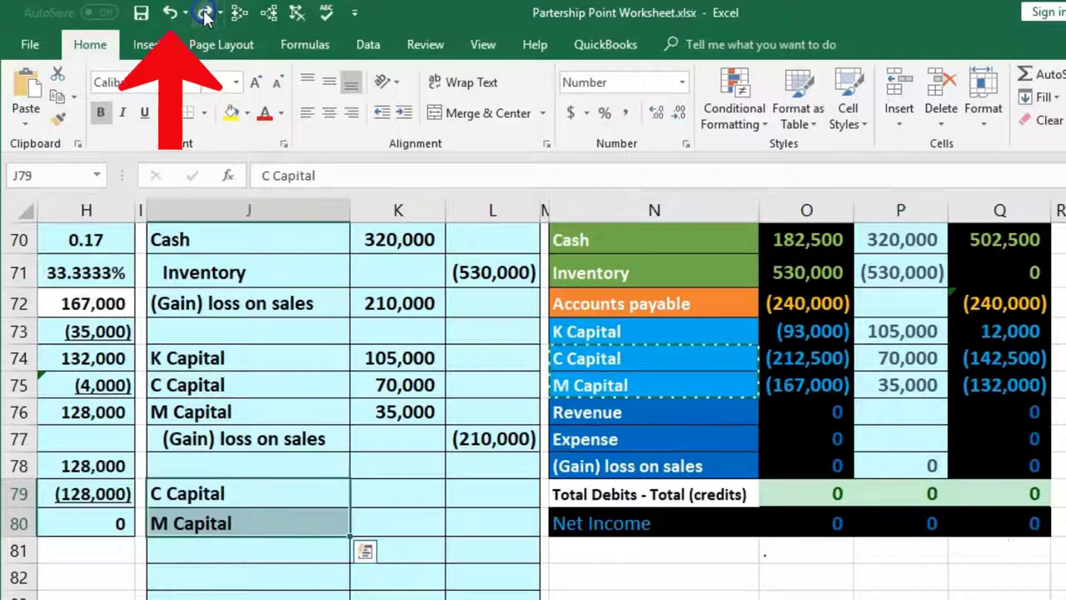
pyautogui.click(204, 13)
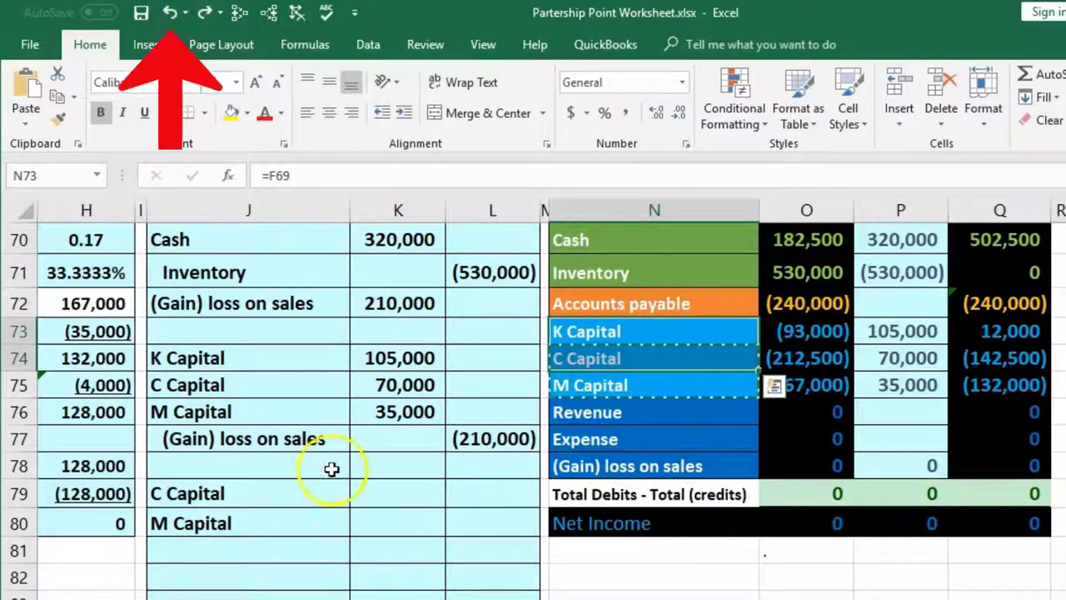
# - Copy the K Capital label from N73 and paste it as a value into journal cell J81
pyautogui.click(302, 547)
pyautogui.click(620, 337)
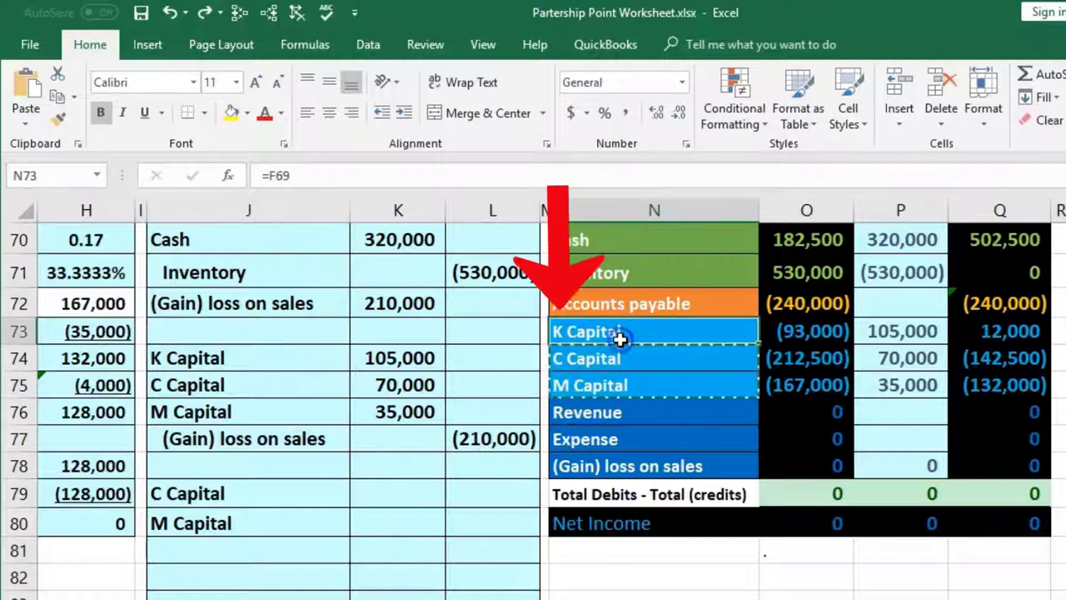
pyautogui.rightClick(620, 332)
pyautogui.click(650, 367)
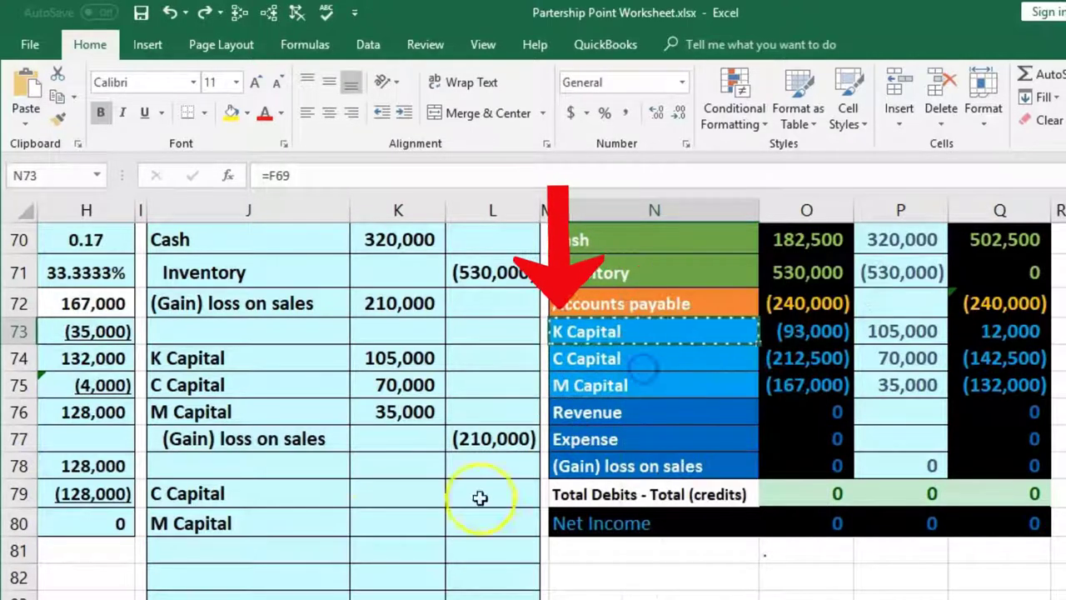
pyautogui.click(246, 549)
pyautogui.rightClick(245, 548)
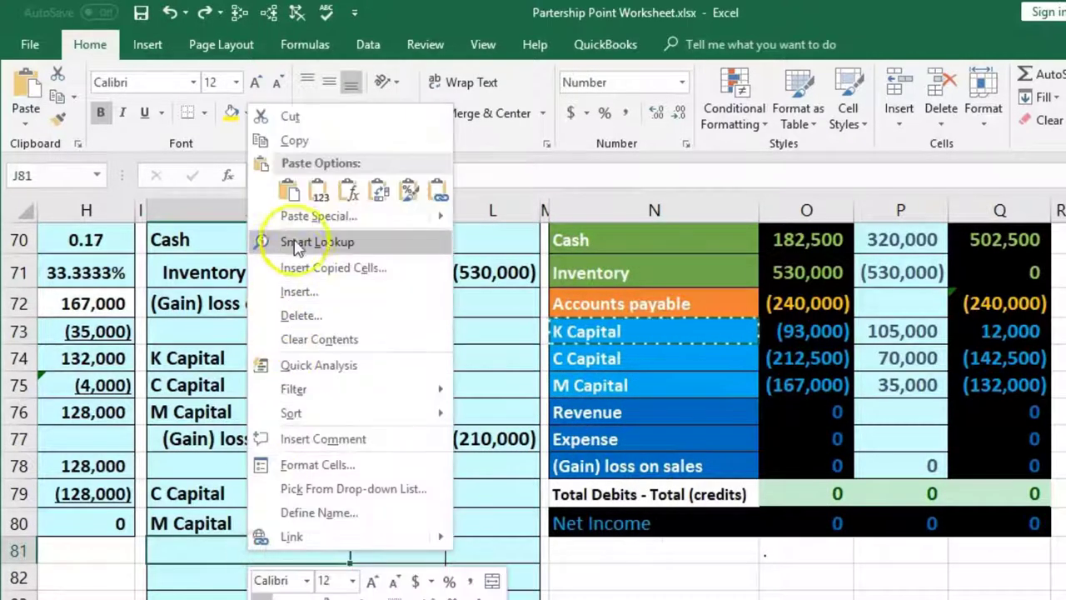
pyautogui.click(319, 193)
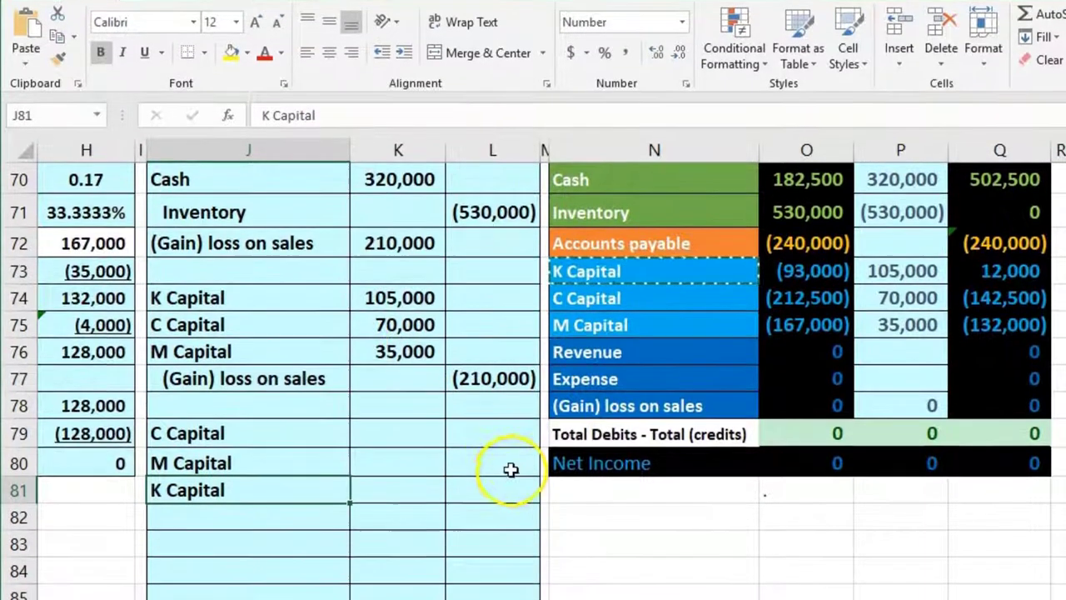
# - Enter the K Capital credit of -12000 in L81 and indent the K Capital label in J81
pyautogui.click(499, 493)
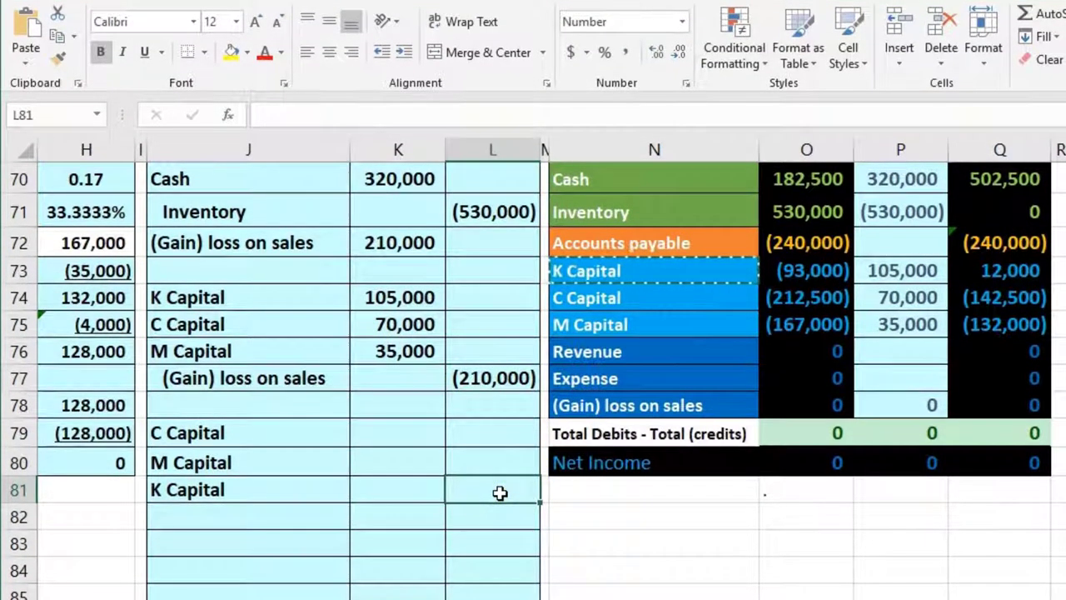
pyautogui.write('-12000')
pyautogui.press('Return')
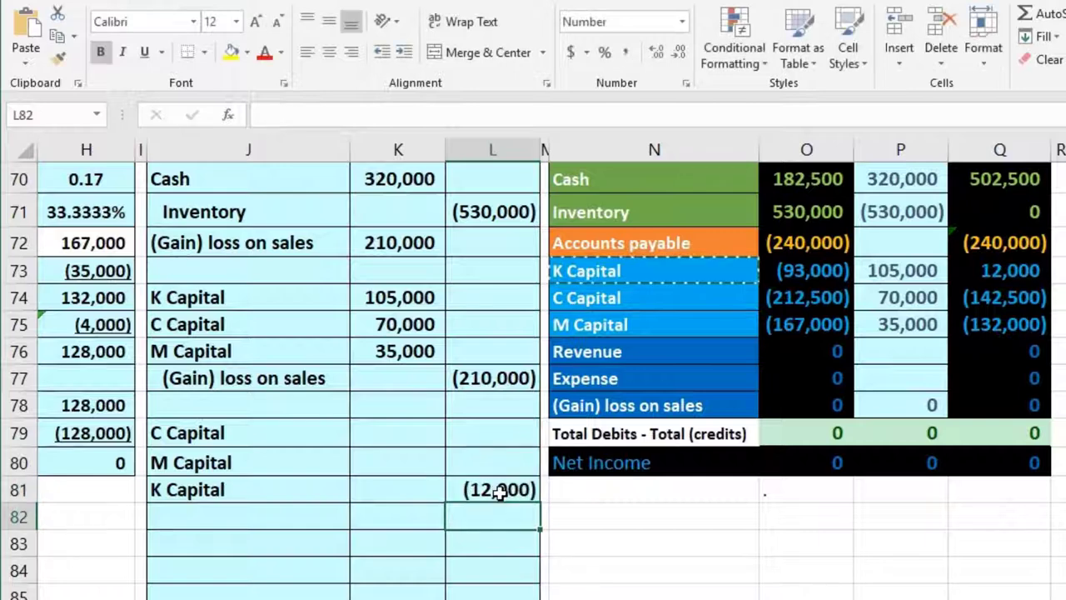
pyautogui.click(983, 269)
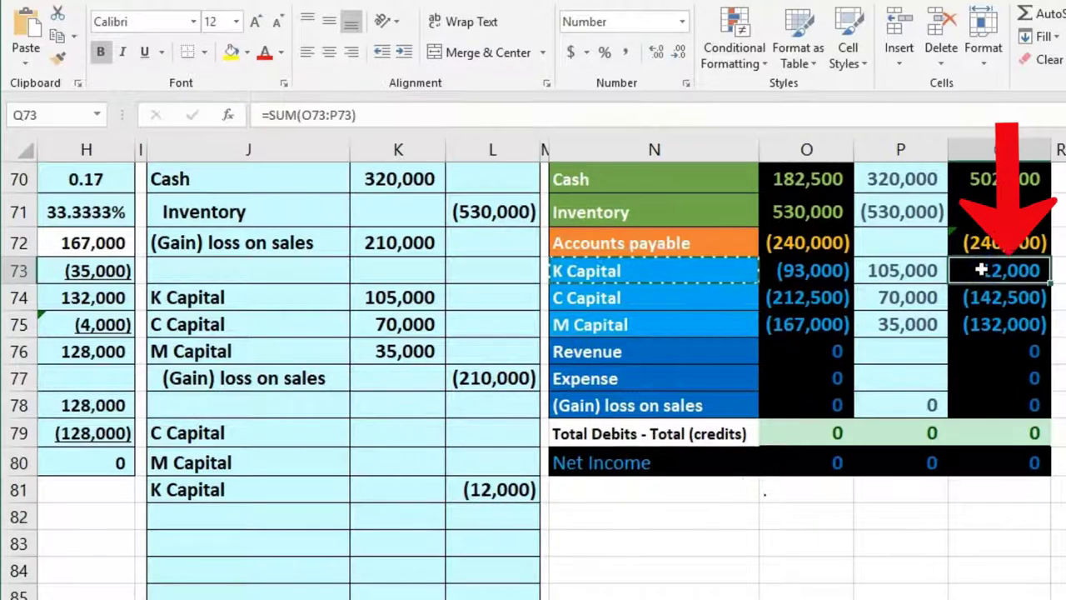
pyautogui.click(269, 490)
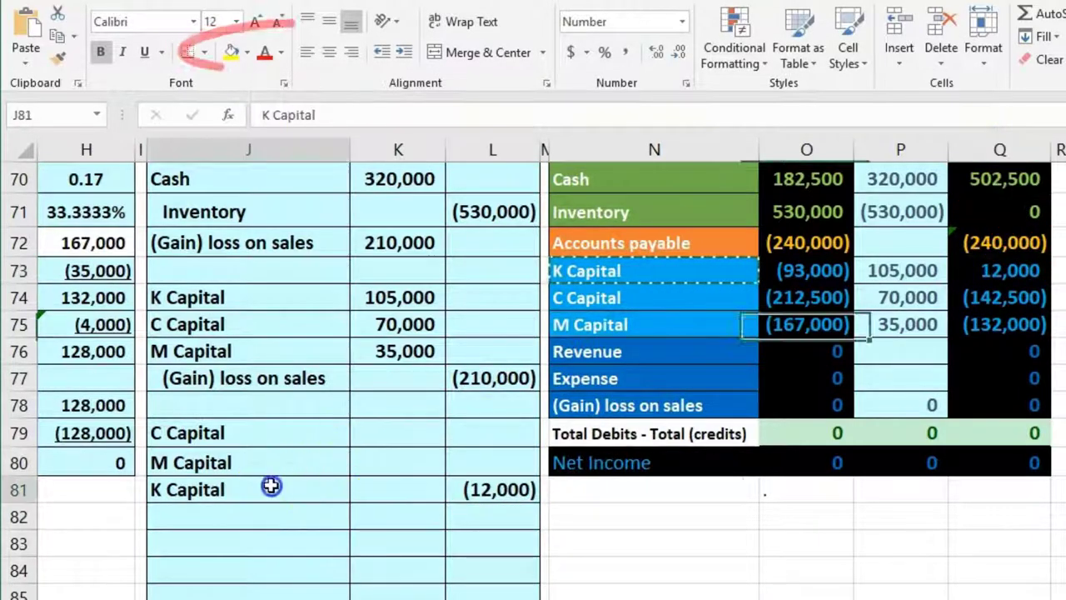
pyautogui.click(403, 52)
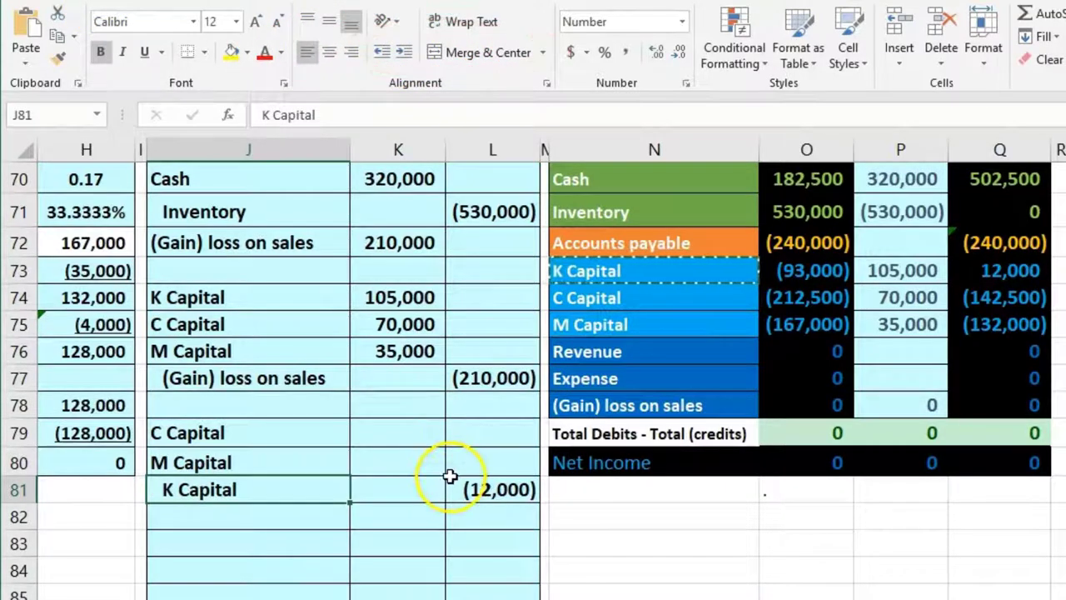
# - Compare the original partner income and loss ratios in row 70 with the new C Capital and M Capital ratios in row 71
pyautogui.moveTo(409, 433); pyautogui.dragTo(409, 457)
pyautogui.hscroll(-3, 631, 567)
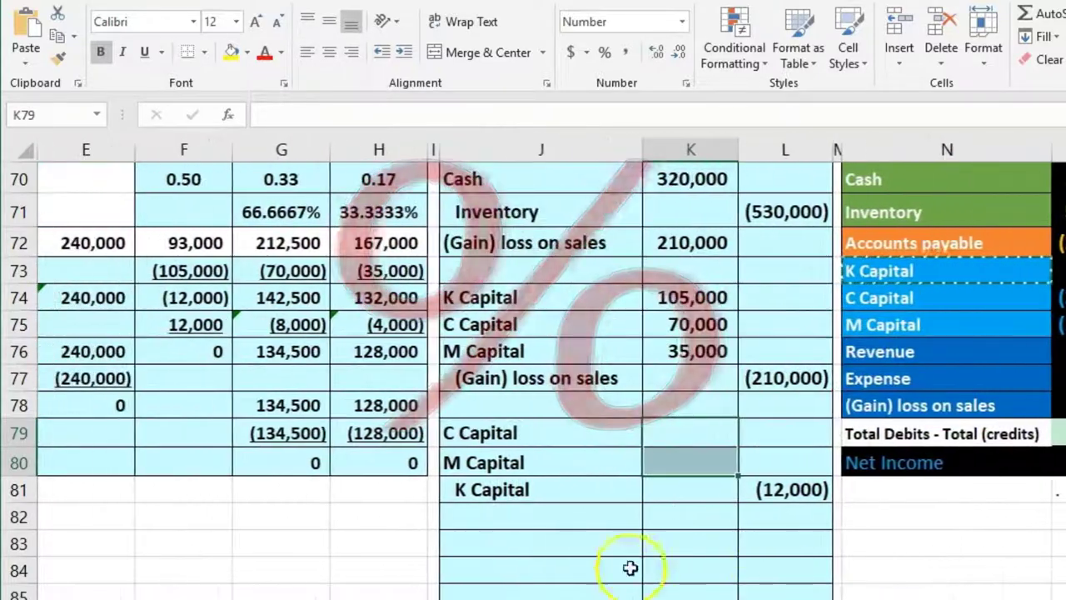
pyautogui.scroll(1, 525, 552)
pyautogui.click(178, 279)
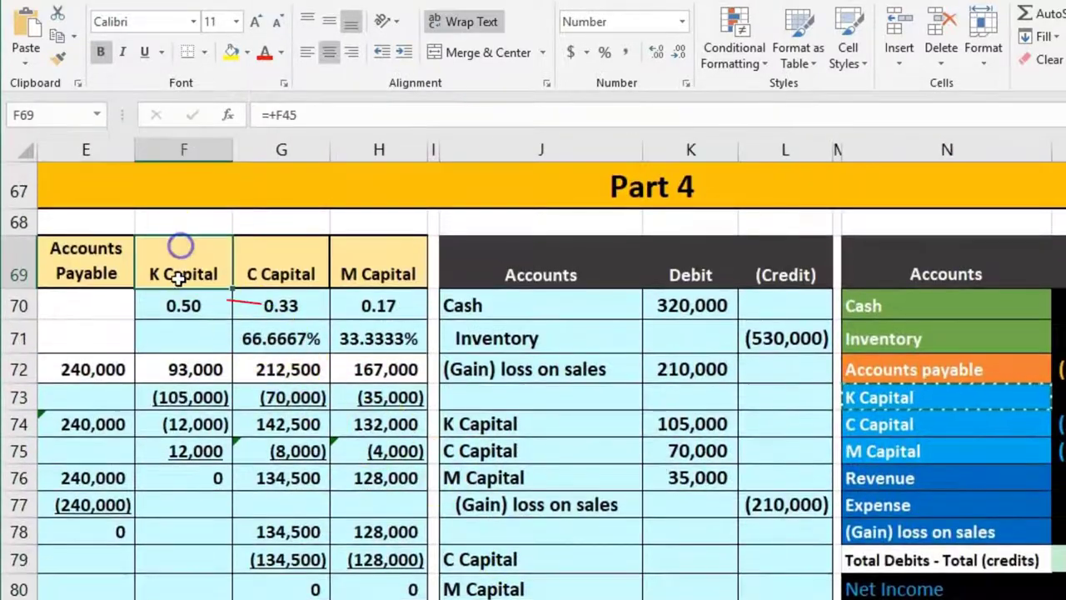
pyautogui.moveTo(230, 305); pyautogui.dragTo(369, 307)
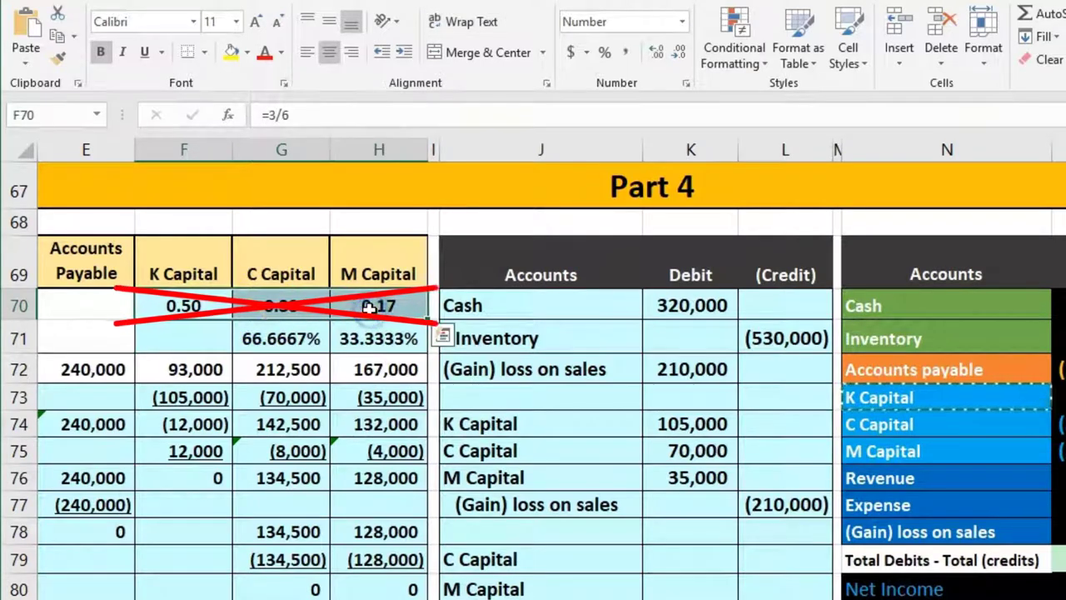
pyautogui.click(184, 277)
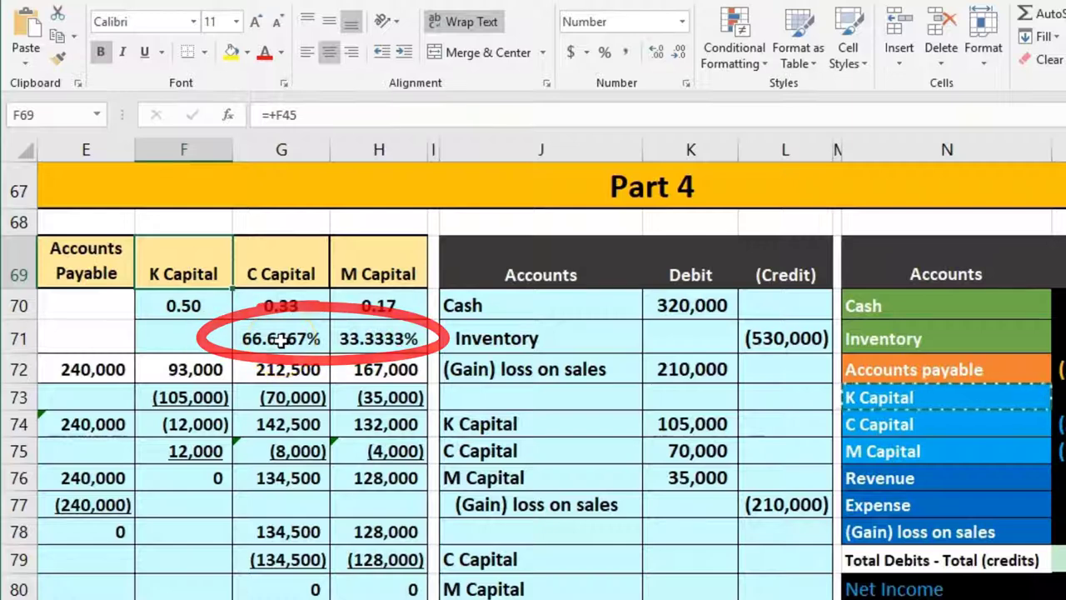
pyautogui.moveTo(281, 339); pyautogui.dragTo(361, 338)
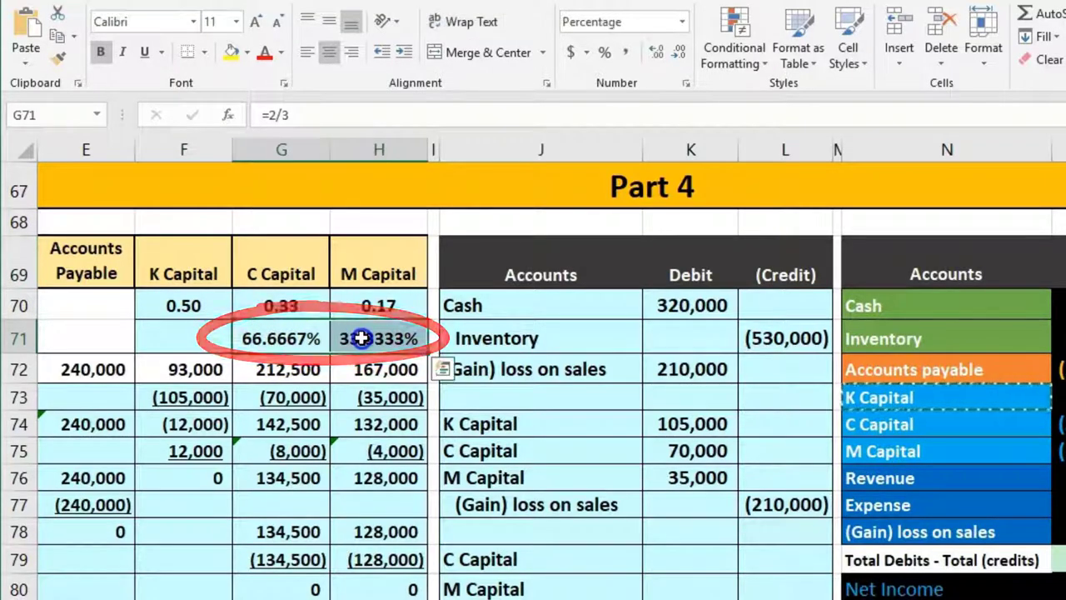
pyautogui.click(276, 339)
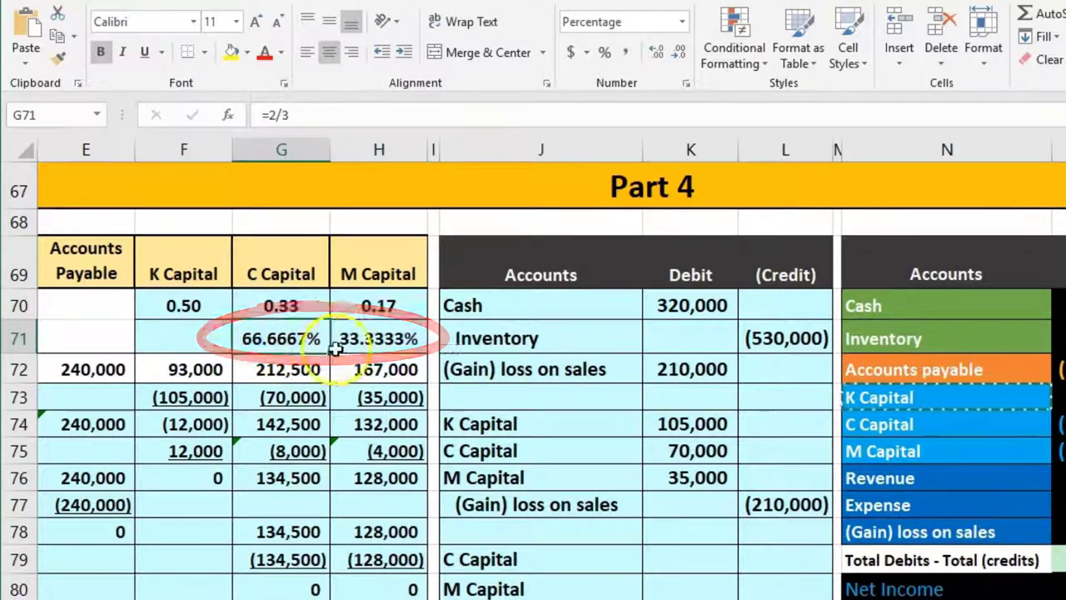
pyautogui.hscroll(-4, 533, 400)
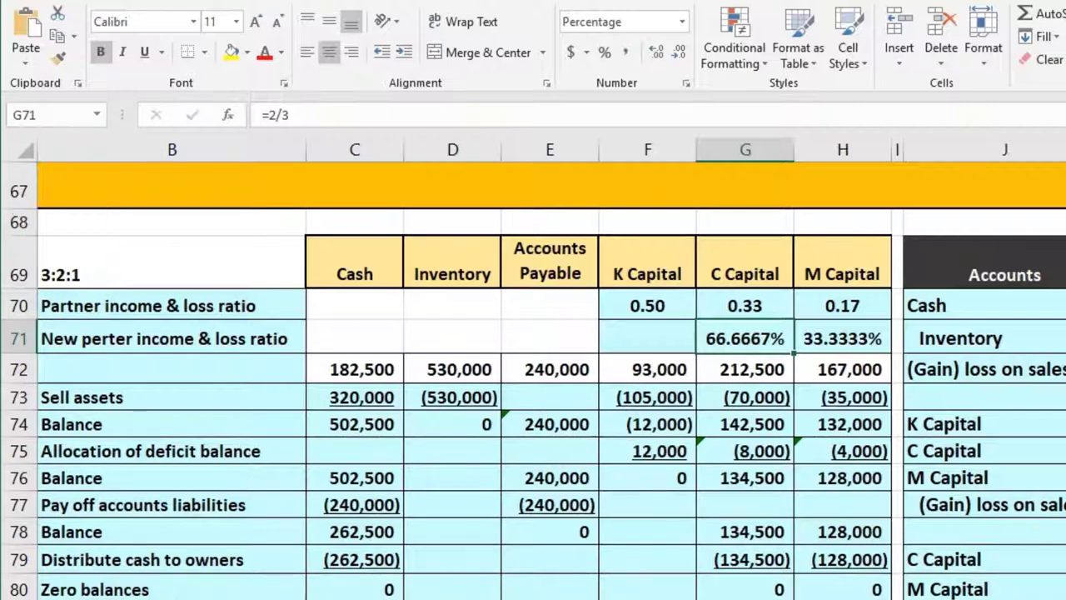
pyautogui.hscroll(3, 939, 475)
pyautogui.scroll(-1, 720, 438)
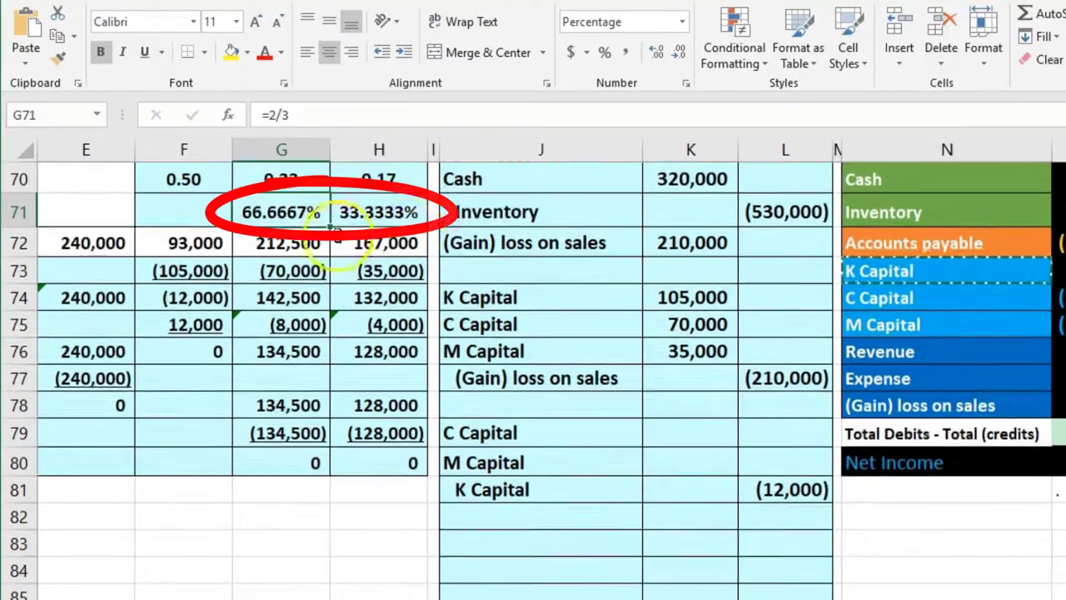
# - Calculate C Capital's debit in journal cell K79 with the formula -L81*G71
pyautogui.click(656, 431)
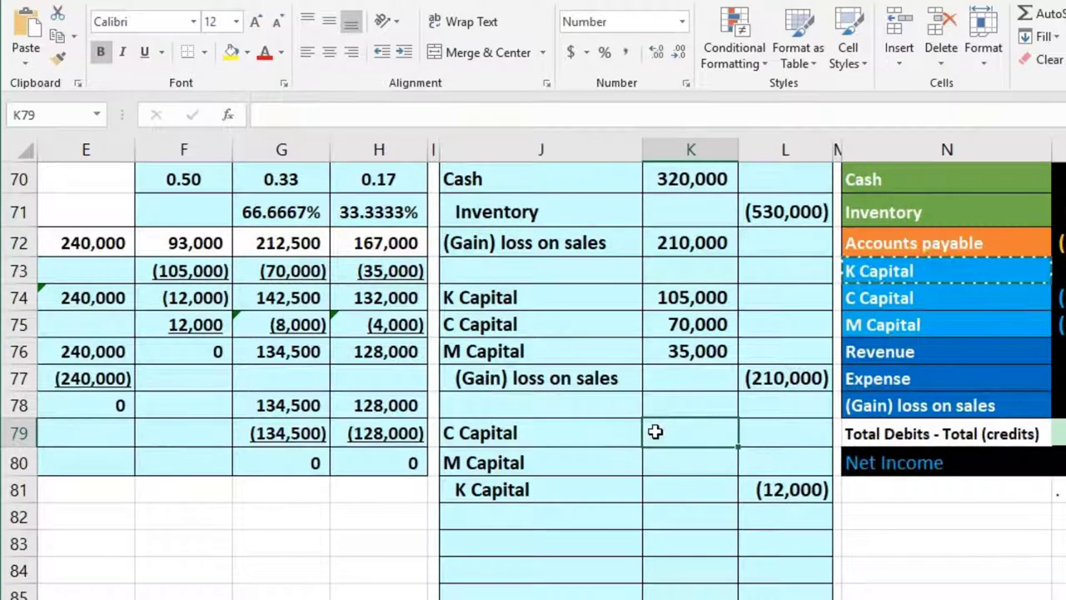
pyautogui.write('-')
pyautogui.click(772, 495)
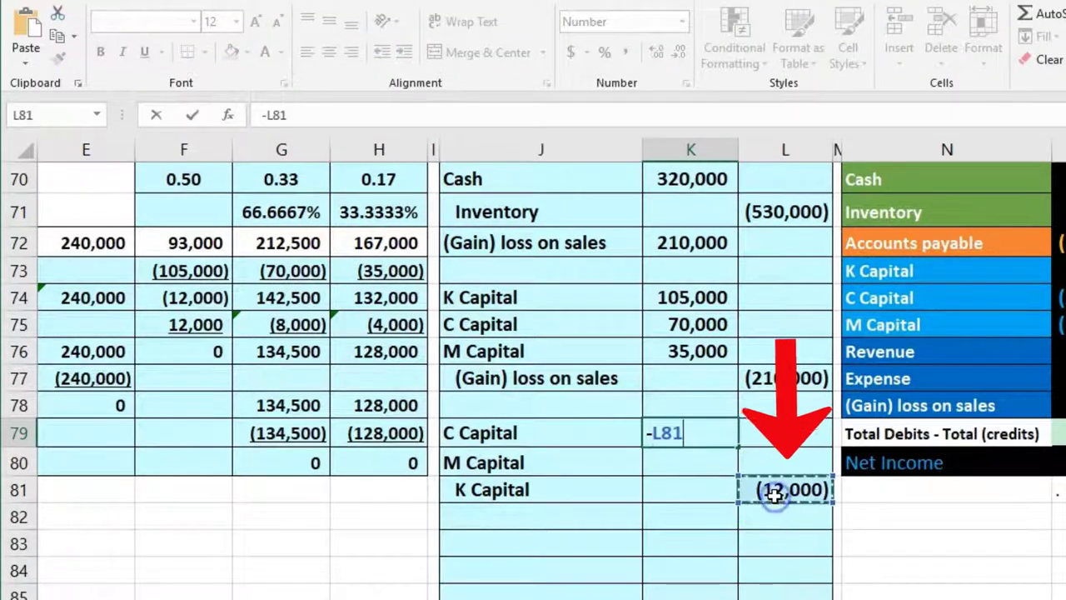
pyautogui.write('*')
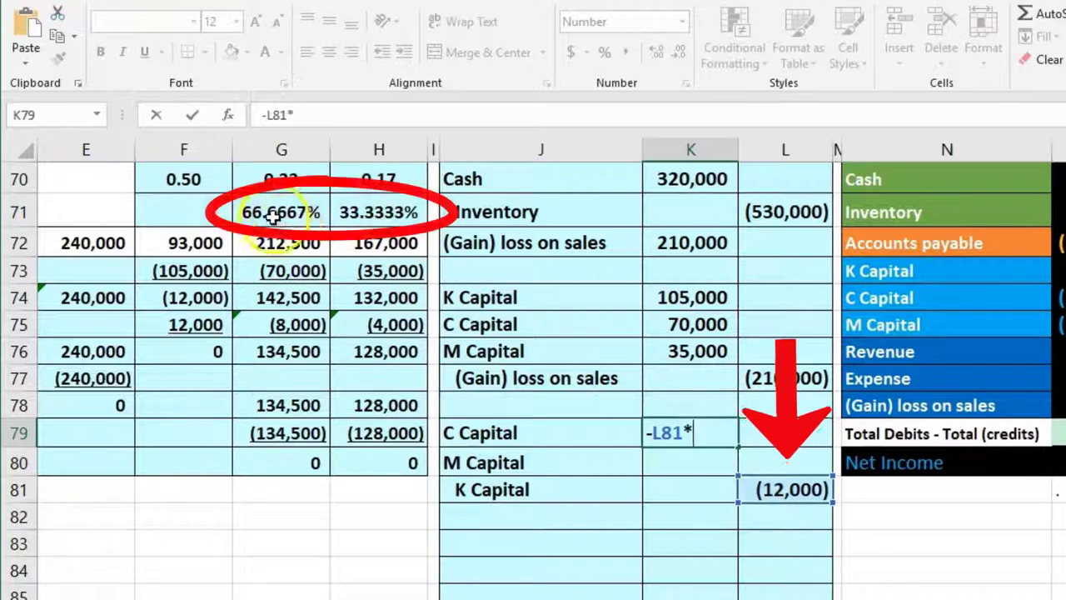
pyautogui.click(282, 212)
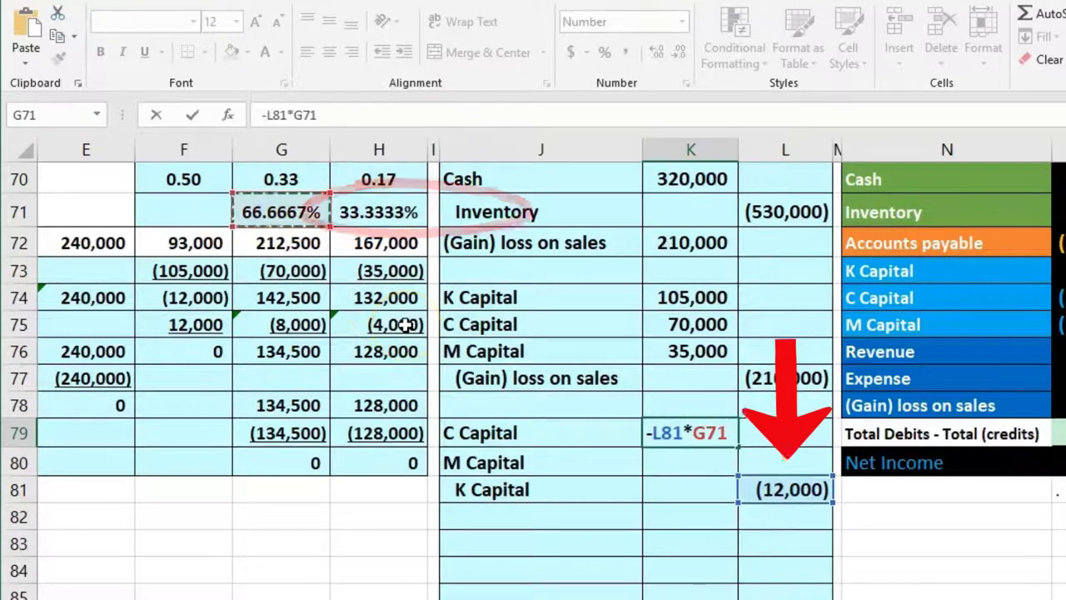
pyautogui.press('Return')
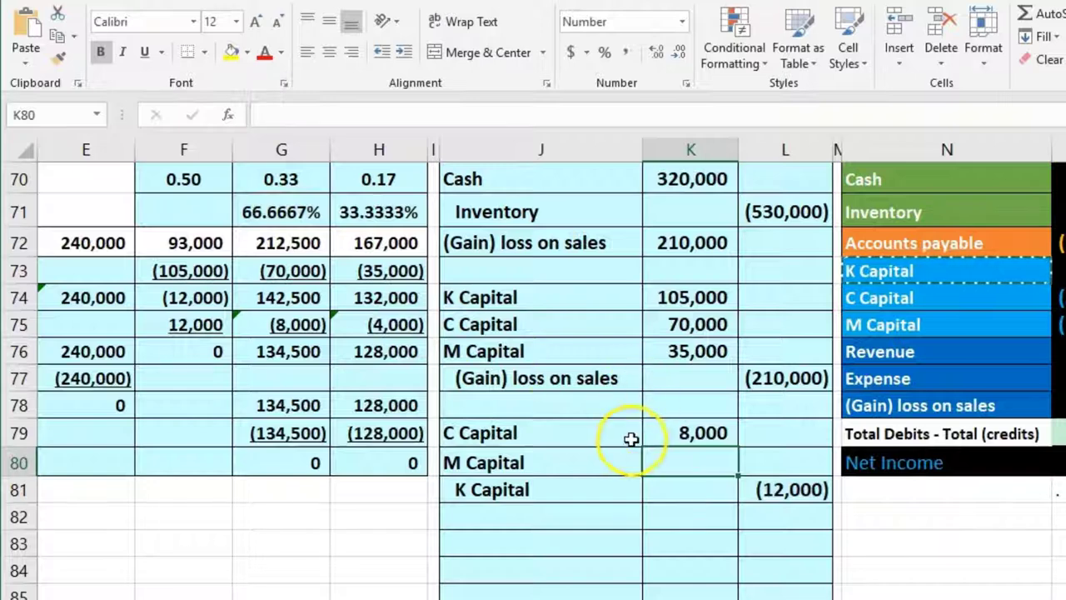
# - Calculate M Capital's debit in journal cell K80 with the formula -L81*H71
pyautogui.write('-')
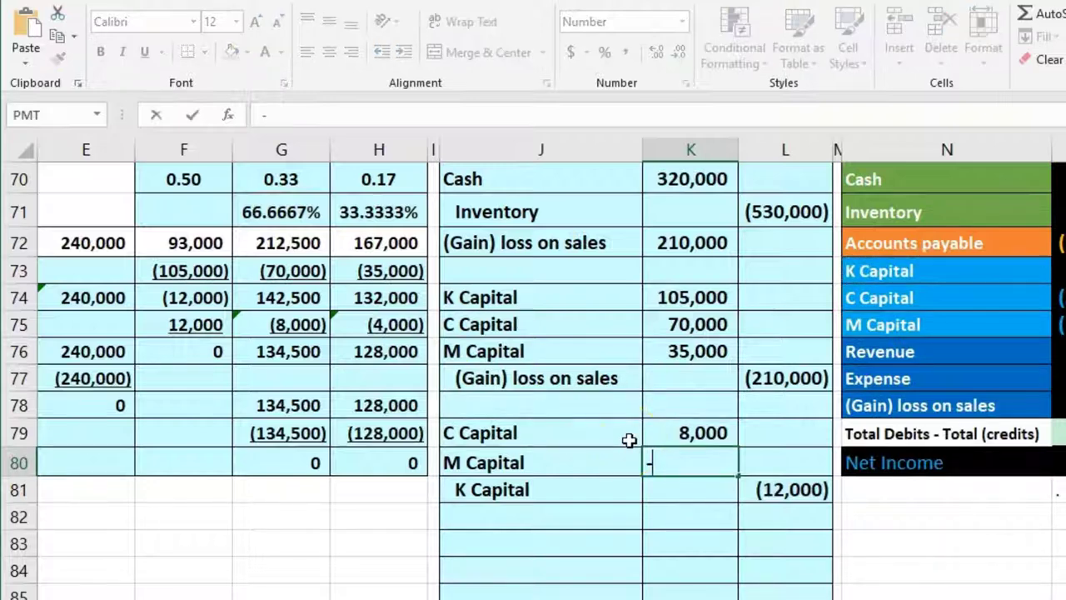
pyautogui.click(812, 490)
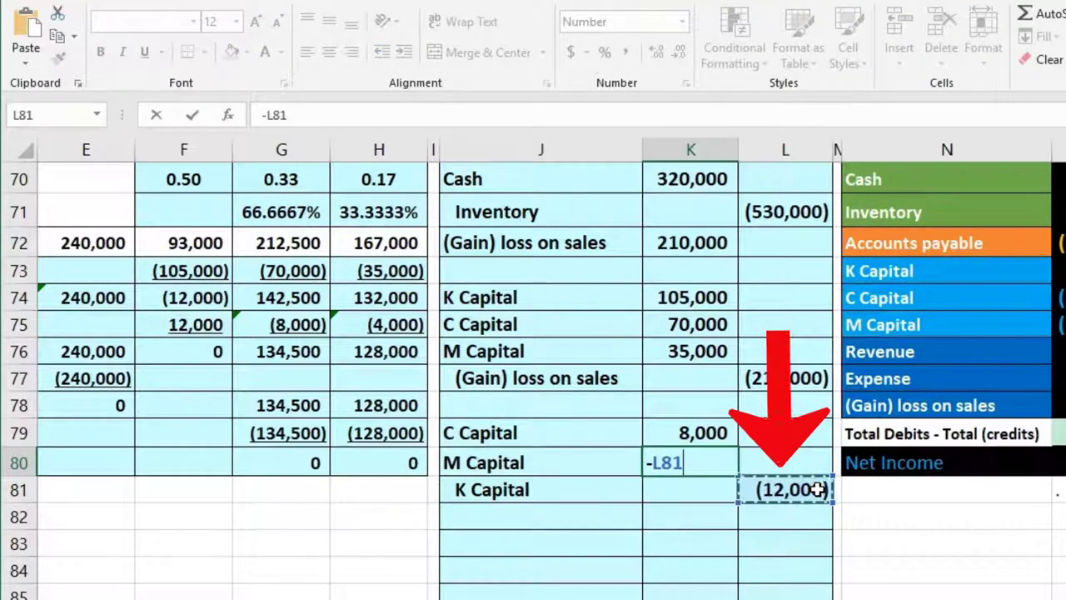
pyautogui.write('*')
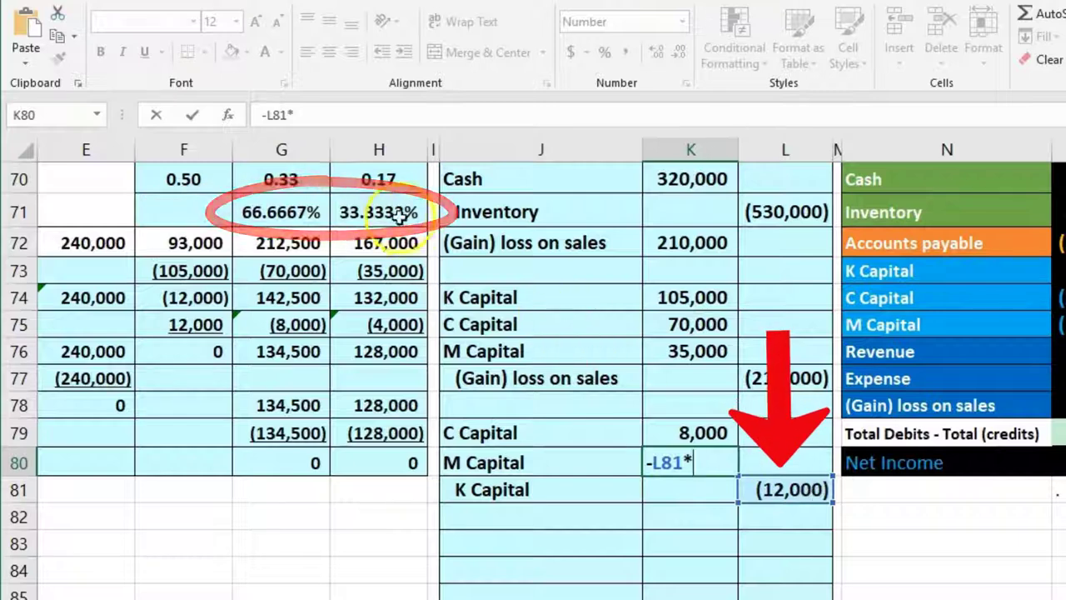
pyautogui.click(393, 212)
pyautogui.press('Return')
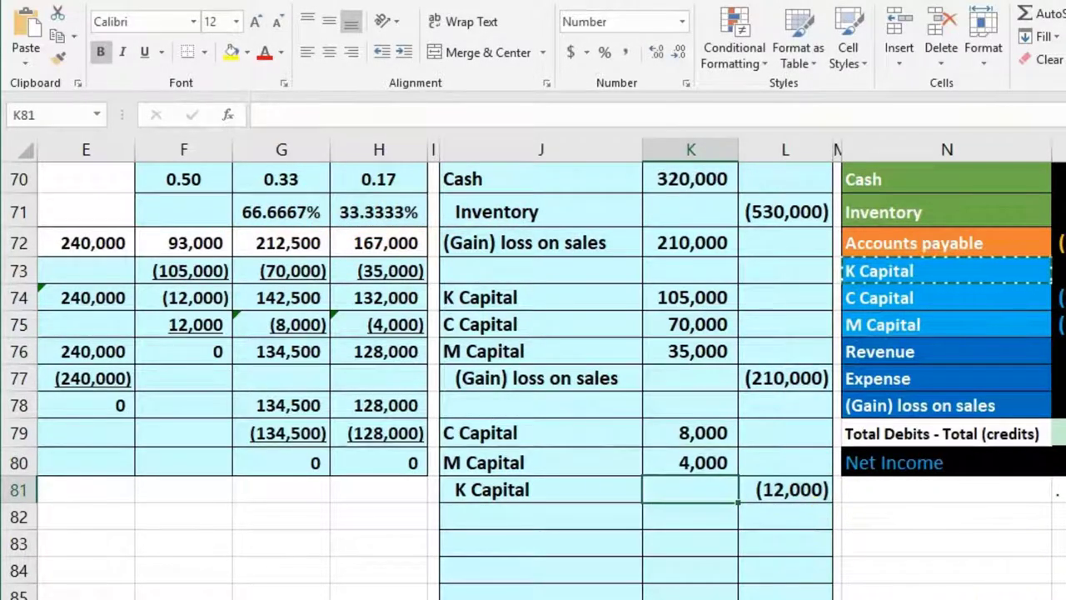
# - Post the C Capital debit to the trial balance by extending the entry in P74 to =K75+K79
pyautogui.hscroll(4, 235, 462)
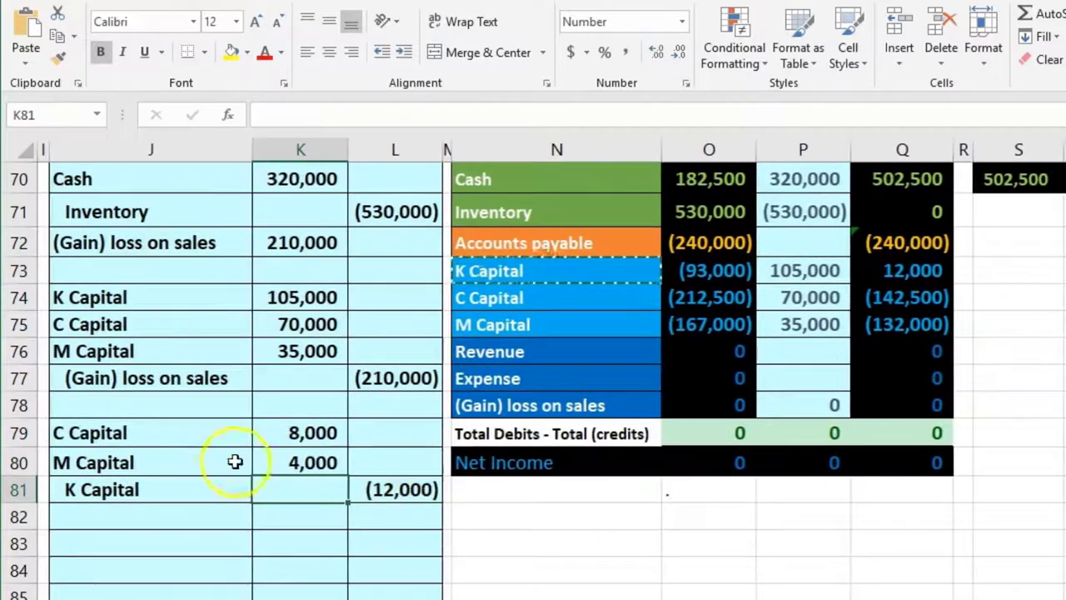
pyautogui.moveTo(185, 437); pyautogui.dragTo(281, 442)
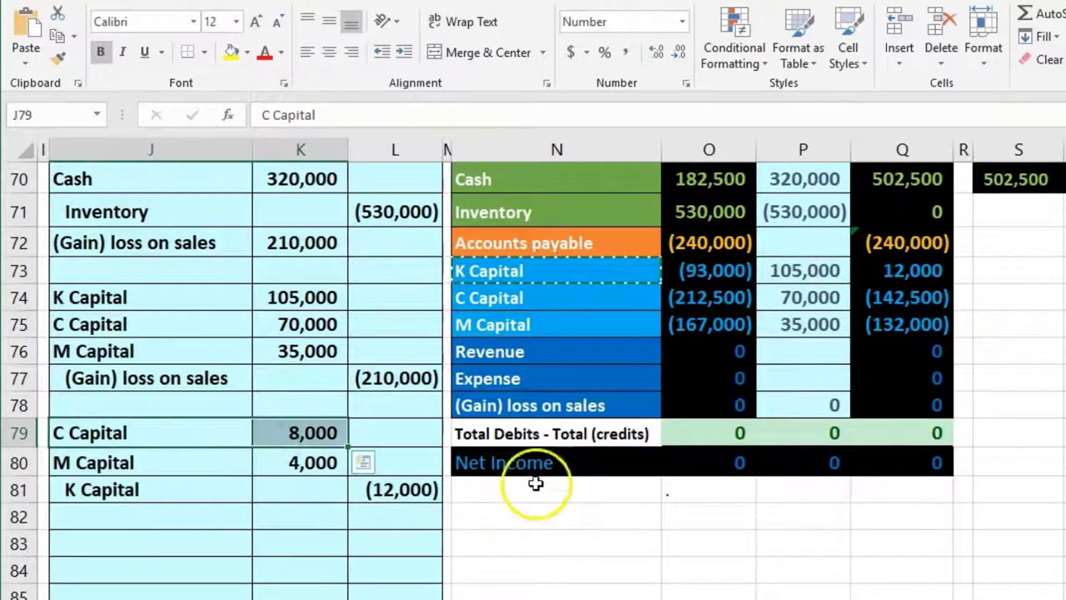
pyautogui.moveTo(577, 308); pyautogui.dragTo(760, 308)
pyautogui.click(792, 298)
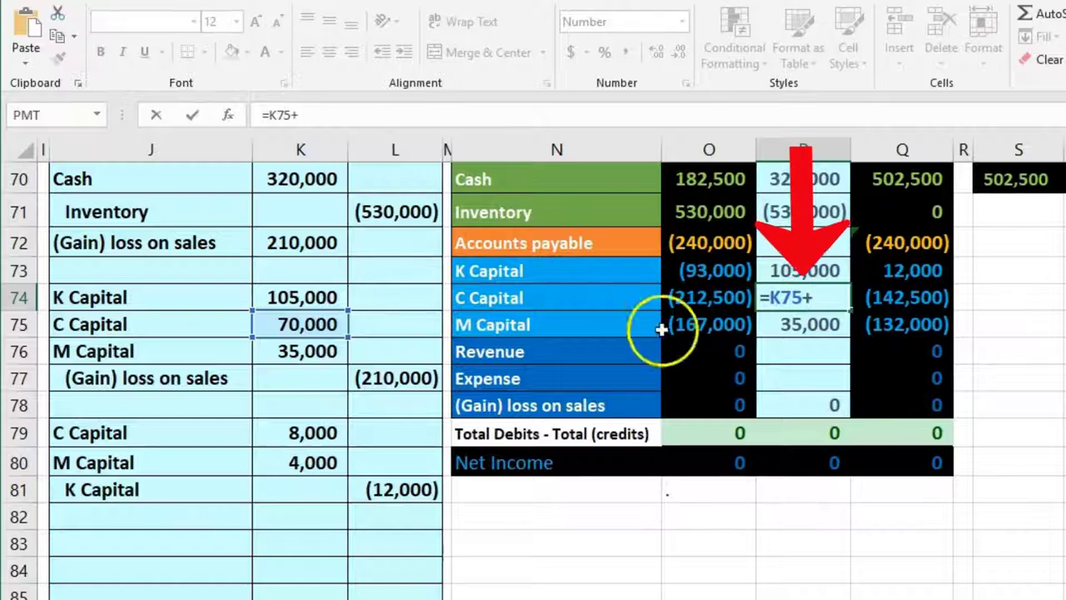
pyautogui.write('+')
pyautogui.click(332, 429)
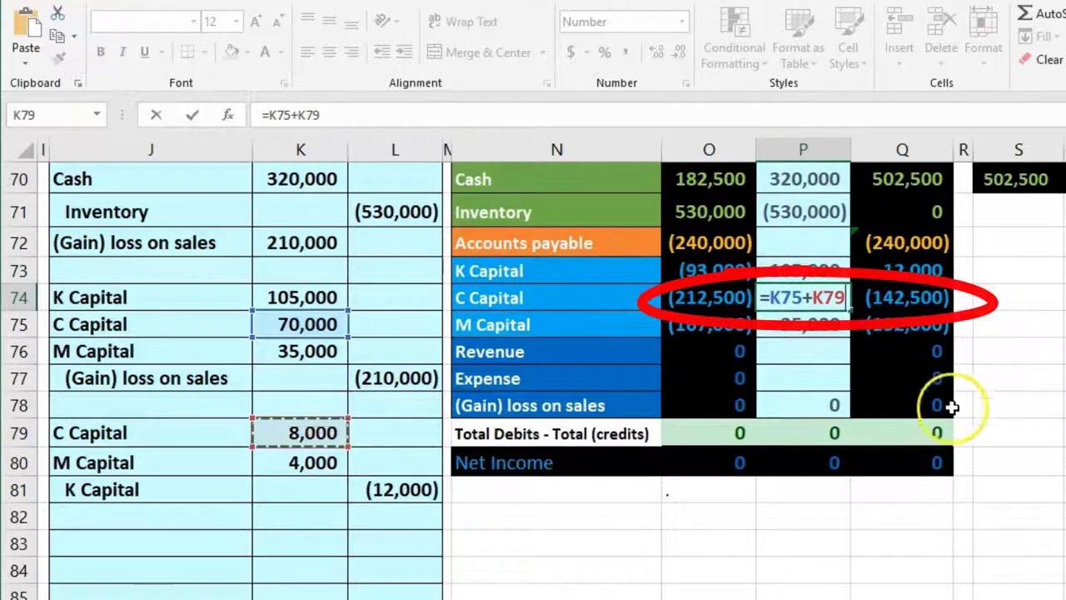
pyautogui.press('Return')
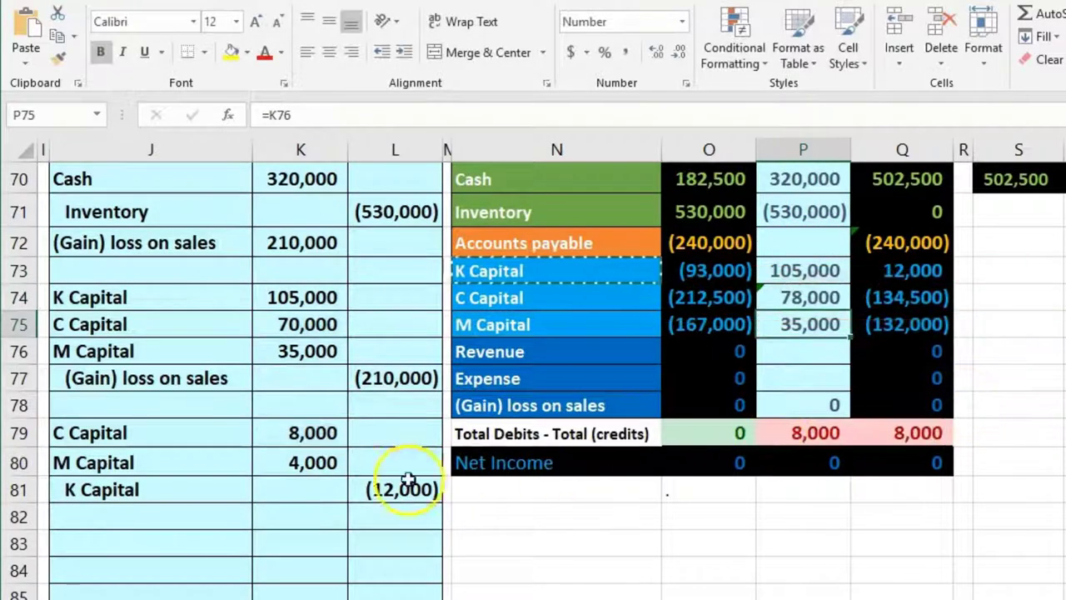
# - Post the M Capital debit to the trial balance by extending the entry in P75 to =K76+K80
pyautogui.moveTo(170, 457); pyautogui.dragTo(271, 461)
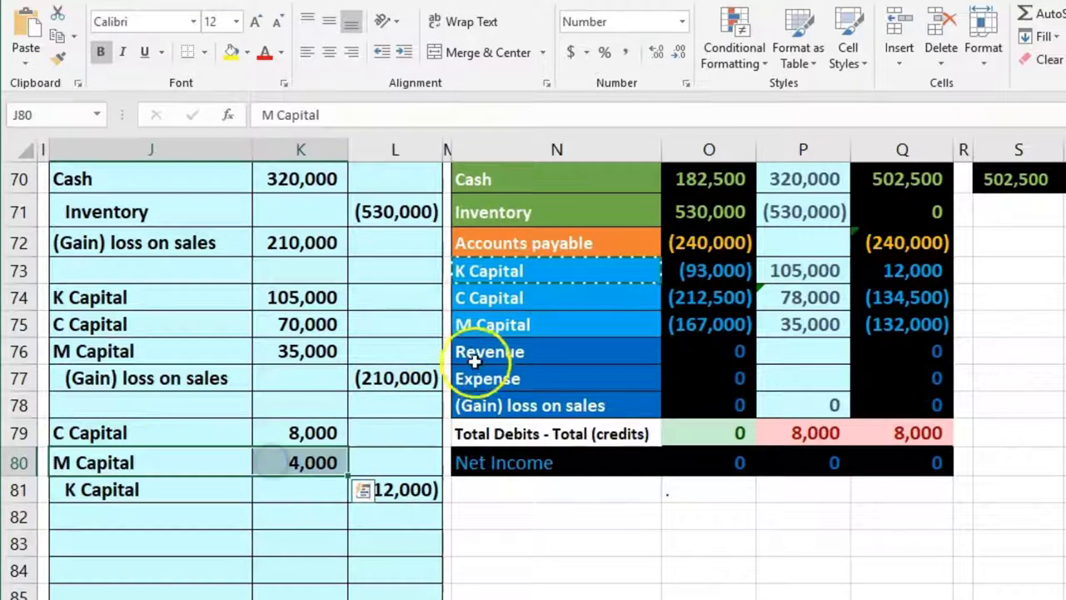
pyautogui.moveTo(509, 329); pyautogui.dragTo(693, 323)
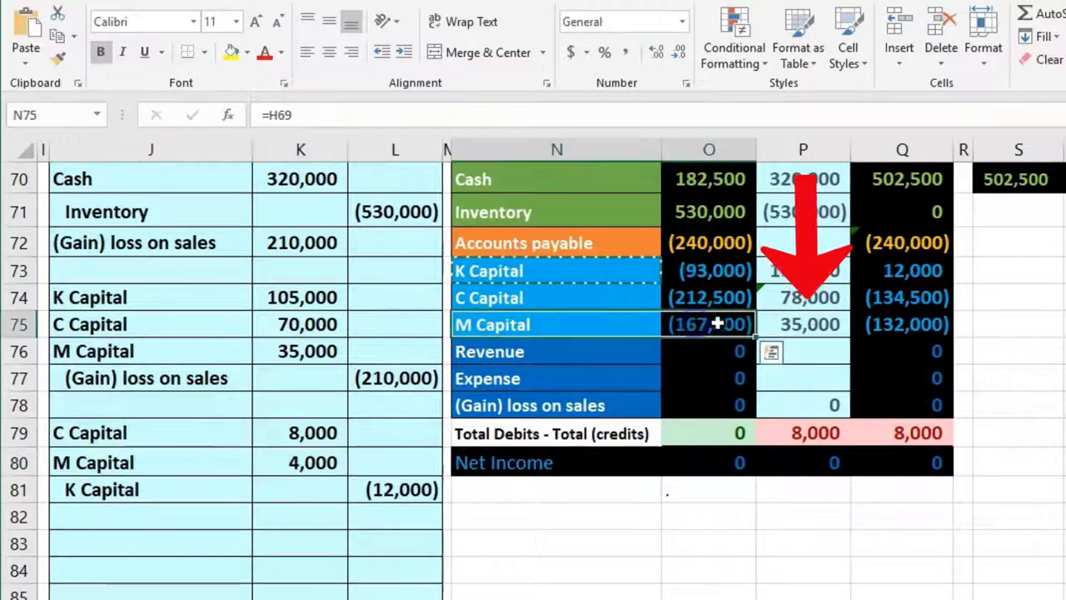
pyautogui.click(796, 320)
pyautogui.write('=K76+')
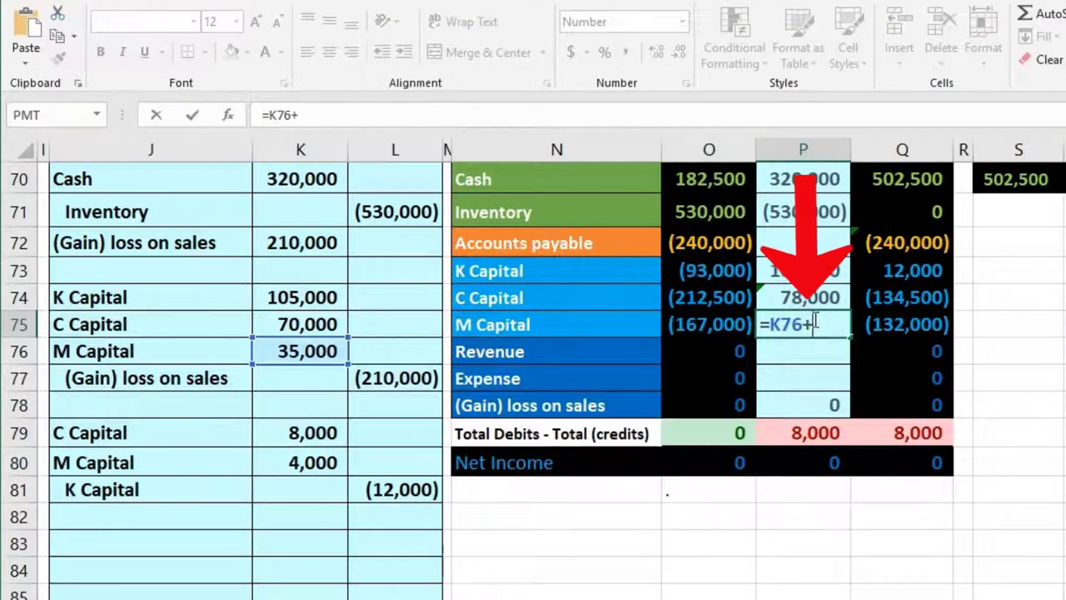
pyautogui.click(308, 462)
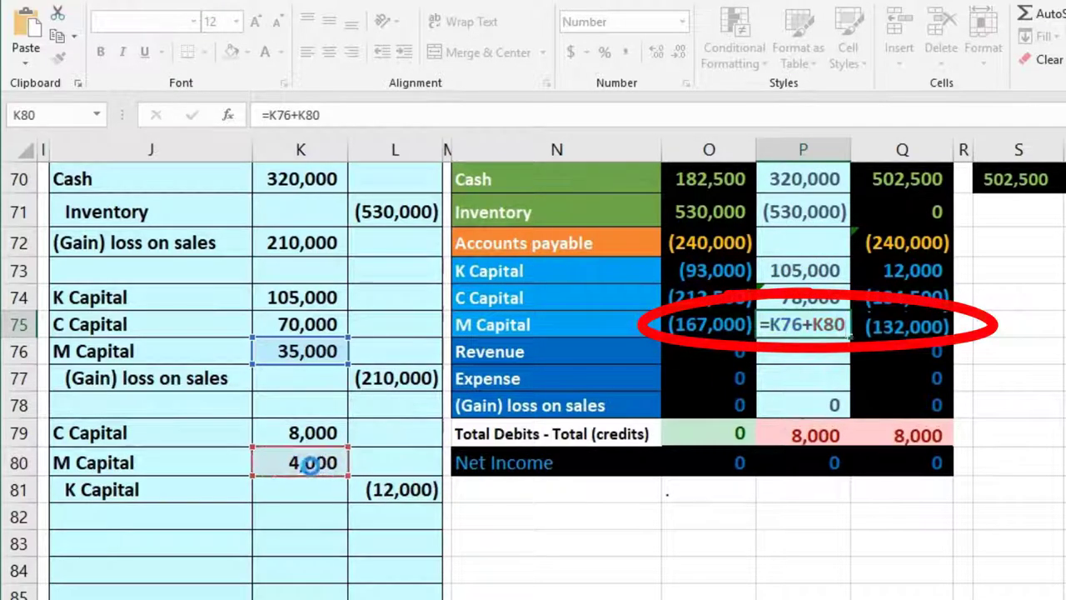
pyautogui.press('Return')
# - Post the K Capital credit to the trial balance by extending the entry in P73 to =K74+L81
pyautogui.click(261, 489)
pyautogui.moveTo(260, 489); pyautogui.dragTo(391, 488)
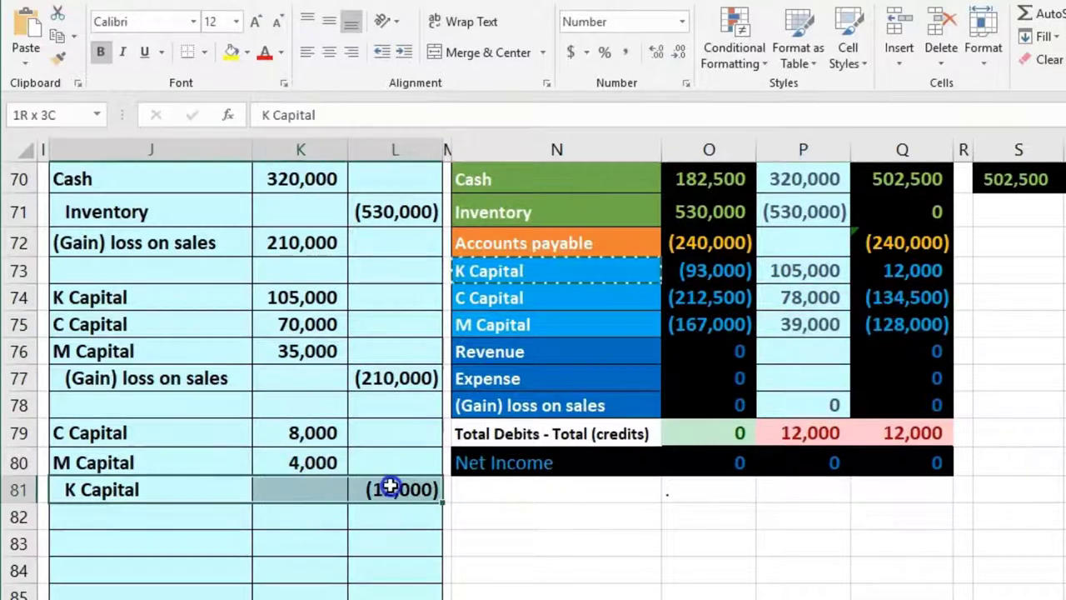
pyautogui.click(602, 271)
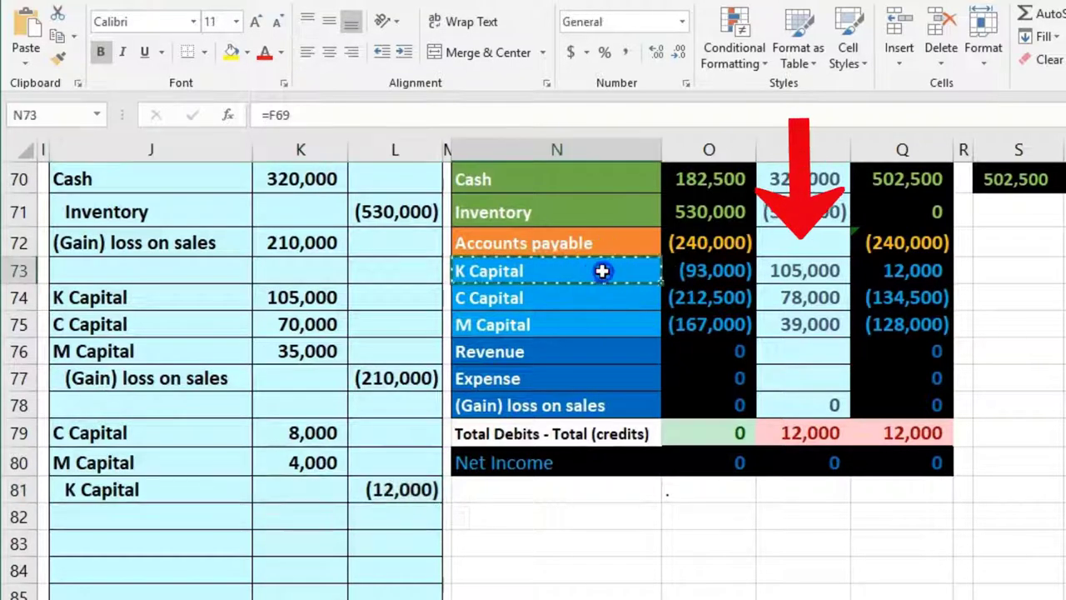
pyautogui.click(803, 271)
pyautogui.write('=K74')
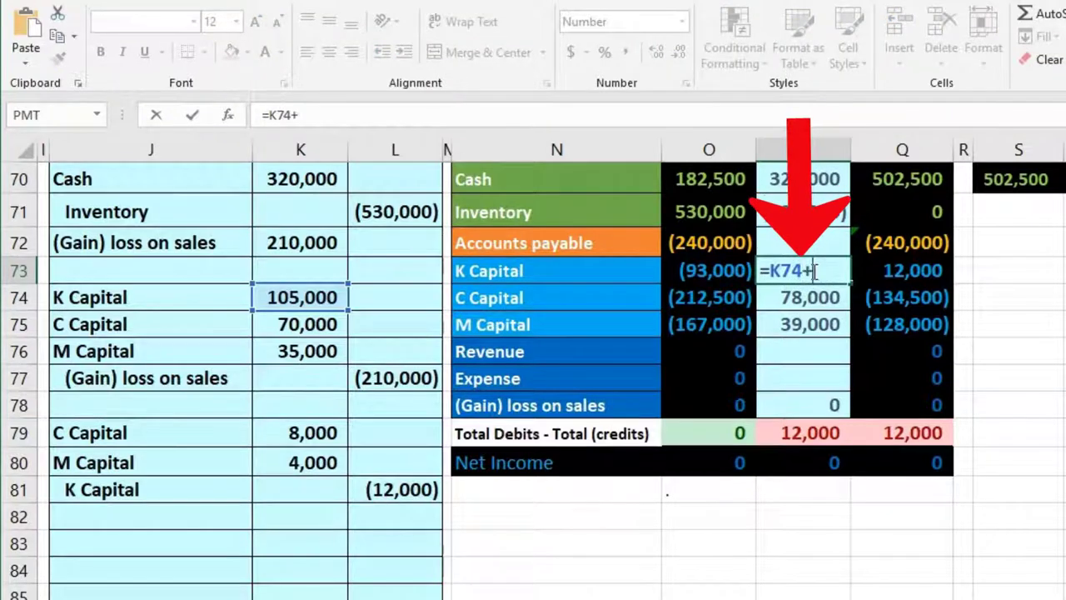
pyautogui.write('+')
pyautogui.click(399, 489)
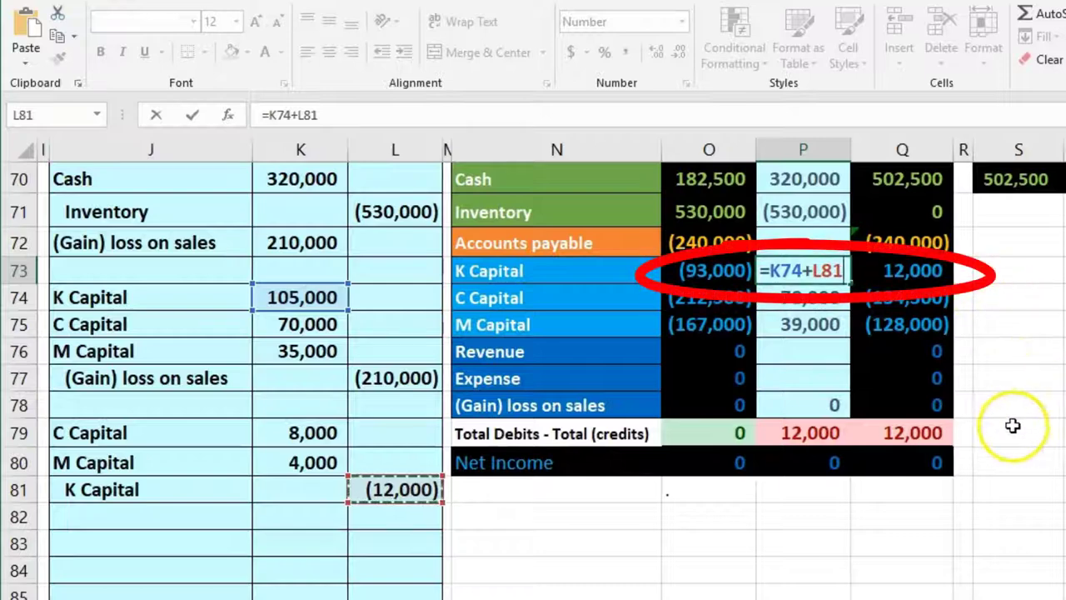
pyautogui.press('Return')
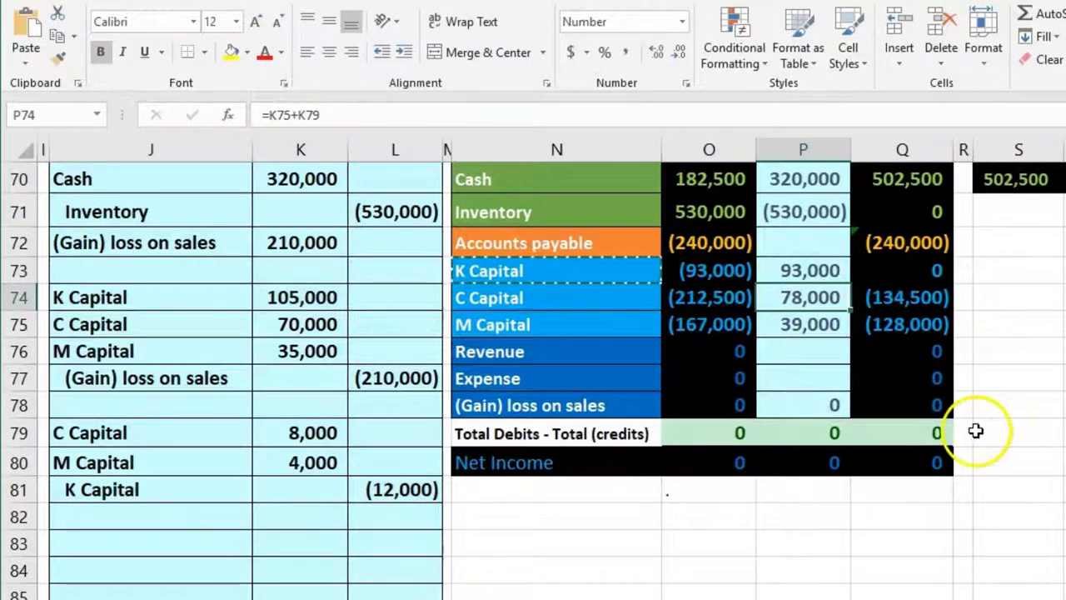
# - Review the ending trial balances of K Capital, Cash and Accounts payable in column Q
pyautogui.scroll(1, 935, 491)
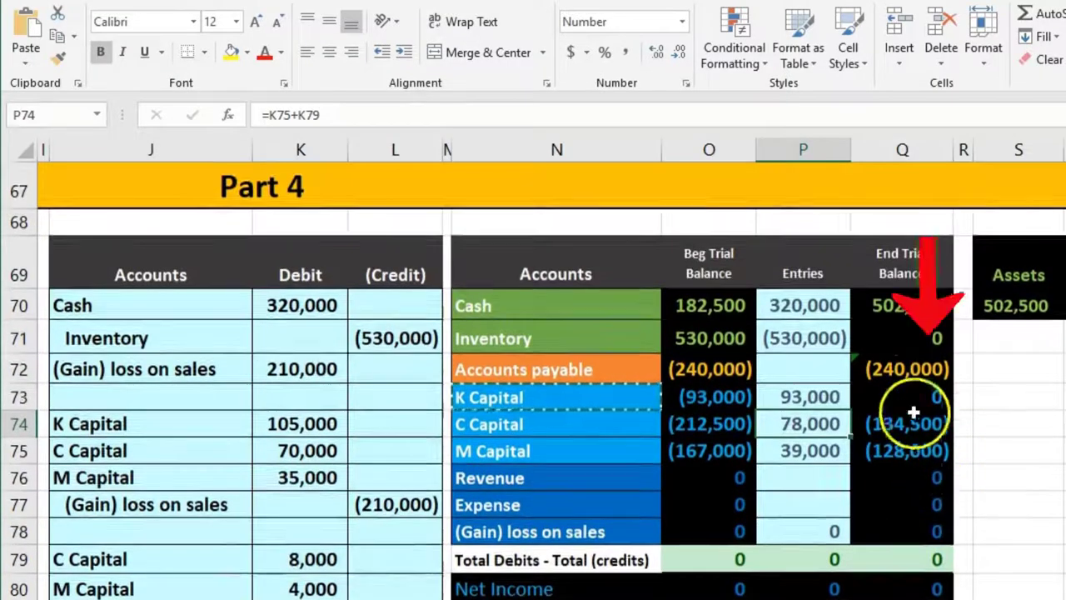
pyautogui.click(913, 402)
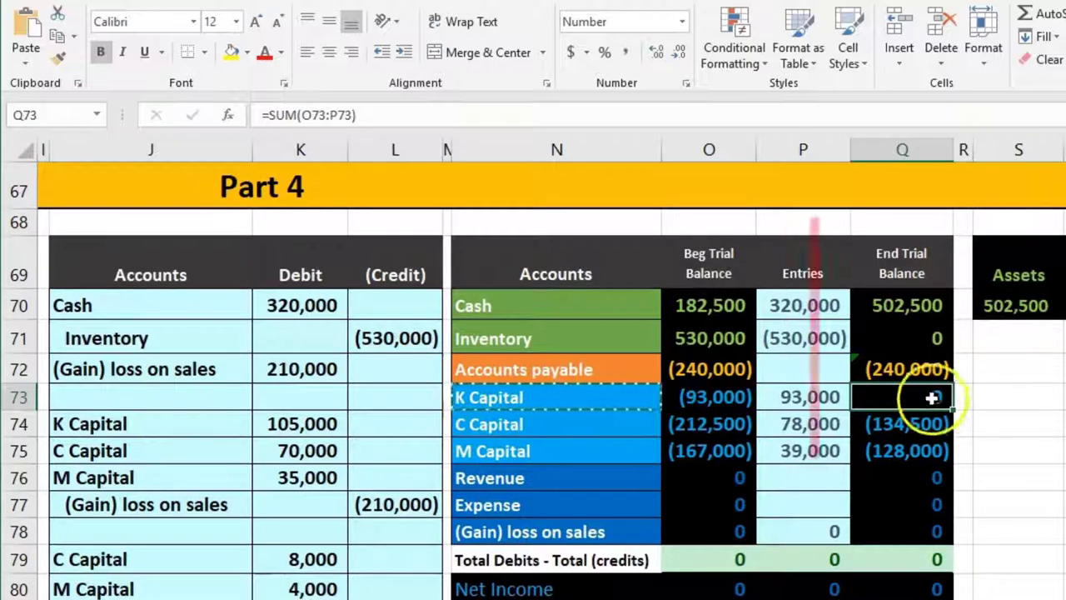
pyautogui.click(916, 369)
pyautogui.click(900, 313)
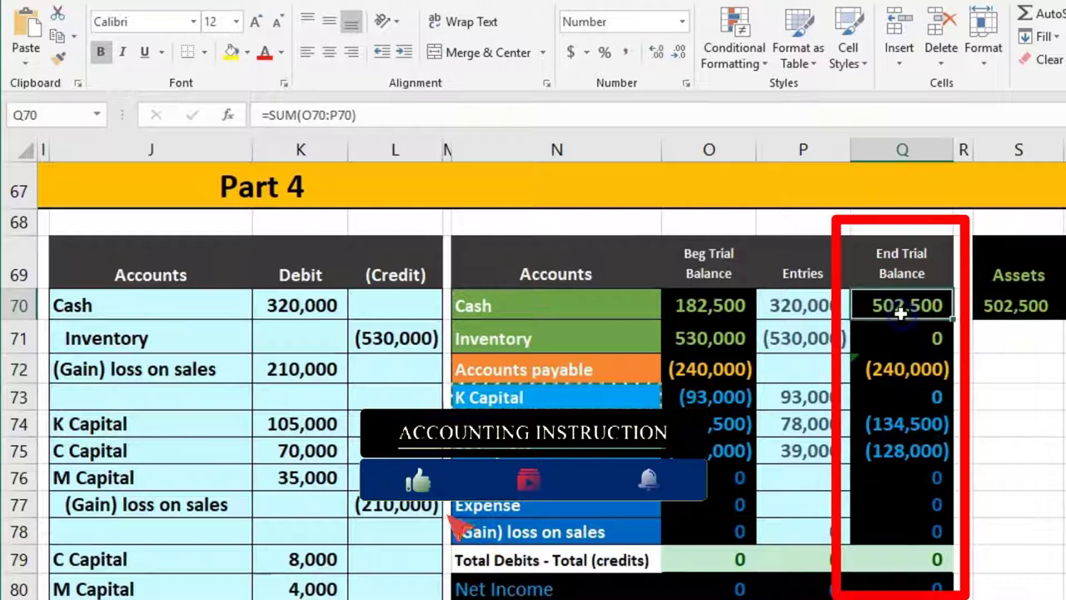
pyautogui.click(885, 360)
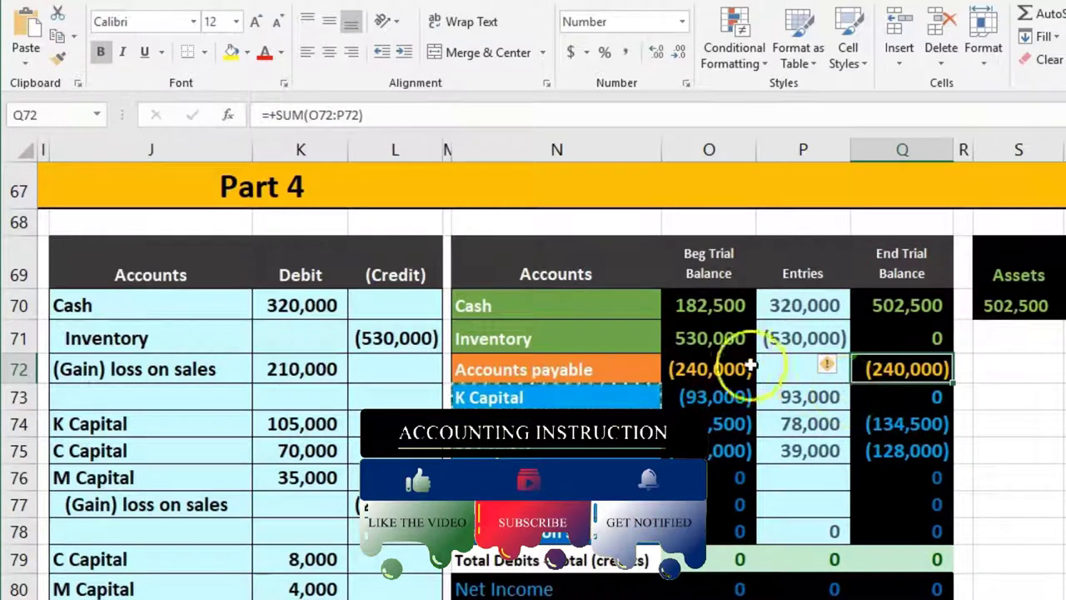
# - Copy the Cash label from N70, paste it as a value into journal cell J84 and indent it as a credit
pyautogui.moveTo(602, 314)
pyautogui.mouseDown()
pyautogui.moveTo(721, 305)
pyautogui.moveTo(583, 305)
pyautogui.mouseUp()
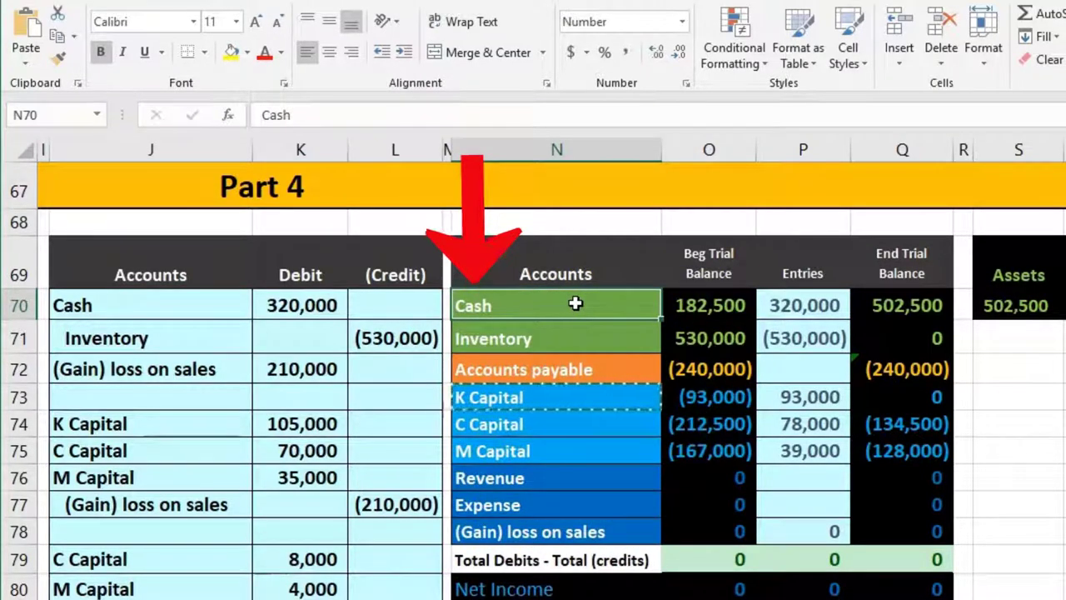
pyautogui.rightClick(575, 304)
pyautogui.click(593, 335)
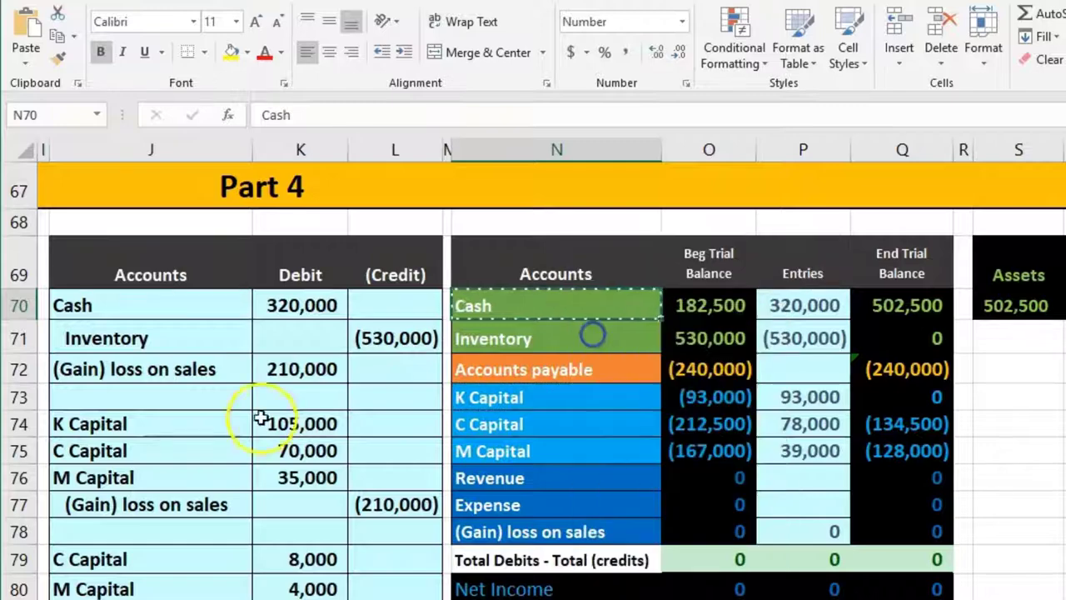
pyautogui.scroll(-2, 250, 425)
pyautogui.click(236, 425)
pyautogui.click(155, 444)
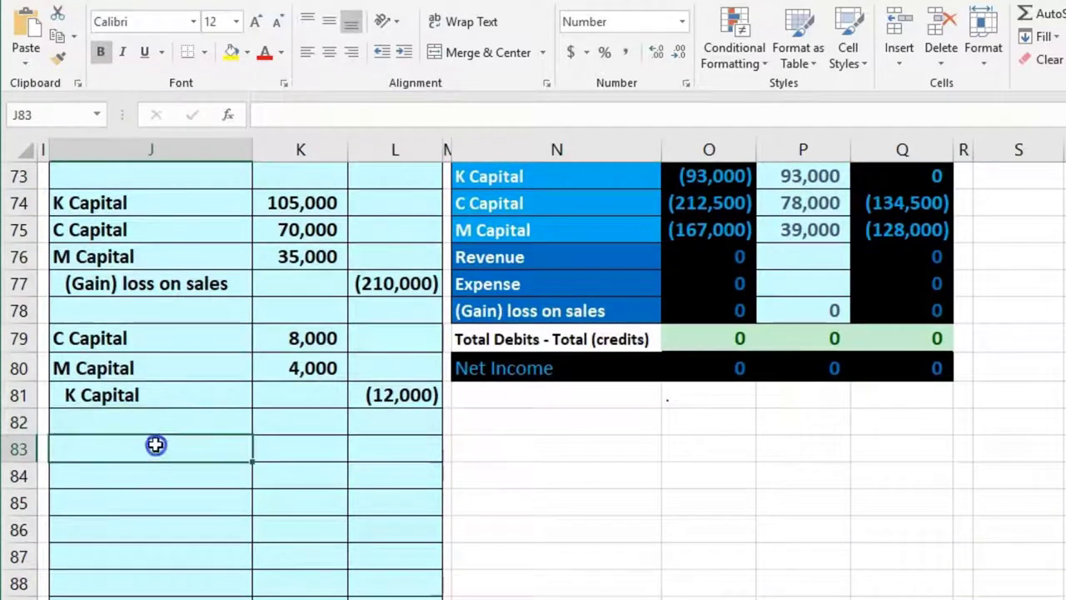
pyautogui.click(157, 475)
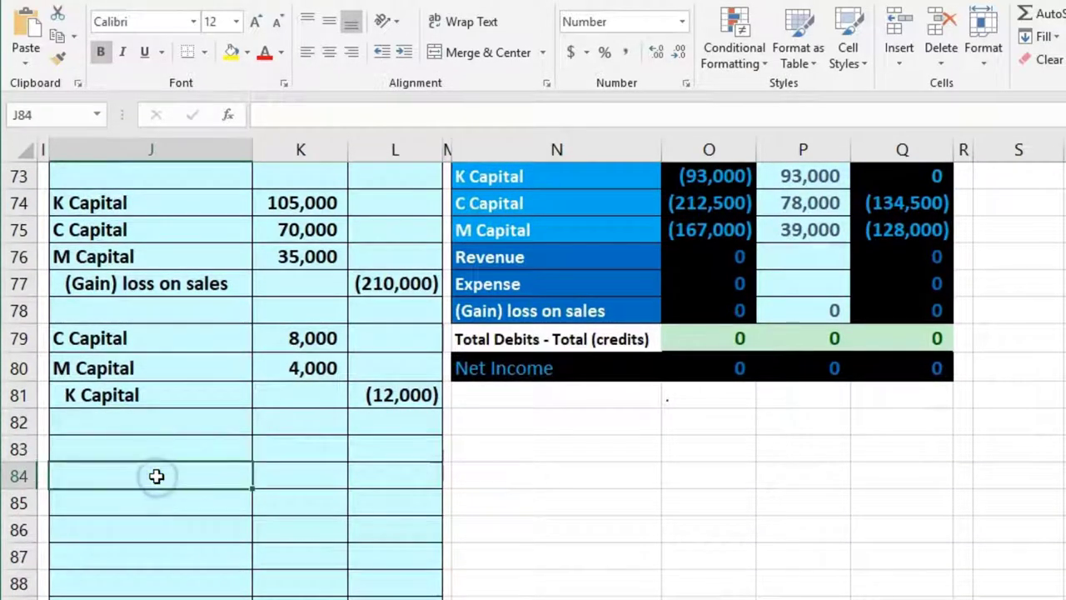
pyautogui.rightClick(156, 475)
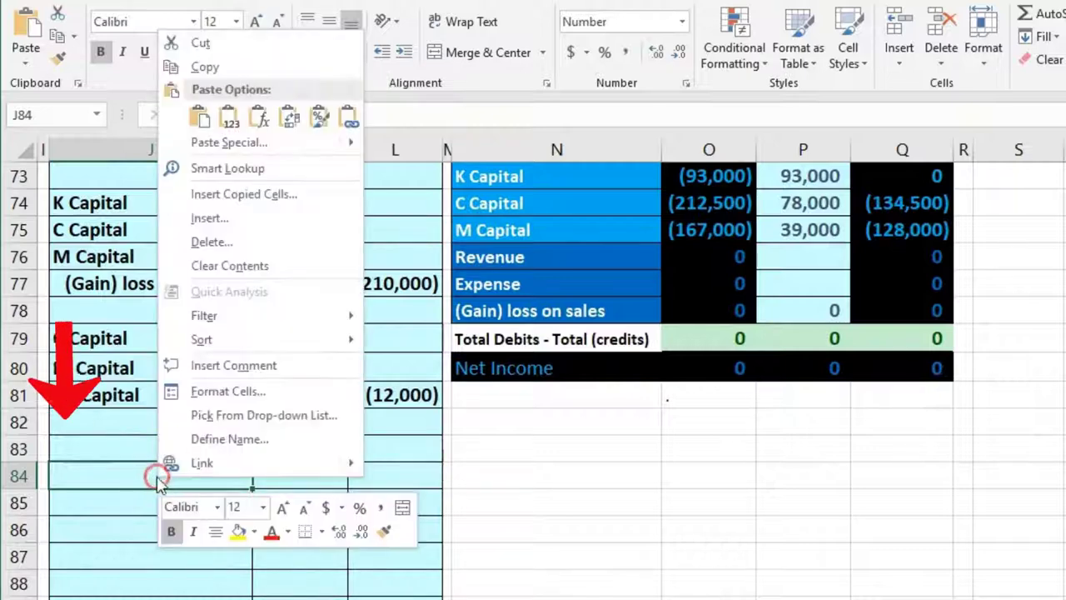
pyautogui.click(232, 117)
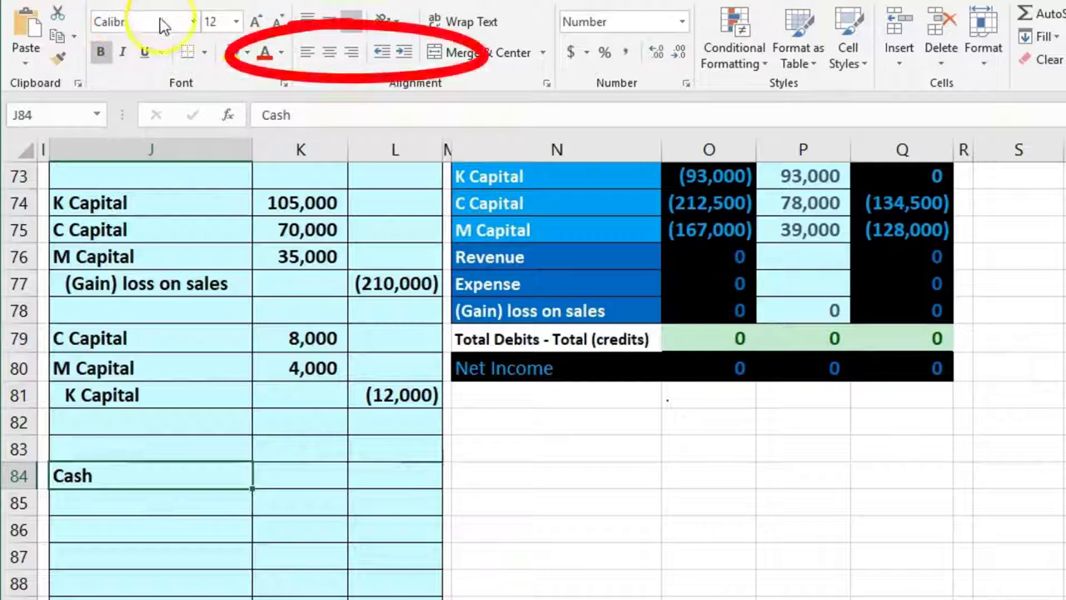
pyautogui.click(402, 55)
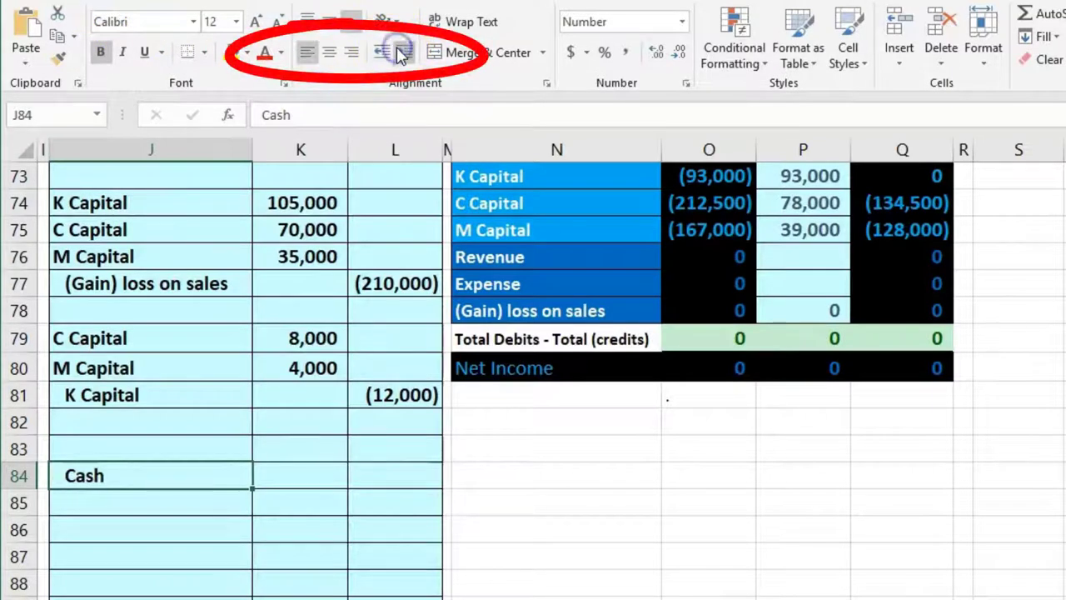
pyautogui.scroll(1, 441, 316)
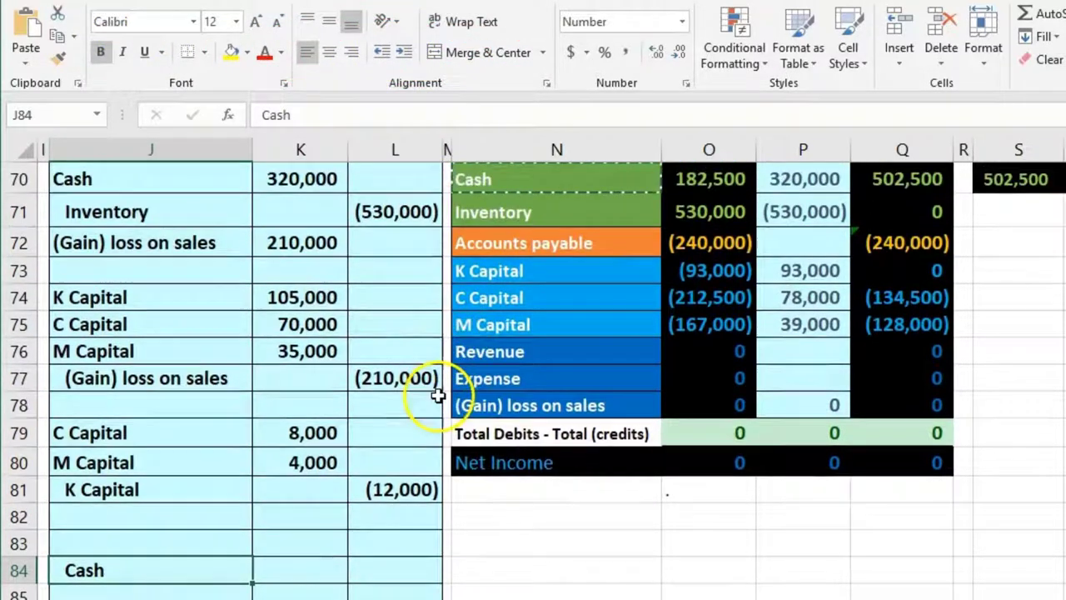
# - Enter the cash credit of -240000 in L84 and the matching debit in K83 as the negative of L84
pyautogui.click(395, 565)
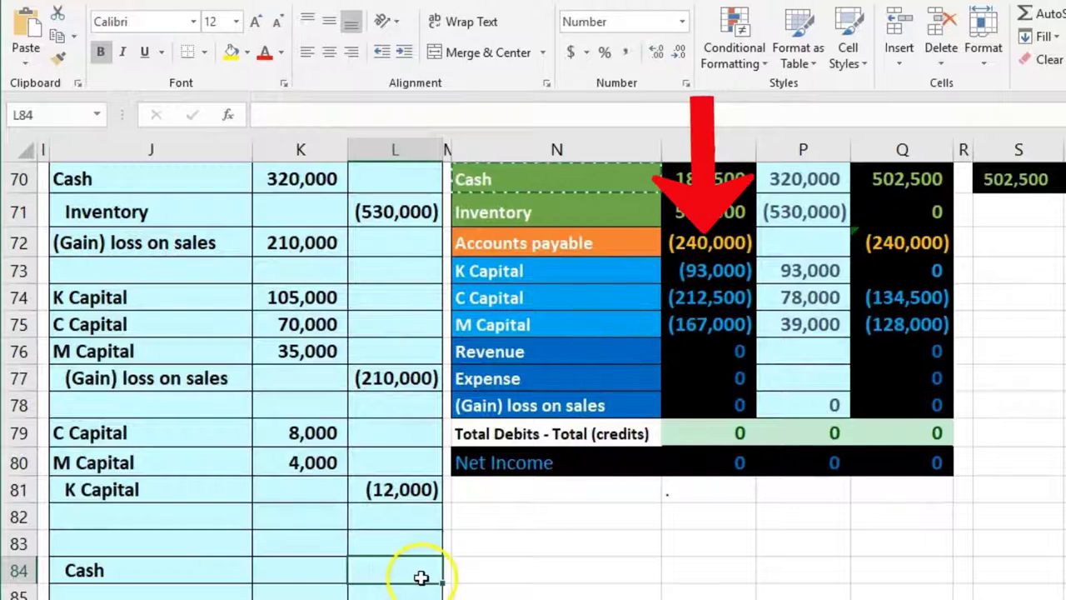
pyautogui.write('-240000')
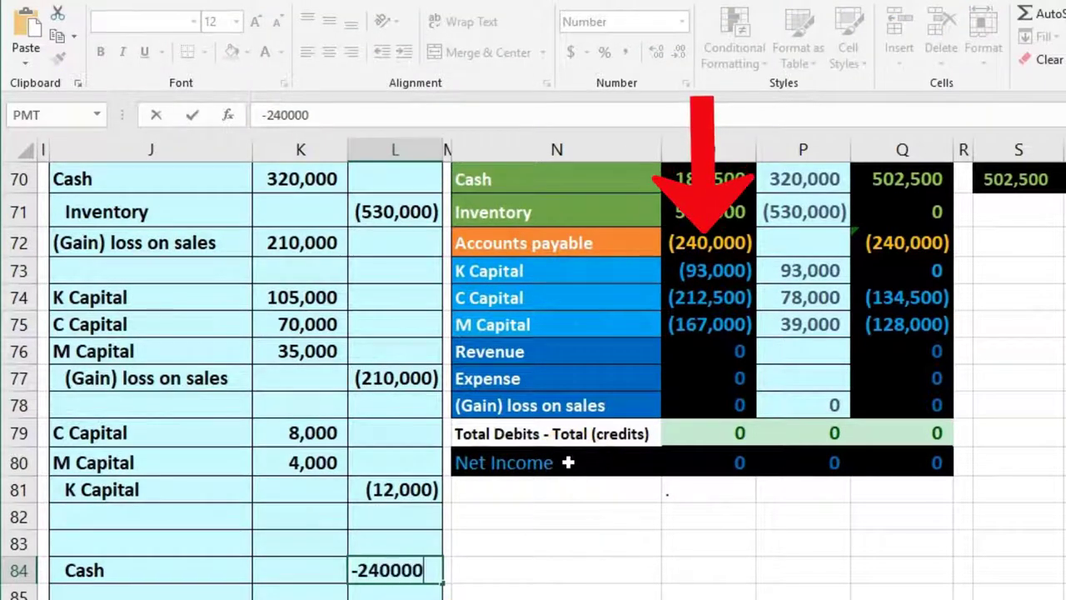
pyautogui.press('Return')
pyautogui.click(312, 514)
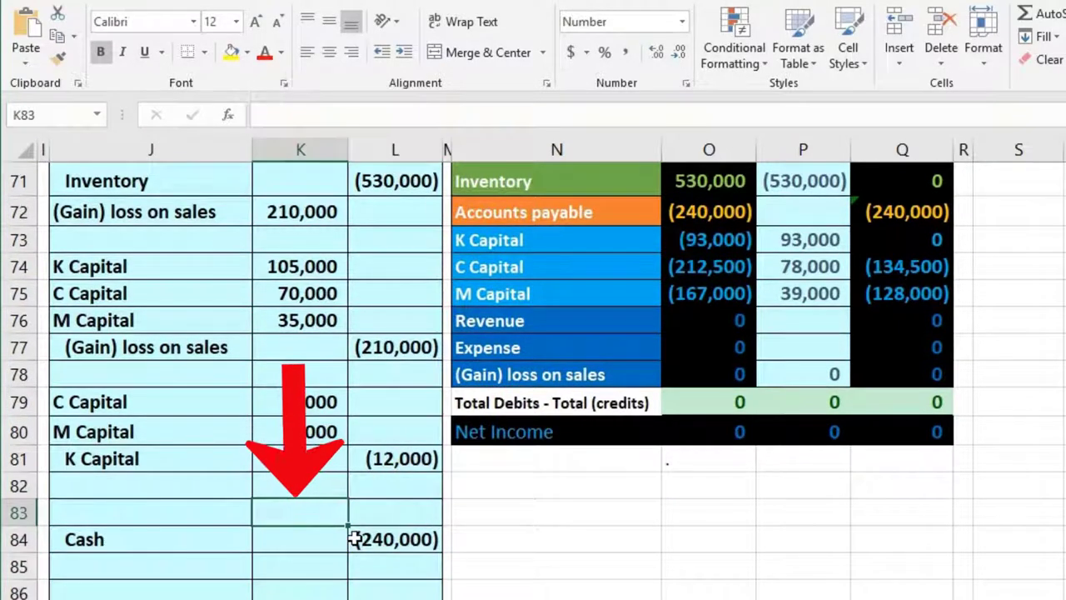
pyautogui.write('-')
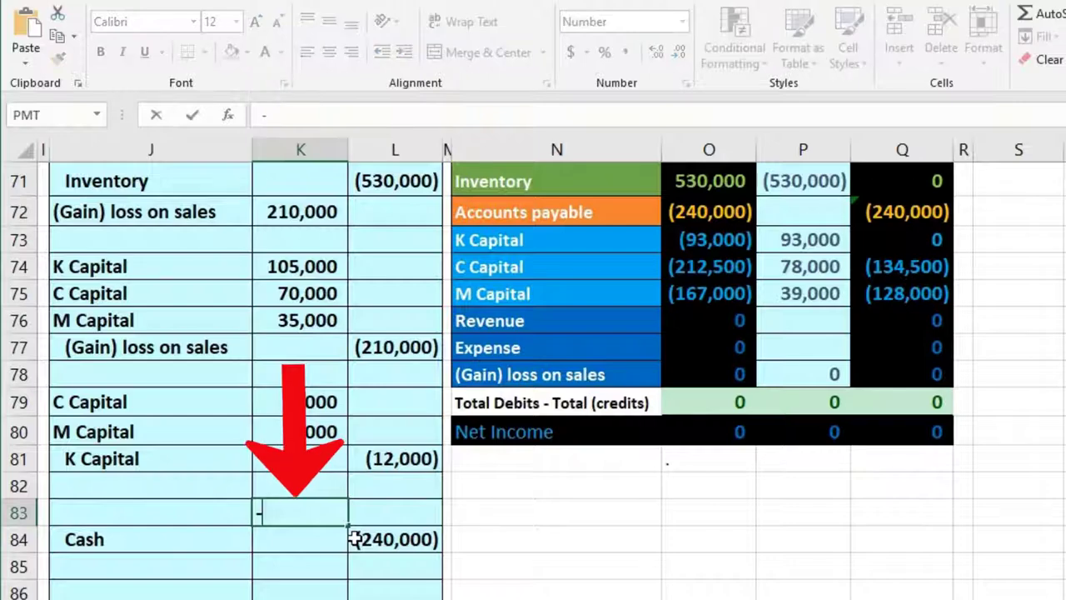
pyautogui.press('Down')
pyautogui.press('Right')
pyautogui.press('Return')
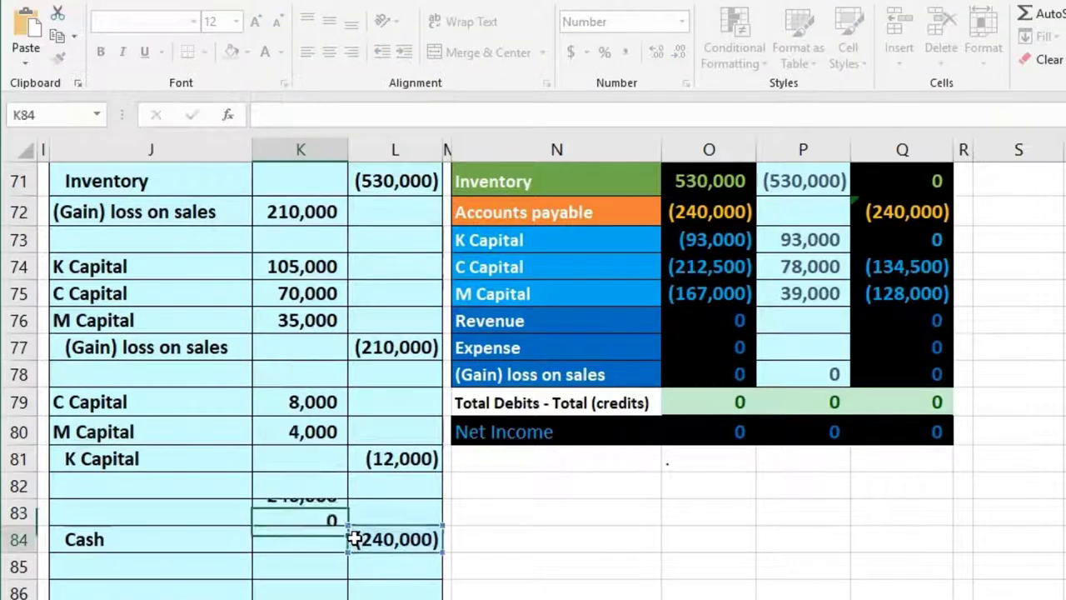
# - Copy the Accounts payable label from N72 and paste it as a value into journal cell J83
pyautogui.click(226, 512)
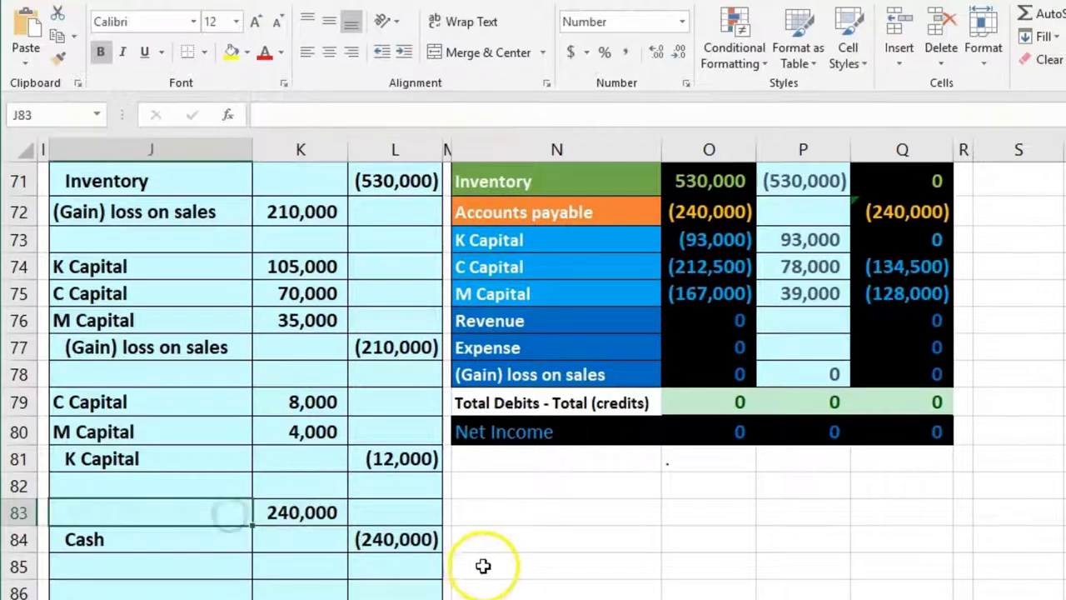
pyautogui.scroll(1, 483, 565)
pyautogui.scroll(-1, 483, 565)
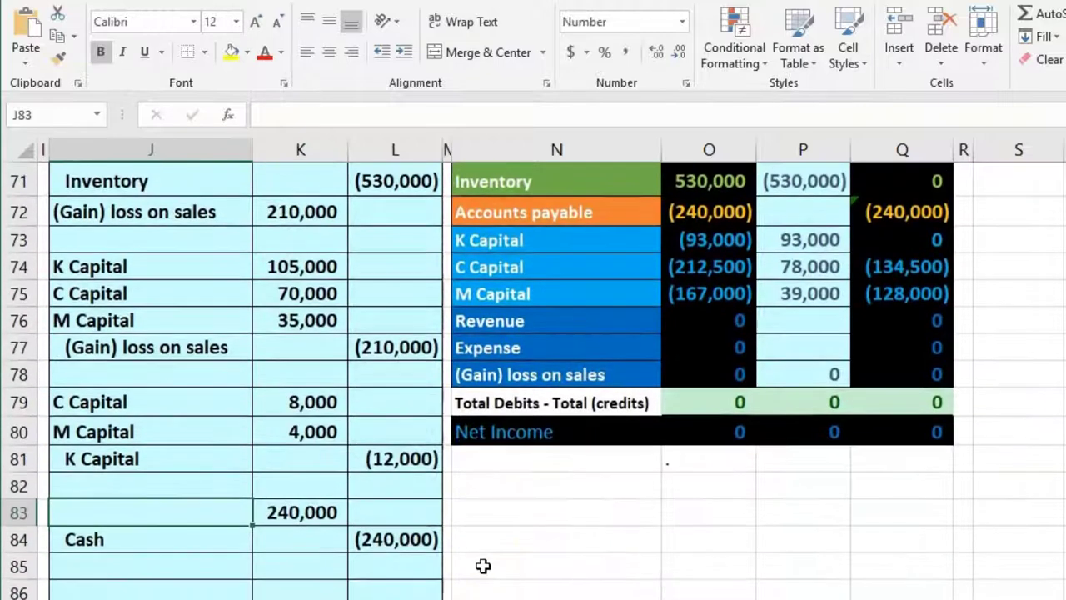
pyautogui.scroll(1, 483, 564)
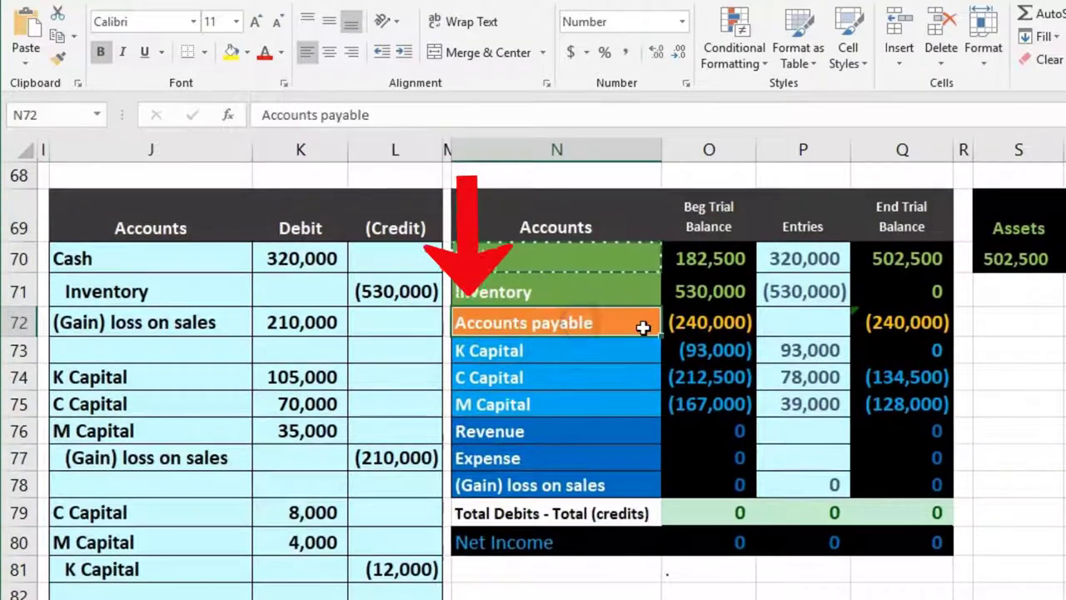
pyautogui.click(642, 327)
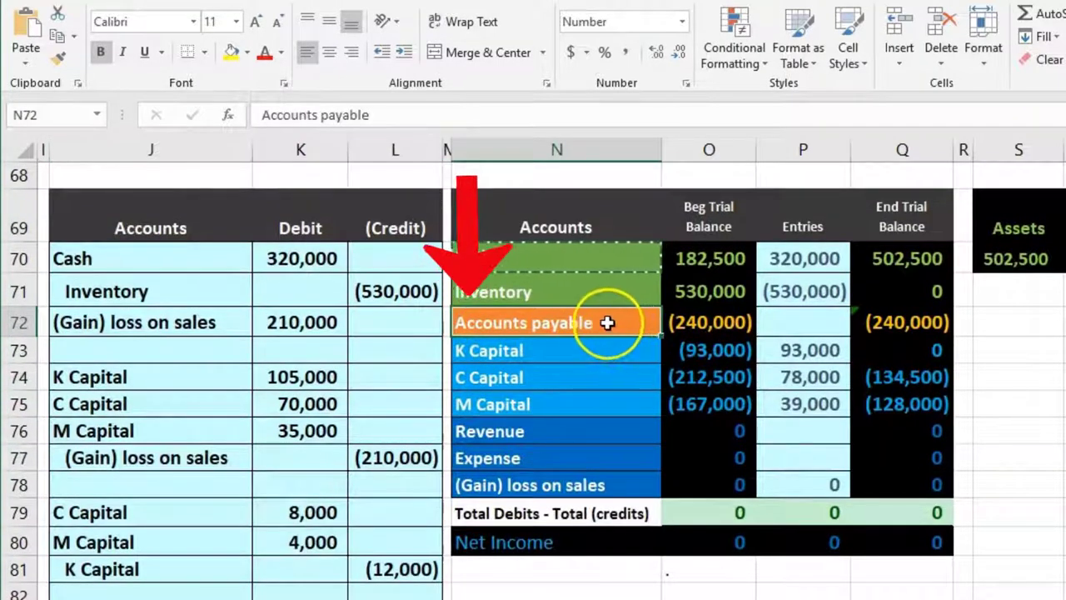
pyautogui.rightClick(607, 323)
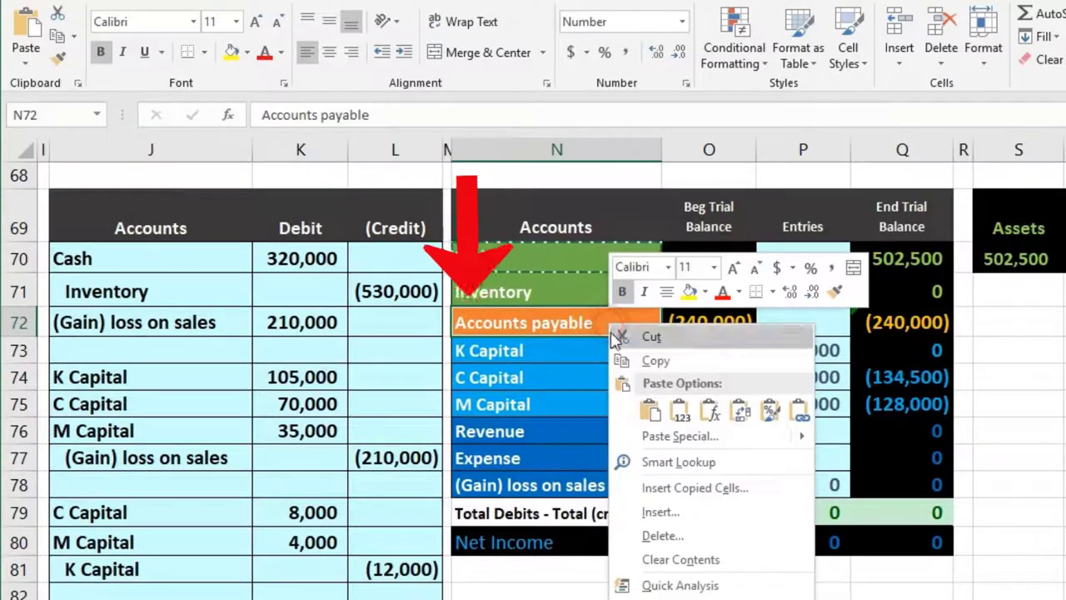
pyautogui.click(624, 361)
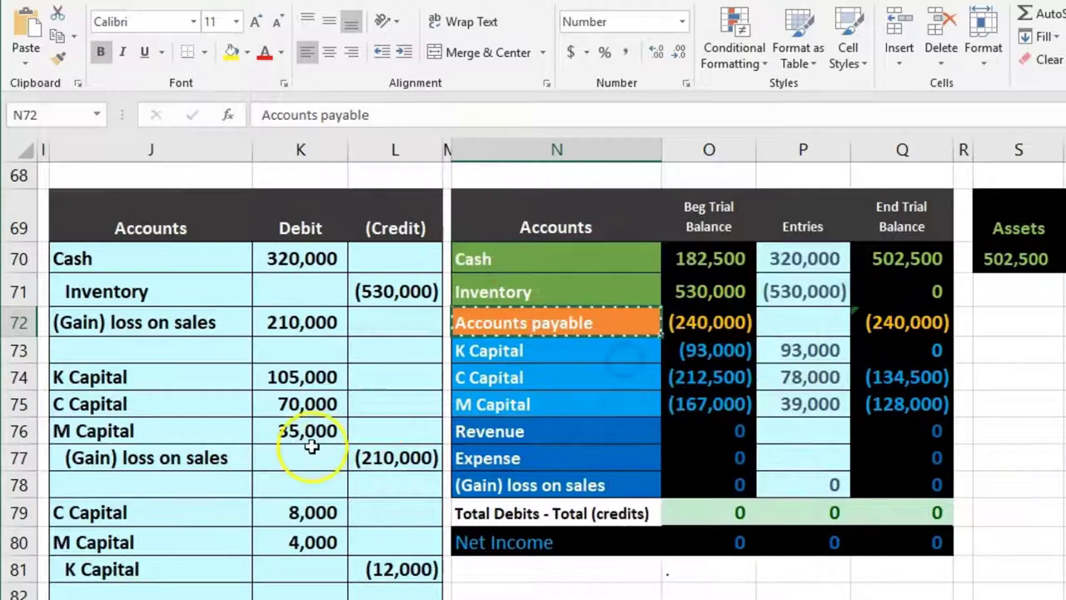
pyautogui.scroll(-2, 312, 416)
pyautogui.click(204, 424)
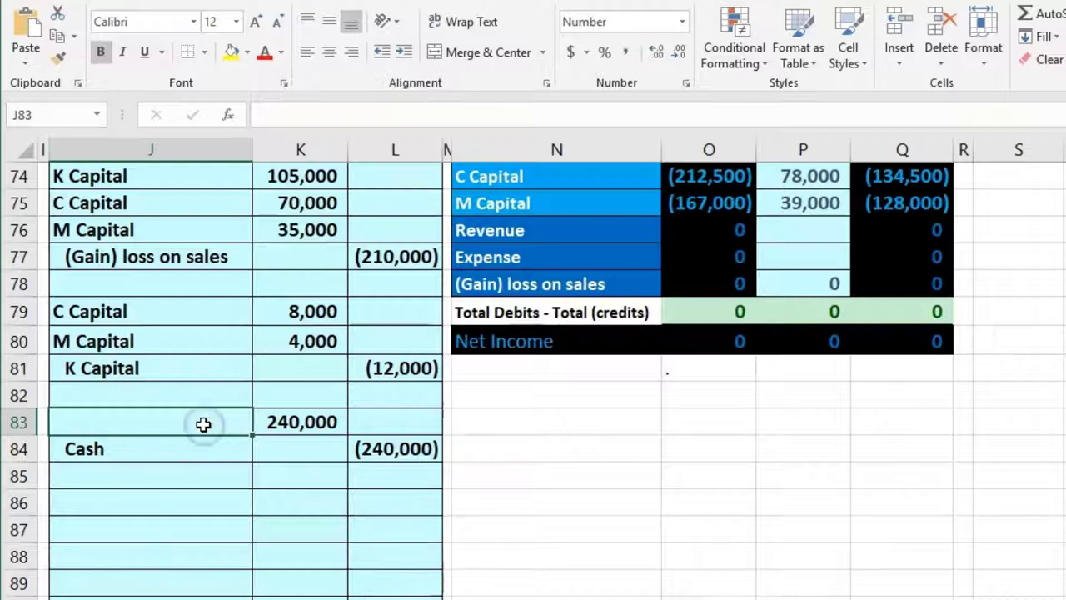
pyautogui.rightClick(204, 424)
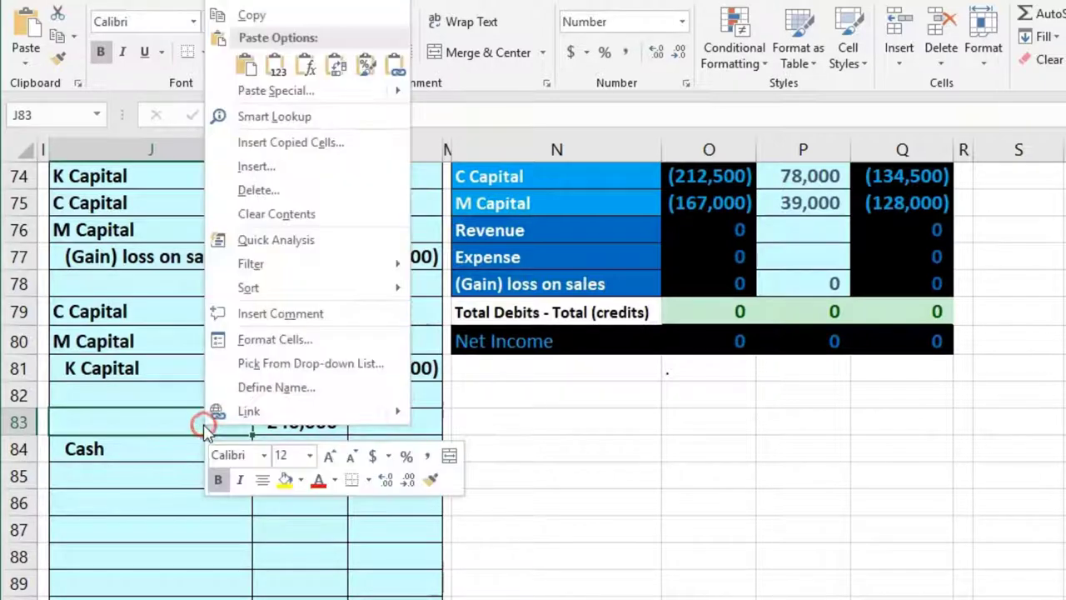
pyautogui.click(277, 73)
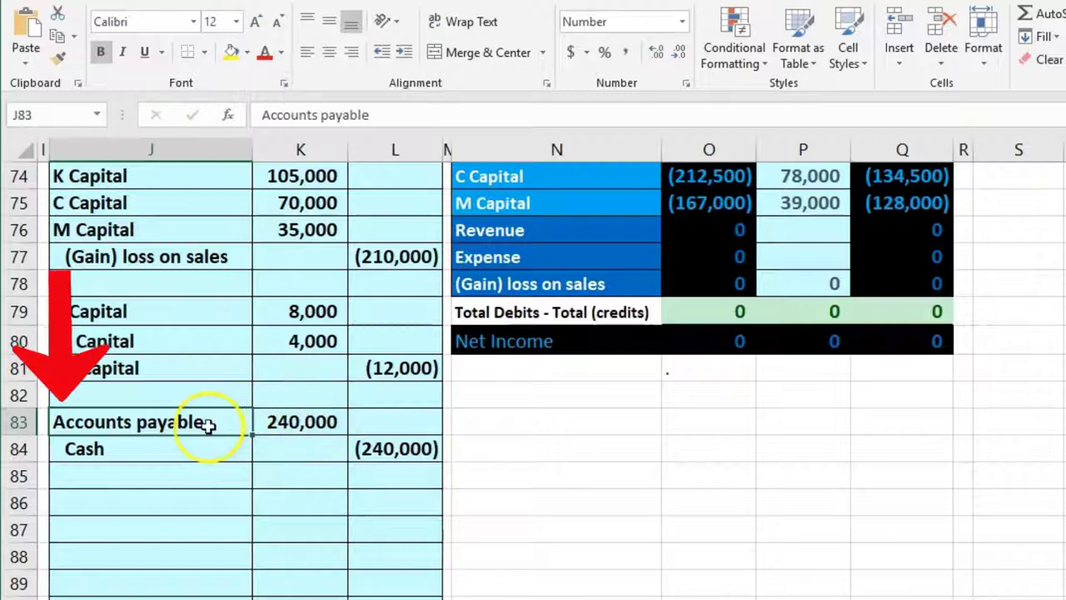
# - Post the Accounts payable debit to the trial balance by entering =K83 in P72
pyautogui.moveTo(237, 425); pyautogui.dragTo(269, 421)
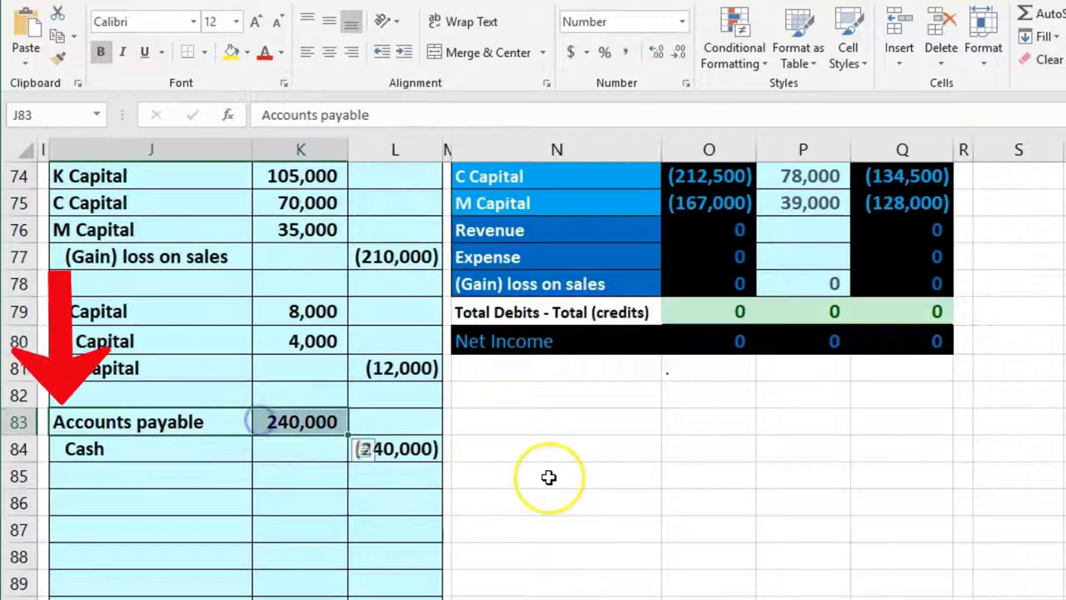
pyautogui.scroll(1, 548, 477)
pyautogui.moveTo(550, 210); pyautogui.dragTo(681, 215)
pyautogui.click(799, 210)
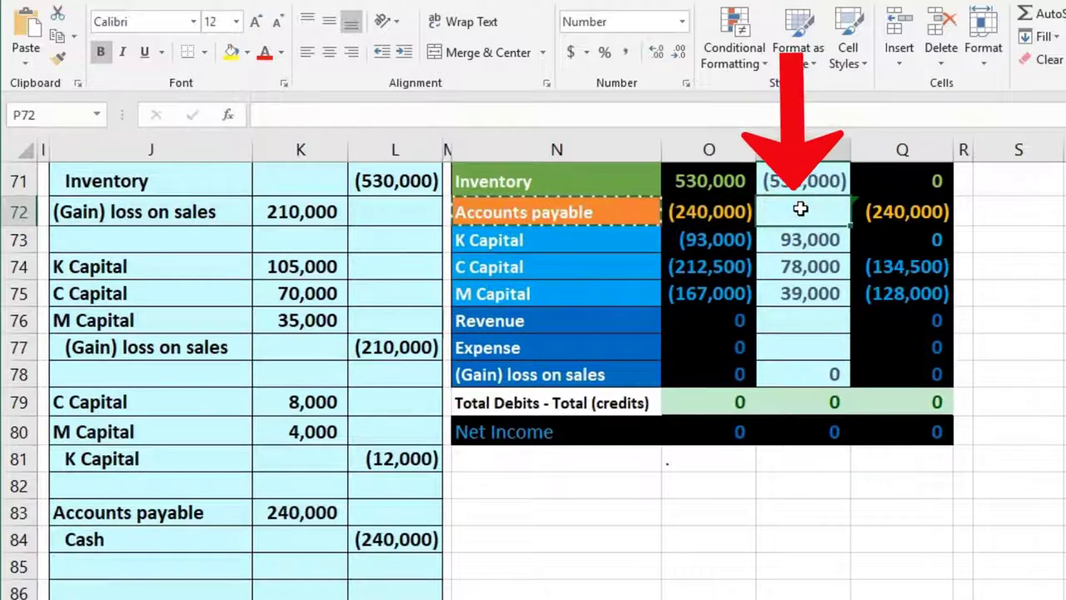
pyautogui.write('=')
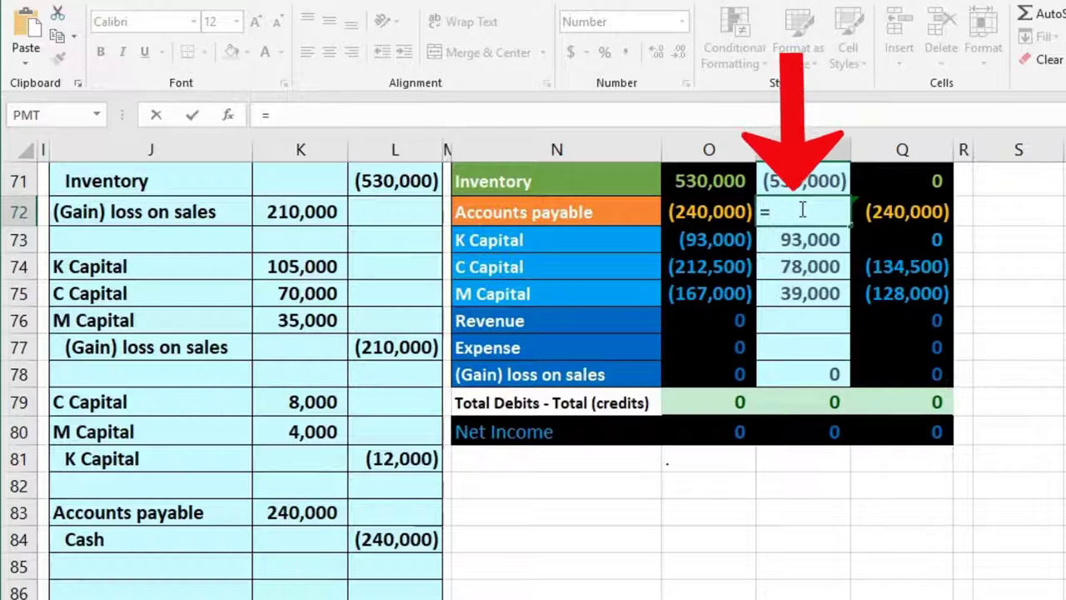
pyautogui.click(302, 511)
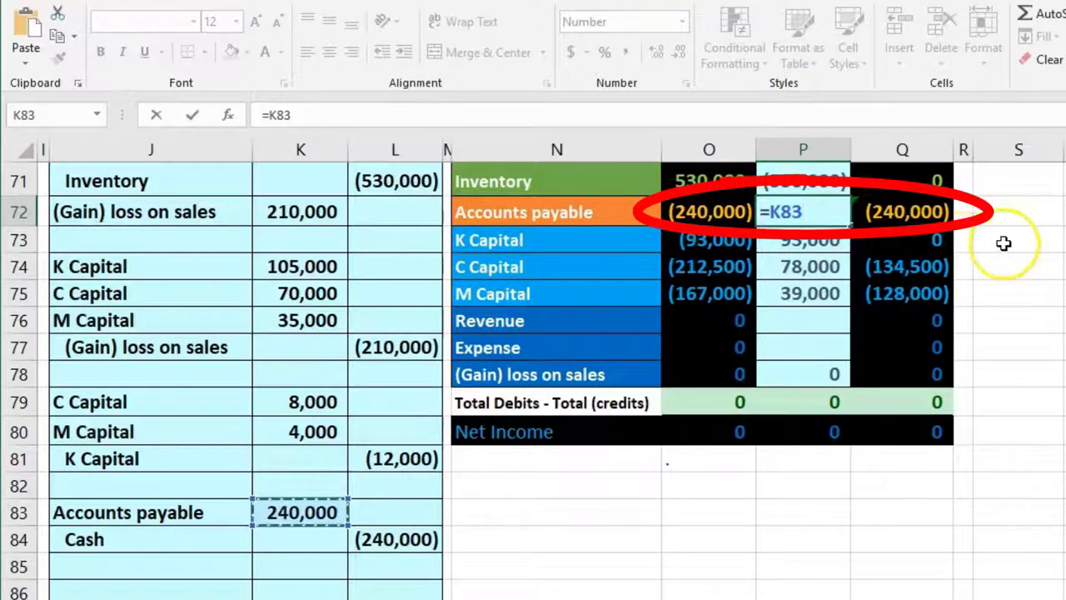
pyautogui.press('Return')
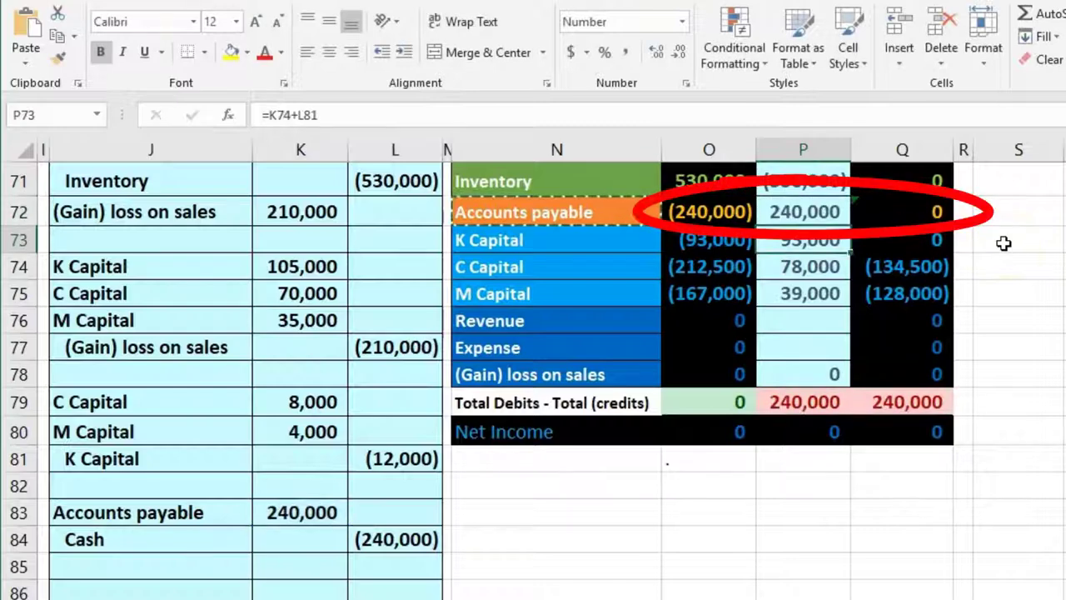
# - Post the Cash credit to the trial balance by extending the entry in P70 to =K70+L84
pyautogui.moveTo(233, 541); pyautogui.dragTo(384, 539)
pyautogui.scroll(1, 611, 543)
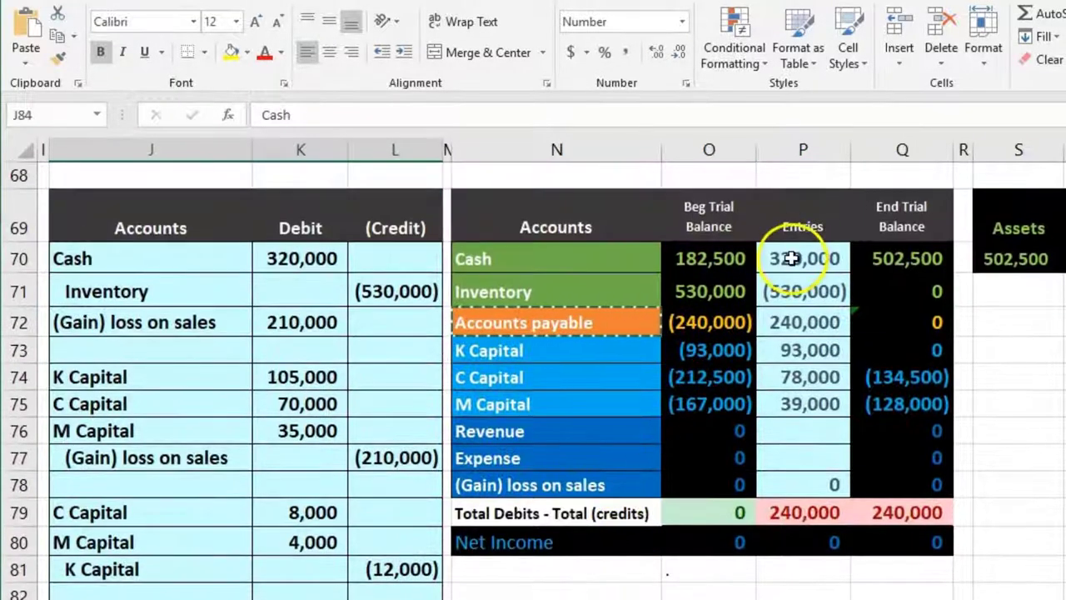
pyautogui.click(791, 259)
pyautogui.doubleClick(790, 259)
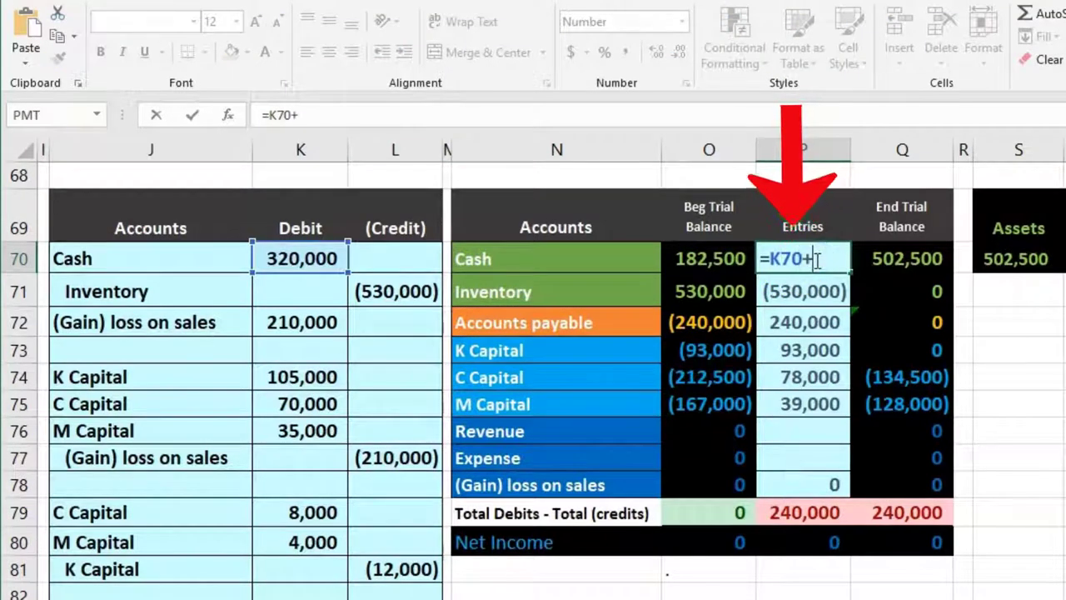
pyautogui.write('+')
pyautogui.scroll(-1, 773, 324)
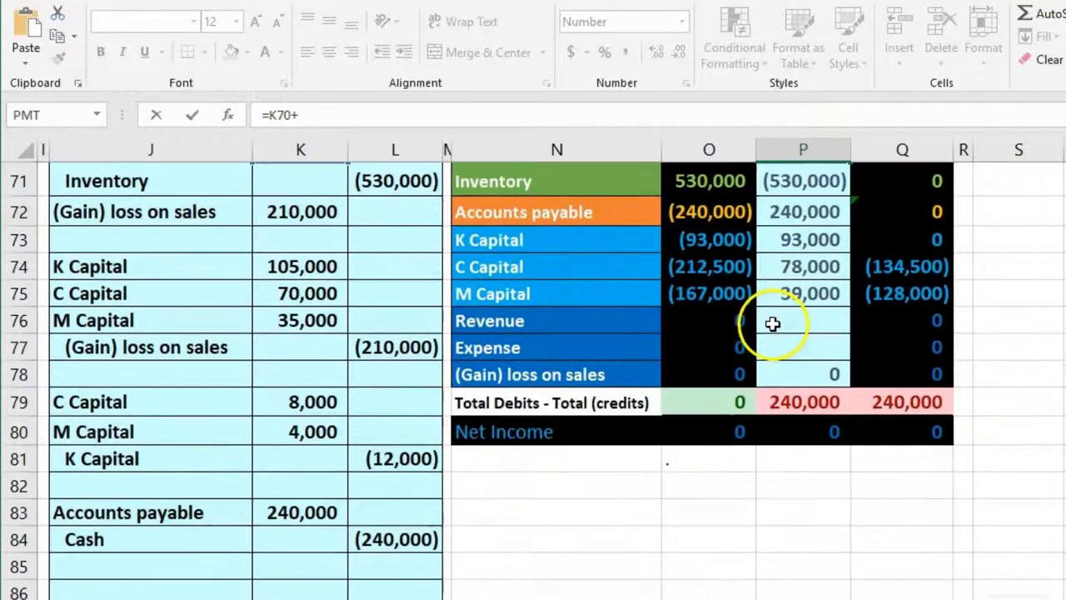
pyautogui.click(410, 533)
pyautogui.scroll(1, 619, 561)
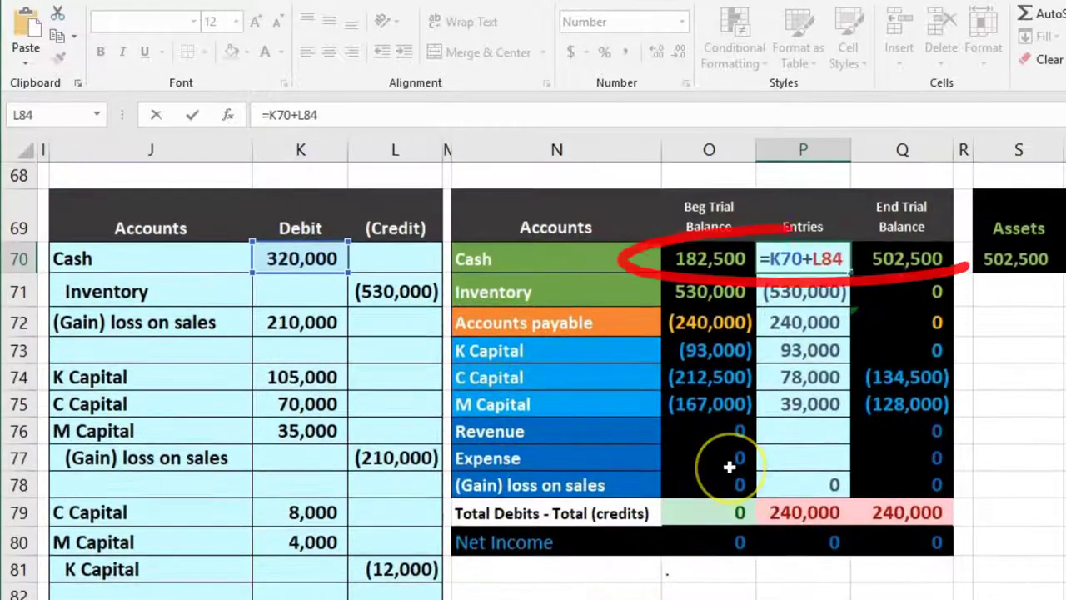
pyautogui.press('Return')
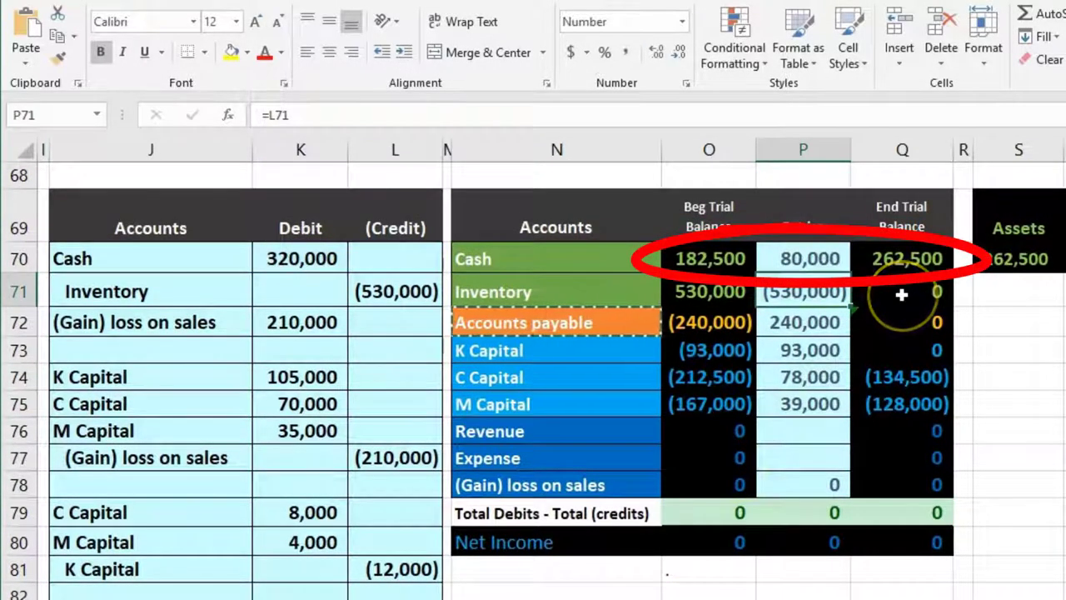
# - Review the ending trial balances of Cash, C Capital and M Capital in column Q
pyautogui.scroll(-1, 890, 332)
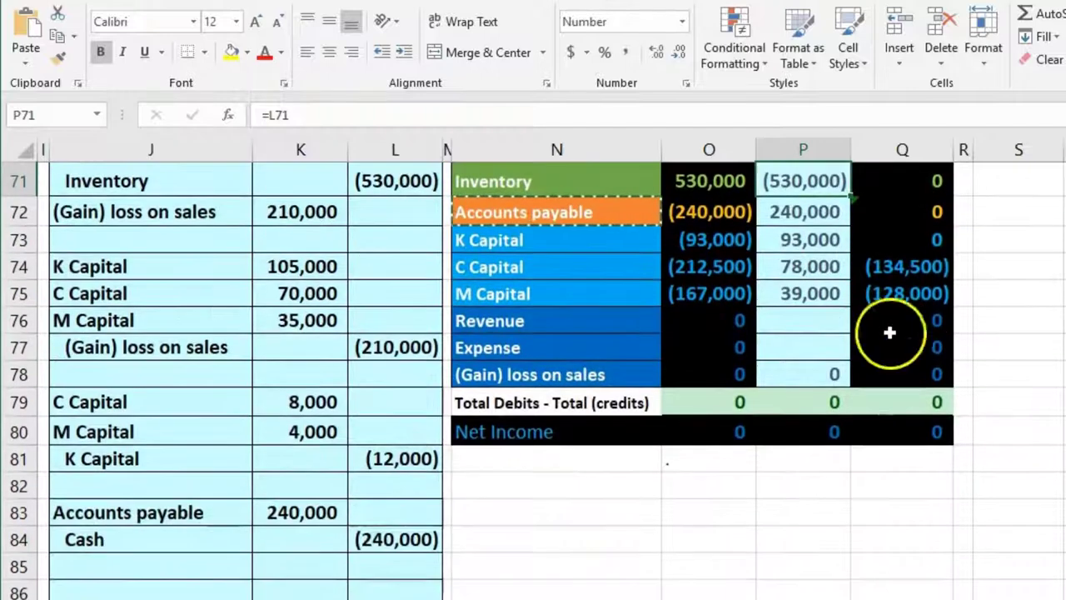
pyautogui.scroll(1, 889, 332)
pyautogui.click(903, 264)
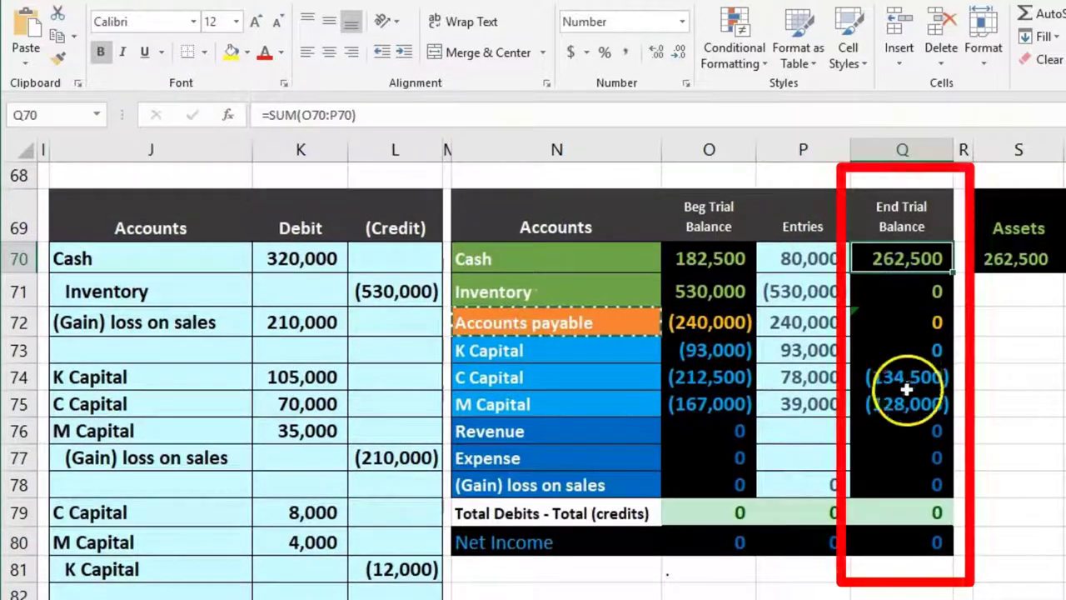
pyautogui.moveTo(904, 375); pyautogui.dragTo(907, 405)
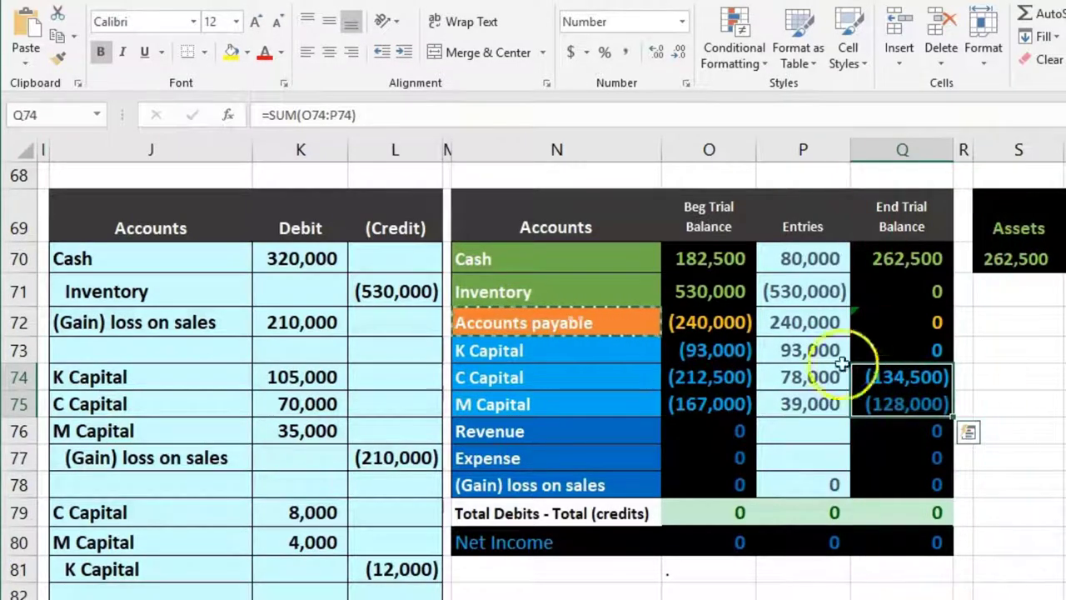
pyautogui.click(625, 258)
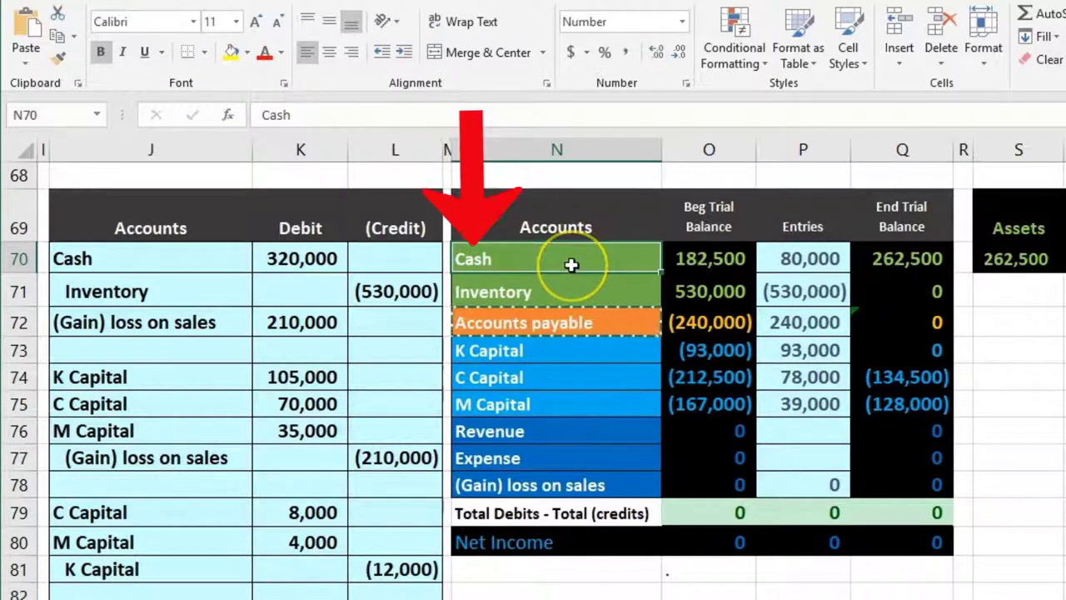
# - Copy the C Capital and M Capital labels from N74:N75 and paste them as values into the journal starting at J86
pyautogui.moveTo(561, 380); pyautogui.dragTo(560, 395)
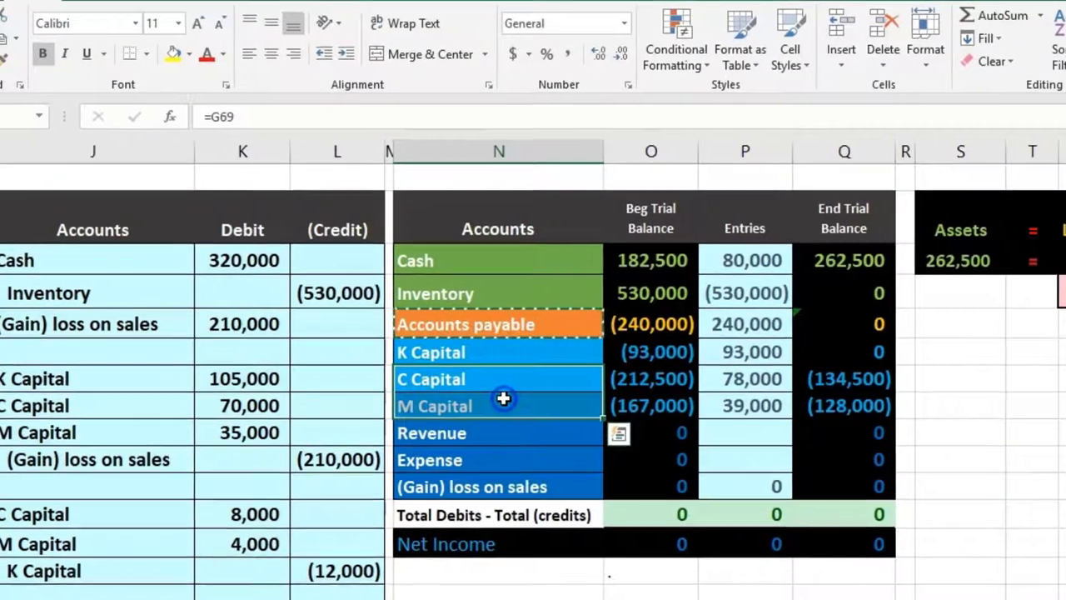
pyautogui.rightClick(564, 404)
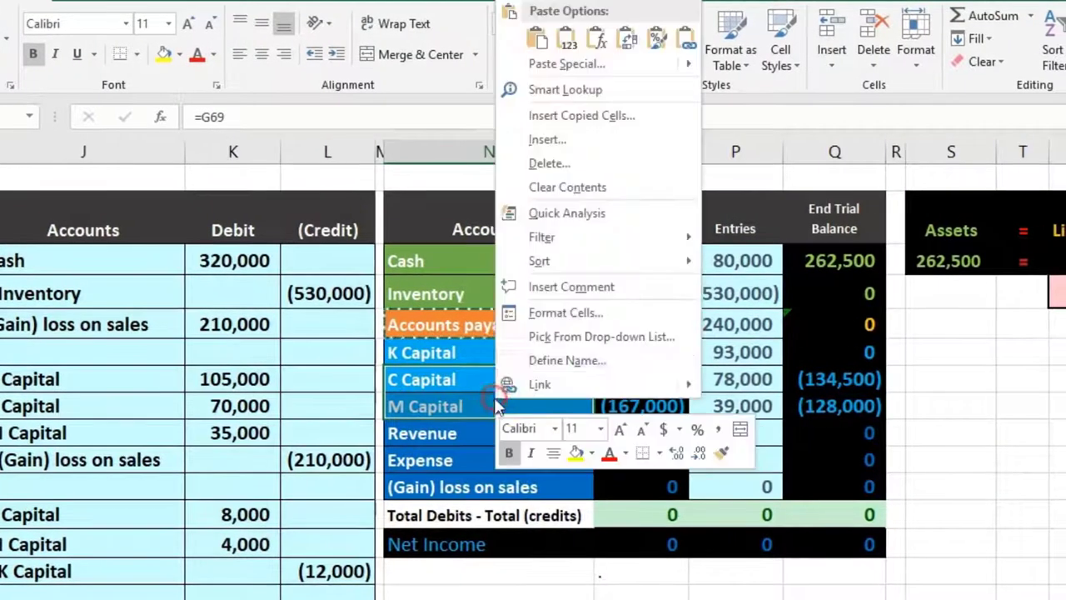
pyautogui.press('Escape')
pyautogui.scroll(-3, 238, 309)
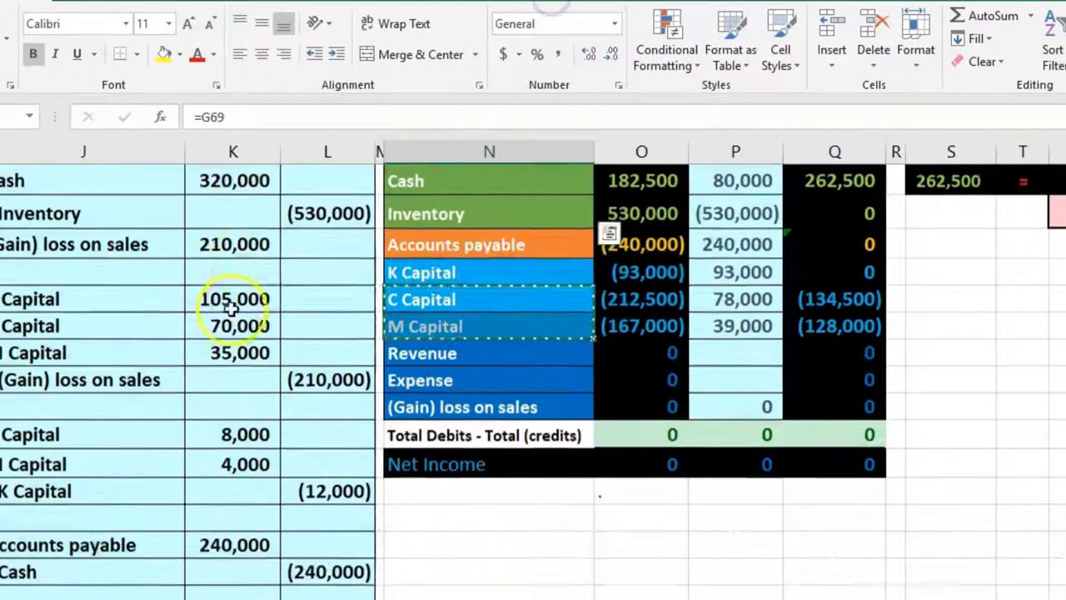
pyautogui.click(46, 422)
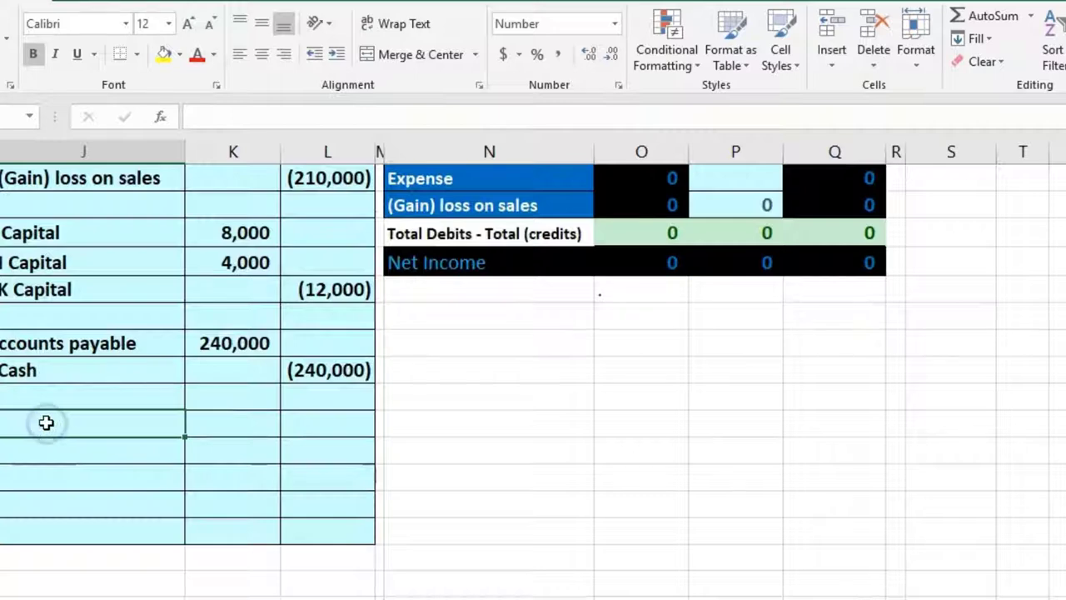
pyautogui.rightClick(46, 423)
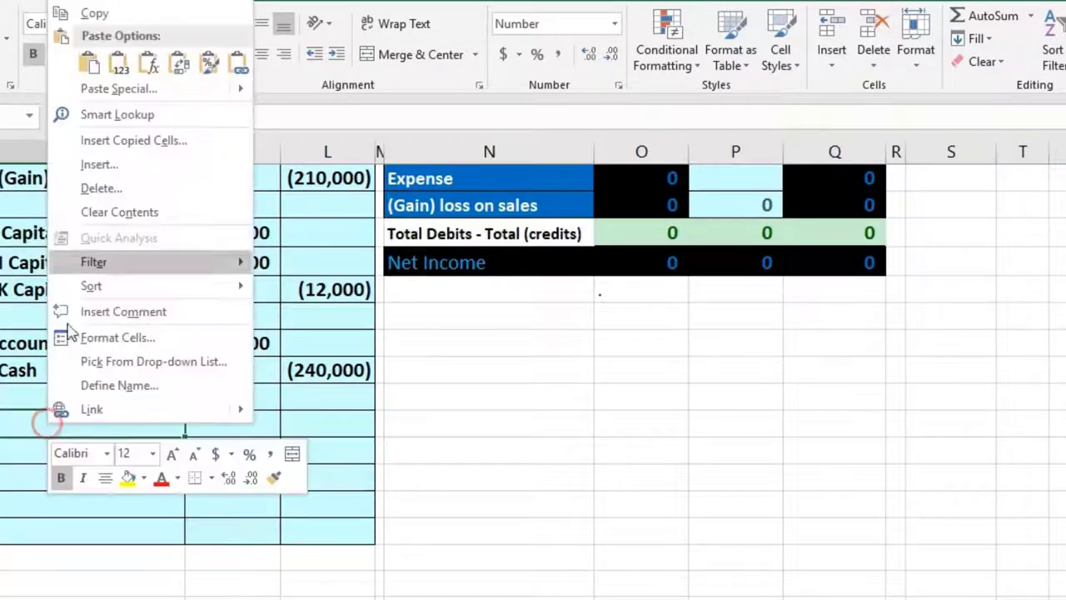
pyautogui.click(117, 65)
# - Copy the Cash label from N70, paste it as a value into journal cell J88, and indent it
pyautogui.scroll(4, 485, 398)
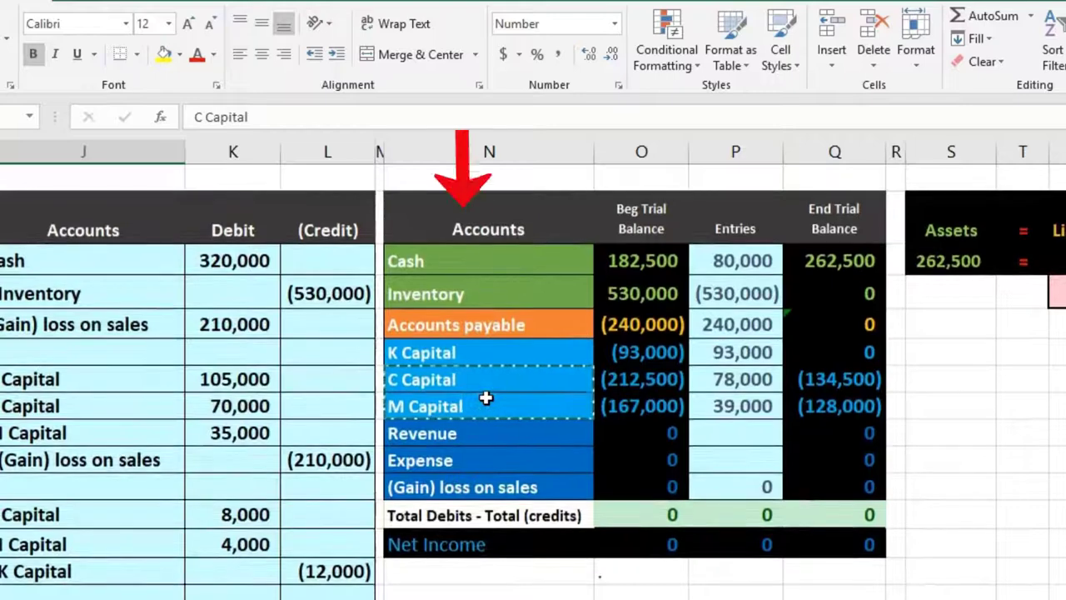
pyautogui.click(450, 260)
pyautogui.rightClick(447, 260)
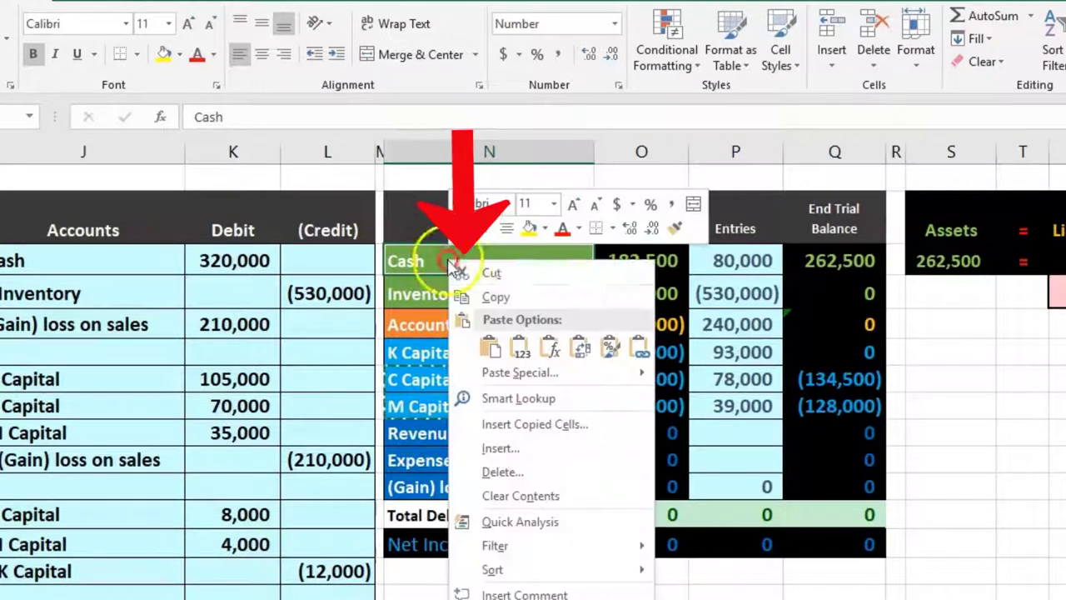
pyautogui.click(474, 229)
pyautogui.scroll(-3, 292, 441)
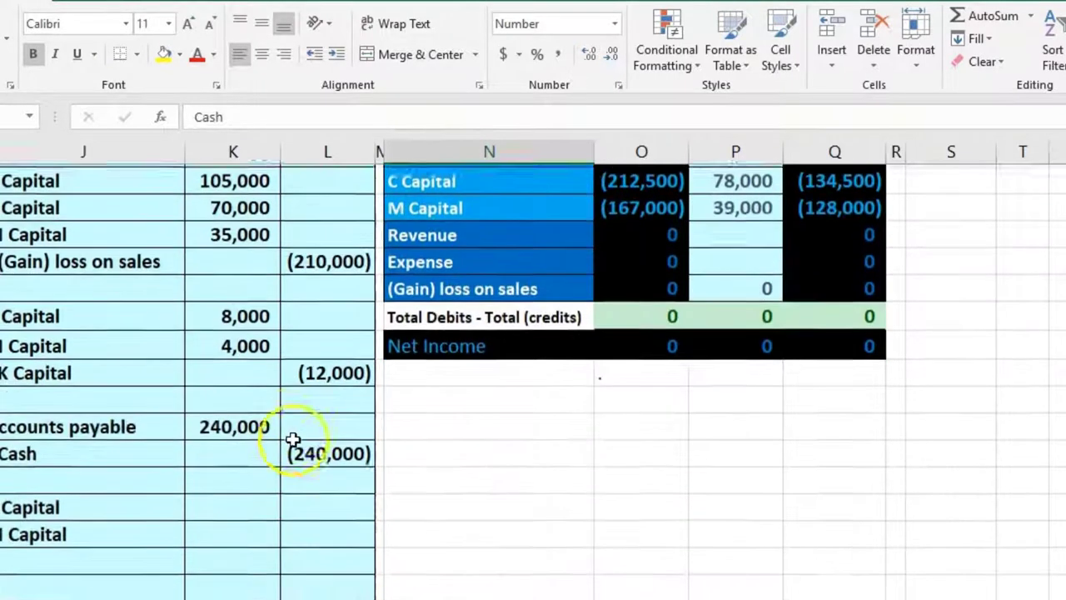
pyautogui.click(98, 481)
pyautogui.rightClick(98, 480)
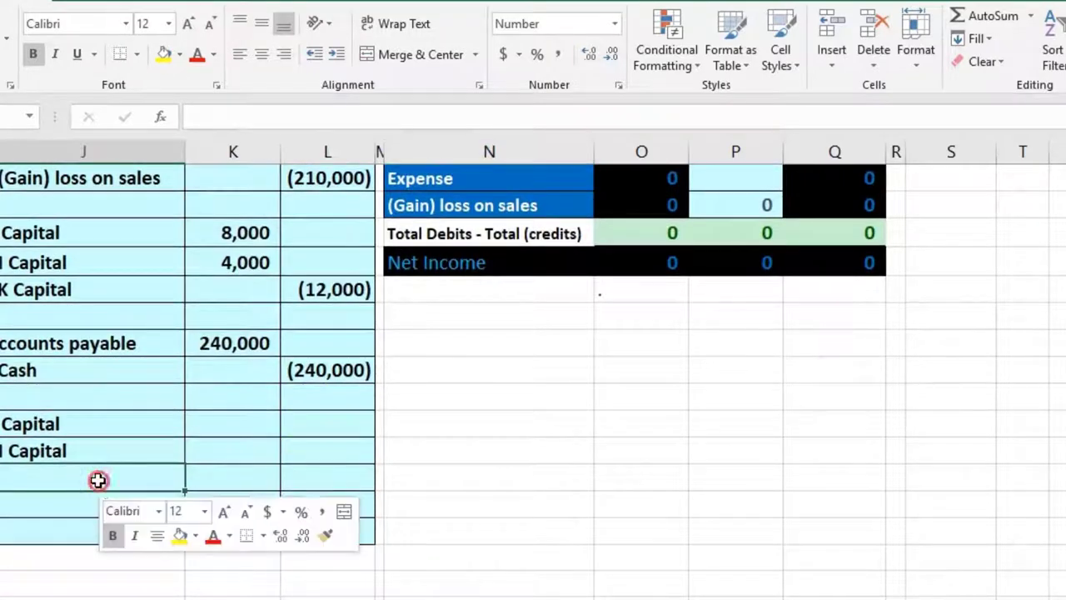
pyautogui.click(162, 121)
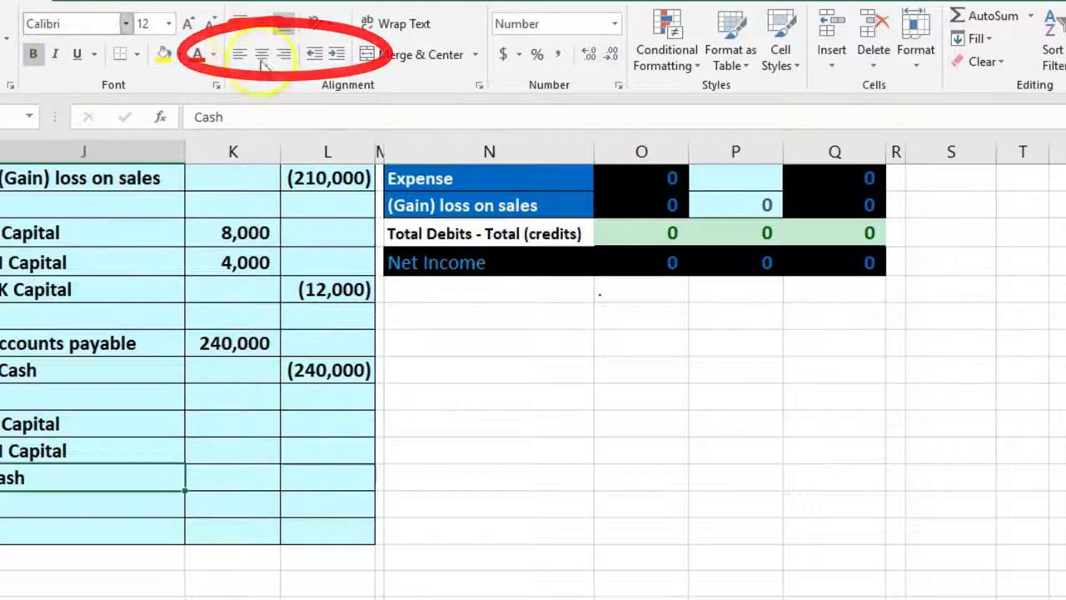
pyautogui.click(337, 54)
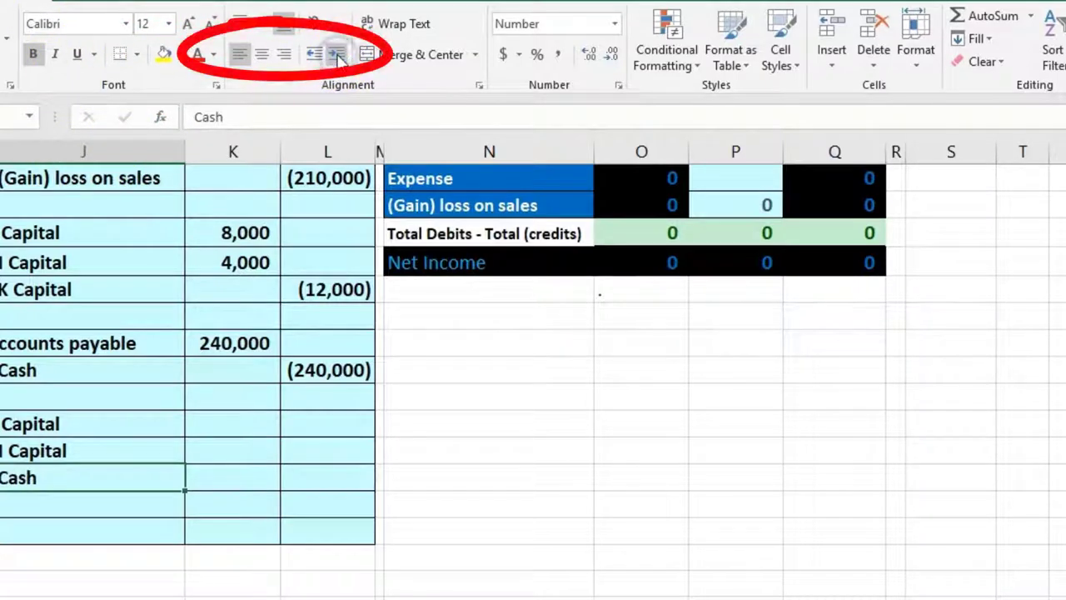
# - Enter the final distribution debits in the journal: 134,500 for C Capital in K86 and 128,000 for M Capital in K87
pyautogui.click(242, 428)
pyautogui.scroll(1, 451, 457)
pyautogui.scroll(2, 451, 457)
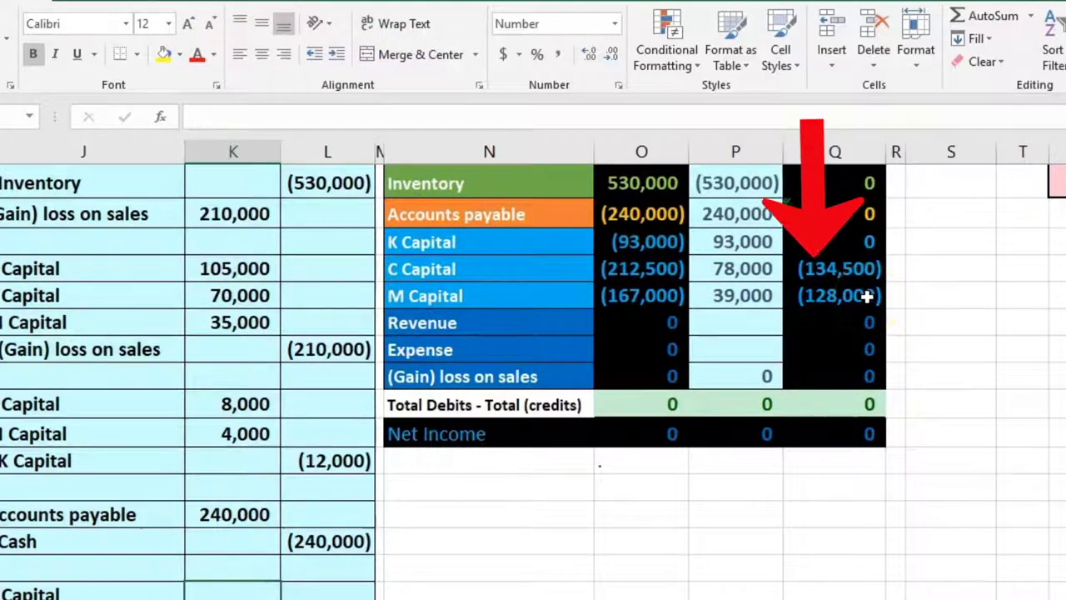
pyautogui.scroll(-1, 864, 295)
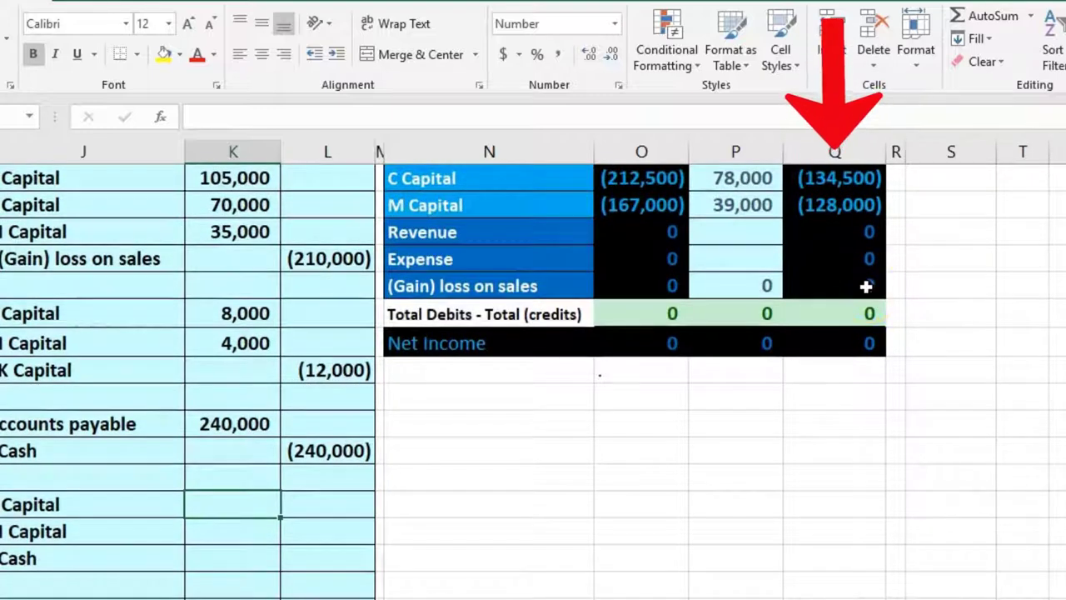
pyautogui.write('13')
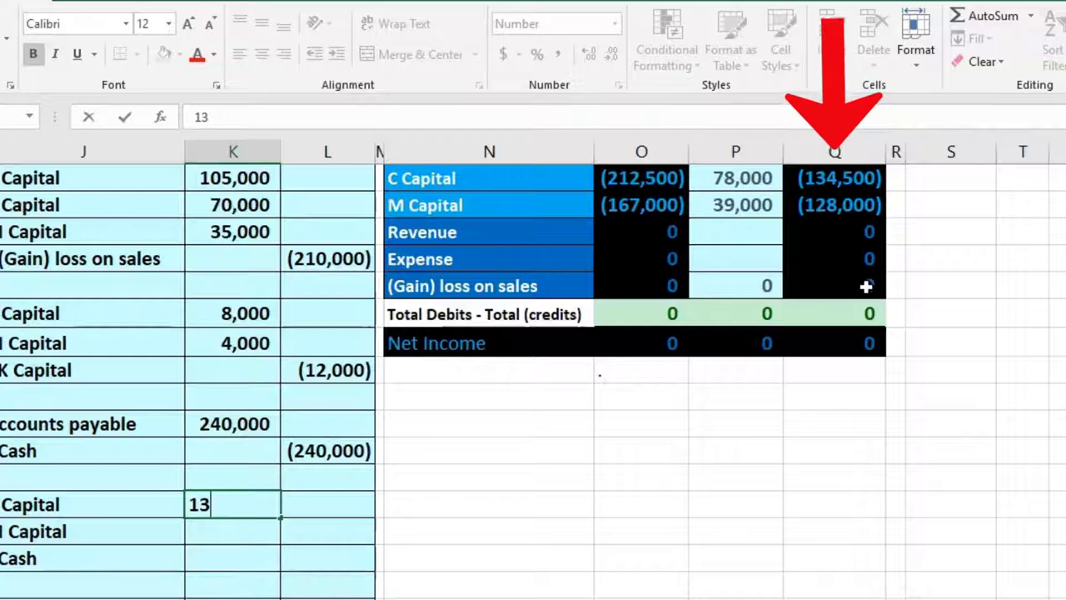
pyautogui.write('4,500')
pyautogui.press('Return')
pyautogui.write('12')
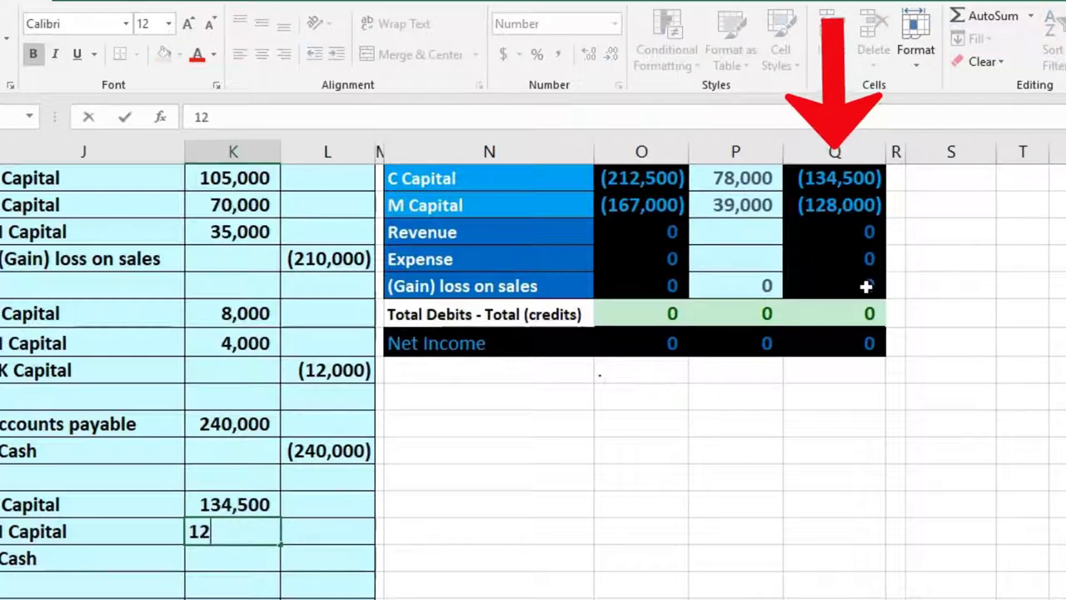
pyautogui.write('8,000')
pyautogui.press('Return')
# - Credit Cash in L88 with the formula =-SUM(K86:L87) and compare it with the ending Cash balance in Q70
pyautogui.press('Right')
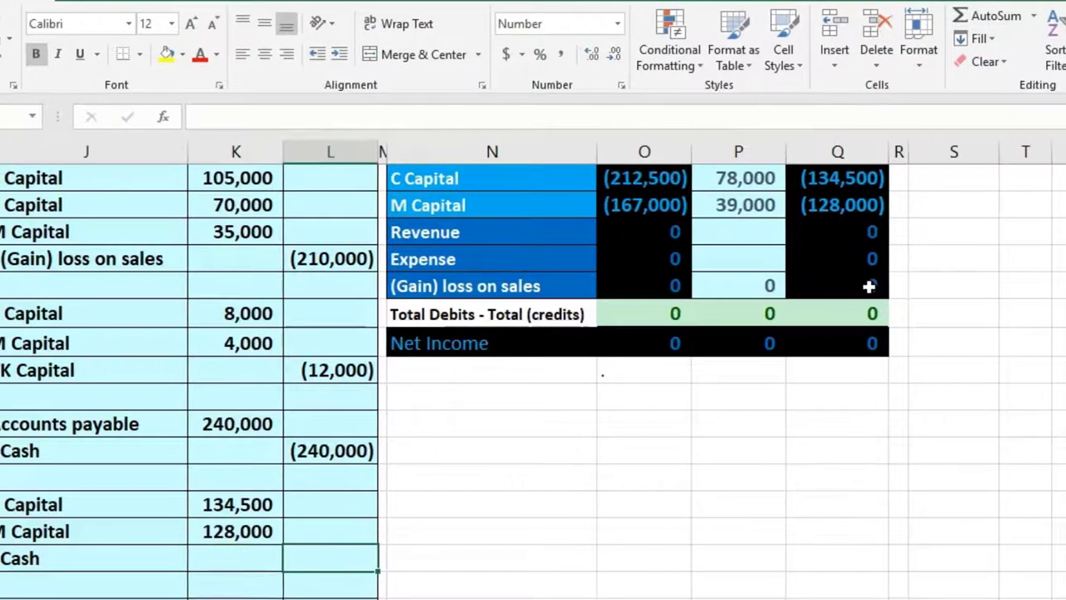
pyautogui.write('-sum(')
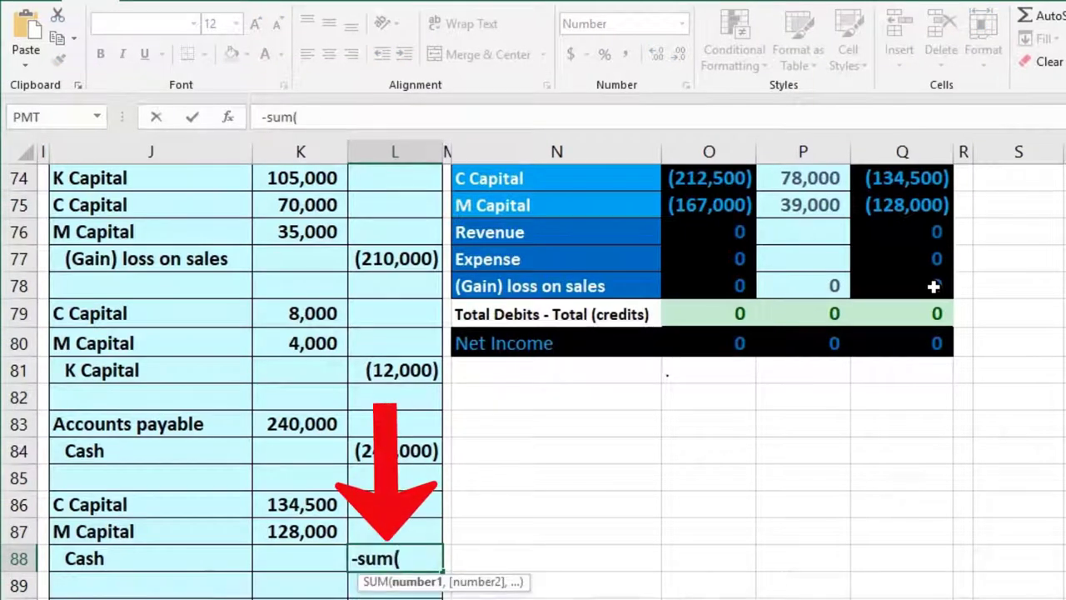
pyautogui.press('Up')
pyautogui.hotkey('shift', 'Left')
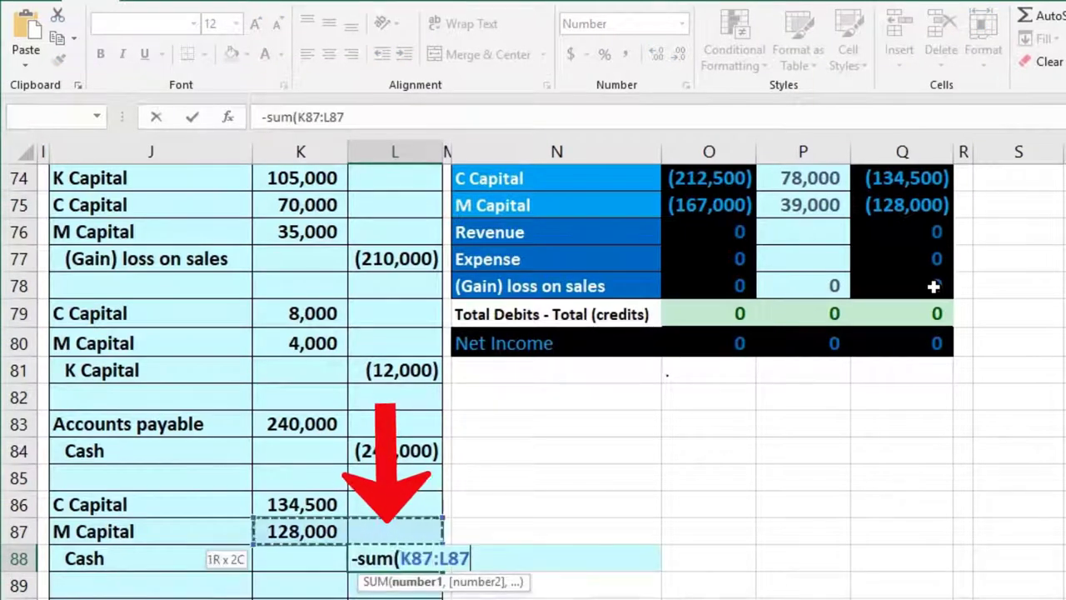
pyautogui.hotkey('shift', 'Up')
pyautogui.press('Return')
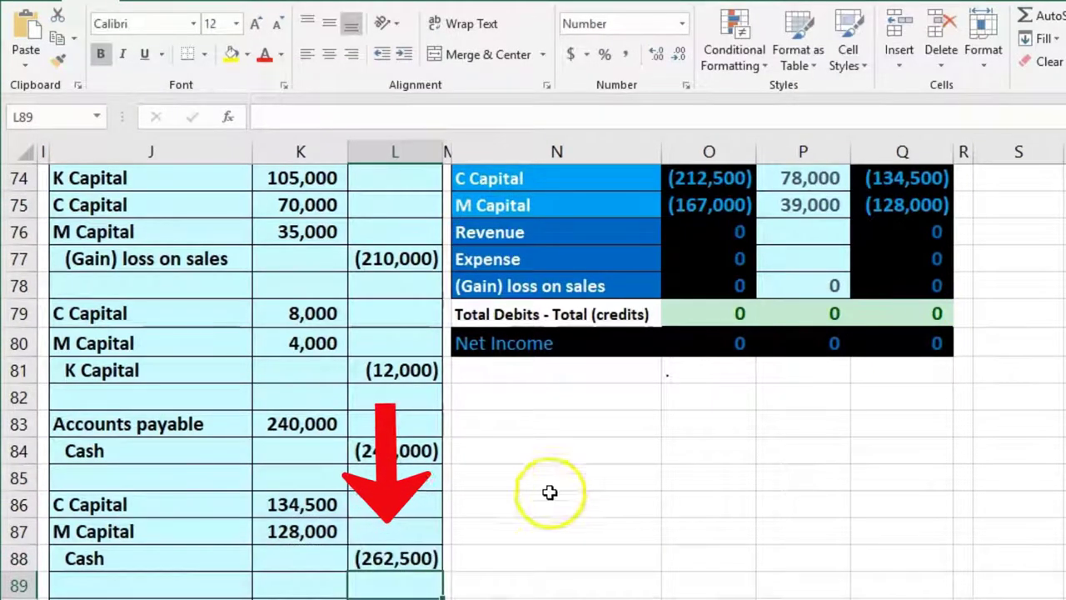
pyautogui.click(423, 552)
pyautogui.scroll(2, 628, 469)
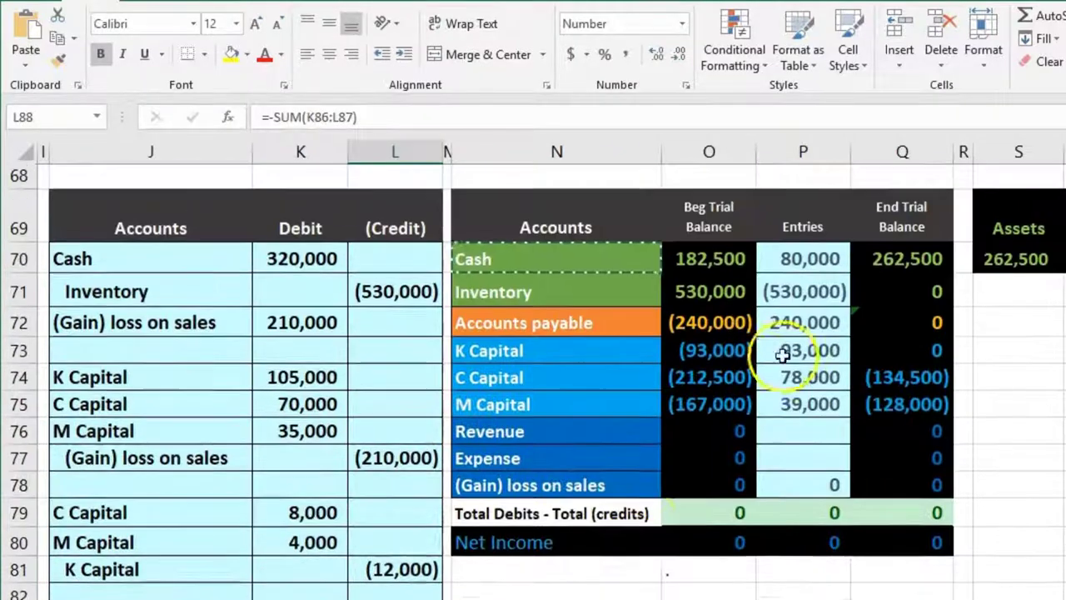
pyautogui.click(900, 262)
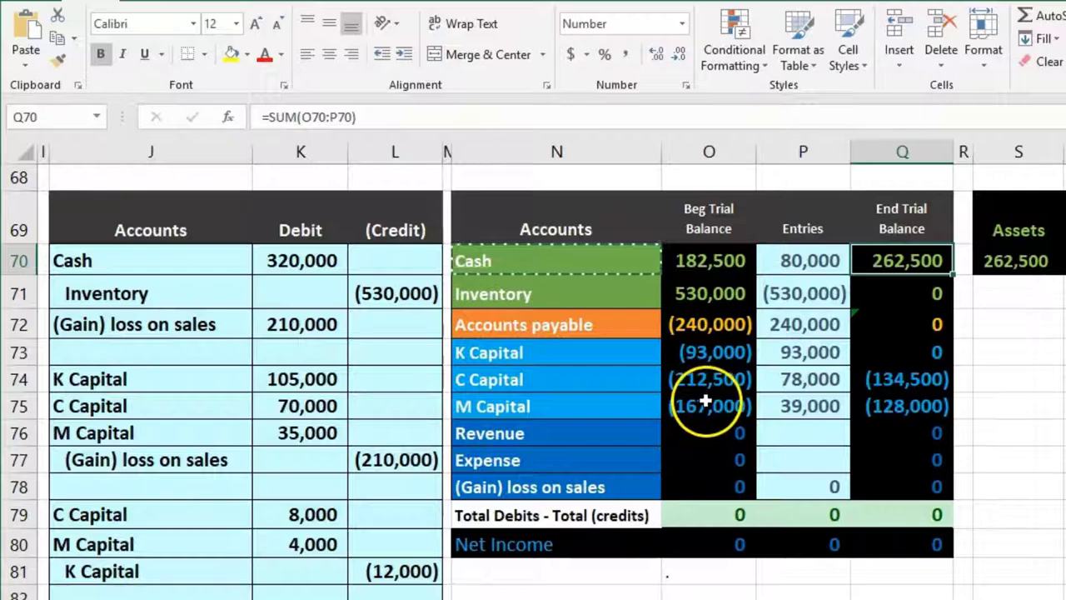
# - Post the C Capital debit to the trial balance by extending the entry in P74 to =K75+K79+K86
pyautogui.scroll(-2, 698, 406)
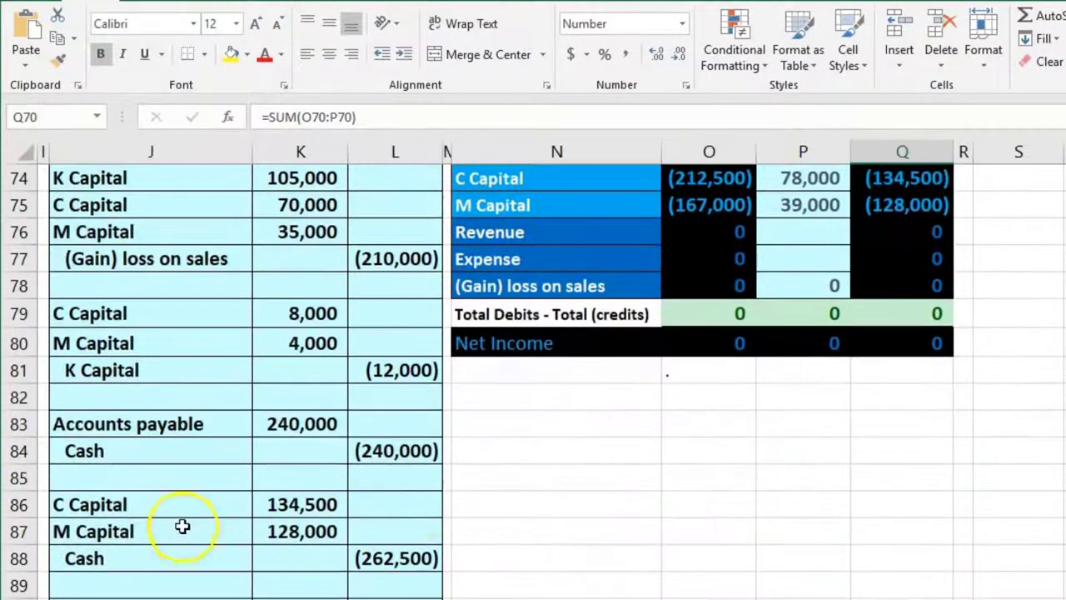
pyautogui.moveTo(200, 510); pyautogui.dragTo(289, 497)
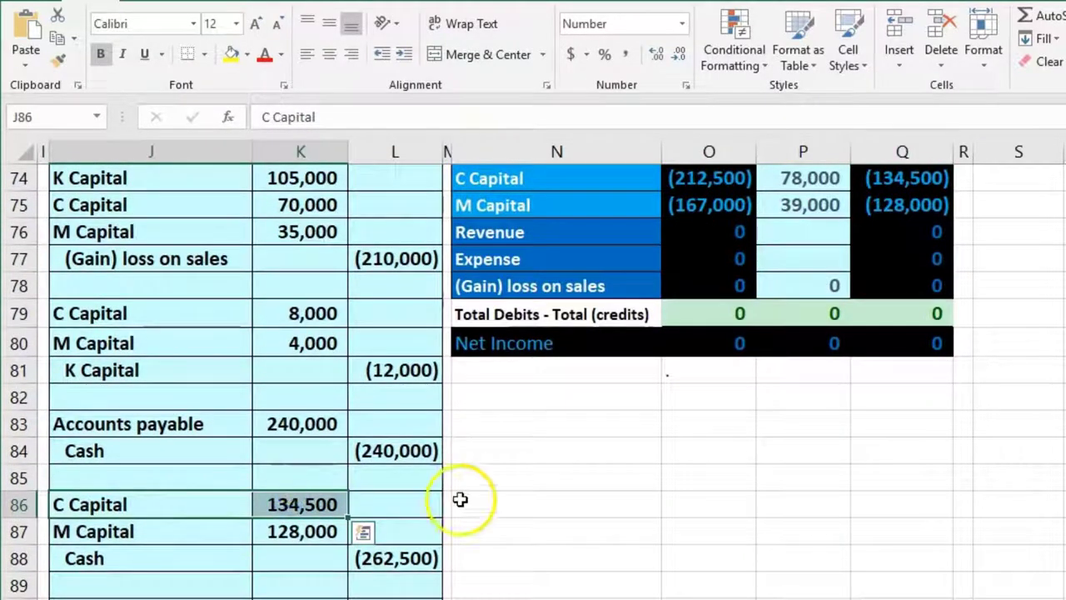
pyautogui.scroll(1, 459, 499)
pyautogui.scroll(-1, 506, 505)
pyautogui.moveTo(531, 173); pyautogui.dragTo(690, 178)
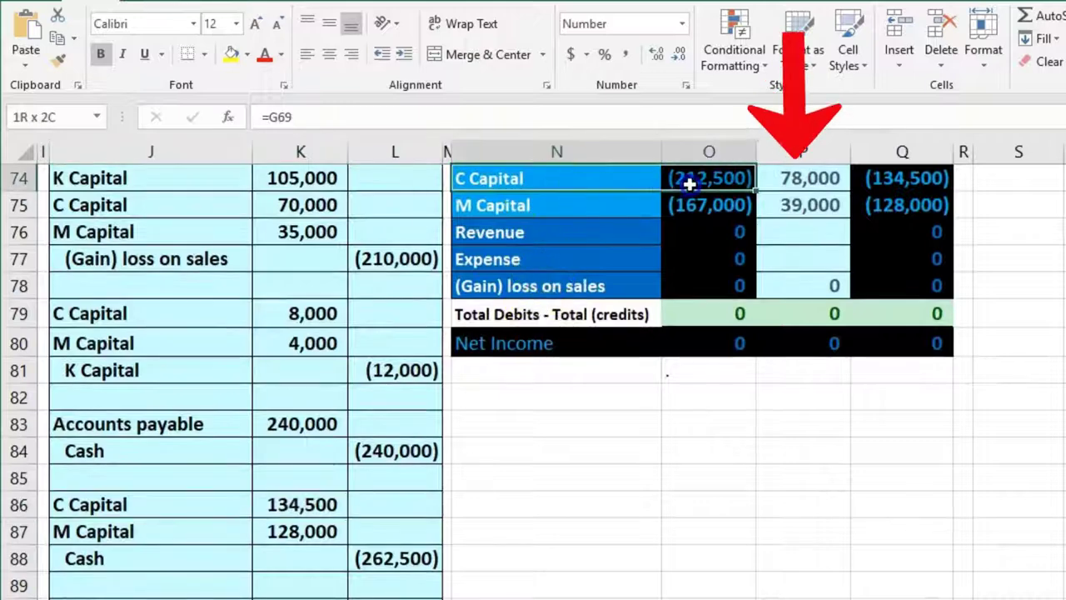
pyautogui.click(812, 179)
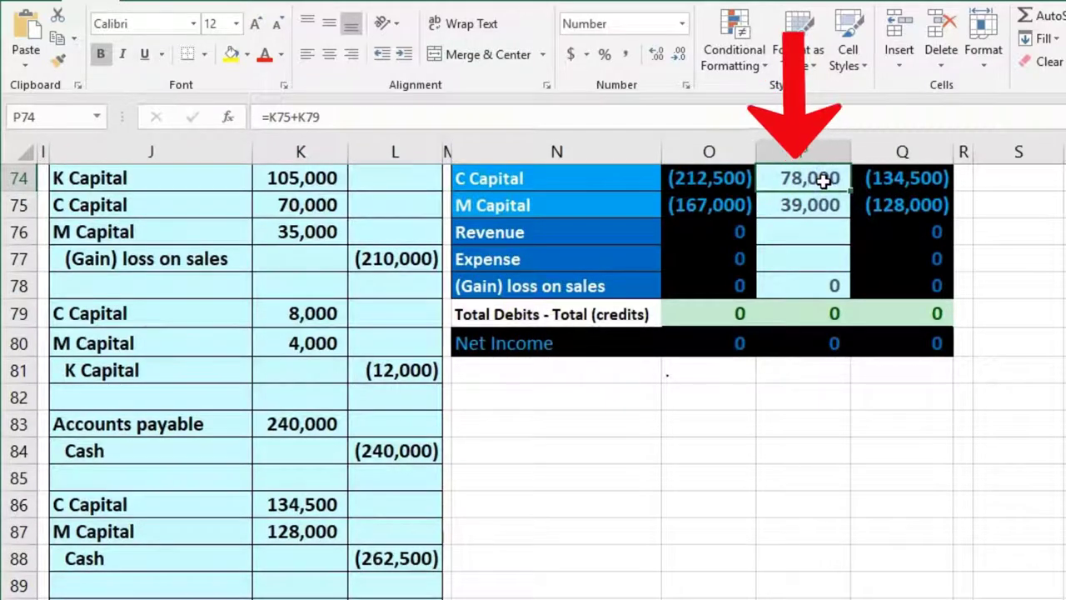
pyautogui.doubleClick(822, 179)
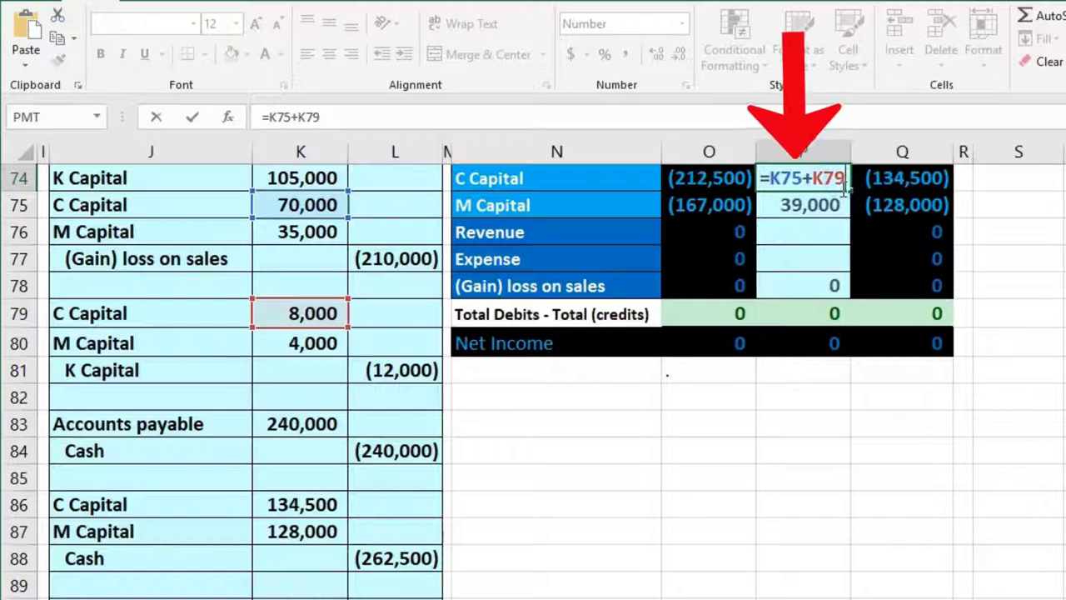
pyautogui.write('+')
pyautogui.click(328, 503)
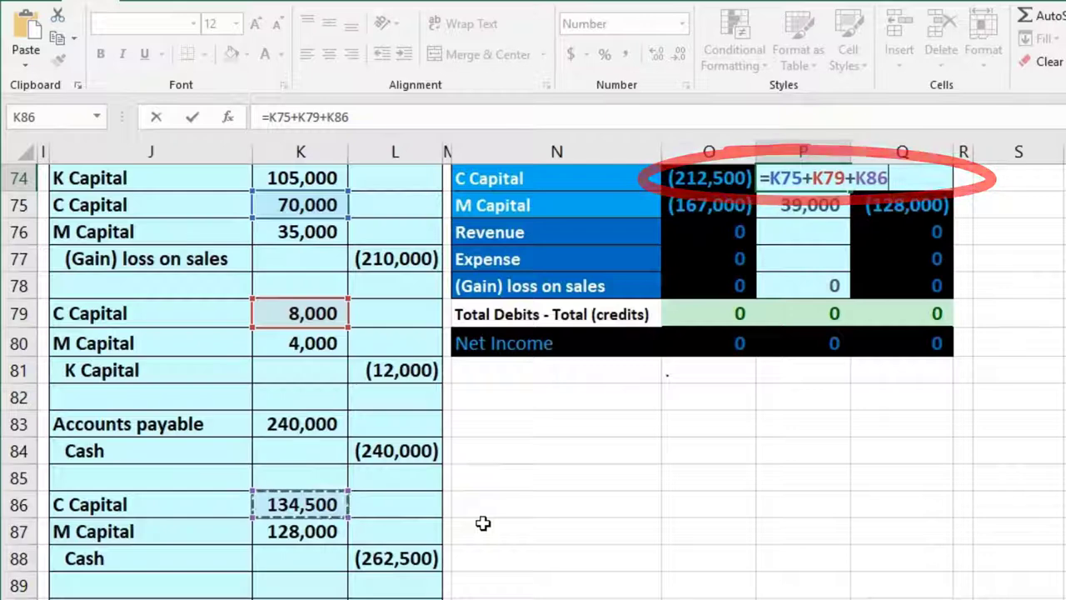
pyautogui.press('Return')
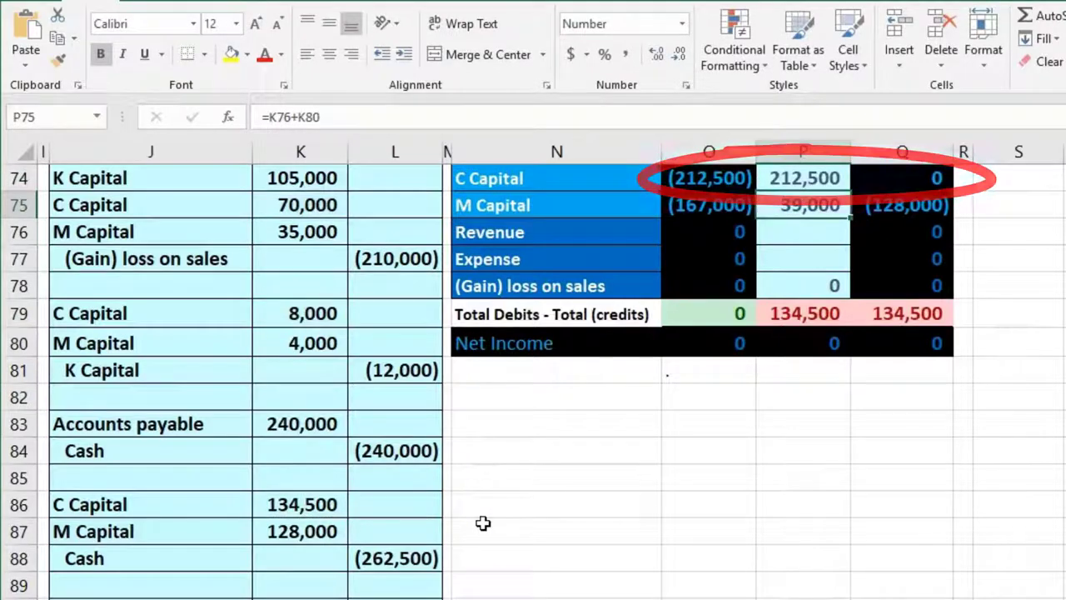
pyautogui.click(907, 180)
# - Post the M Capital debit to the trial balance by extending the entry in P75 to =K76+K80+K87
pyautogui.moveTo(146, 522); pyautogui.dragTo(281, 525)
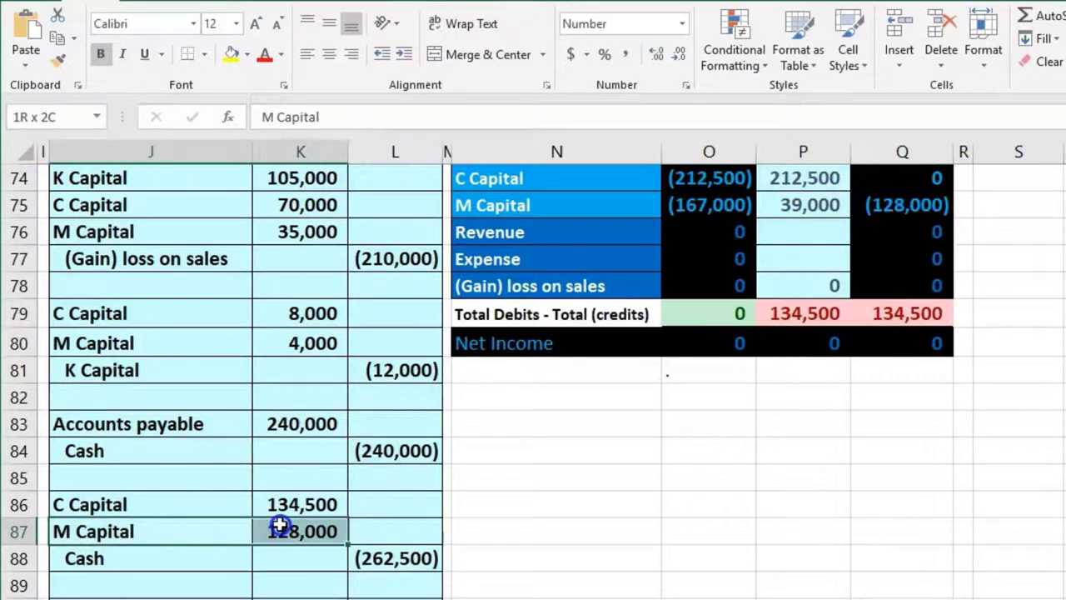
pyautogui.moveTo(567, 216); pyautogui.dragTo(668, 208)
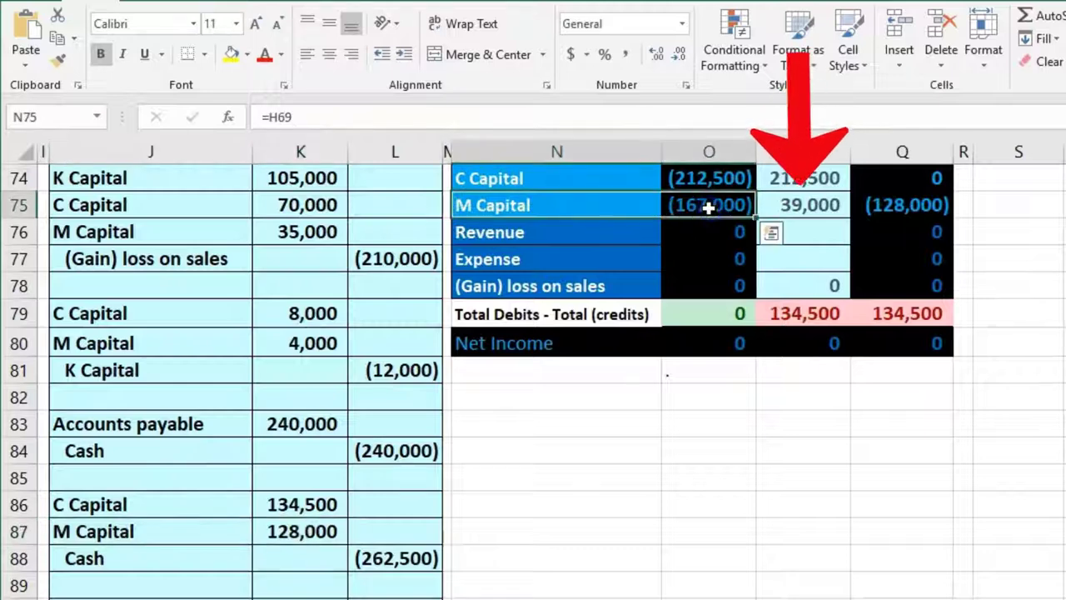
pyautogui.click(822, 206)
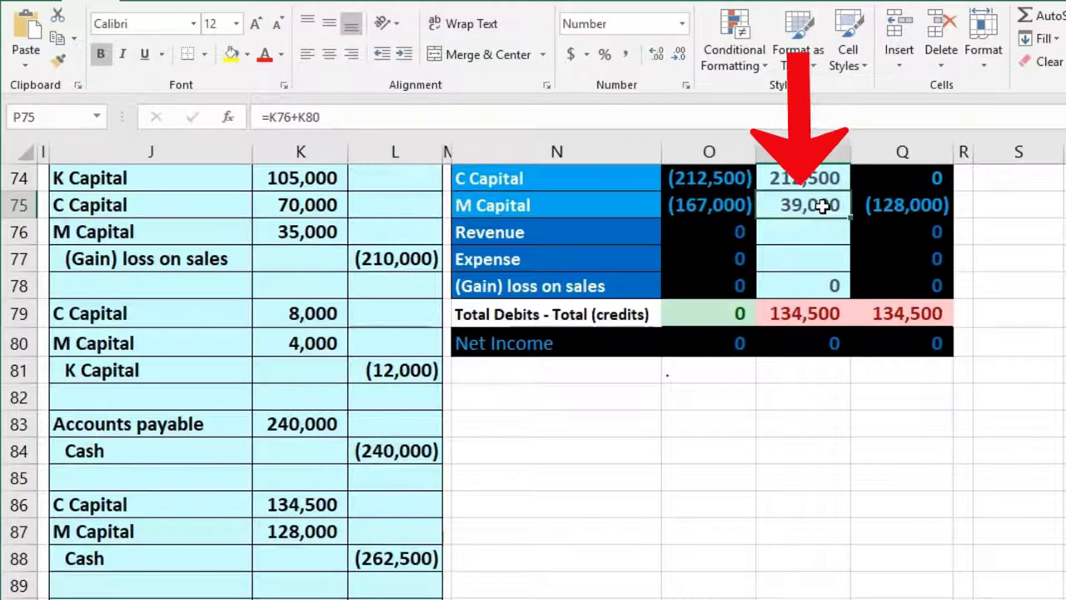
pyautogui.doubleClick(822, 206)
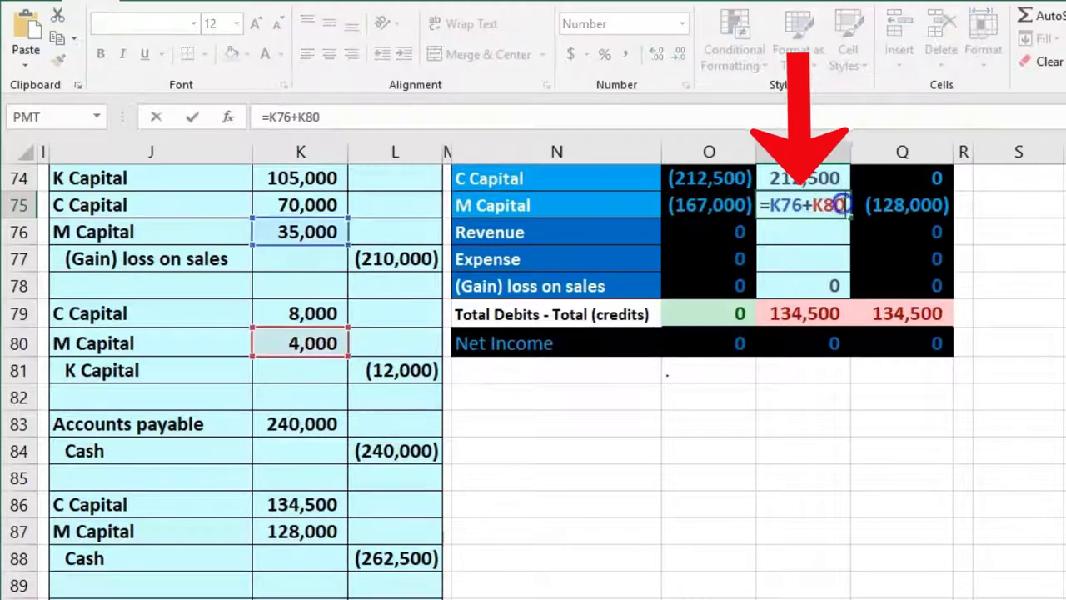
pyautogui.write('+')
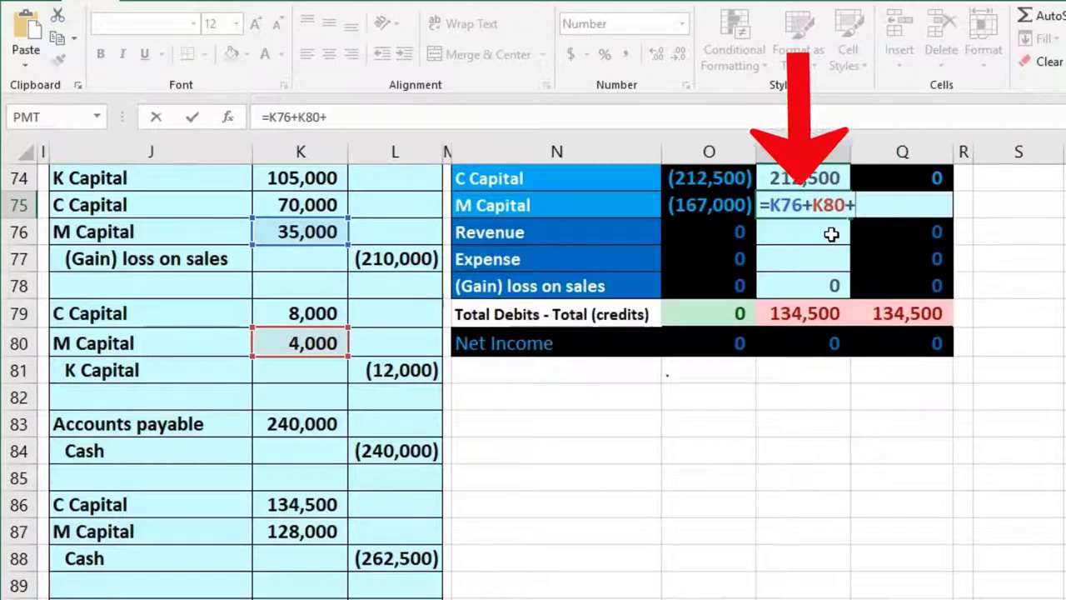
pyautogui.click(301, 533)
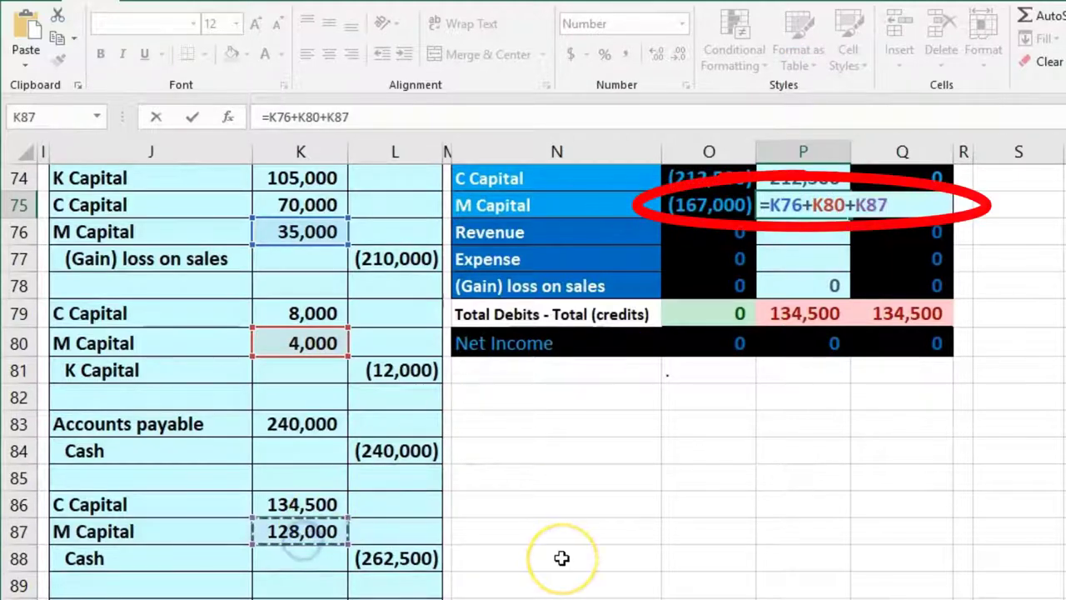
pyautogui.press('Return')
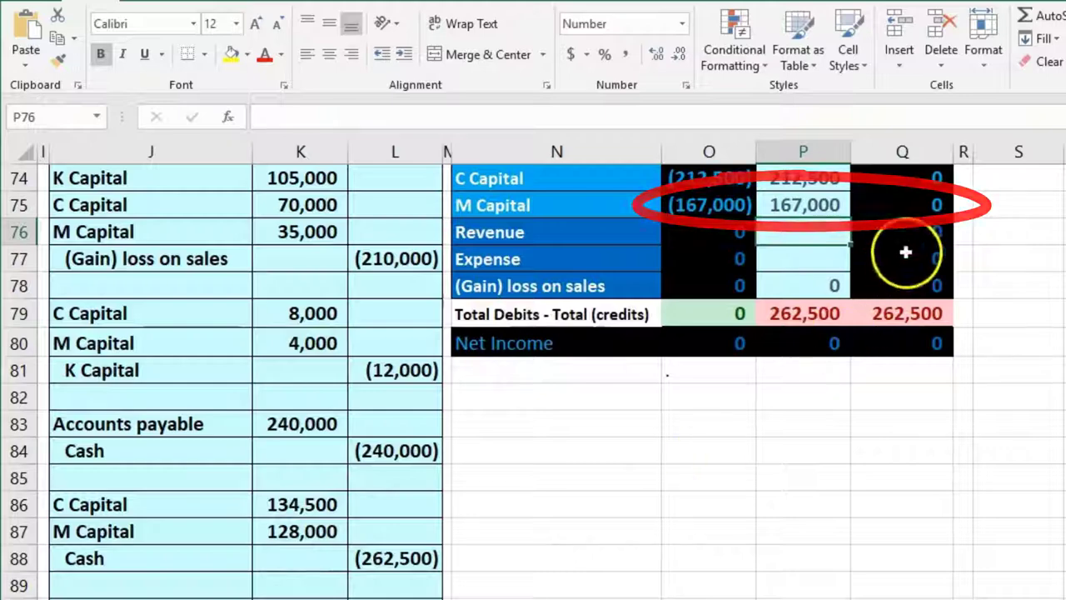
pyautogui.click(913, 205)
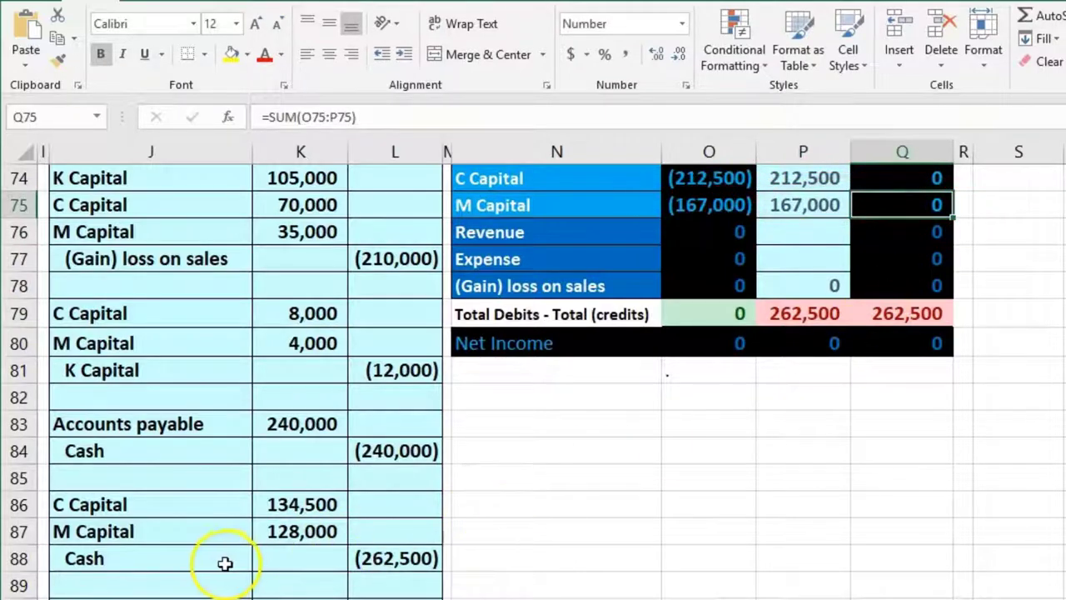
# - Post the final Cash credit by extending P70 to =K70+L84+L88, and check the ending trial balances in column Q
pyautogui.moveTo(226, 561); pyautogui.dragTo(393, 567)
pyautogui.scroll(3, 630, 499)
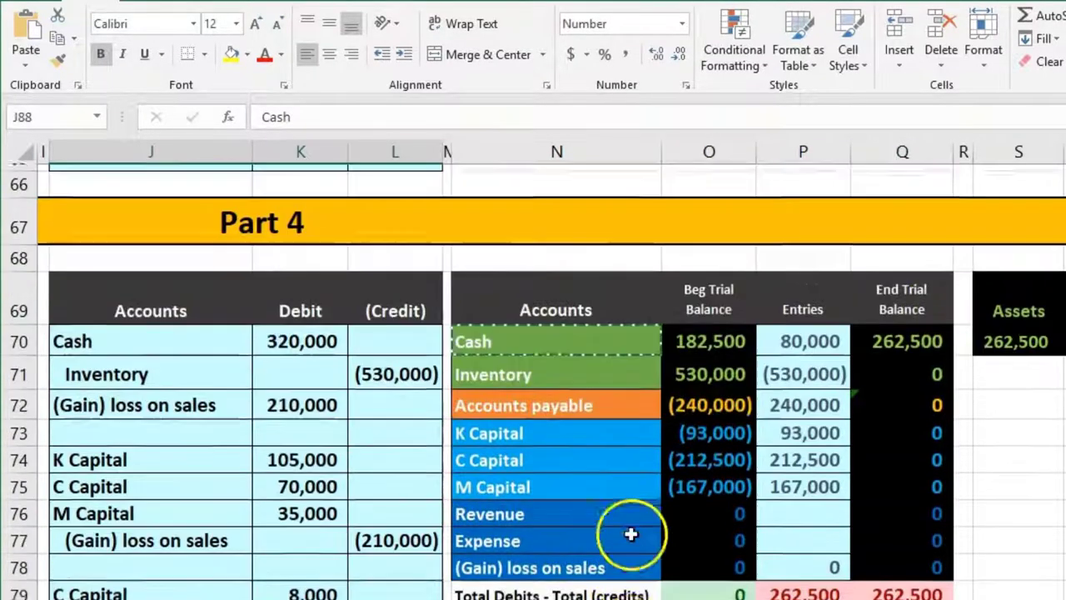
pyautogui.click(658, 361)
pyautogui.hotkey('ctrl', 'c')
pyautogui.click(802, 362)
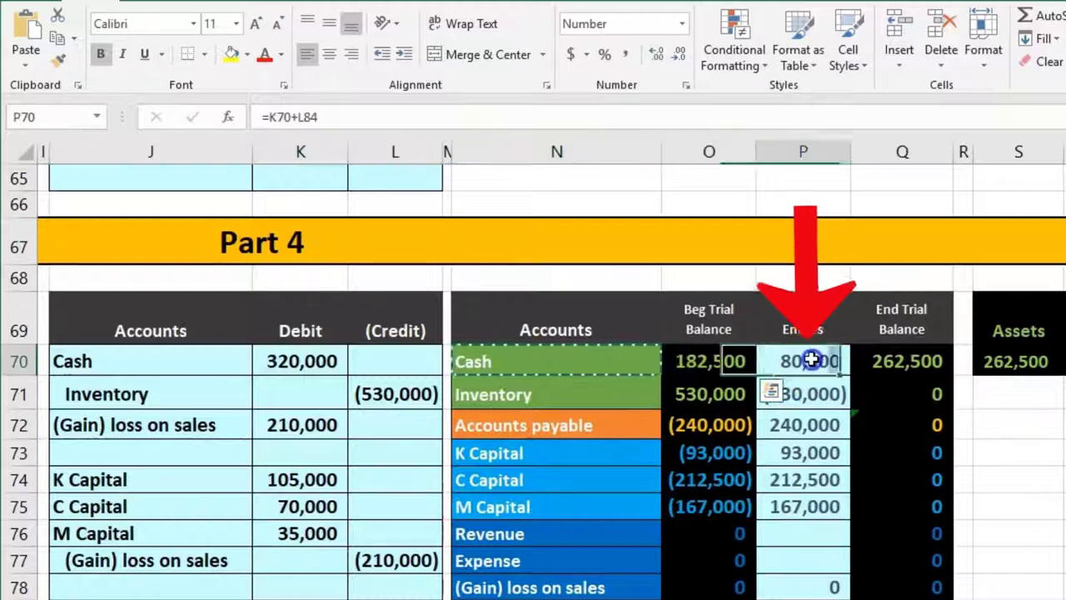
pyautogui.doubleClick(812, 361)
pyautogui.moveTo(812, 361); pyautogui.dragTo(833, 358)
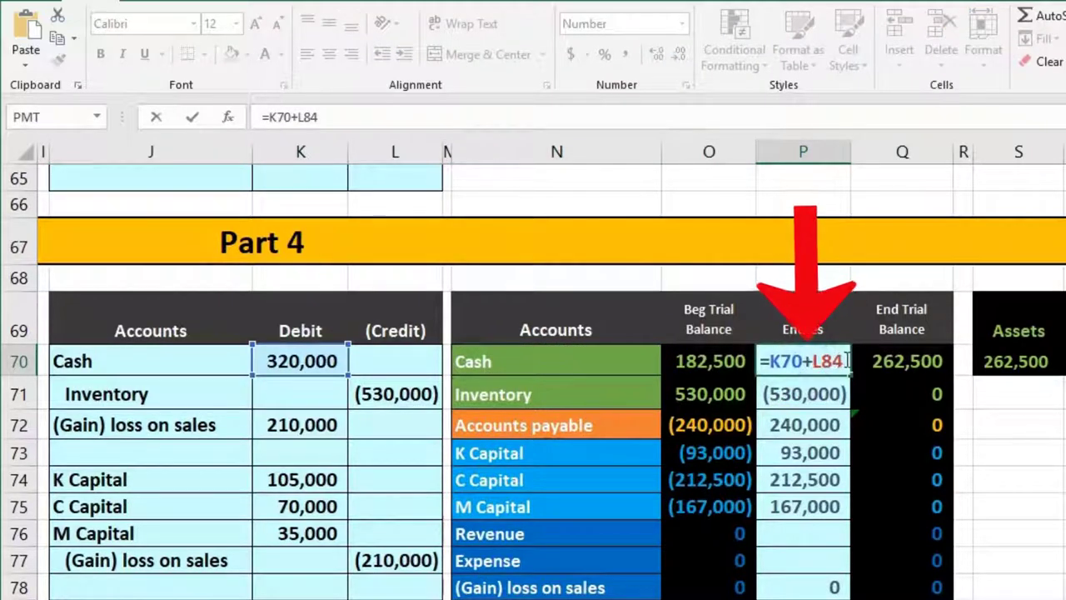
pyautogui.write('+')
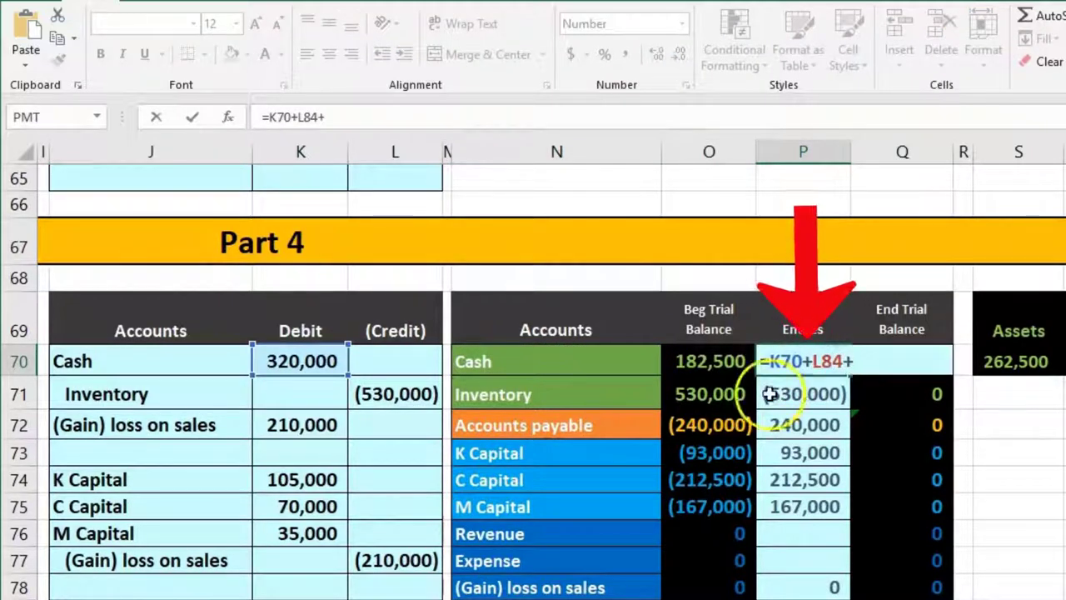
pyautogui.scroll(-4, 591, 444)
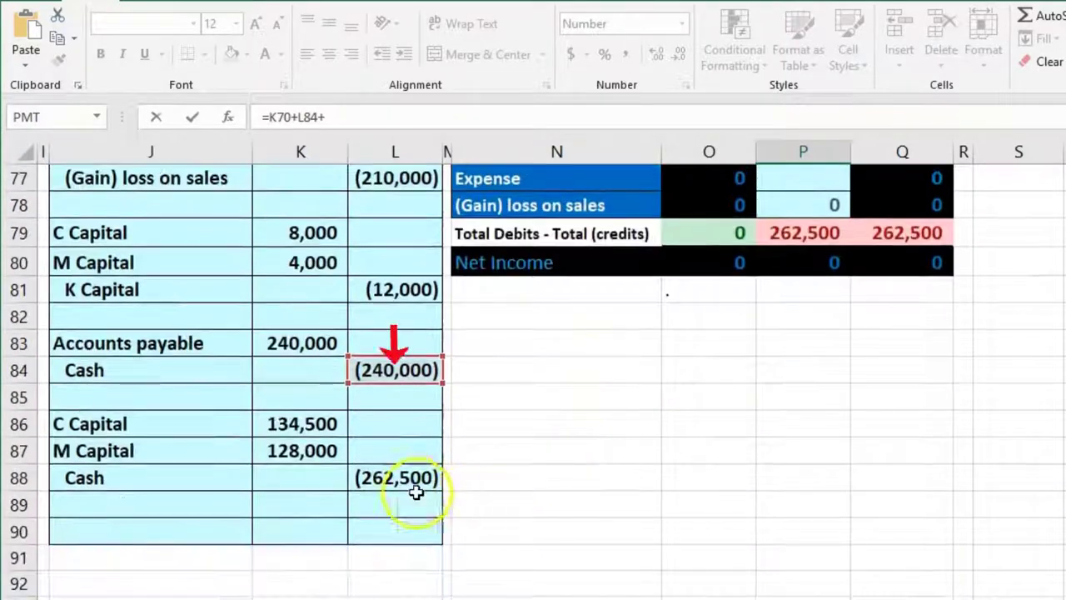
pyautogui.click(415, 491)
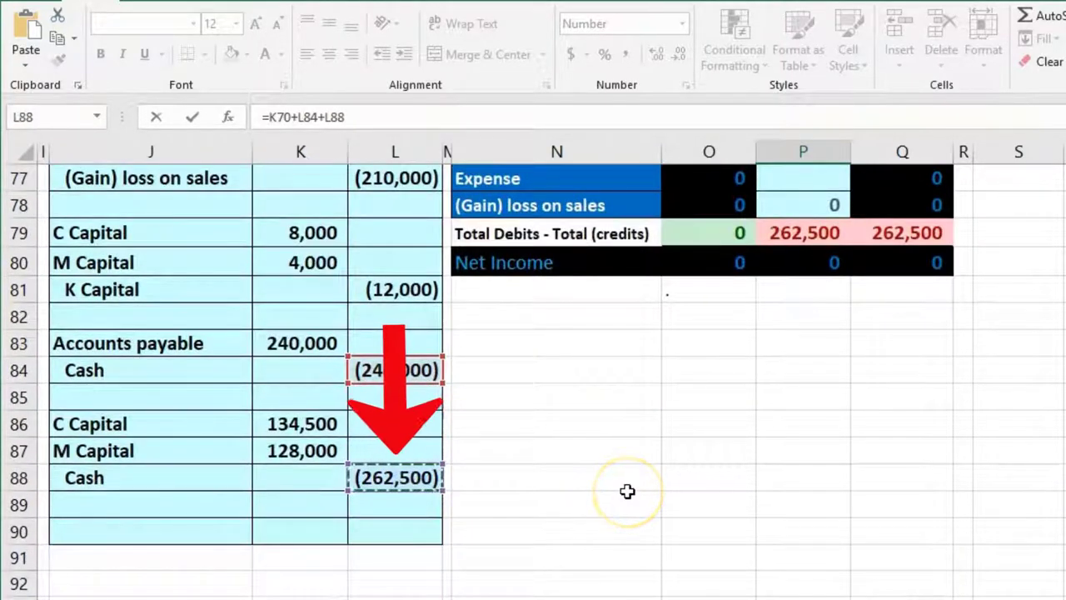
pyautogui.press('Return')
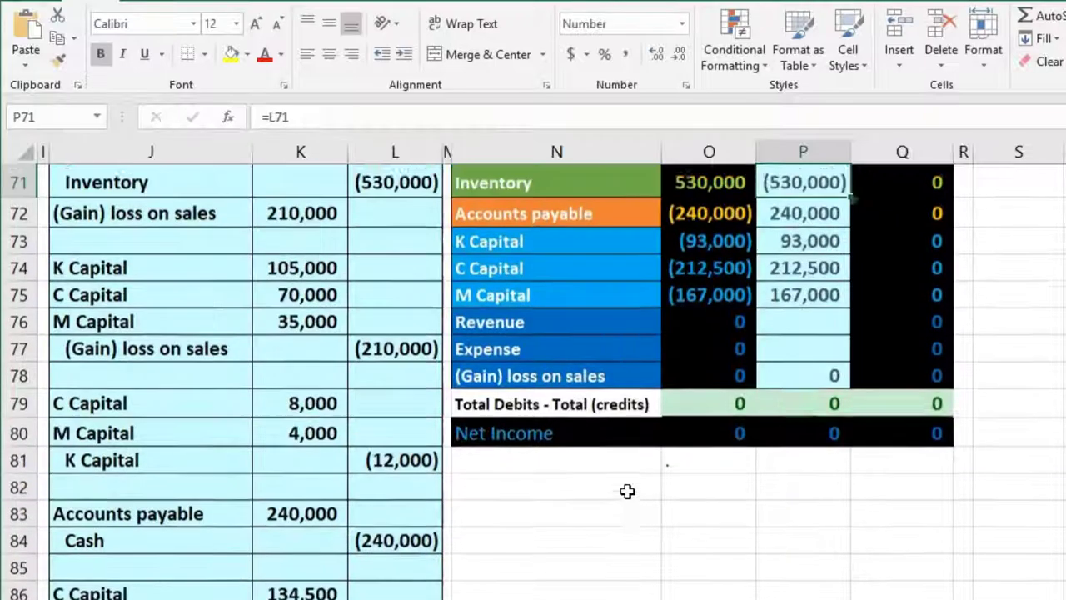
pyautogui.moveTo(901, 272); pyautogui.dragTo(913, 484)
pyautogui.click(904, 542)
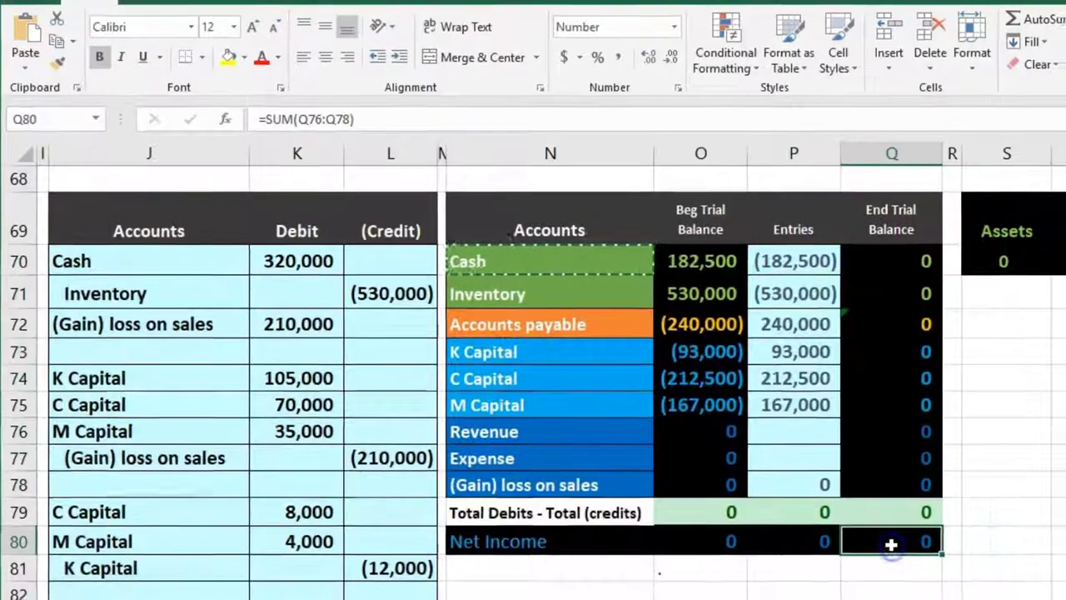